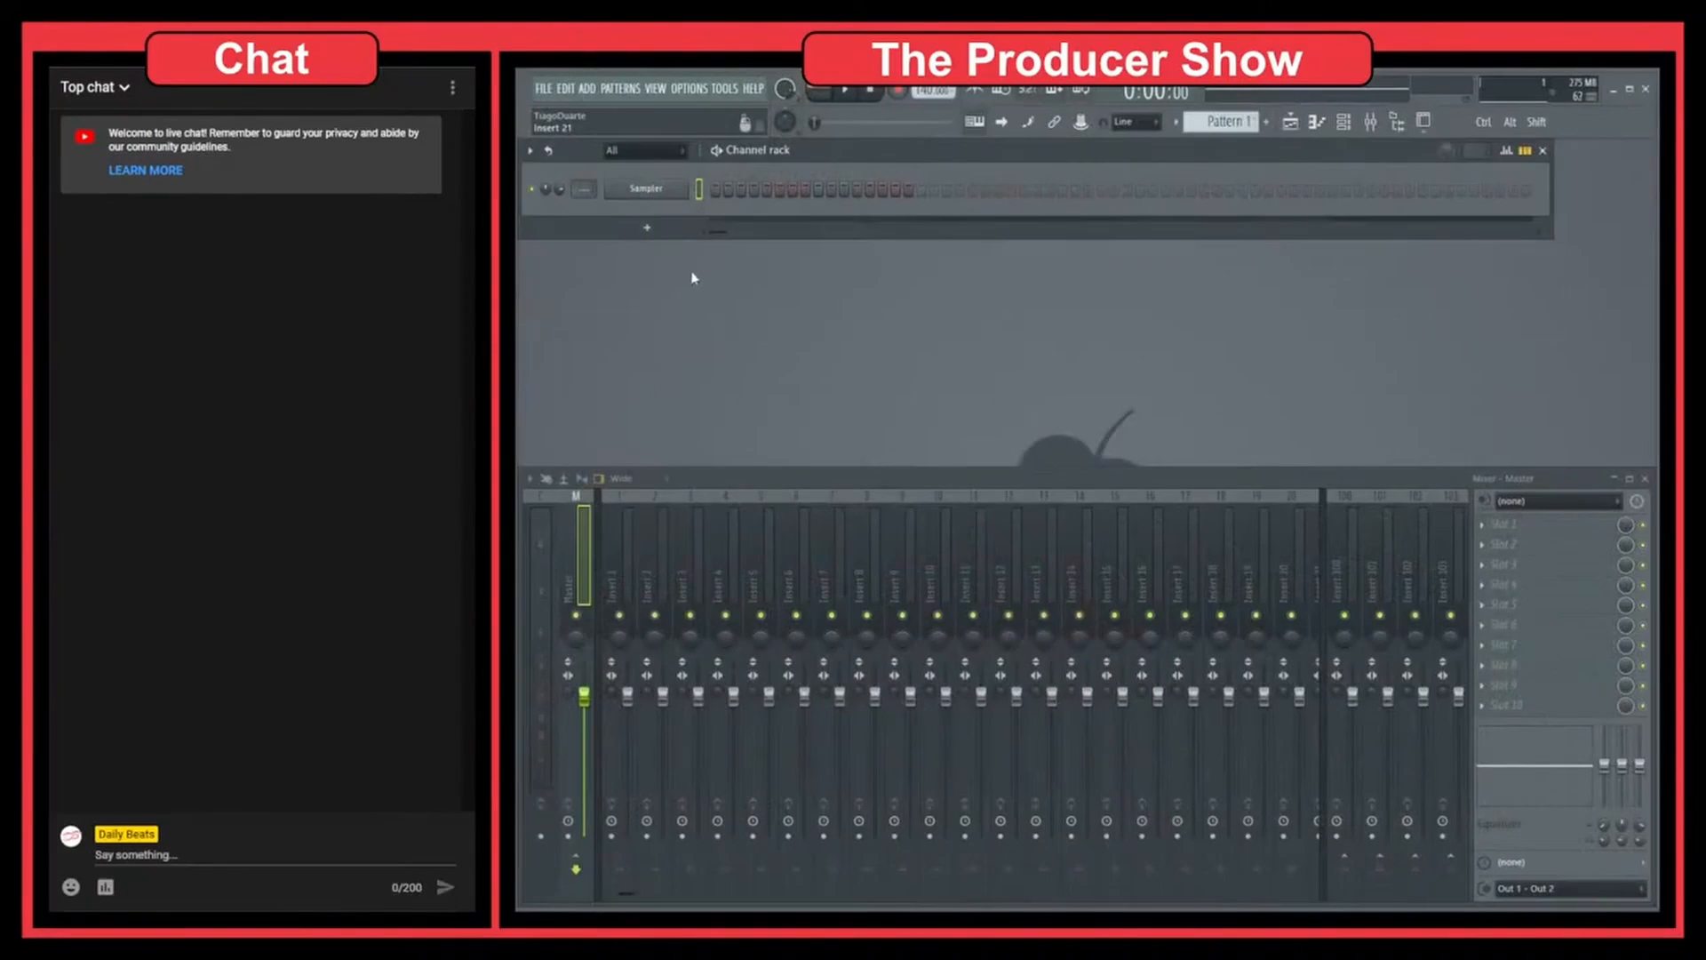
Add the Waves Bass Slapper Stereo instrument as a new channel in the channel rack.
{"action": "left_click", "coordinate": [647, 228]}
{"action": "mouse_move", "coordinate": [664, 268]}
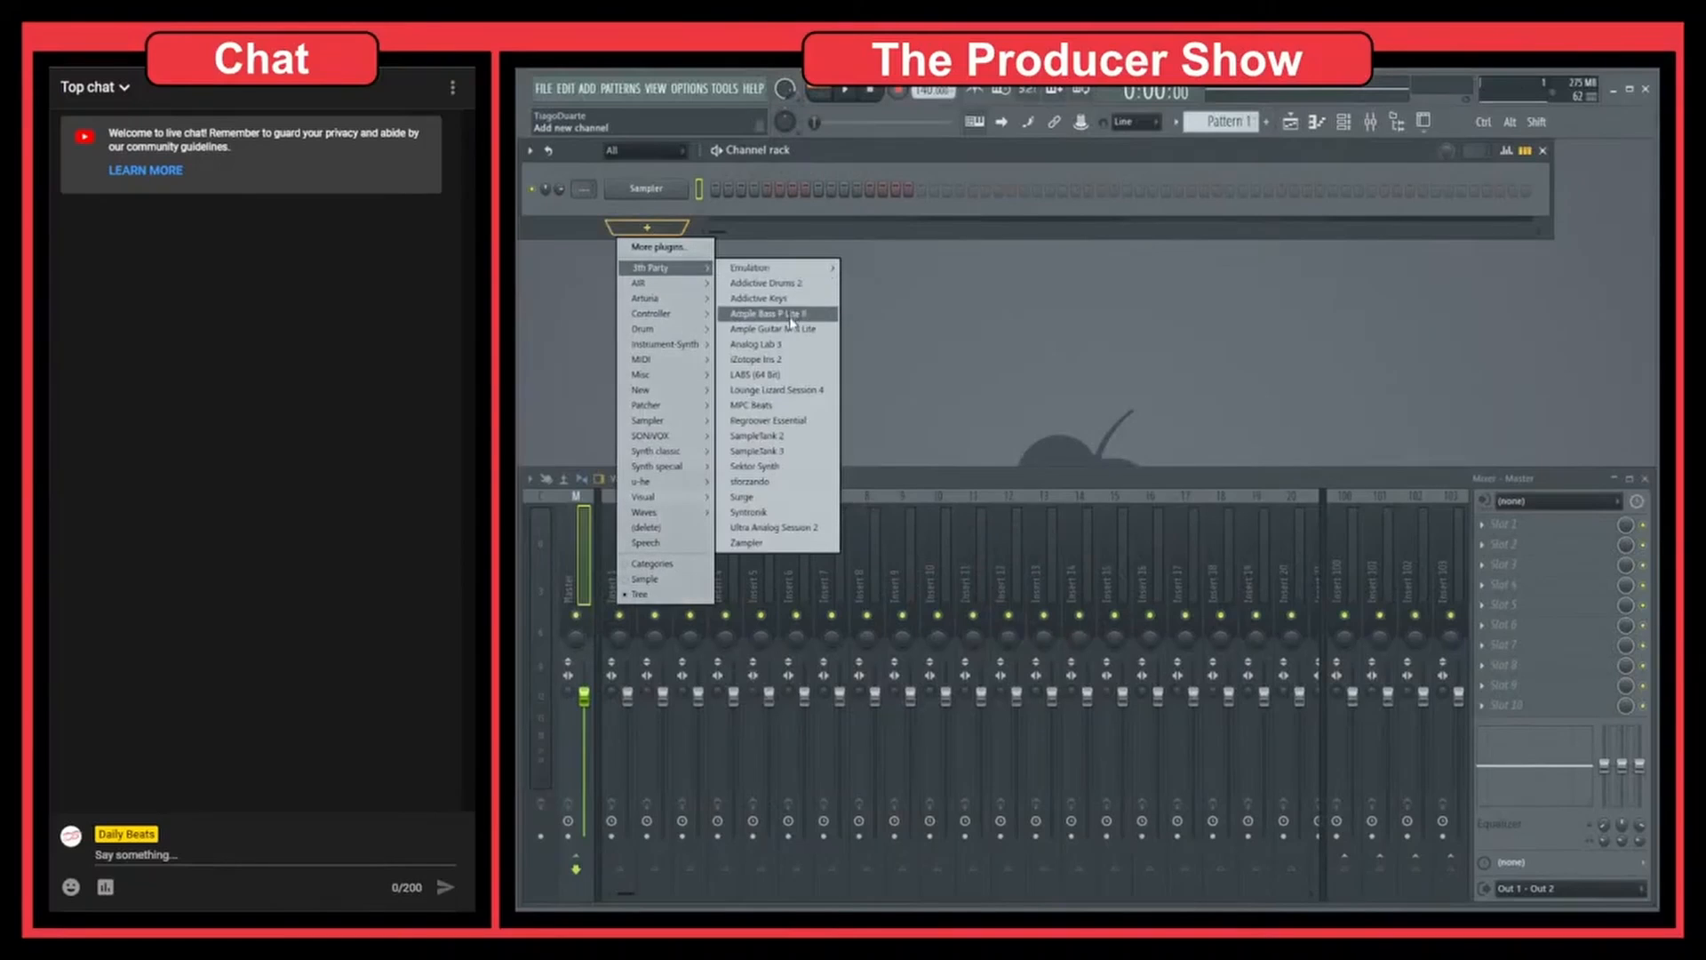
{"action": "mouse_move", "coordinate": [676, 519]}
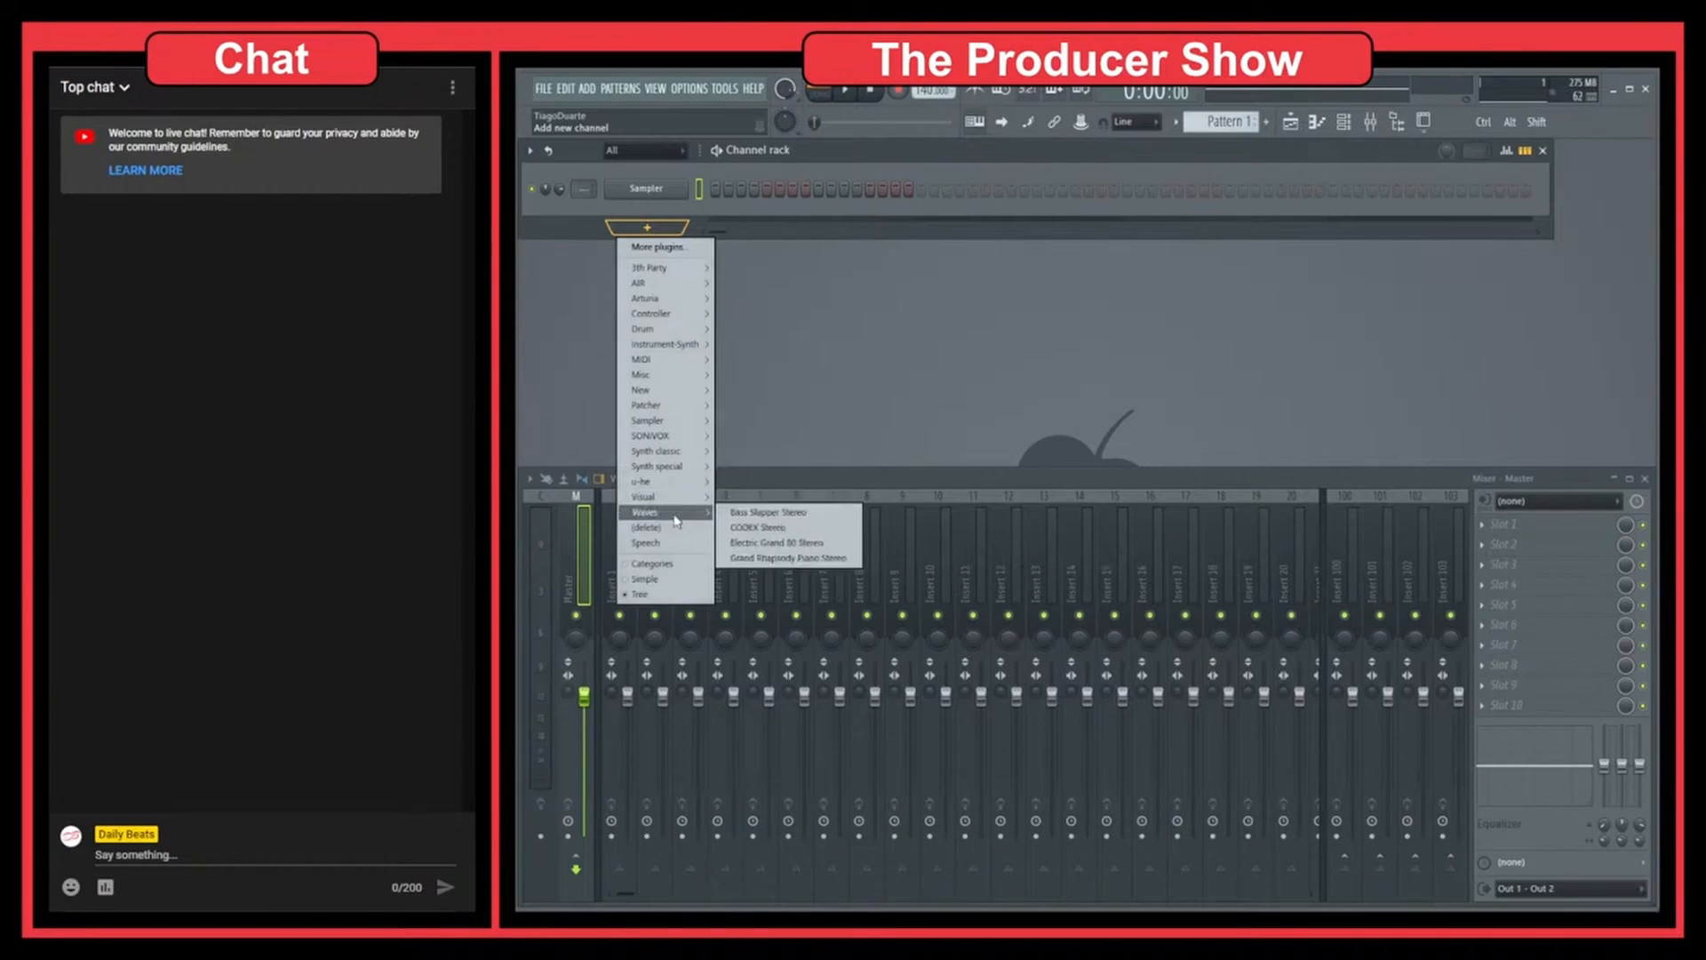
{"action": "left_click", "coordinate": [804, 514]}
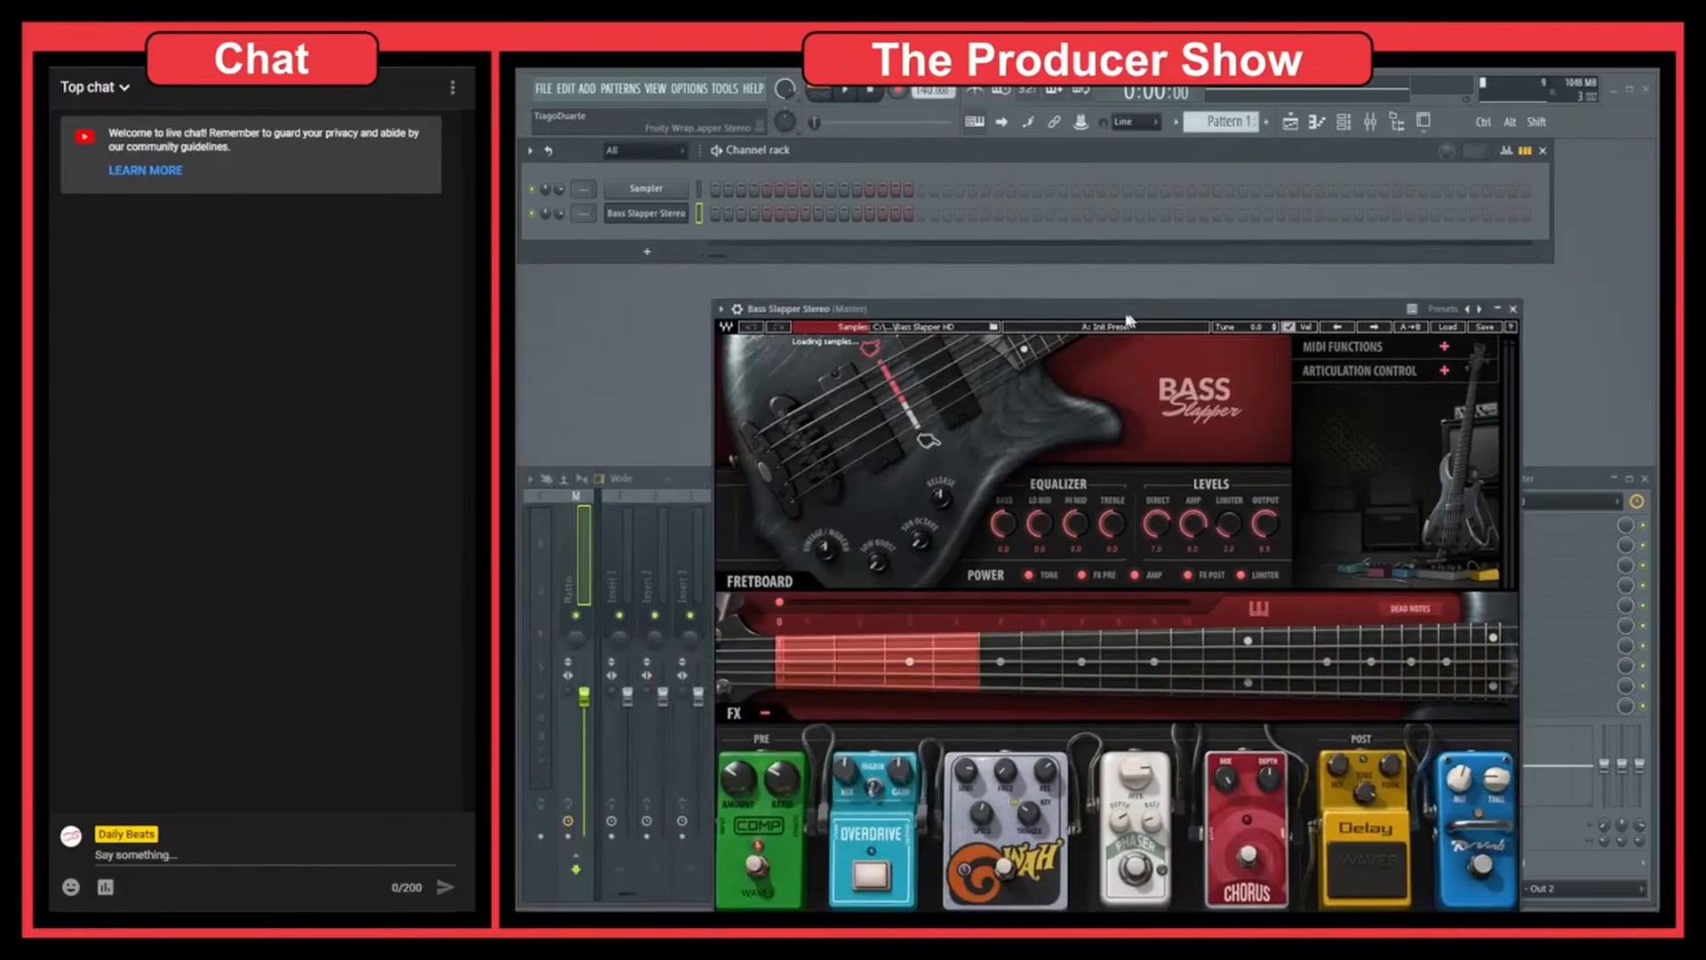
{"action": "left_click", "coordinate": [647, 253]}
{"action": "mouse_move", "coordinate": [678, 417]}
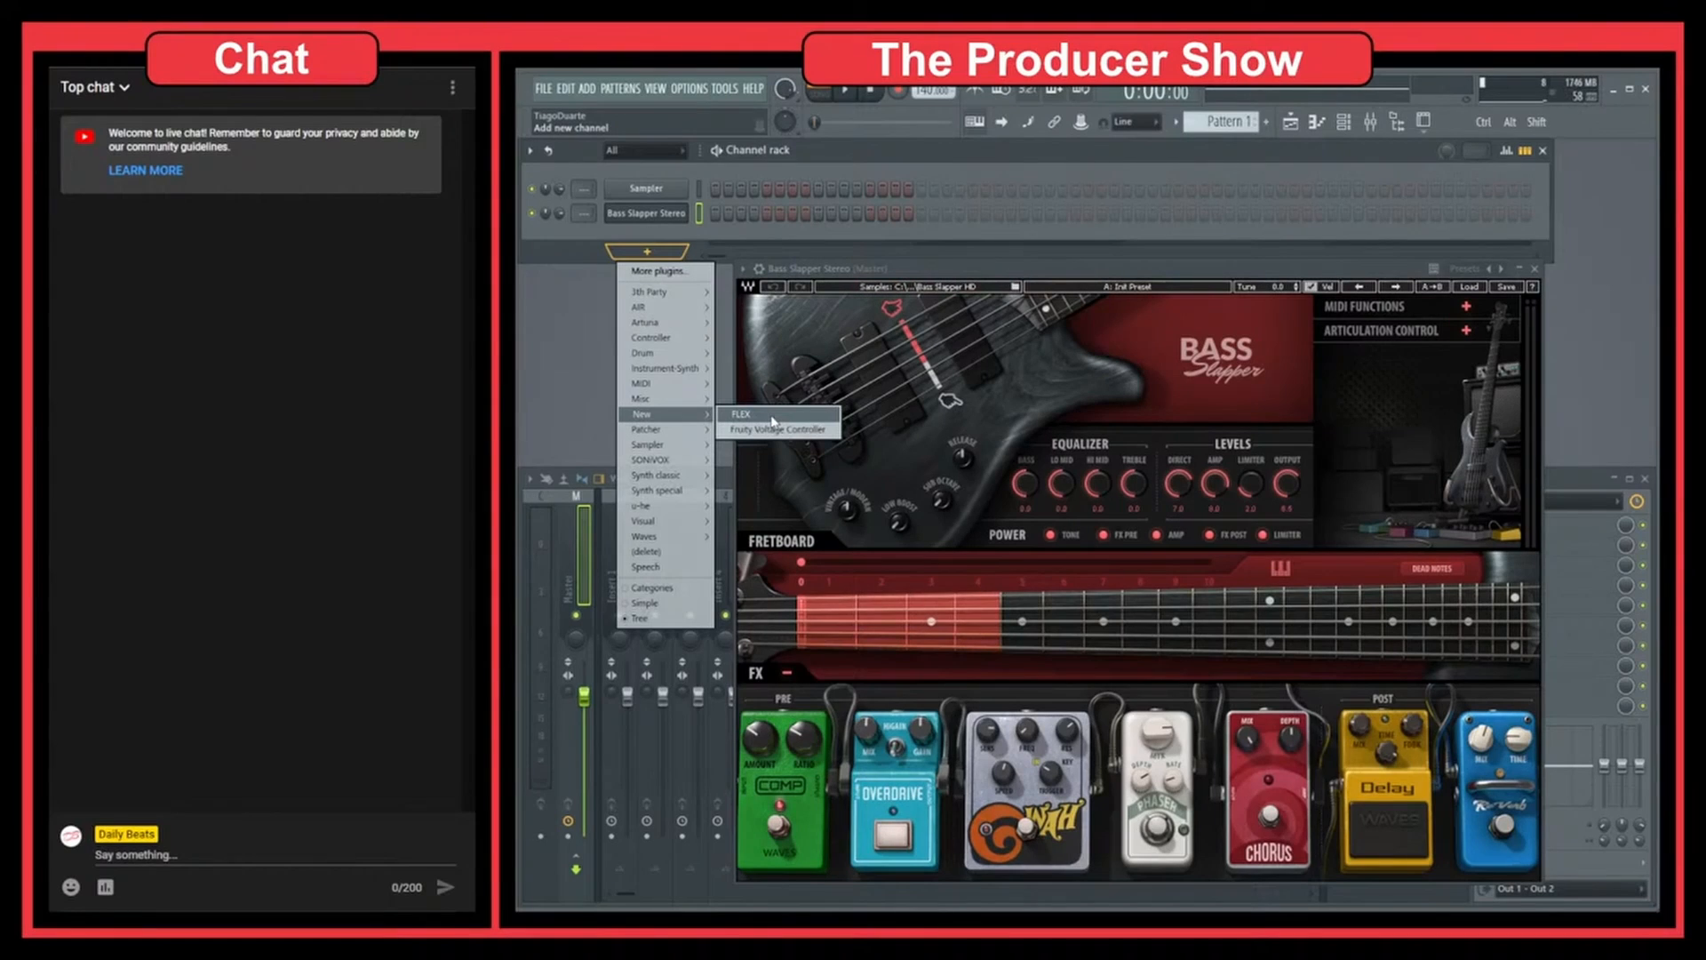
{"action": "left_click", "coordinate": [1039, 271]}
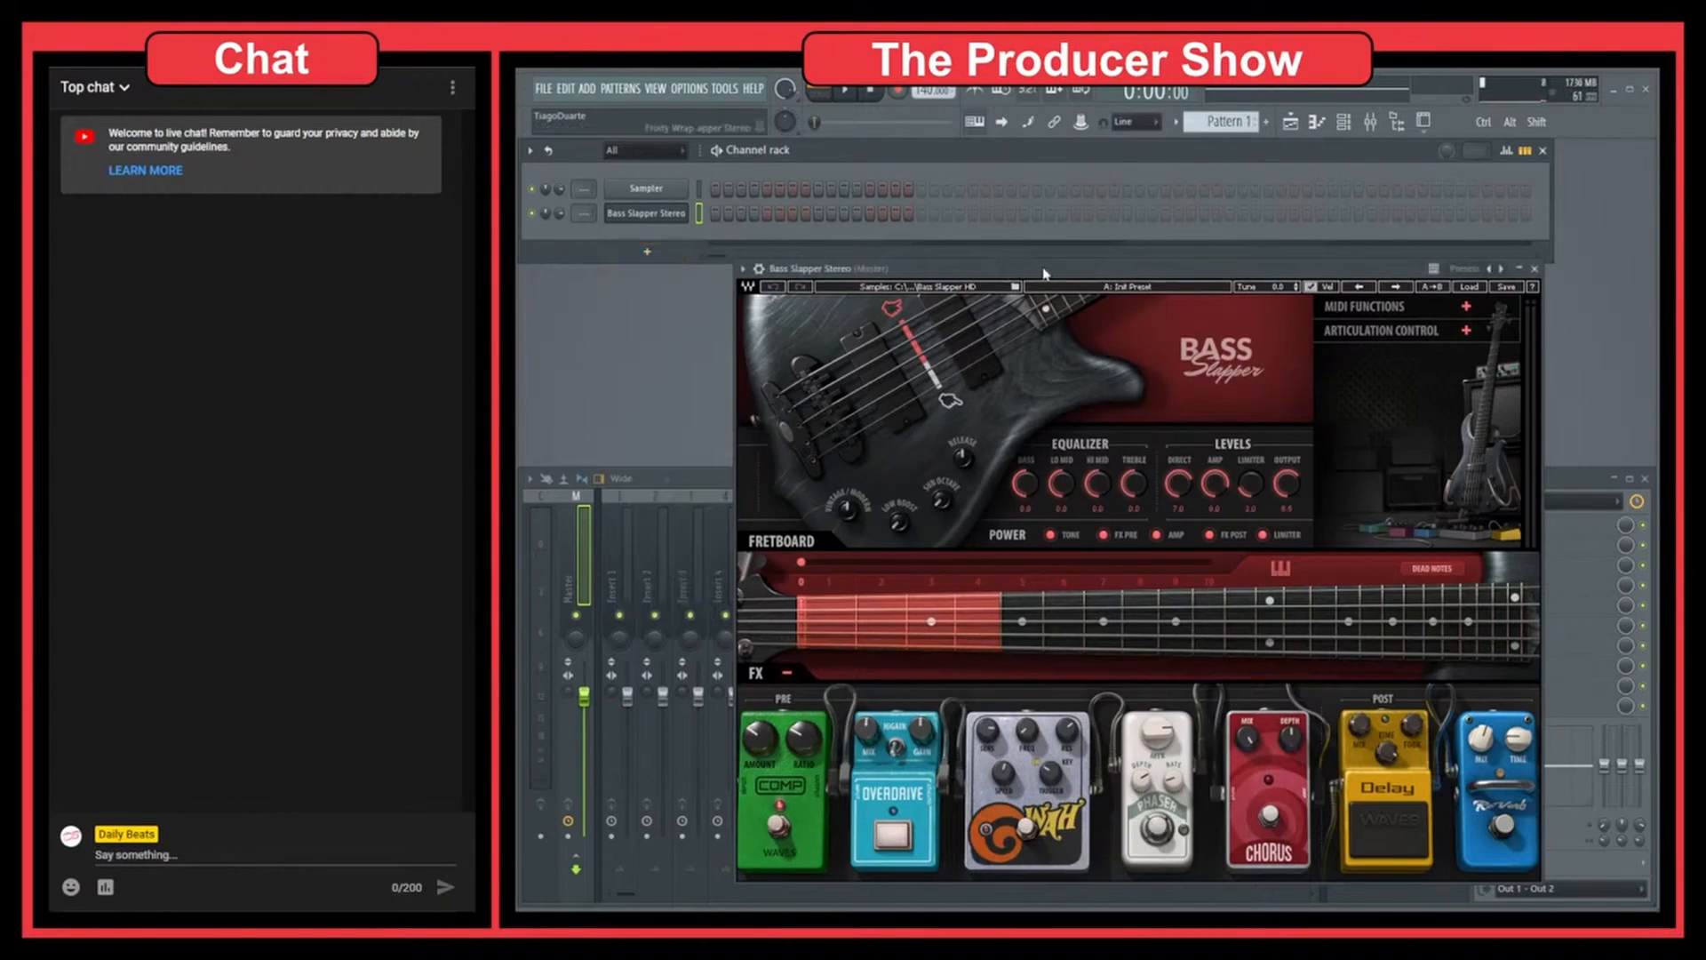
Reposition the Bass Slapper Stereo plugin window and close it.
{"action": "left_click_drag", "start_coordinate": [1043, 273], "coordinate": [988, 268]}
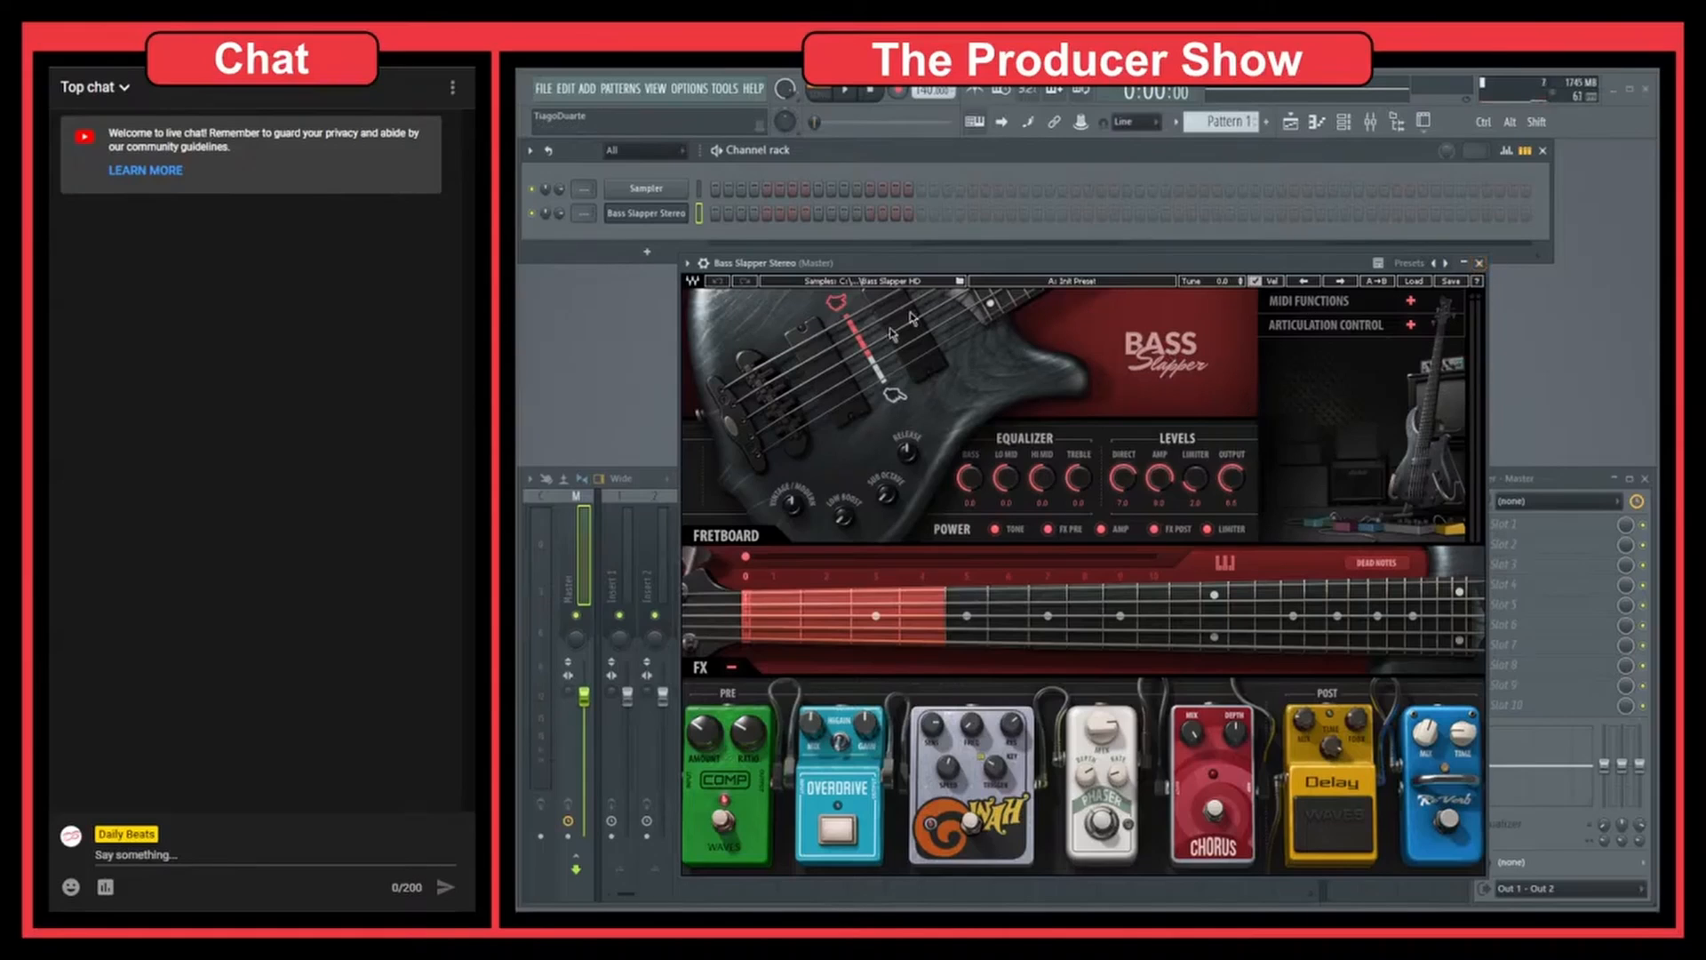
{"action": "left_click", "coordinate": [1480, 263]}
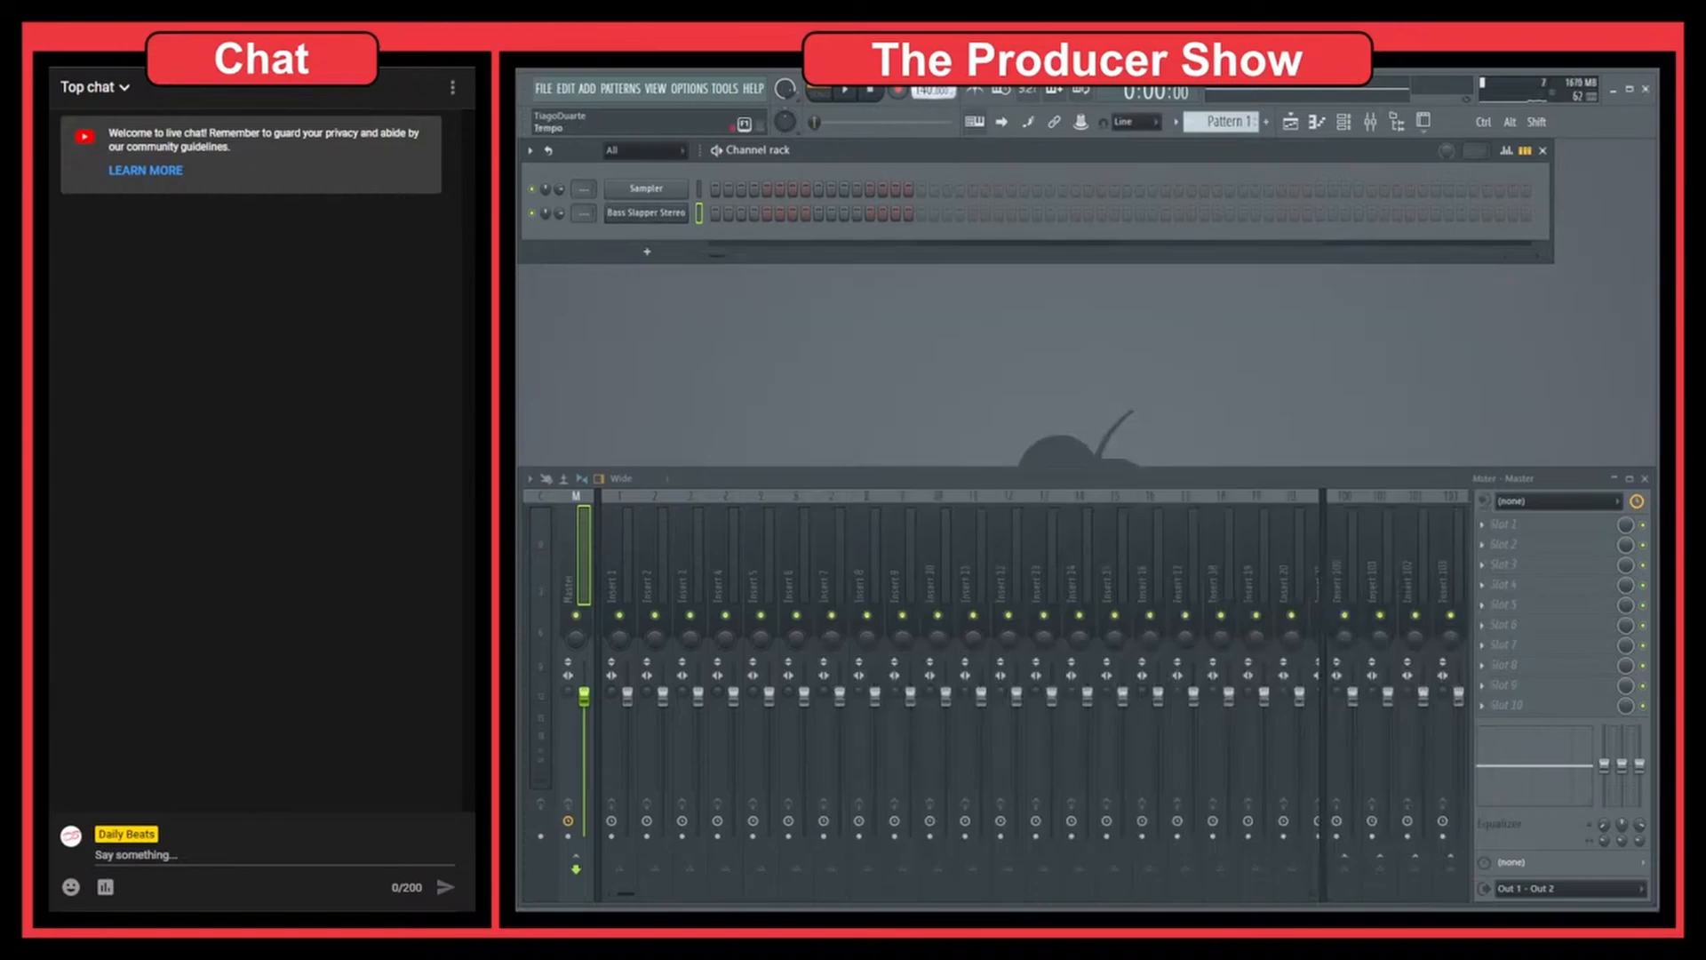
Lower the project tempo and open the Bass Slapper Stereo channel in the piano roll.
{"action": "left_click_drag", "start_coordinate": [929, 92], "coordinate": [929, 100]}
{"action": "right_click", "coordinate": [648, 213]}
{"action": "left_click", "coordinate": [720, 215]}
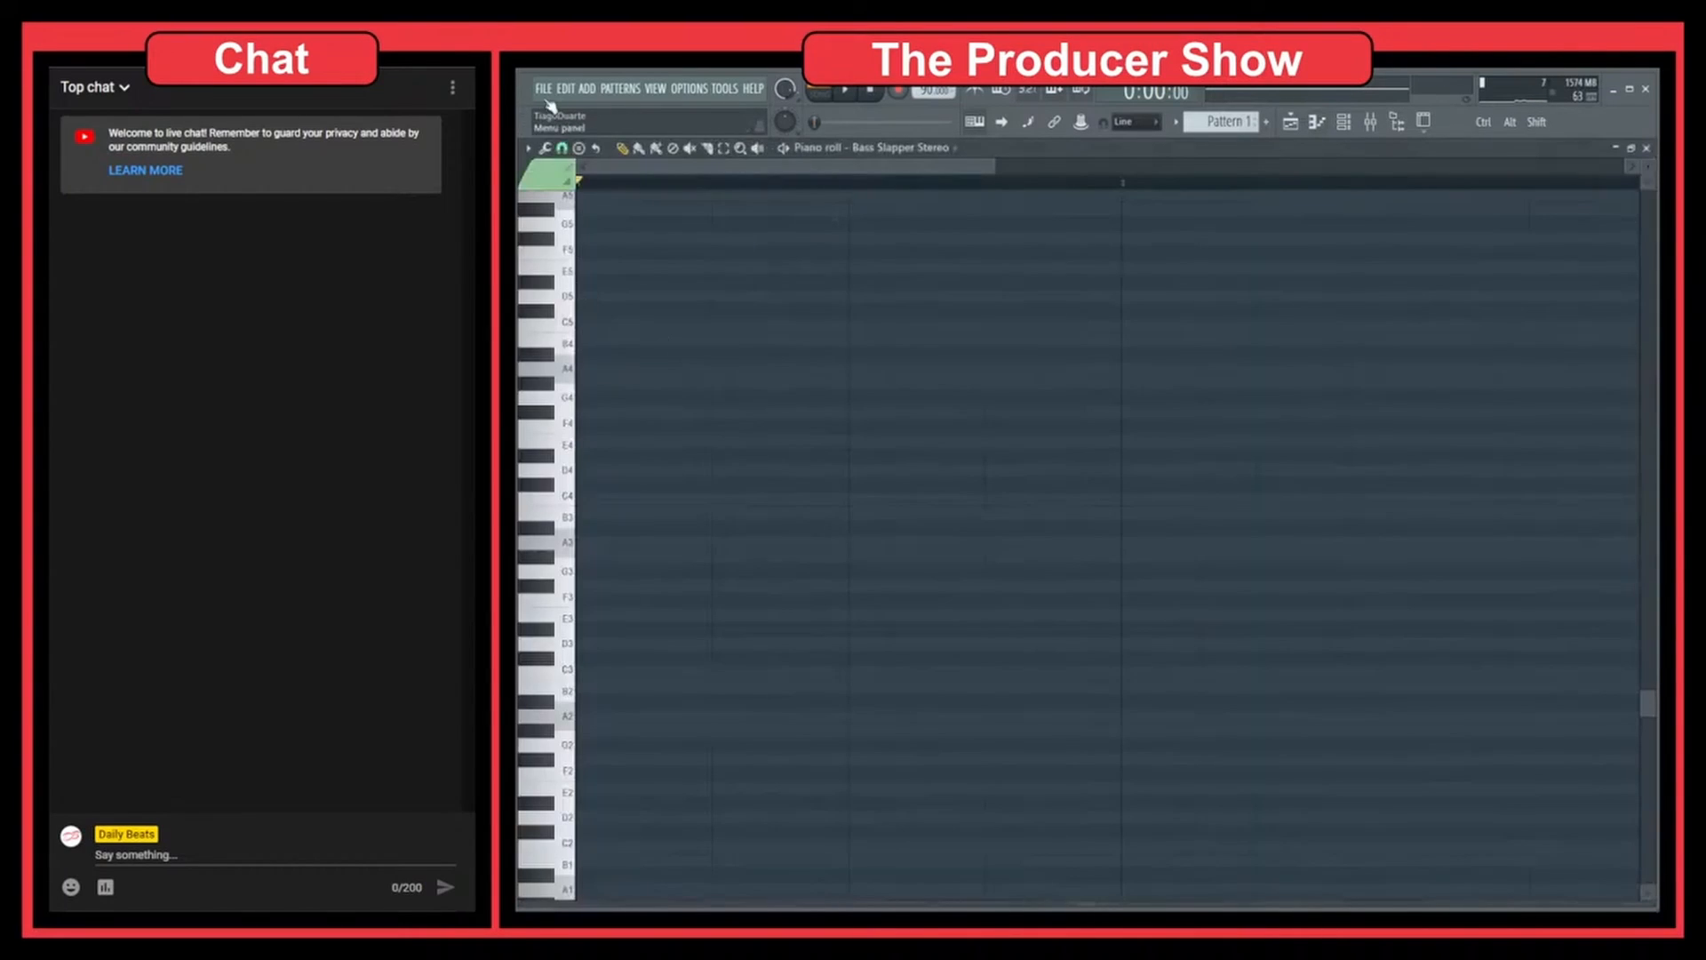
Set the root note of the piano roll's scale highlighting to C.
{"action": "left_click", "coordinate": [528, 148]}
{"action": "mouse_move", "coordinate": [573, 232]}
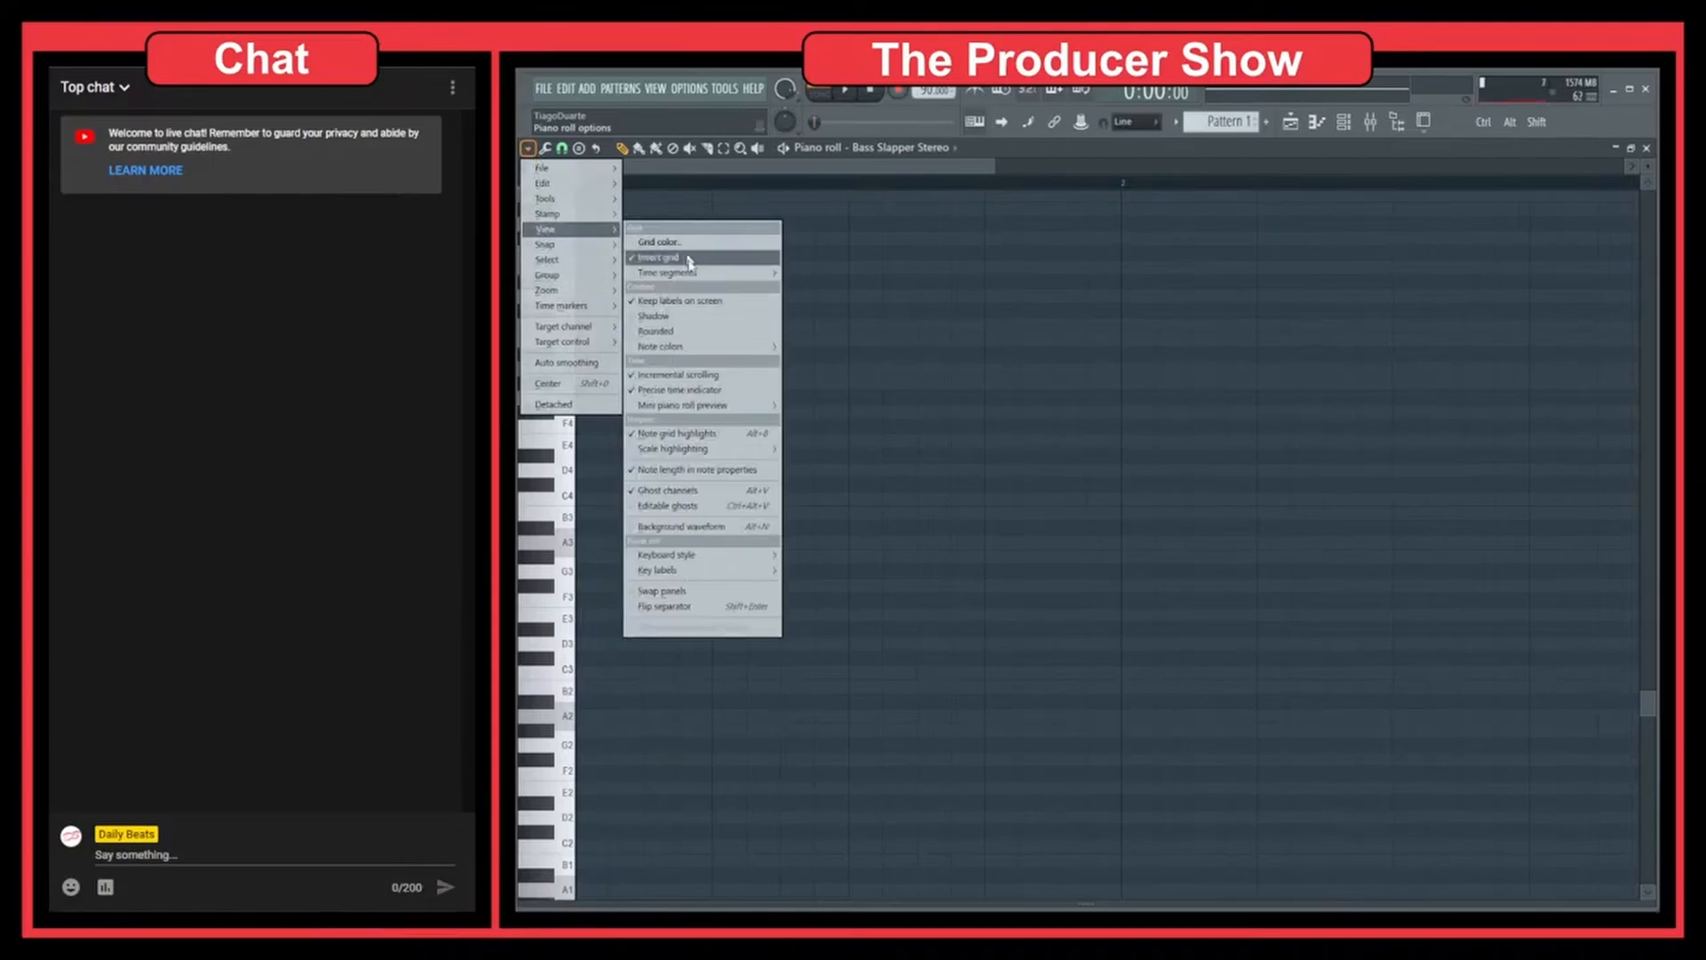
{"action": "mouse_move", "coordinate": [704, 449]}
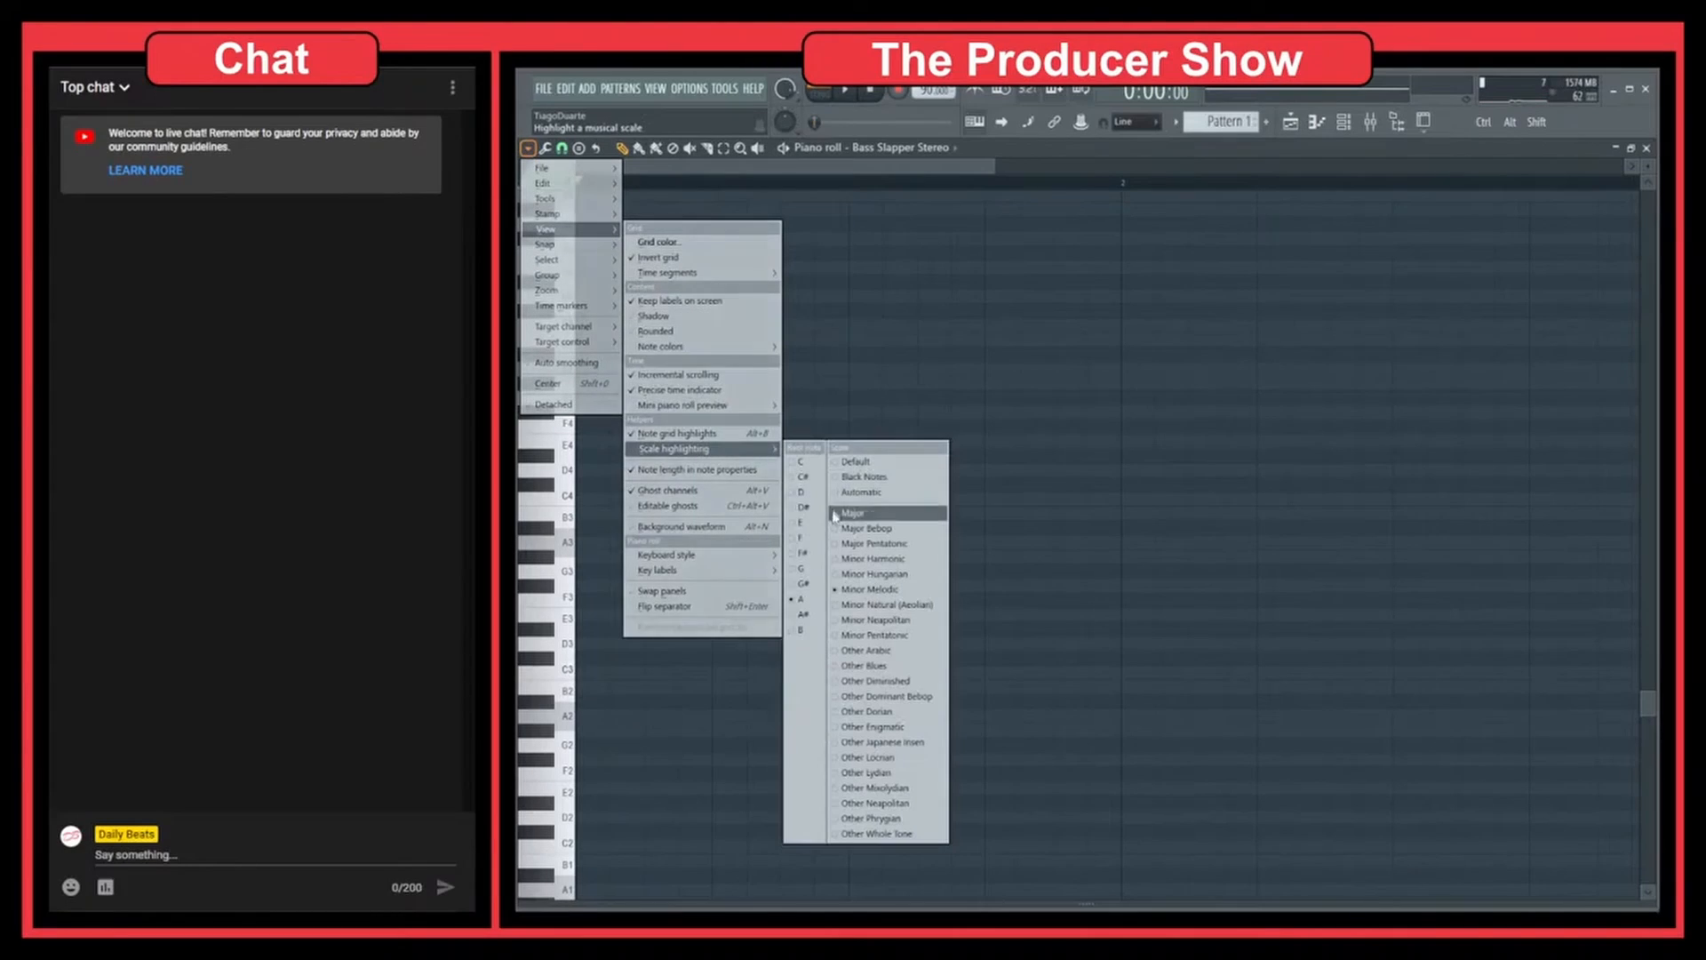
{"action": "left_click", "coordinate": [804, 463]}
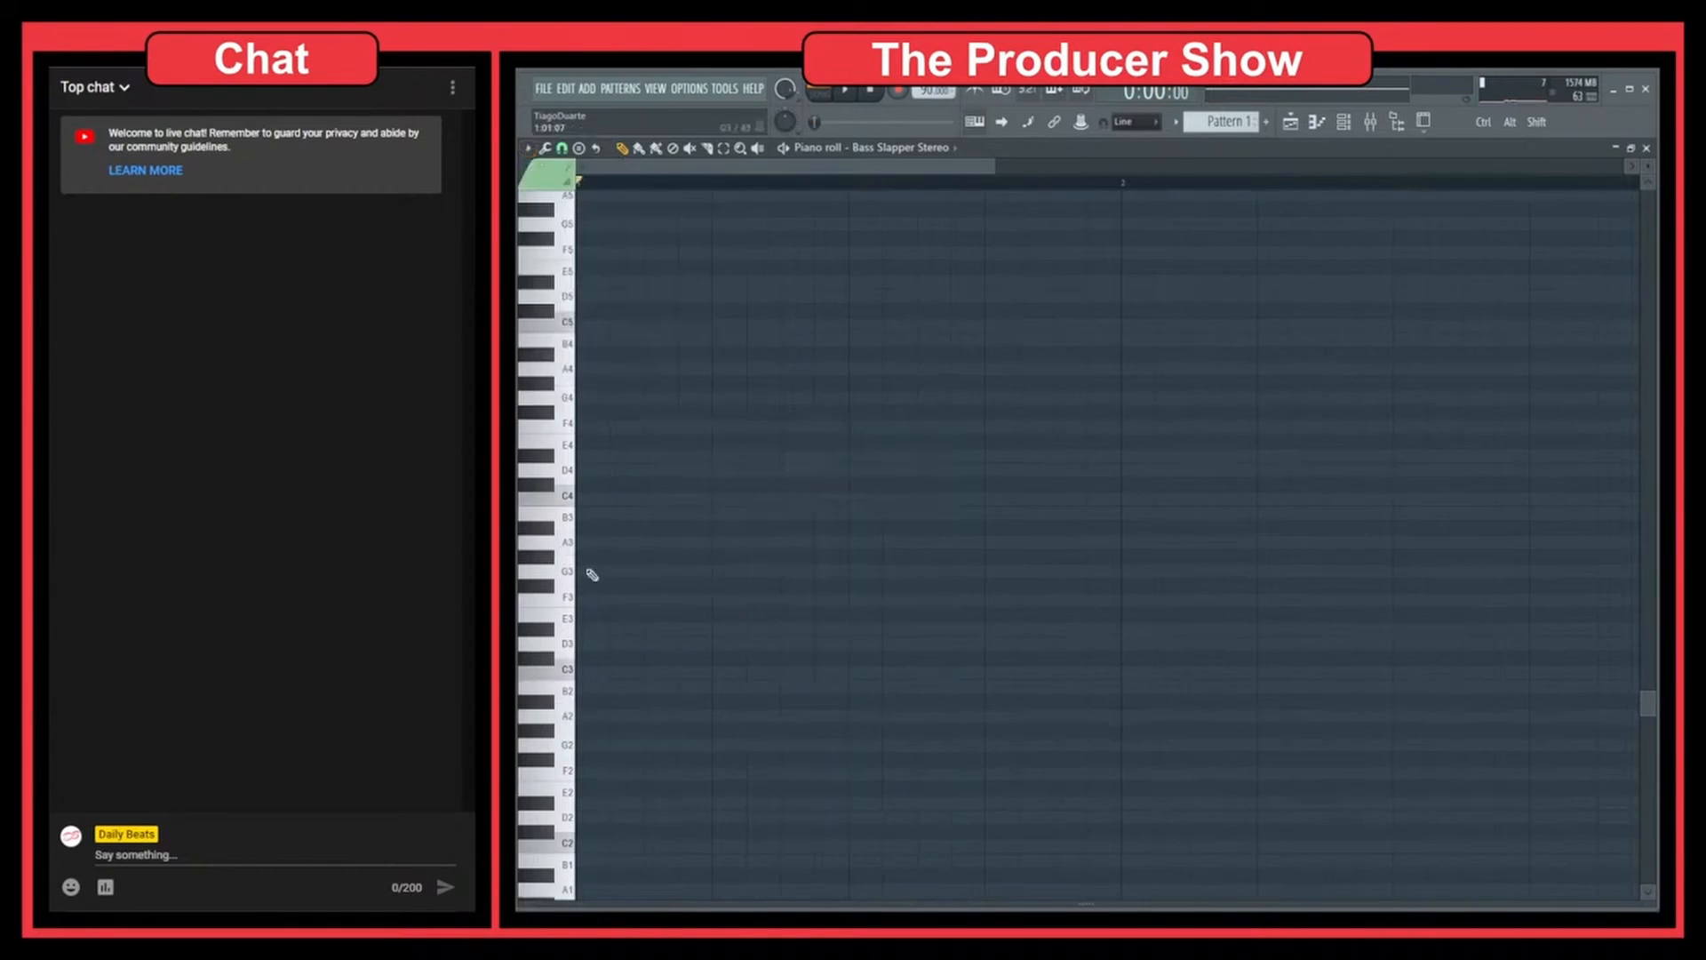
Place a two-step note at the start of the pattern, trying C3 and settling on C4.
{"action": "left_click", "coordinate": [563, 628]}
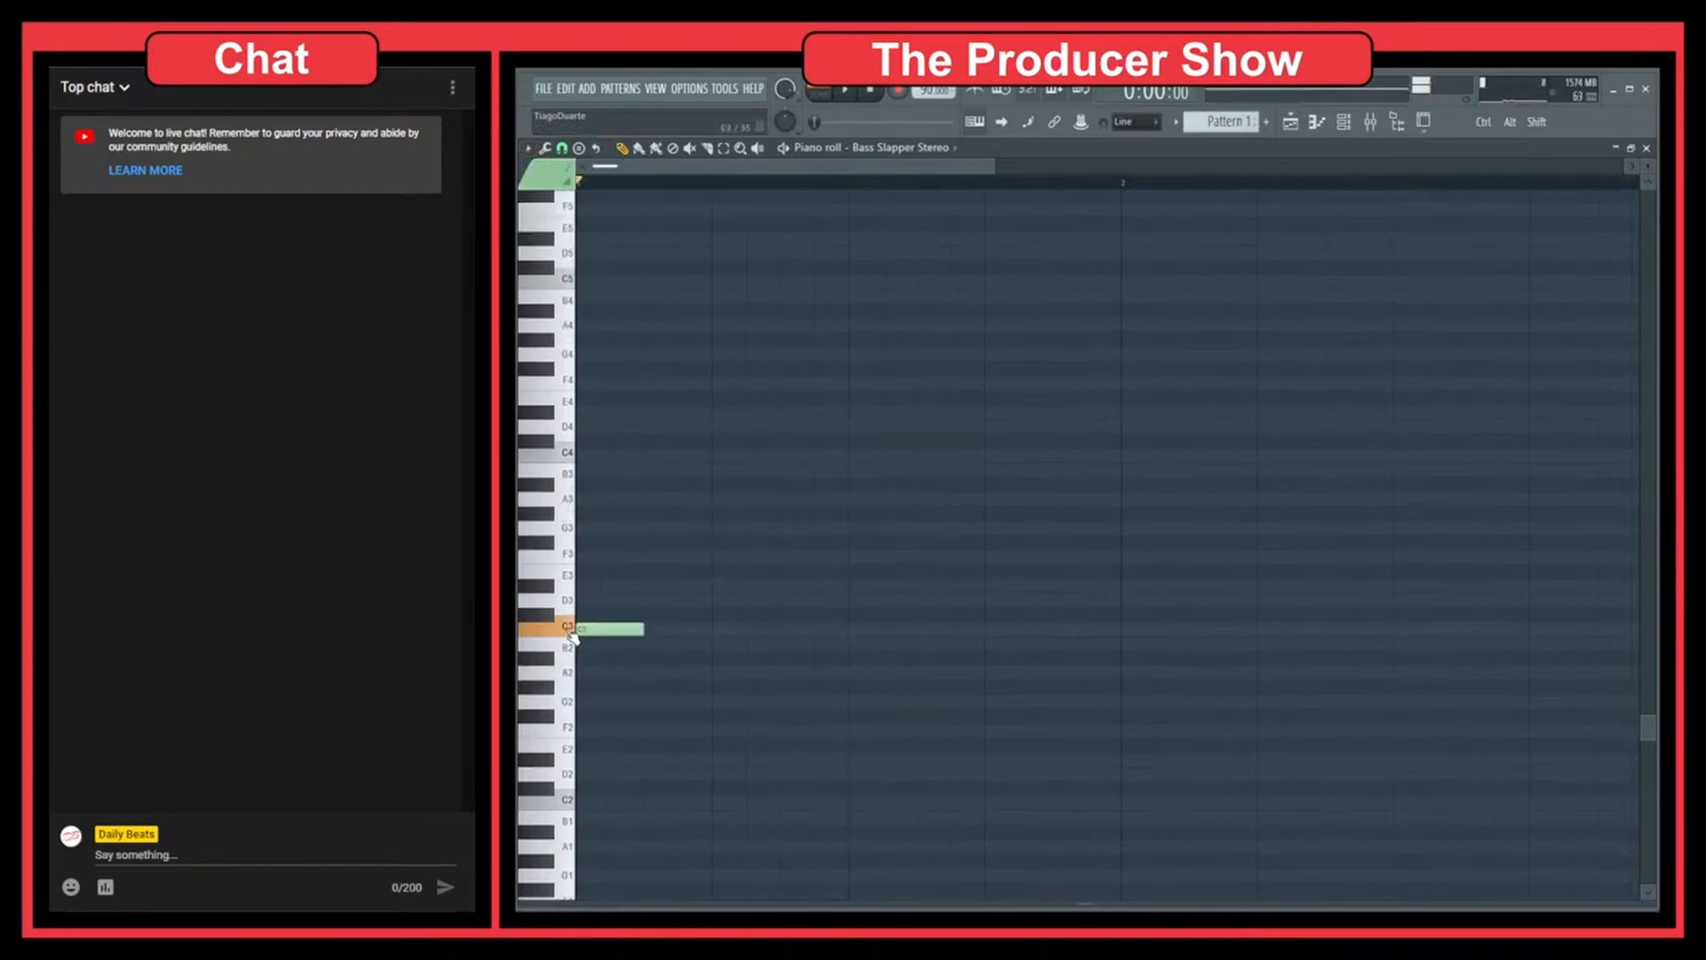
{"action": "left_click", "coordinate": [574, 454]}
{"action": "left_click", "coordinate": [587, 455]}
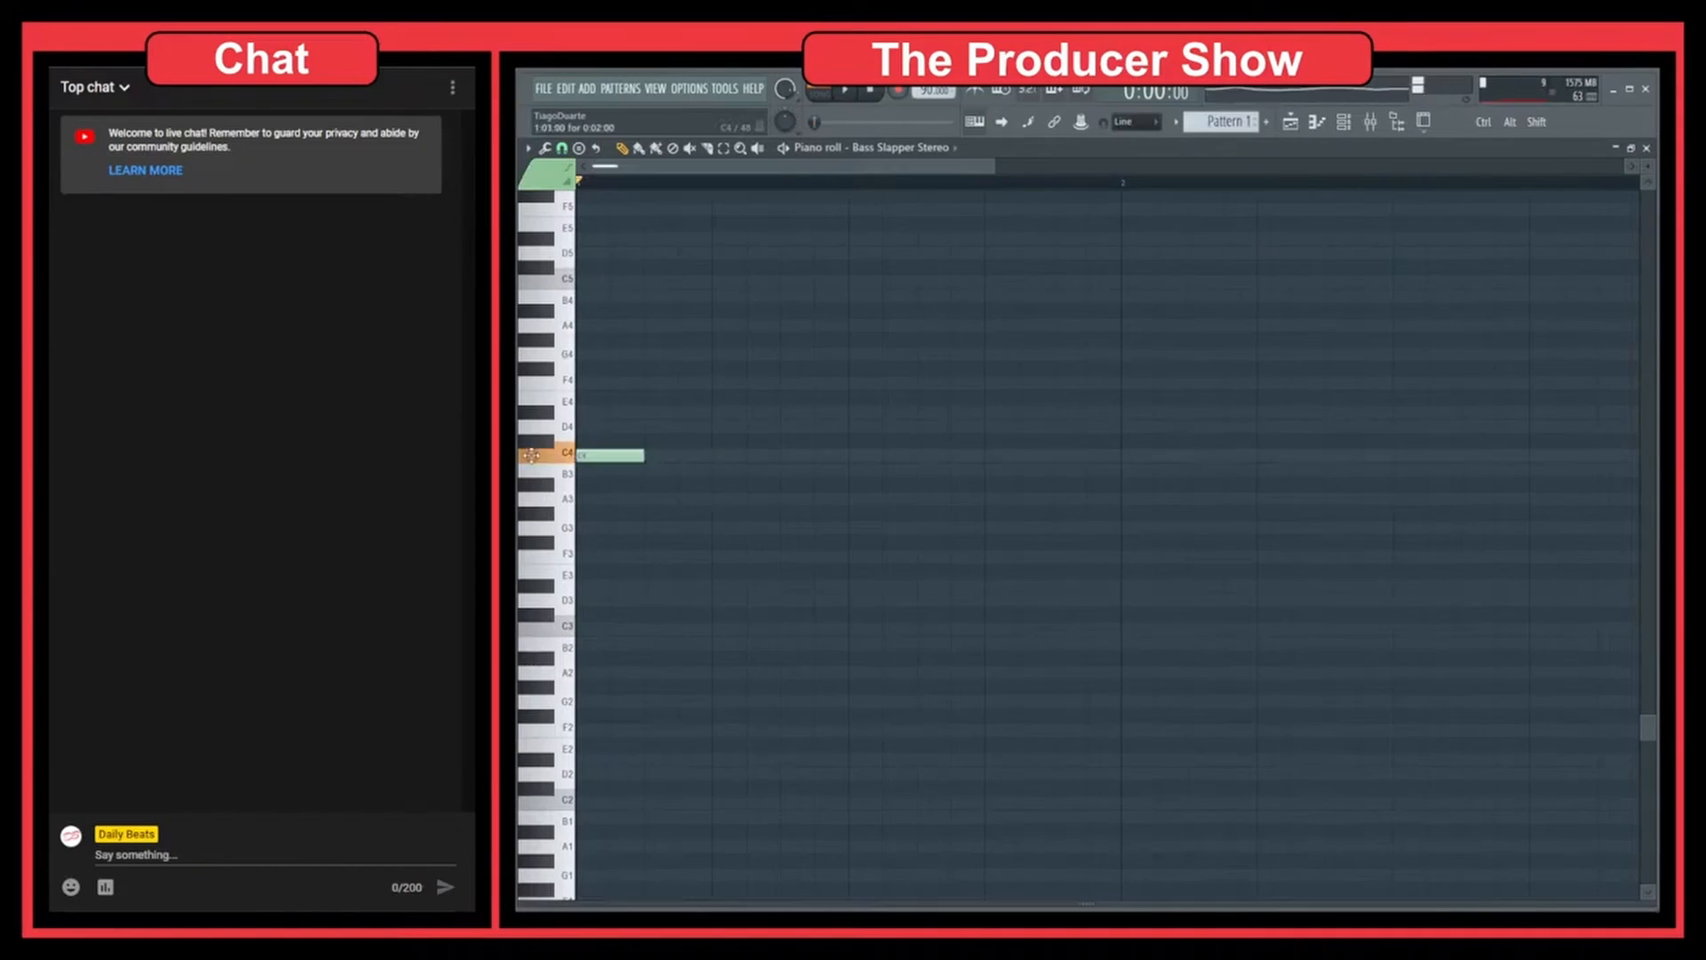
Reveal the velocity lane below the note grid and shorten the C4 note to one step.
{"action": "left_click_drag", "start_coordinate": [743, 903], "coordinate": [697, 728]}
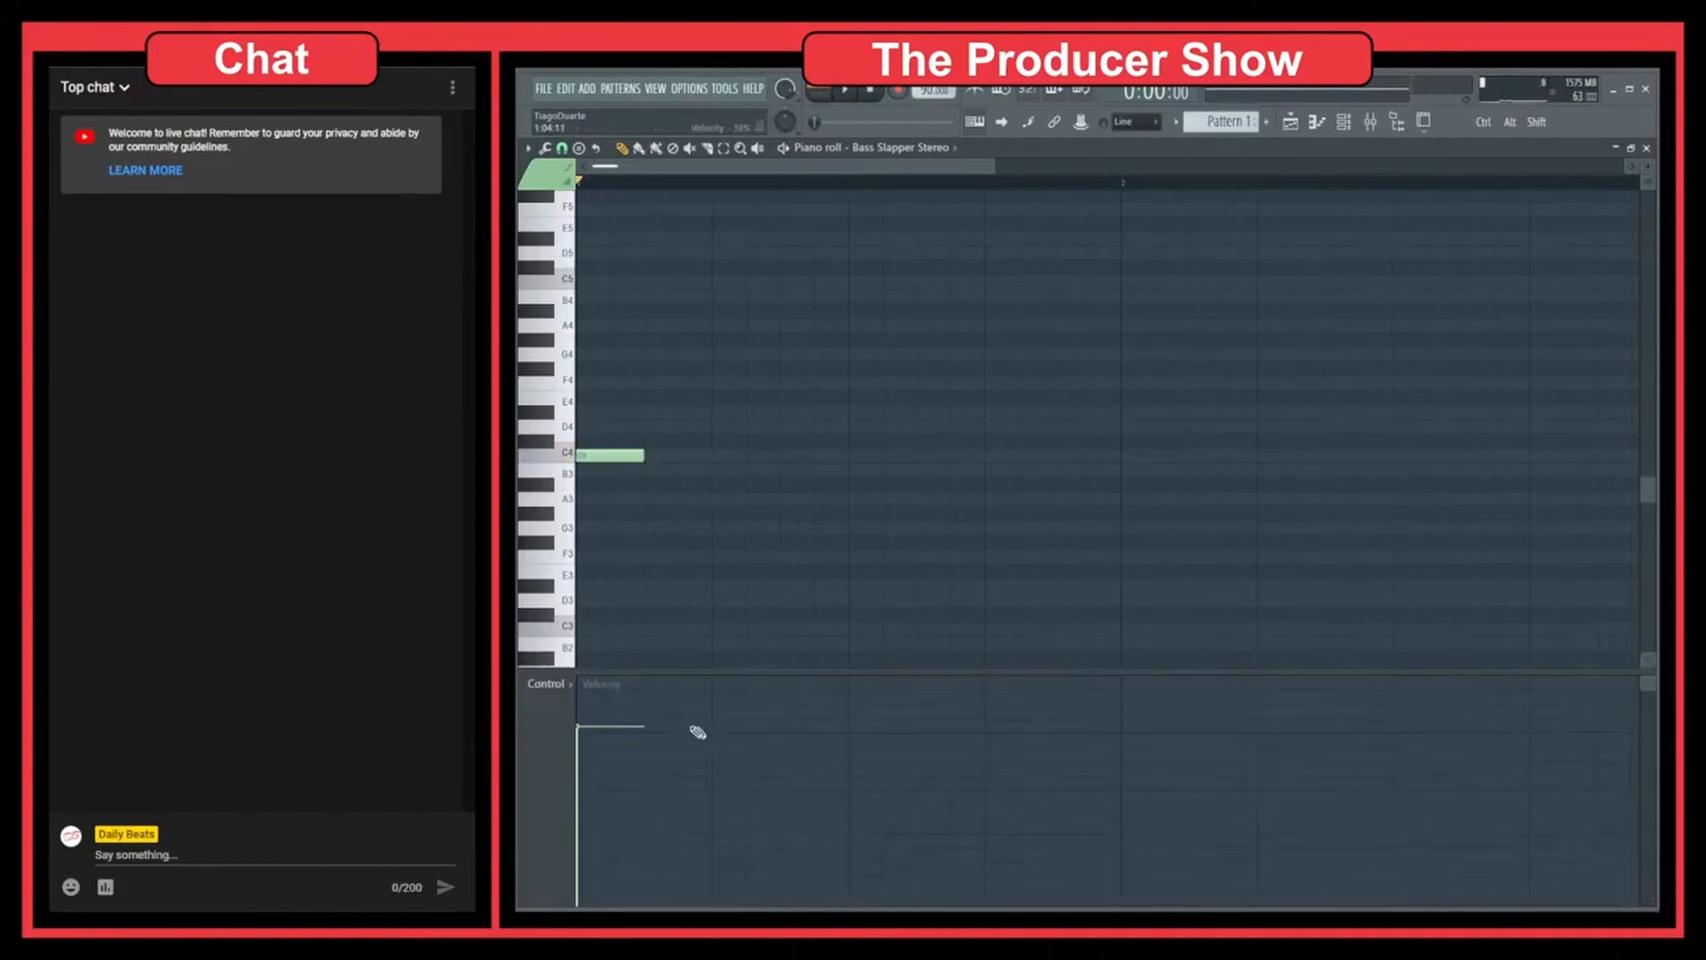
{"action": "left_click_drag", "start_coordinate": [739, 672], "coordinate": [747, 716]}
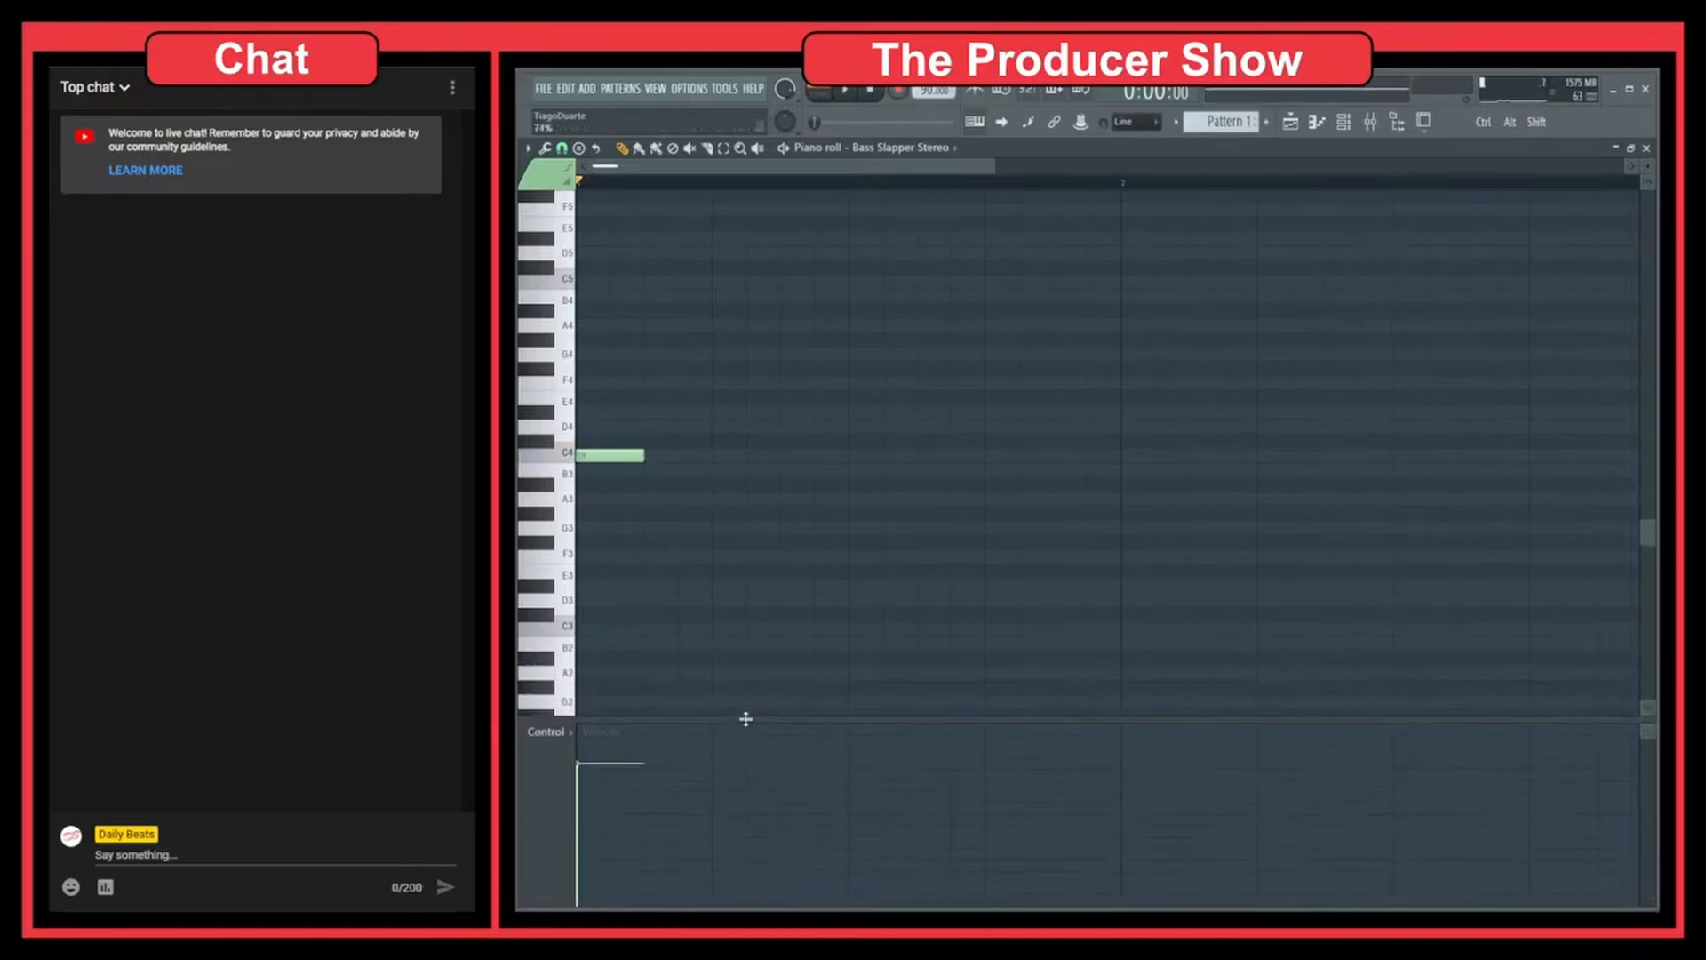
{"action": "left_click_drag", "start_coordinate": [644, 453], "coordinate": [610, 455]}
{"action": "scroll", "coordinate": [629, 498], "scroll_direction": "up", "scroll_amount": 6}
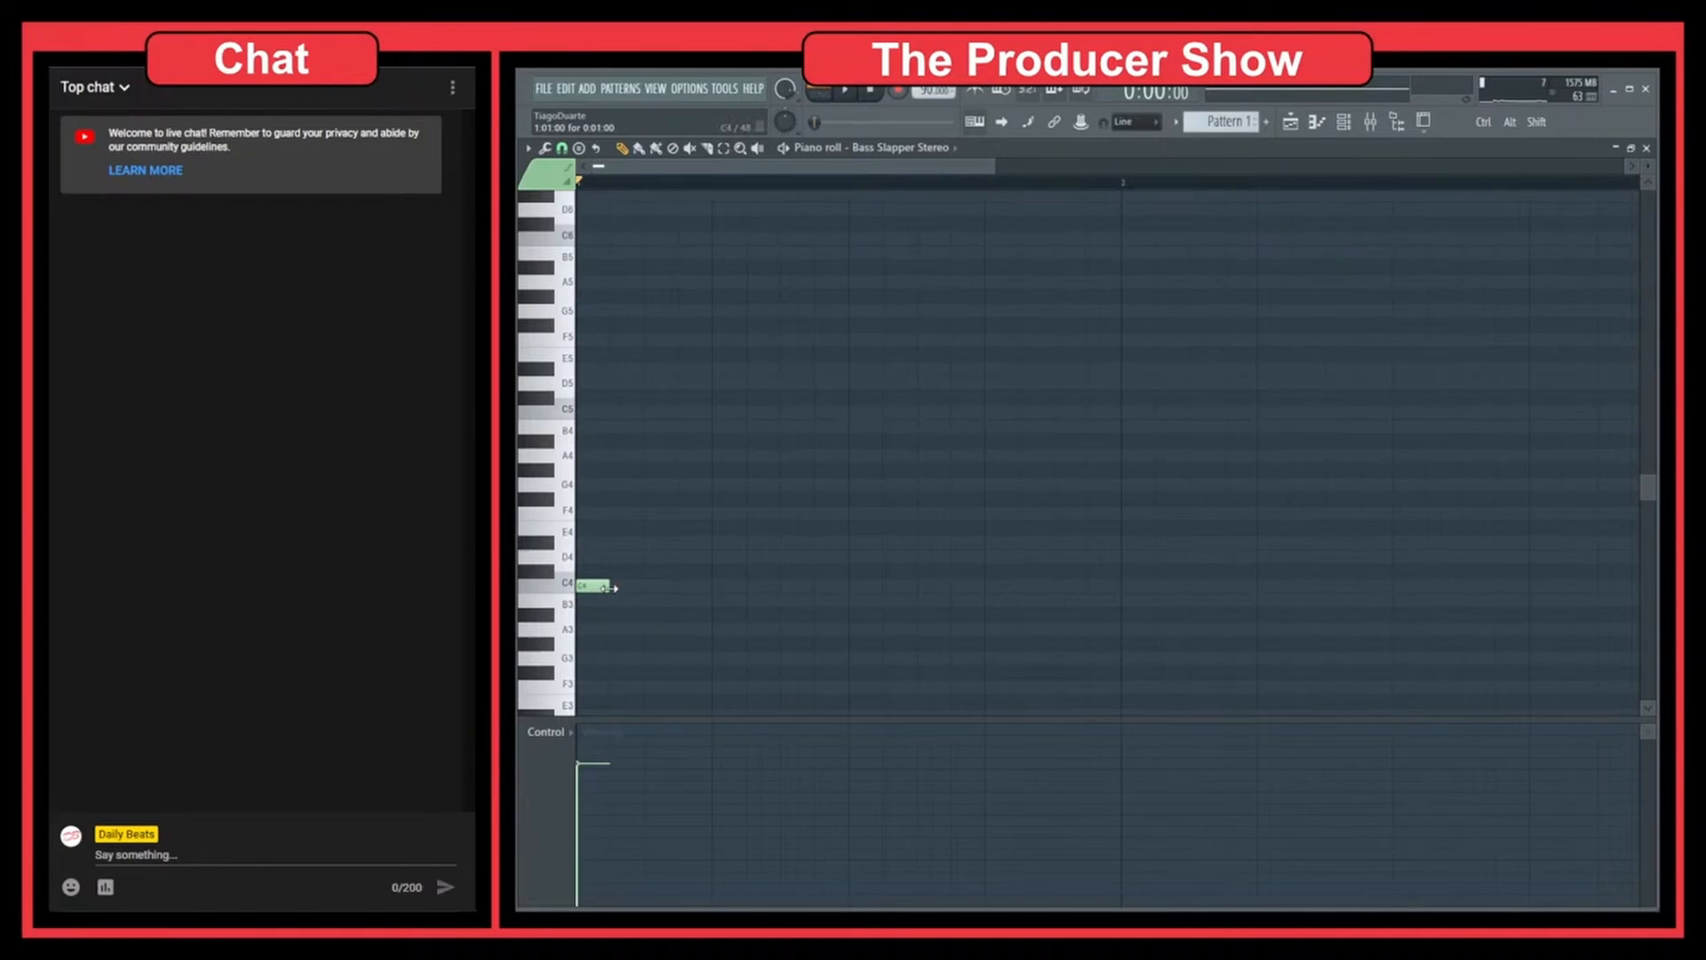
Shorten the C4 note off the grid to about 11 ticks and audition it repeatedly.
{"action": "key", "text": "alt"}
{"action": "key", "text": "space"}
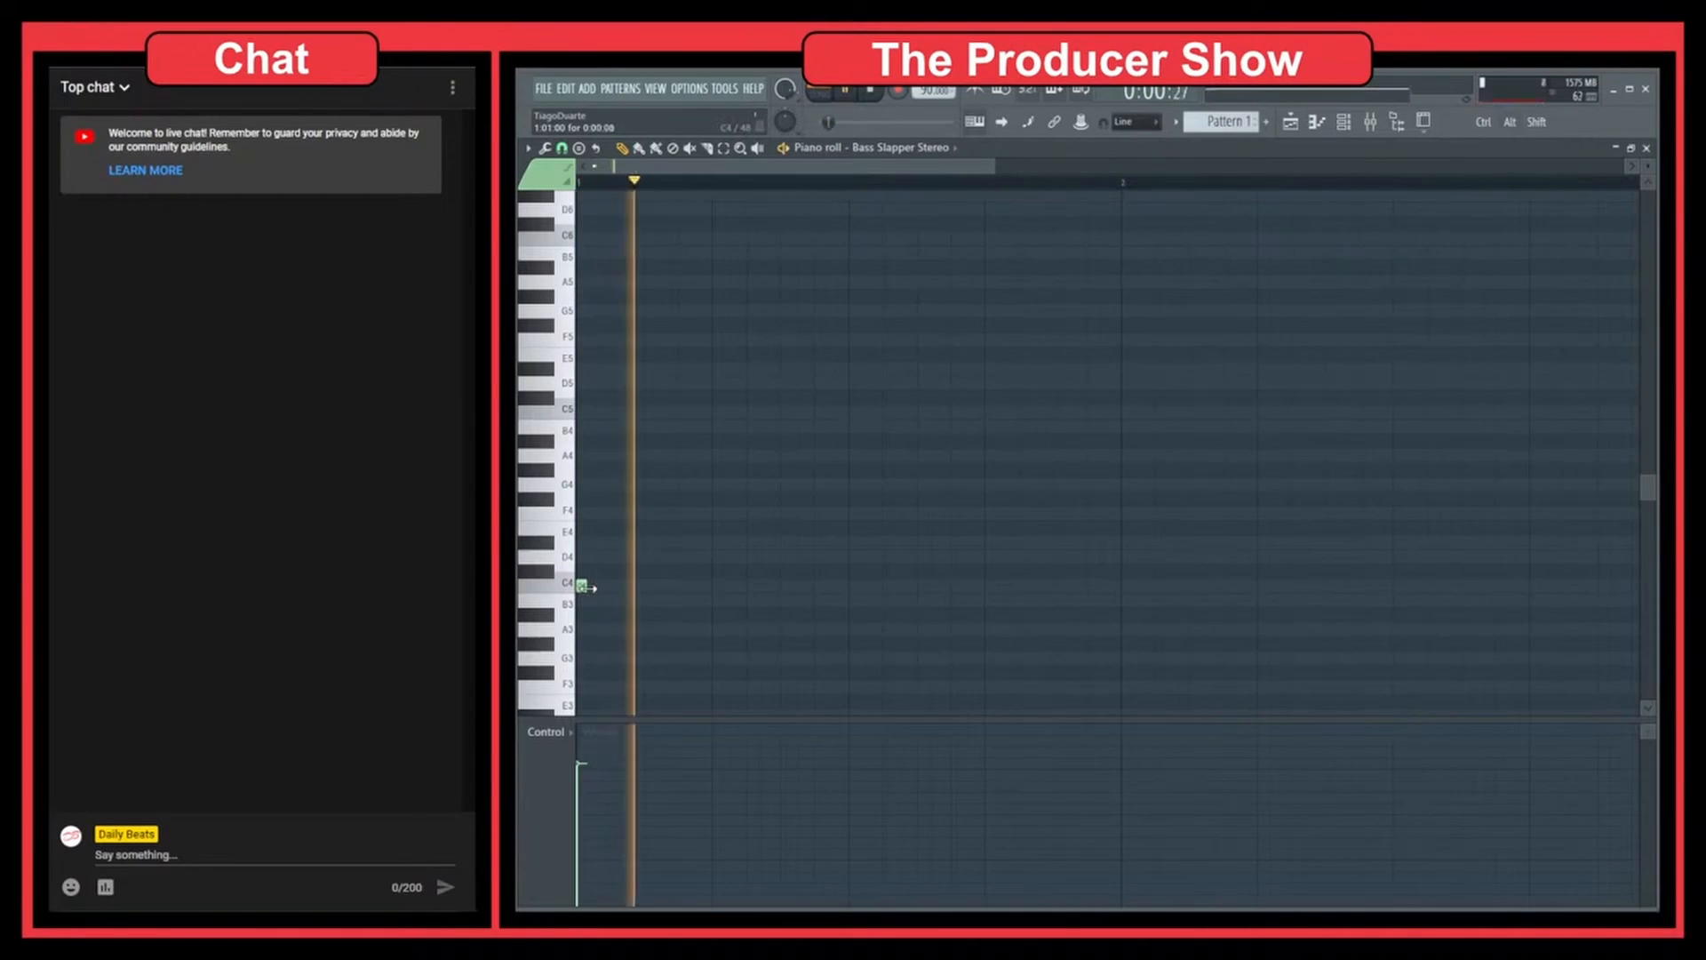
{"action": "key", "text": "space"}
{"action": "key", "text": "space"}
{"action": "left_click_drag", "start_coordinate": [587, 588], "coordinate": [592, 587]}
{"action": "key", "text": "space"}
{"action": "key", "text": "space"}
{"action": "key", "text": "space"}
{"action": "key", "text": "space"}
{"action": "key", "text": "space"}
{"action": "key", "text": "space"}
{"action": "key", "text": "space"}
{"action": "key", "text": "space"}
{"action": "key", "text": "space"}
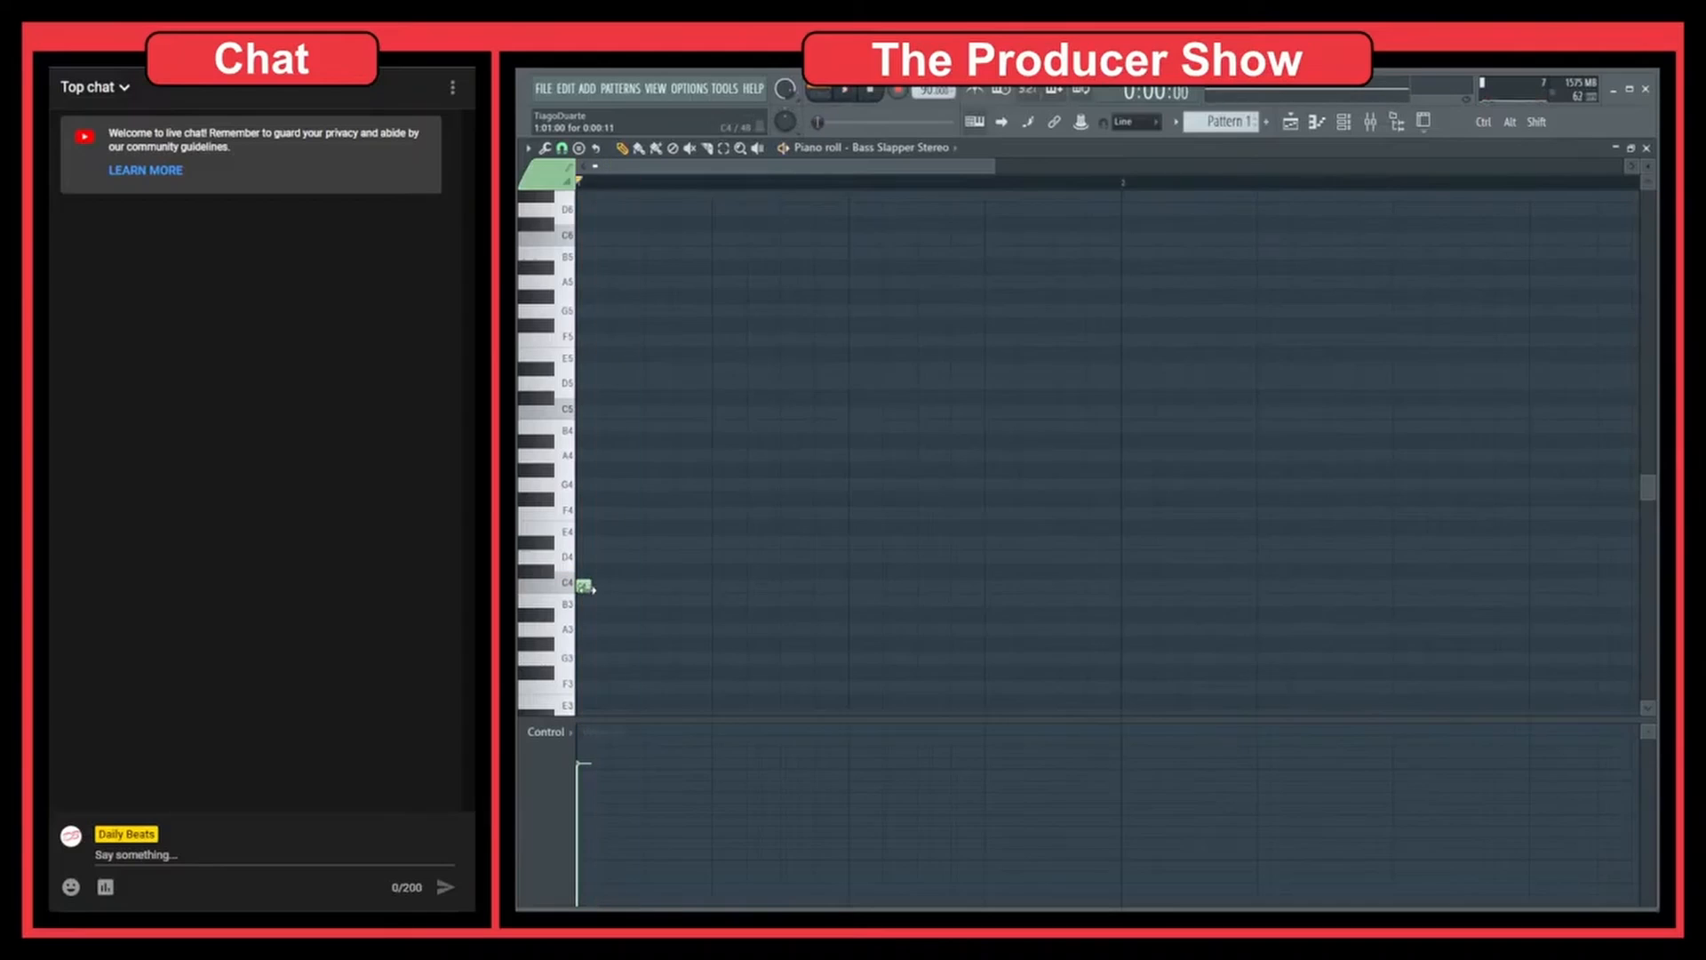
Adjust the C4 note's length to 12 ticks and audition it.
{"action": "key", "text": "space"}
{"action": "left_click_drag", "start_coordinate": [586, 588], "coordinate": [593, 585]}
{"action": "key", "text": "space"}
{"action": "key", "text": "space"}
{"action": "key", "text": "space"}
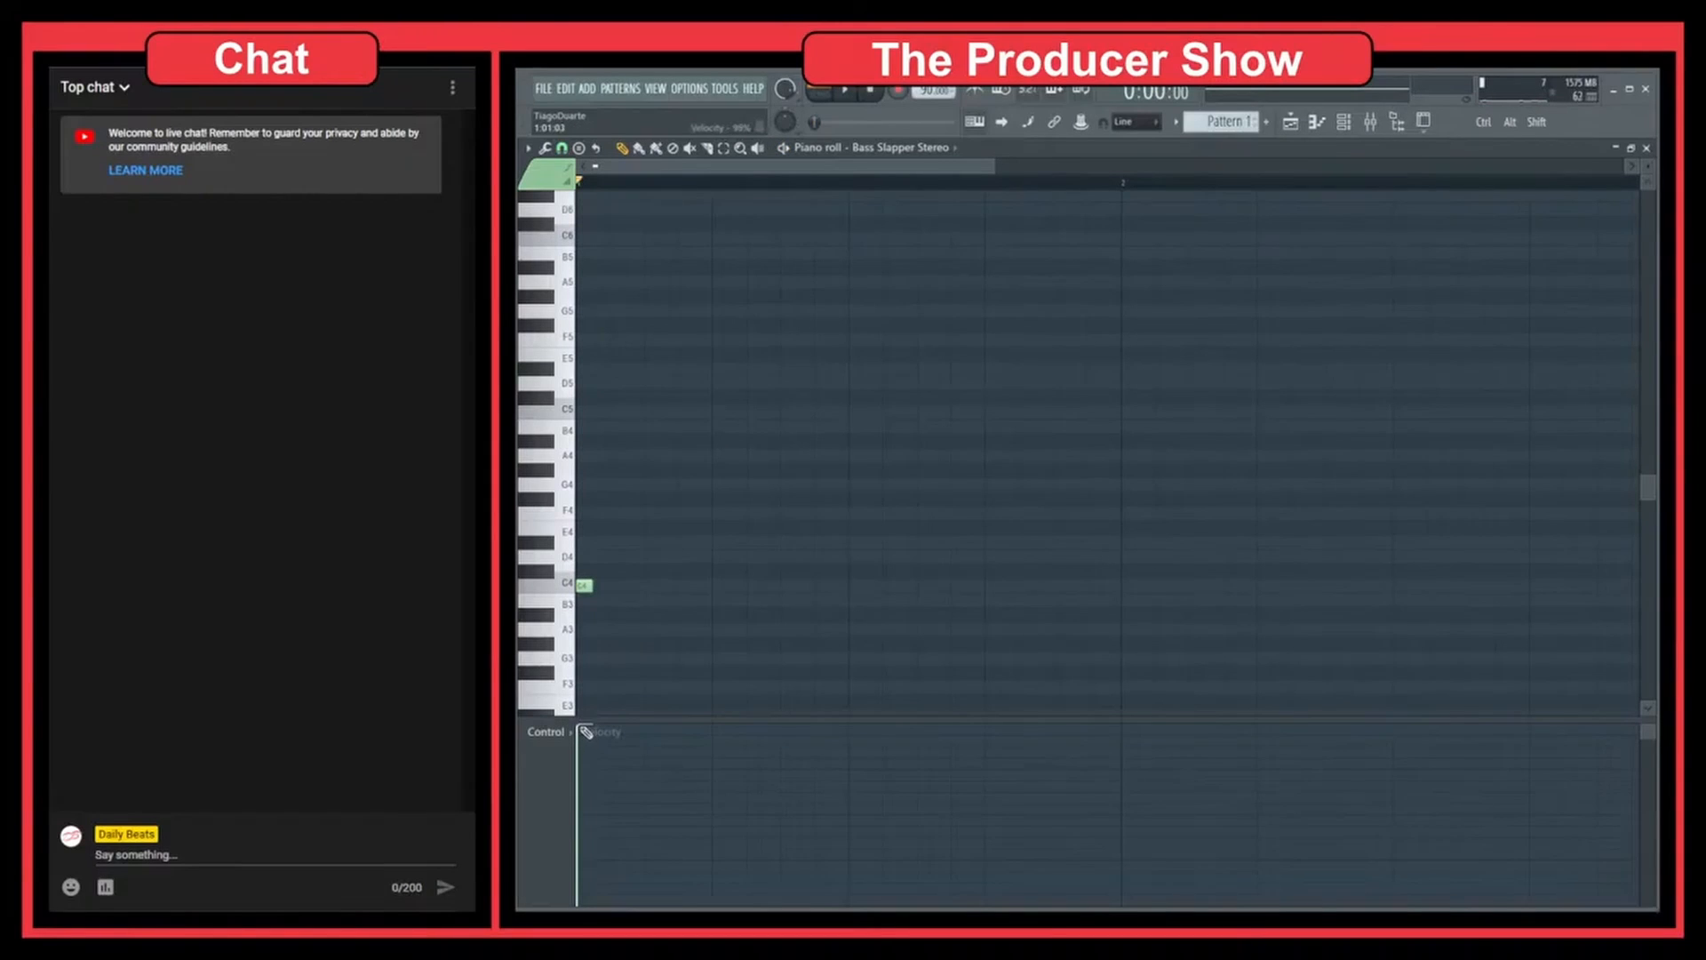
Audition the C4 note at high velocity, and bring its velocity down to about 78%.
{"action": "key", "text": "space"}
{"action": "left_click_drag", "start_coordinate": [586, 730], "coordinate": [596, 765]}
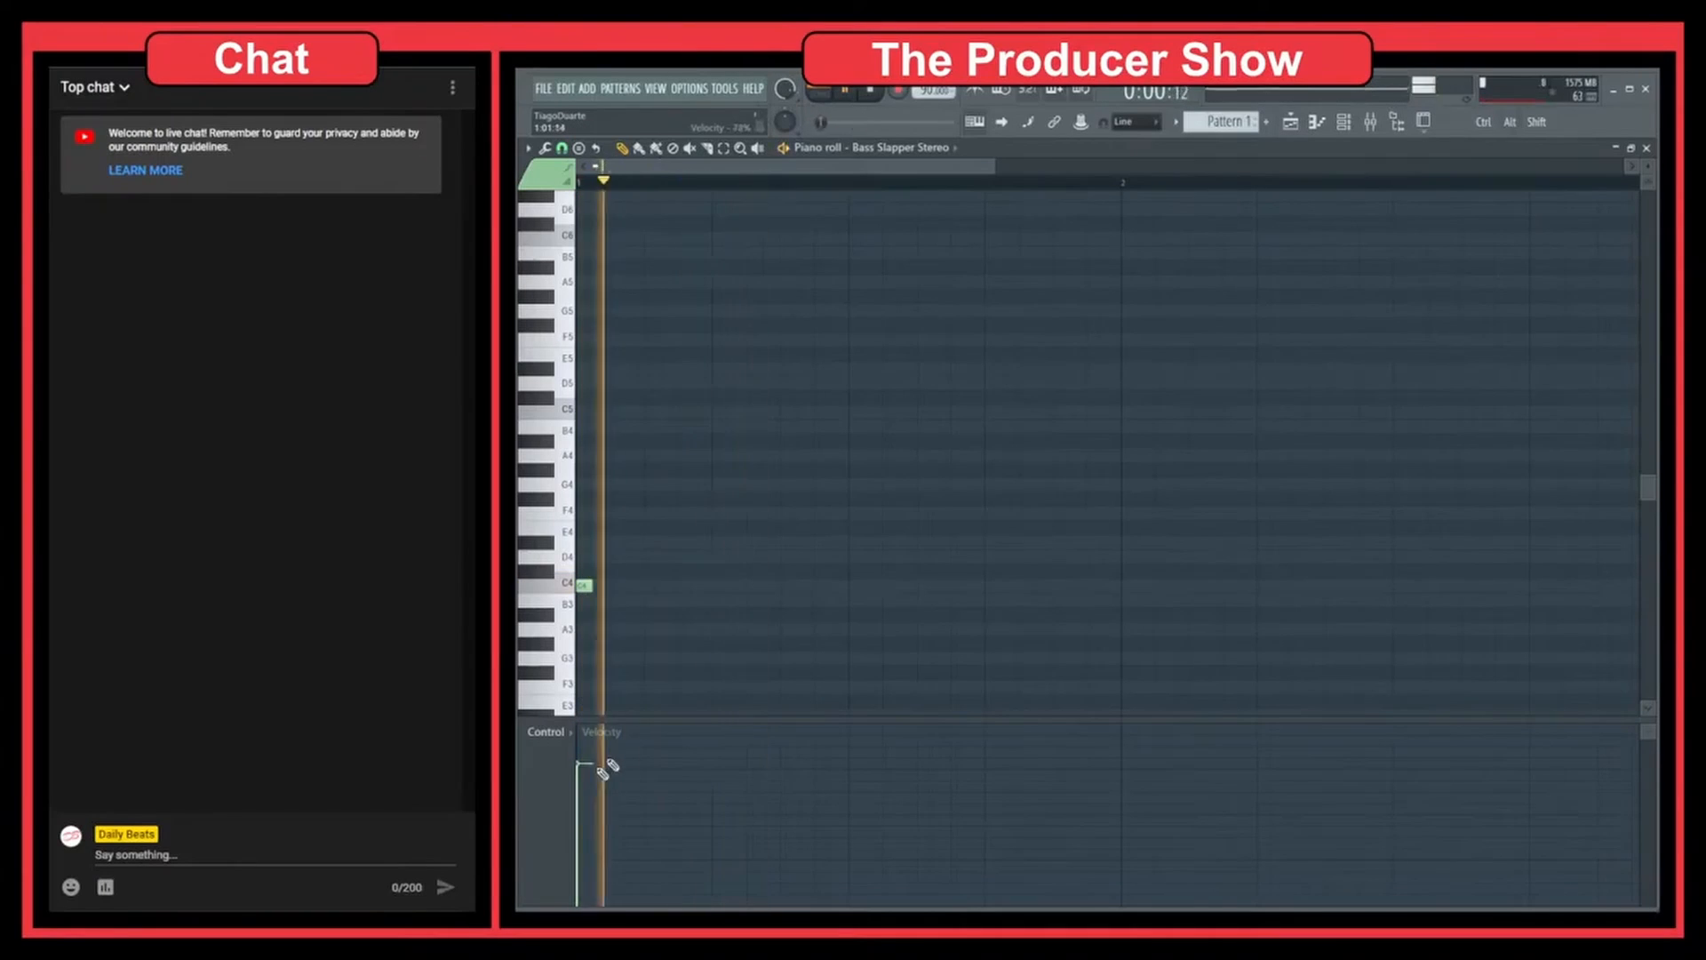
{"action": "key", "text": "space"}
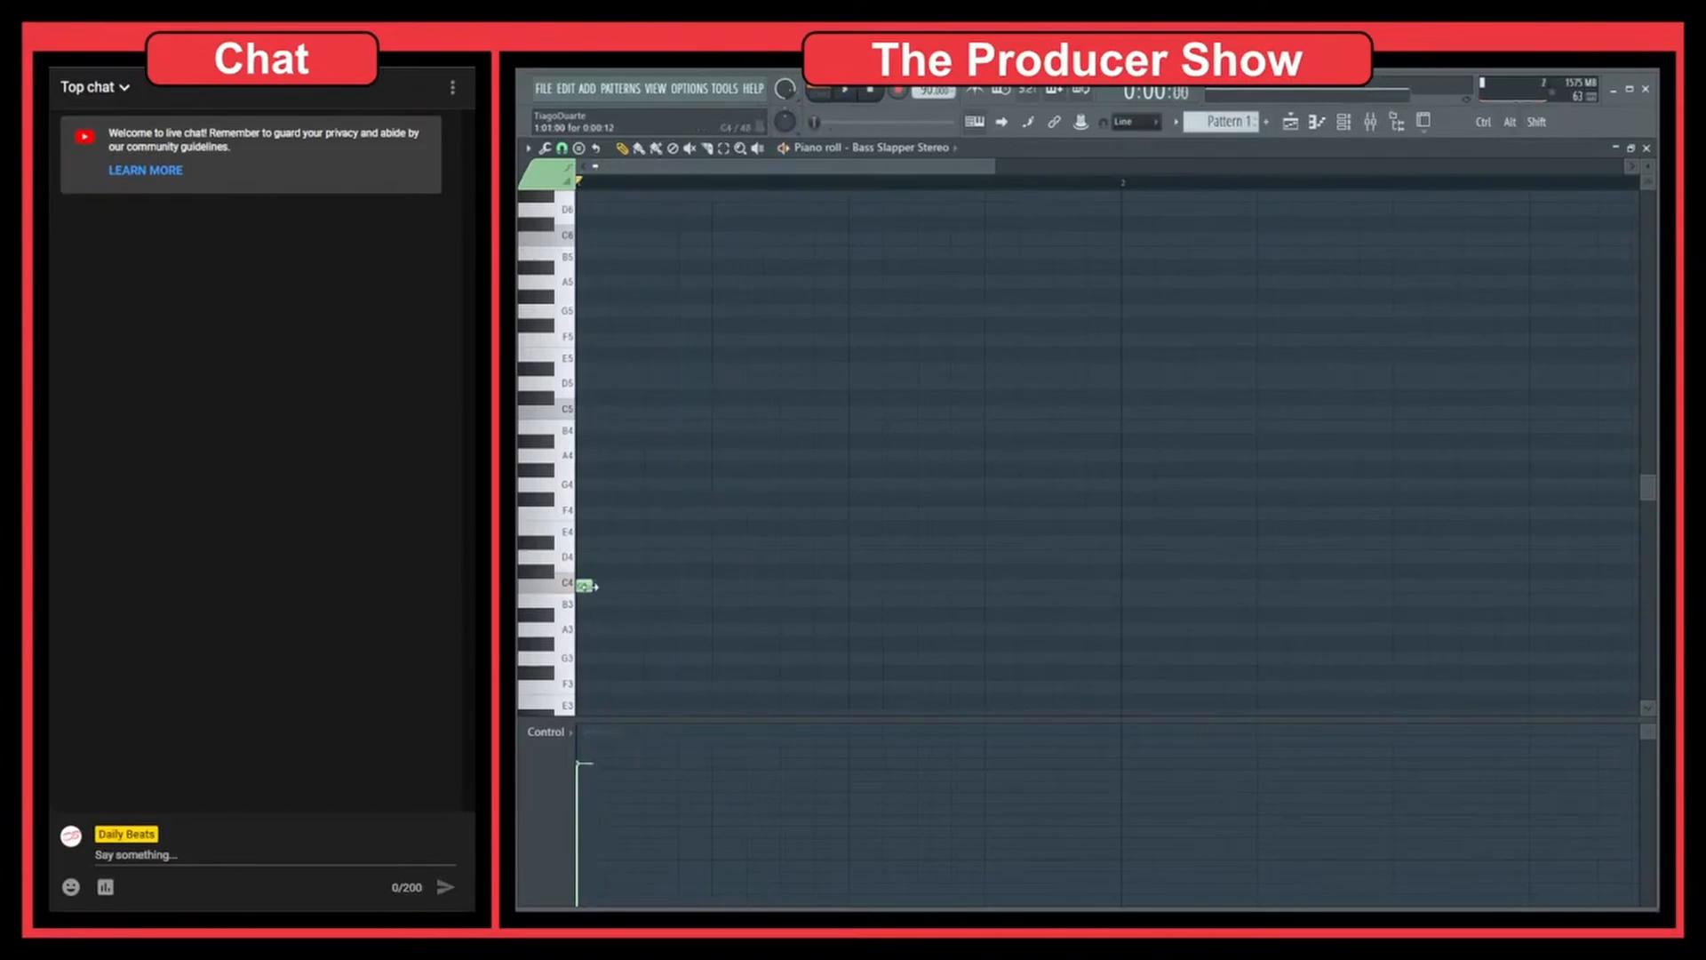
Lengthen the C4 note to two full steps and play it.
{"action": "key", "text": "ctrl+a"}
{"action": "key", "text": "ctrl+d"}
{"action": "left_click_drag", "start_coordinate": [595, 586], "coordinate": [644, 587]}
{"action": "key", "text": "space"}
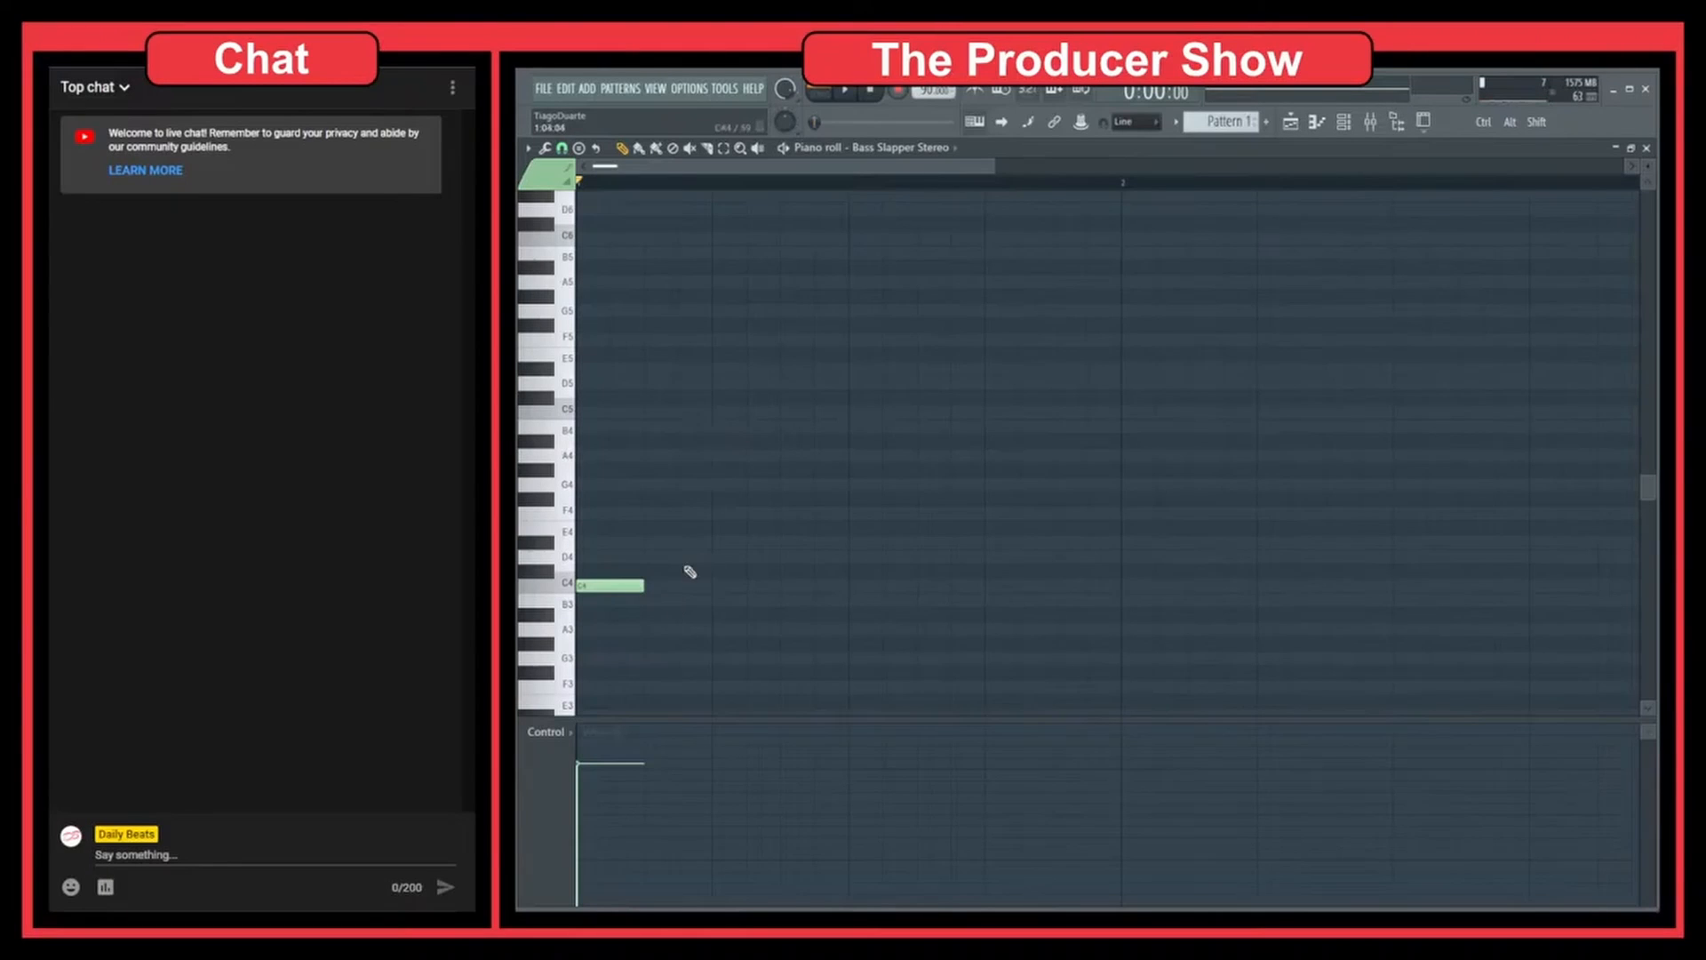
Add a one-and-a-half-step D#4 note at step 4 and a longer C4 note at step 6, and play the pattern.
{"action": "left_click_drag", "start_coordinate": [690, 571], "coordinate": [685, 540]}
{"action": "left_click", "coordinate": [784, 571]}
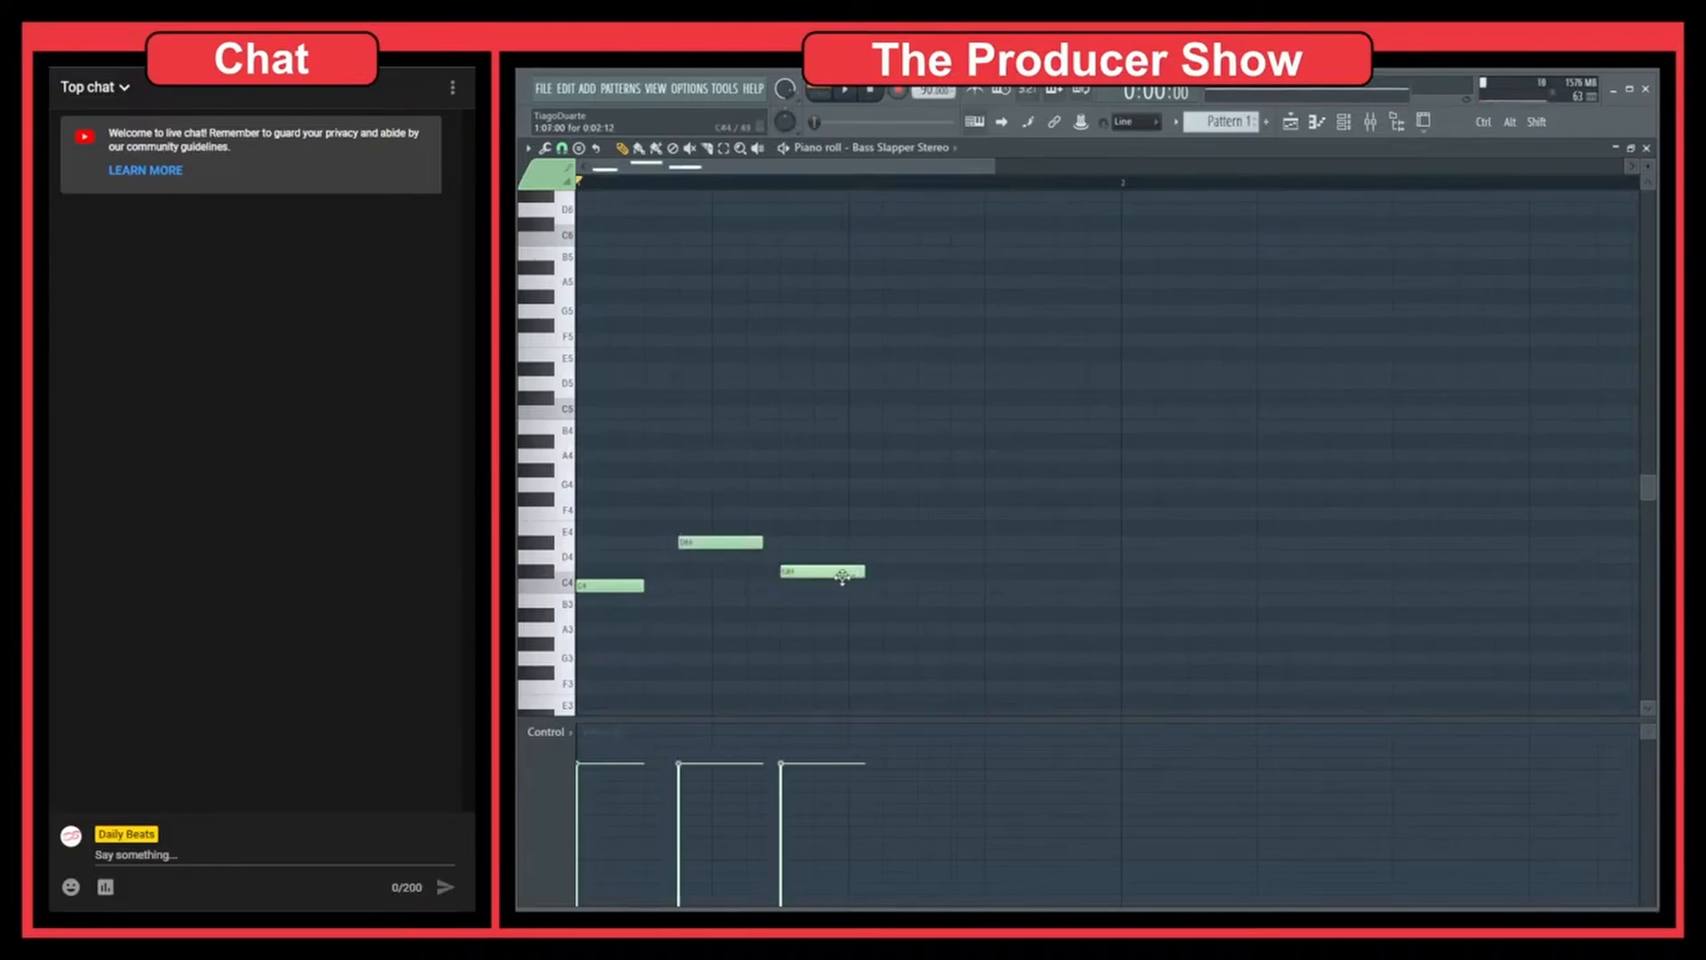
{"action": "left_click_drag", "start_coordinate": [843, 576], "coordinate": [727, 544]}
{"action": "key", "text": "space"}
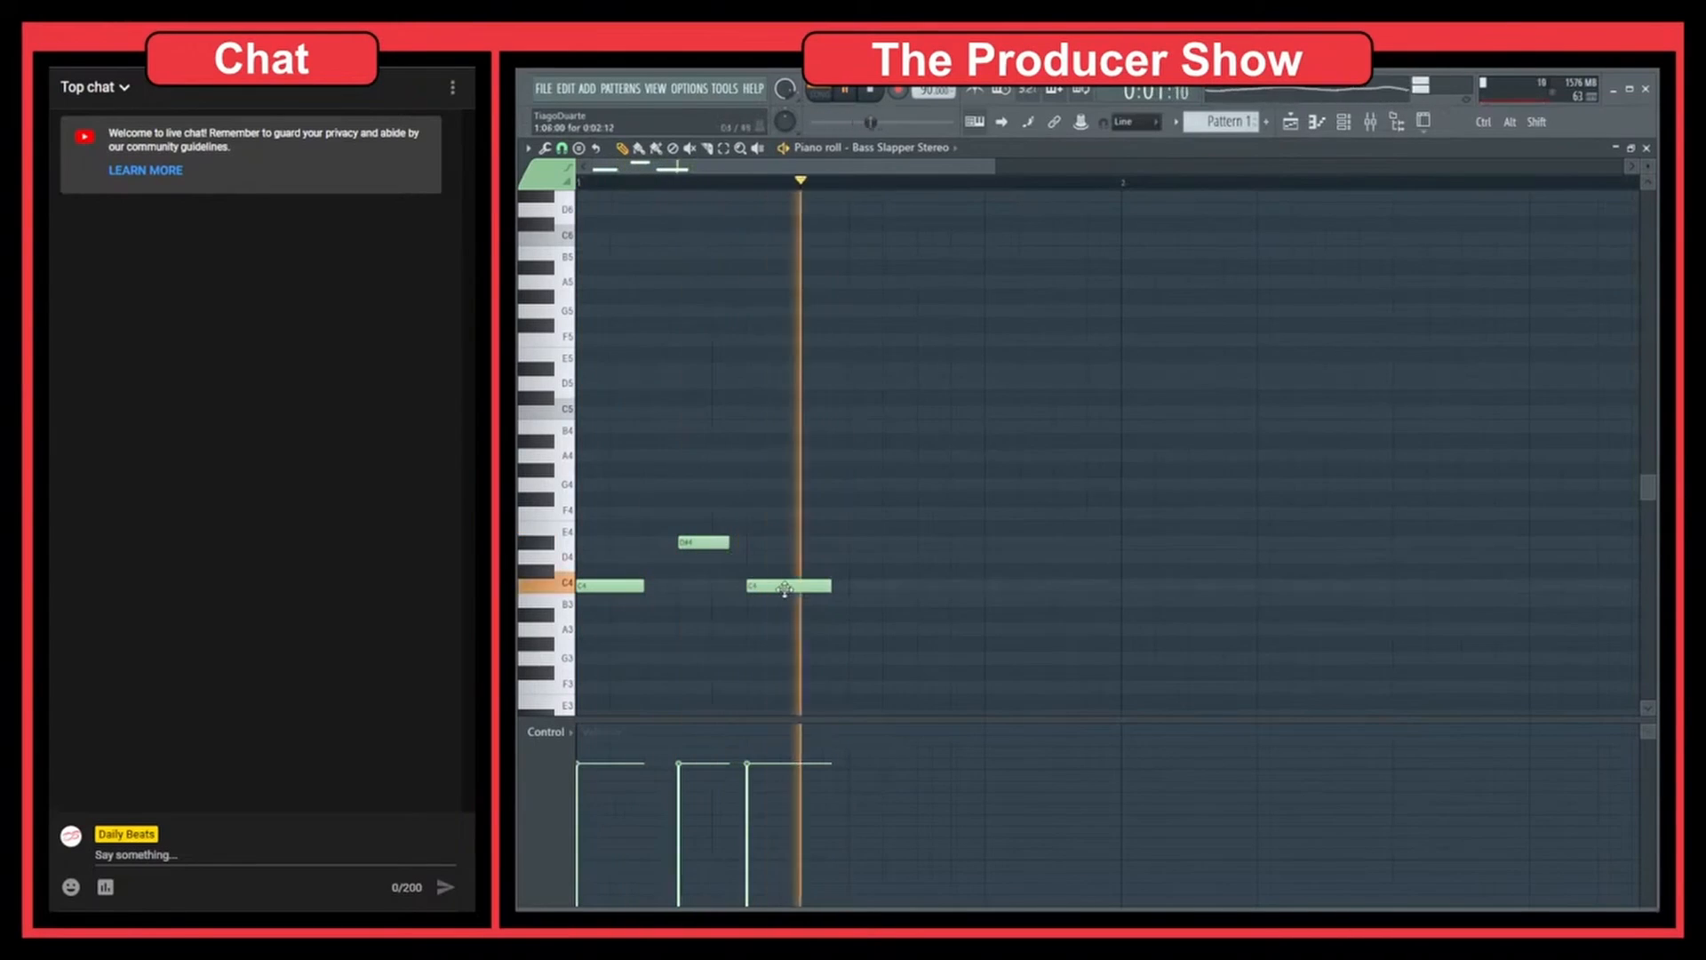
{"action": "key", "text": "space"}
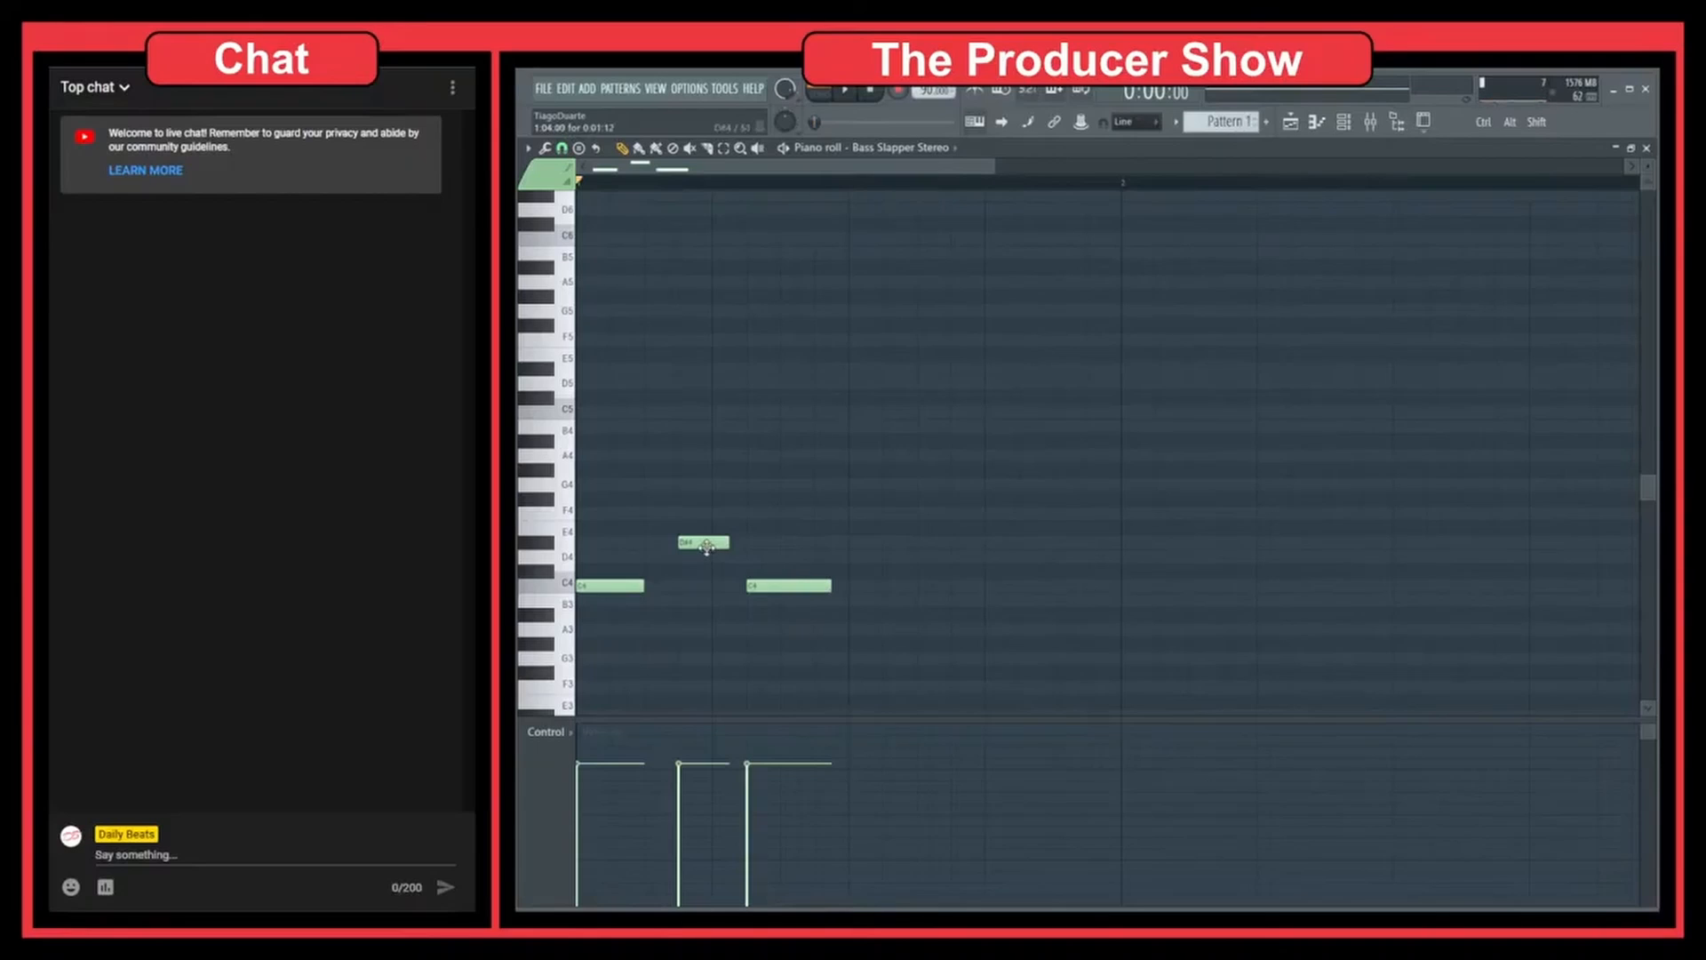
Add a half-step C5 note directly before the D#4 note and play the pattern.
{"action": "left_click", "coordinate": [656, 311]}
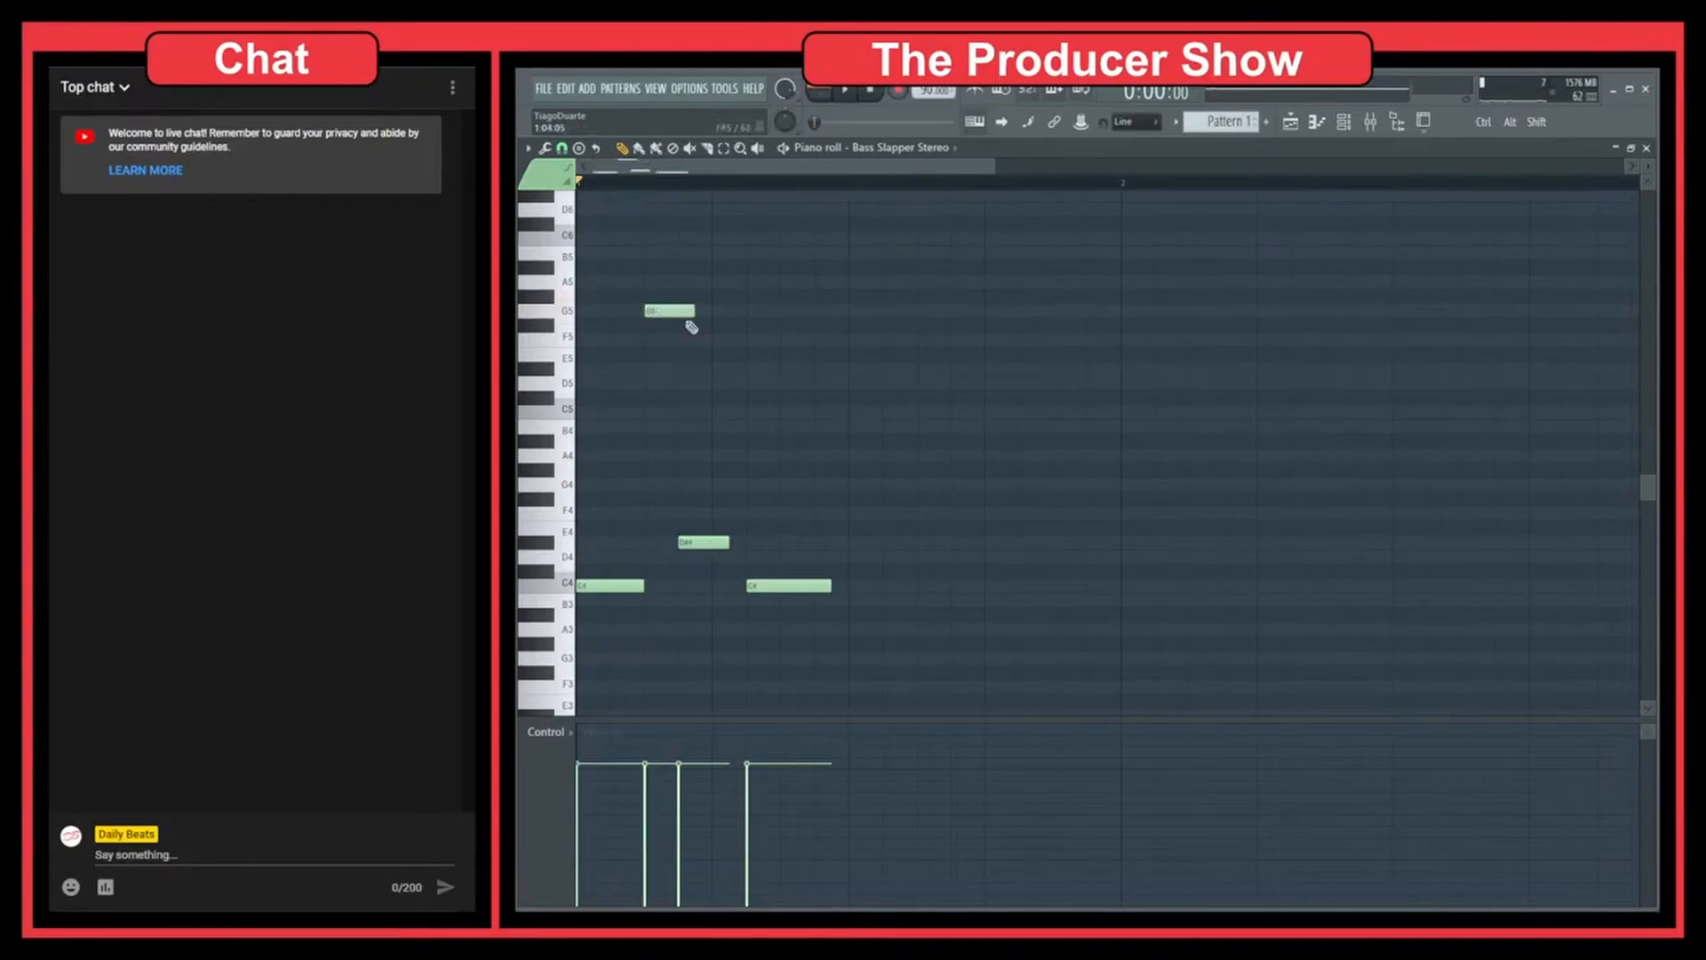
{"action": "left_click_drag", "start_coordinate": [689, 311], "coordinate": [665, 411]}
{"action": "left_click", "coordinate": [544, 148]}
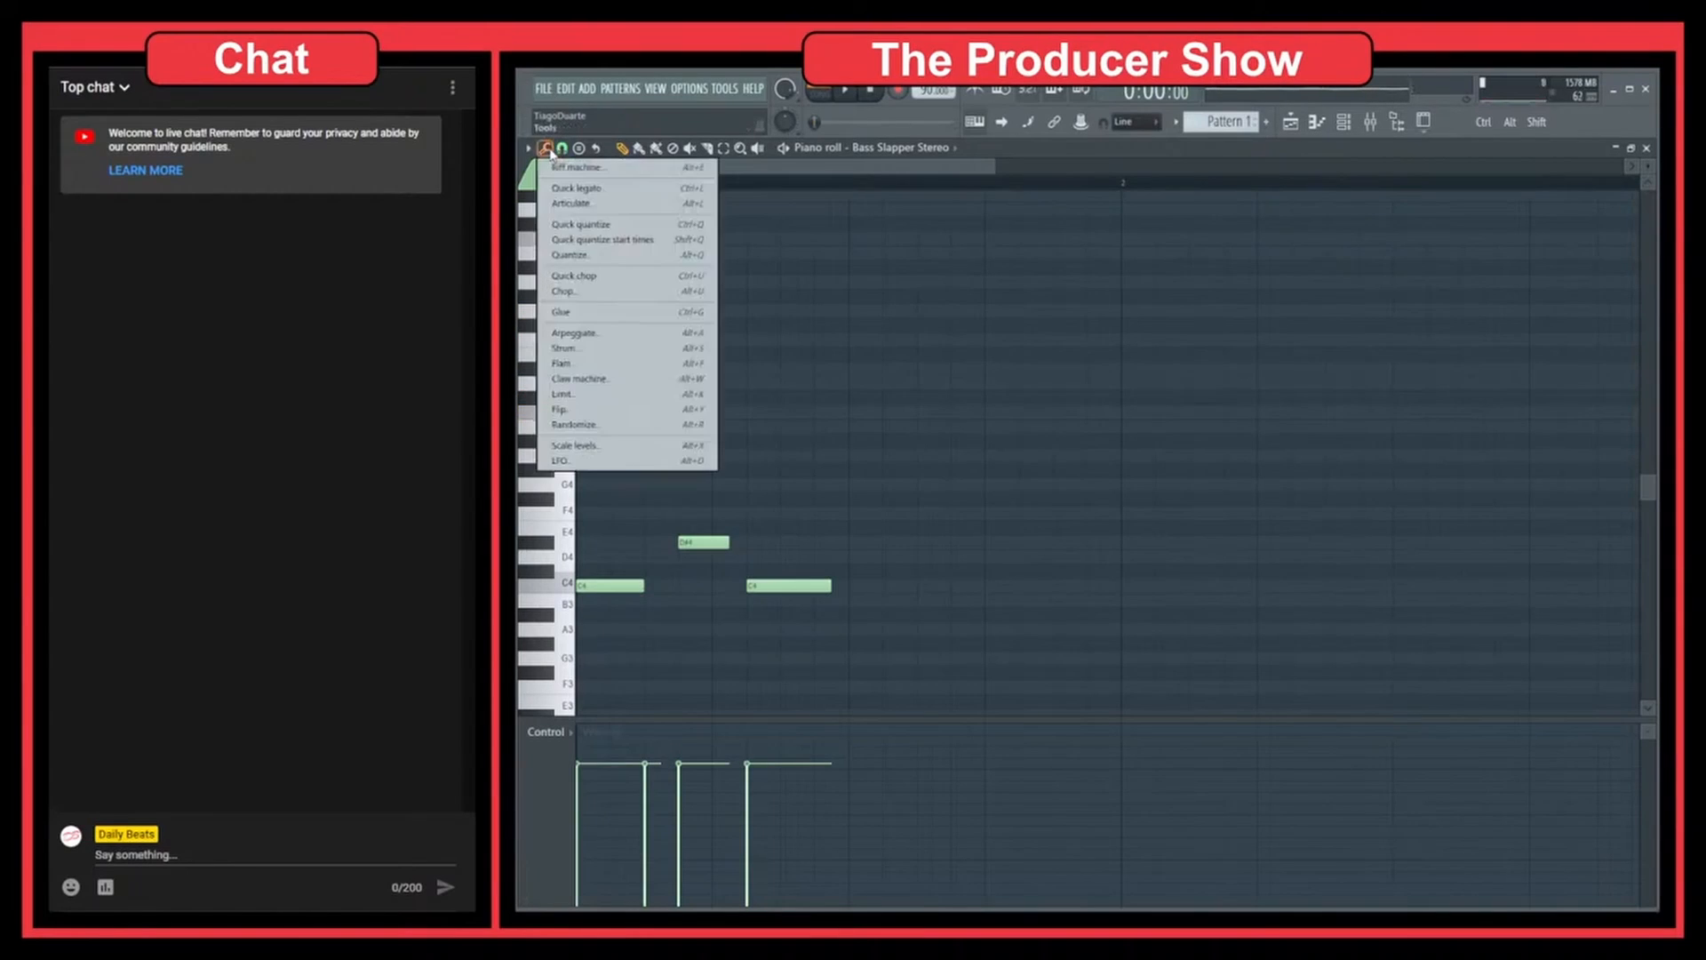
{"action": "left_click", "coordinate": [662, 426]}
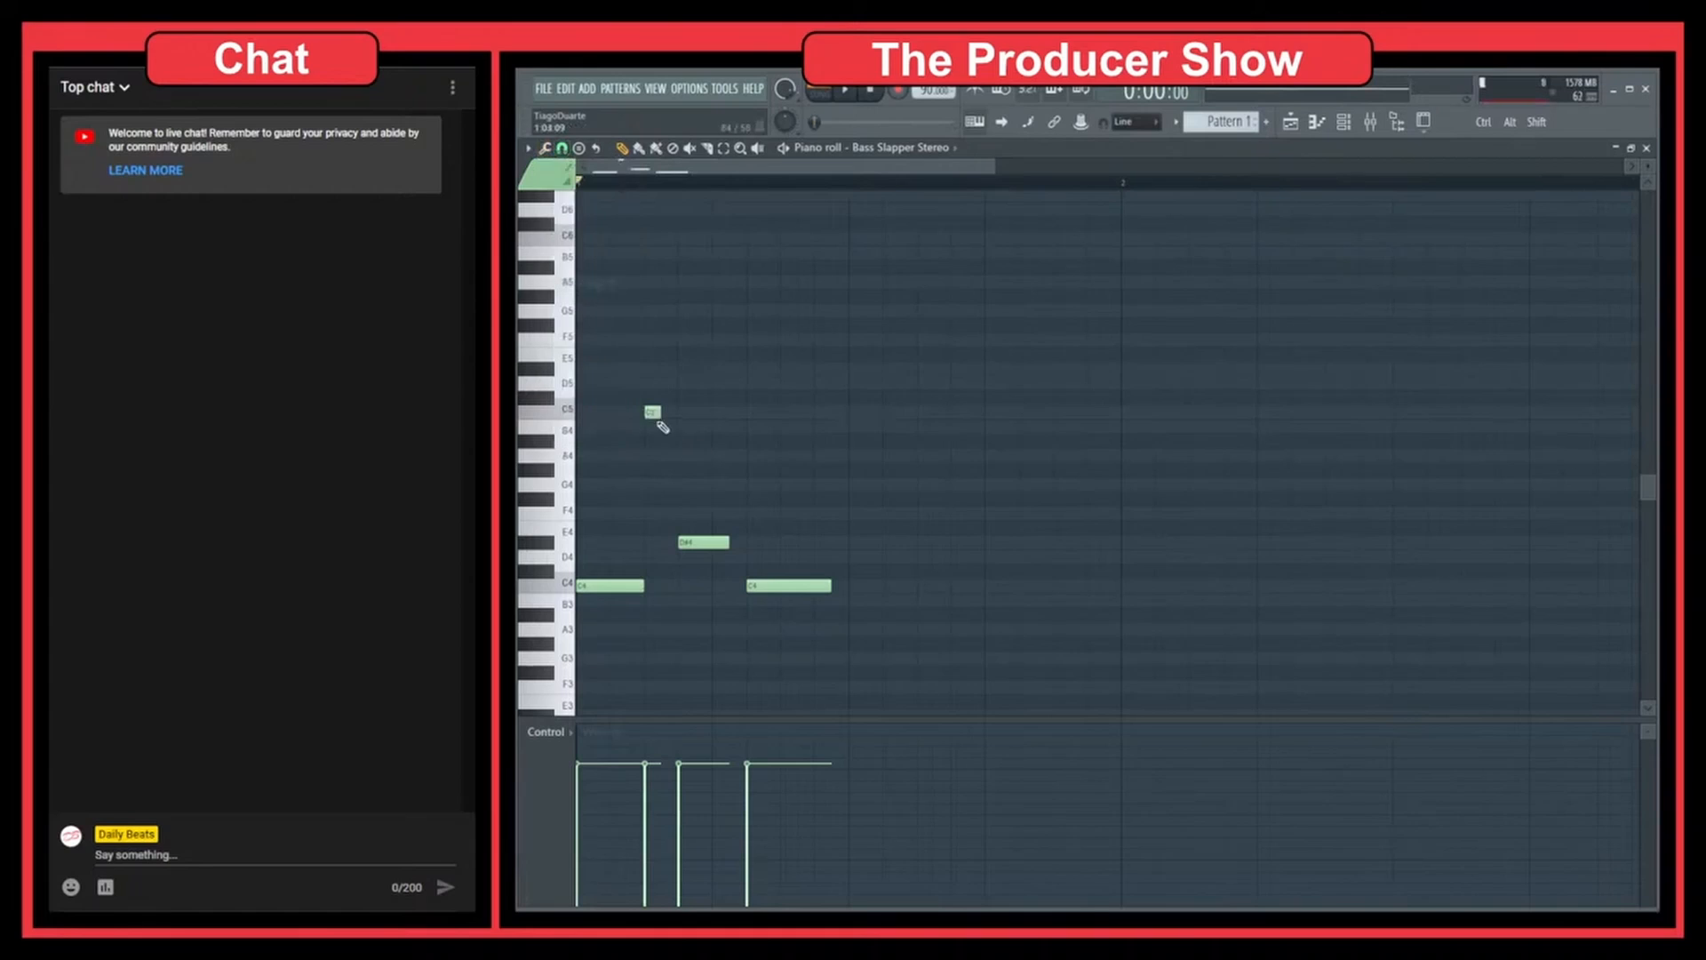
{"action": "left_click_drag", "start_coordinate": [662, 427], "coordinate": [679, 427]}
{"action": "key", "text": "space"}
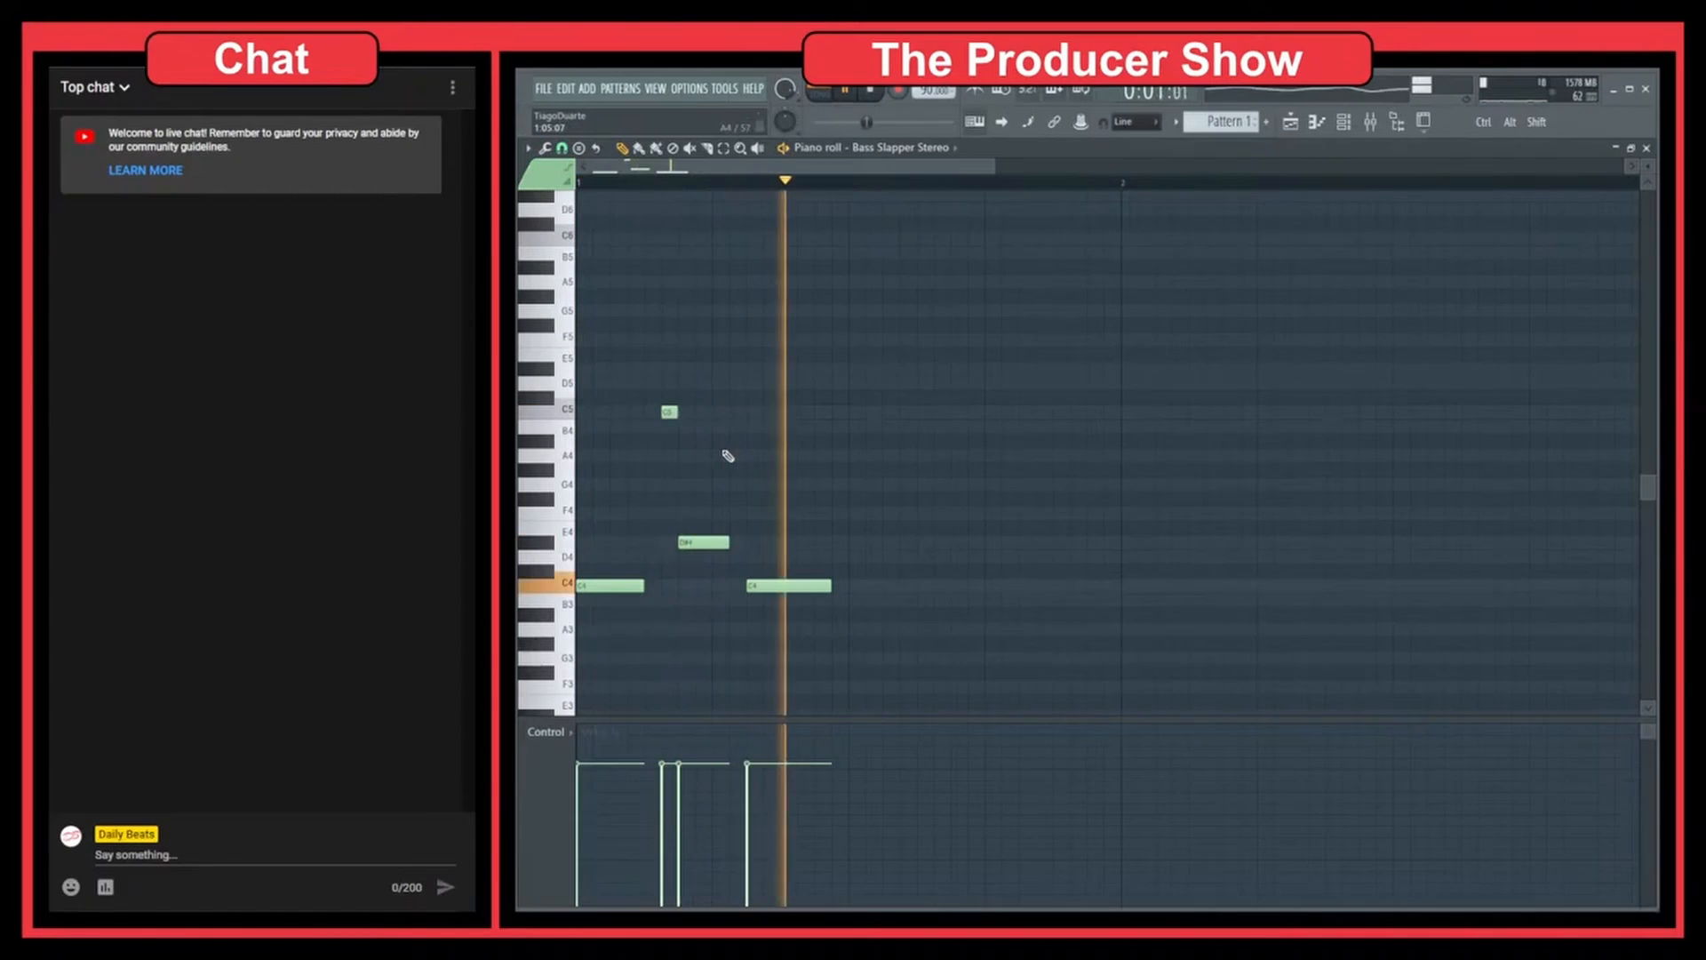
{"action": "key", "text": "space"}
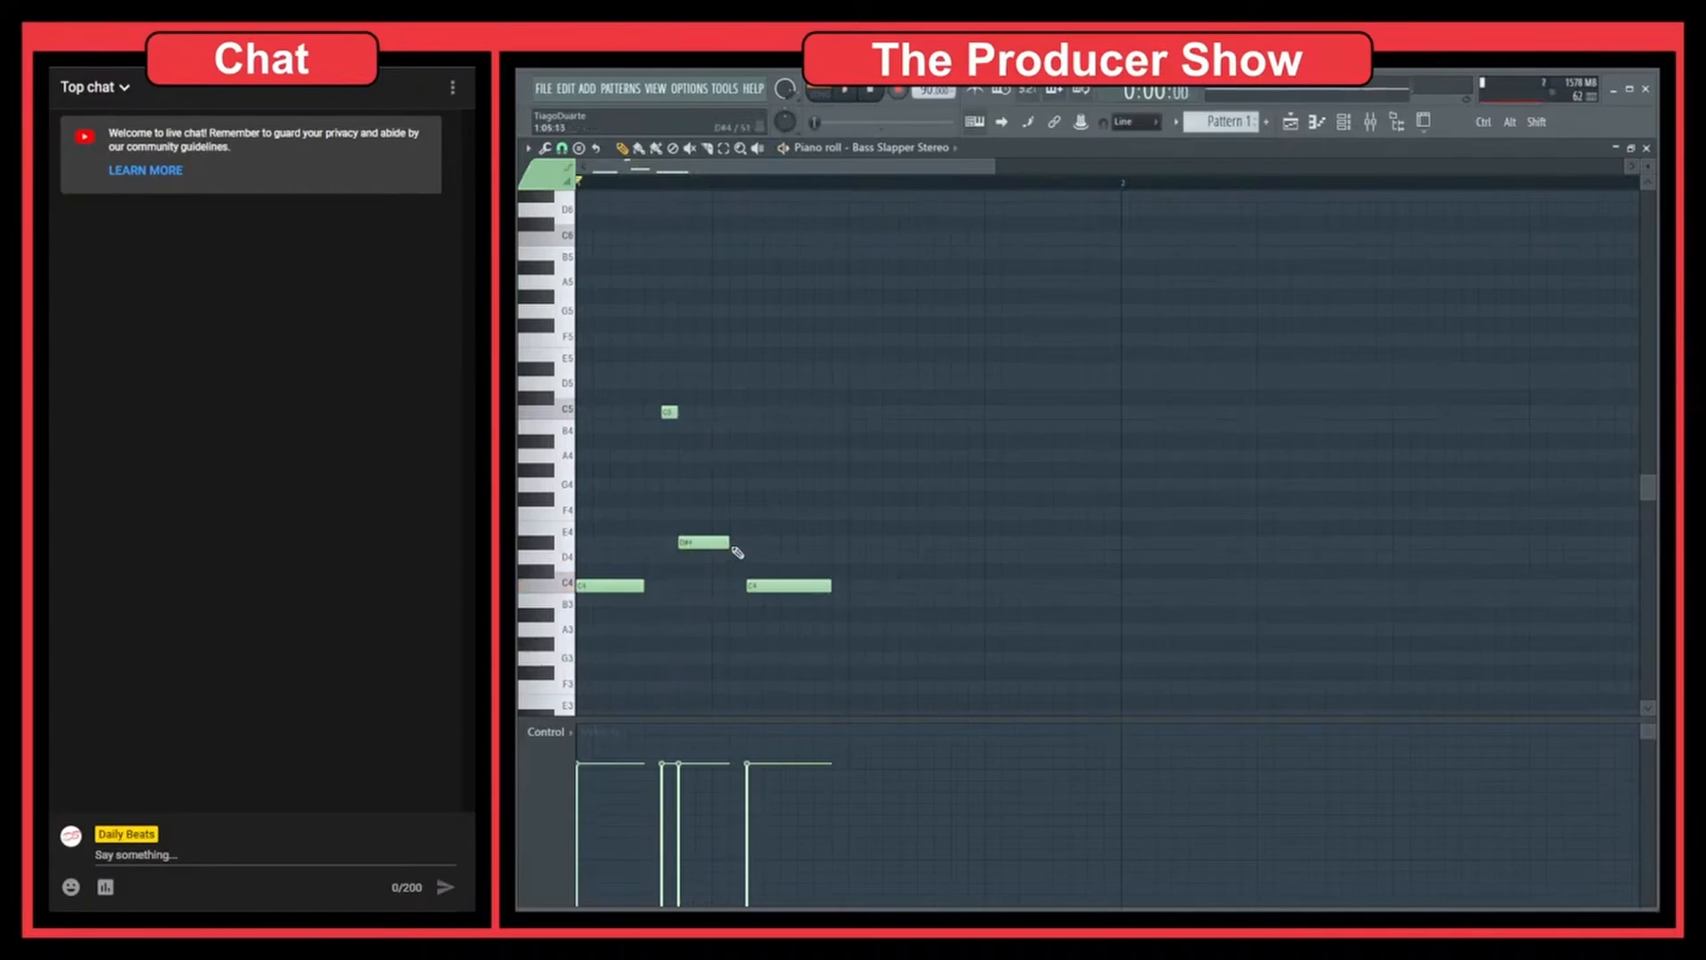
Shorten the D#4 note to one step and play the pattern.
{"action": "left_click_drag", "start_coordinate": [729, 544], "coordinate": [711, 544]}
{"action": "key", "text": "space"}
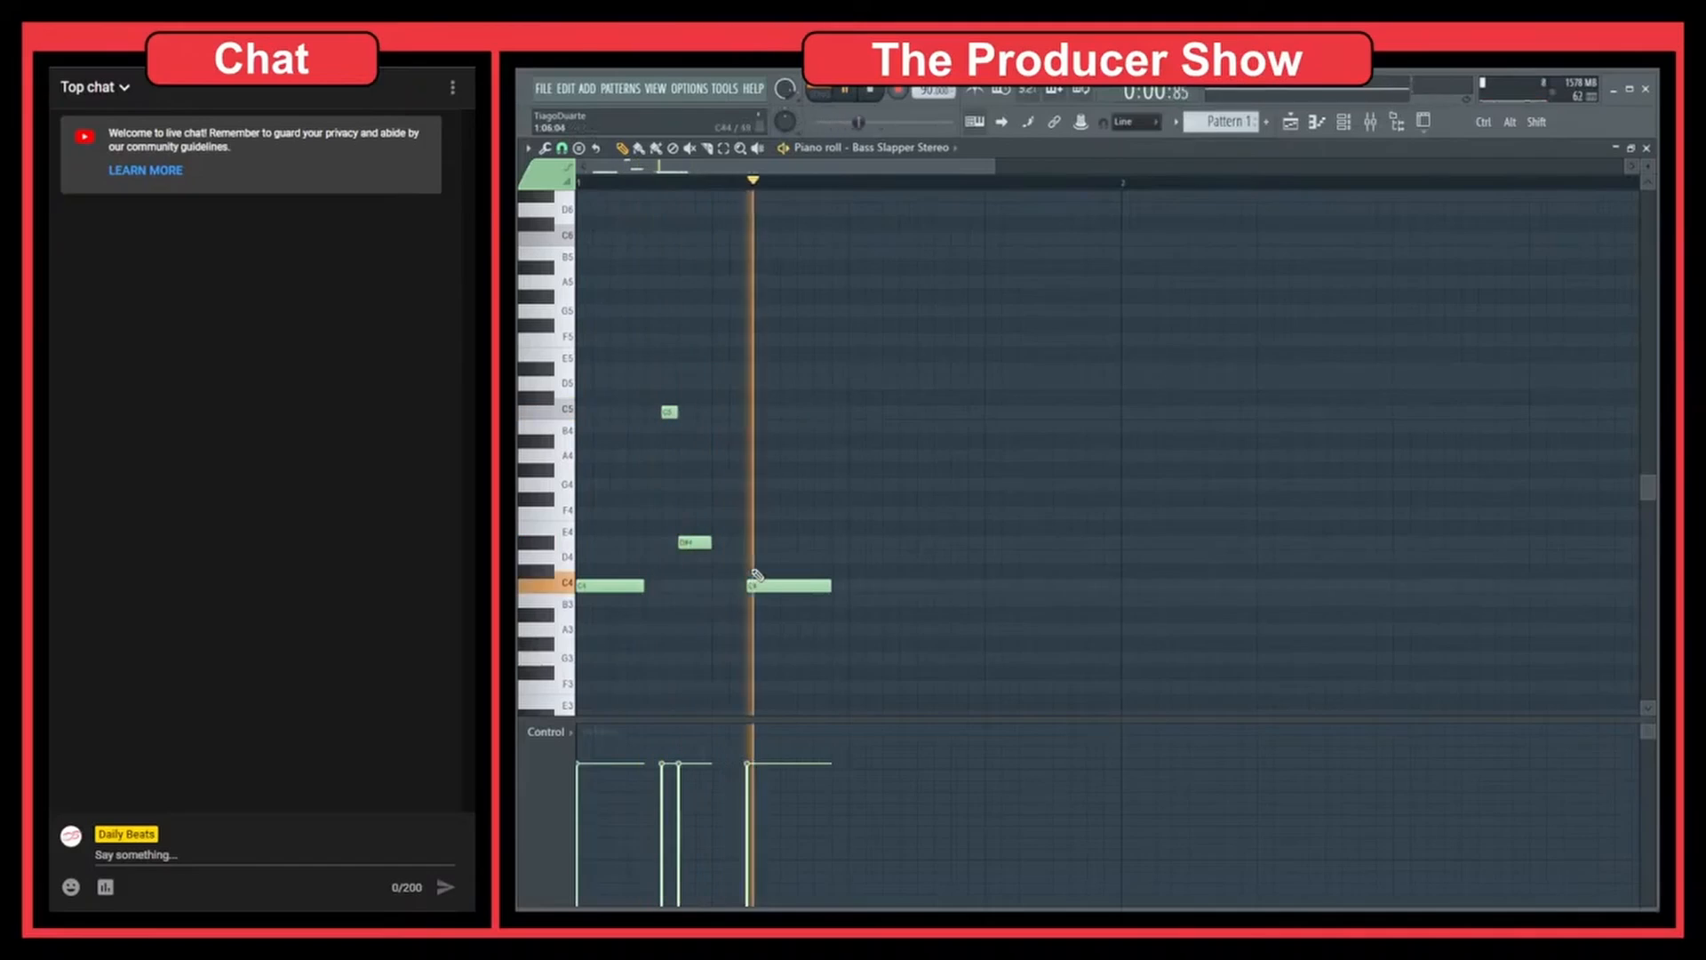
{"action": "key", "text": "space"}
Make the second C4 note one step long at step 7, and add another one-step C4 note at step 9.
{"action": "left_click_drag", "start_coordinate": [790, 586], "coordinate": [814, 588]}
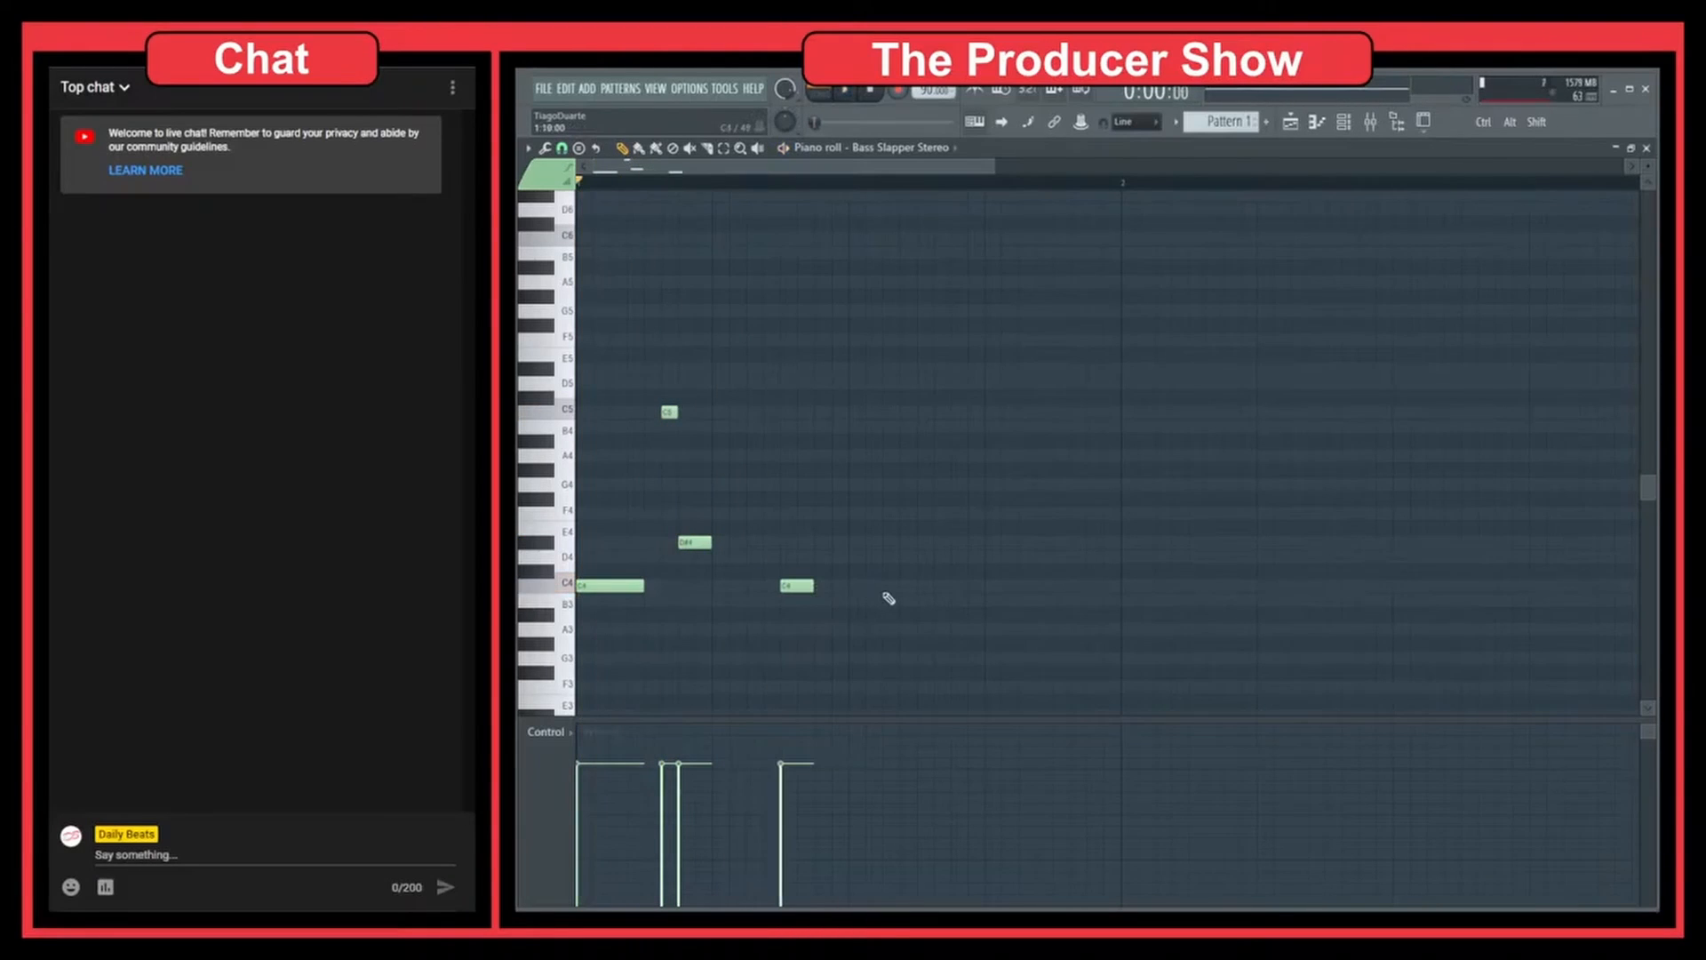
{"action": "left_click", "coordinate": [850, 590]}
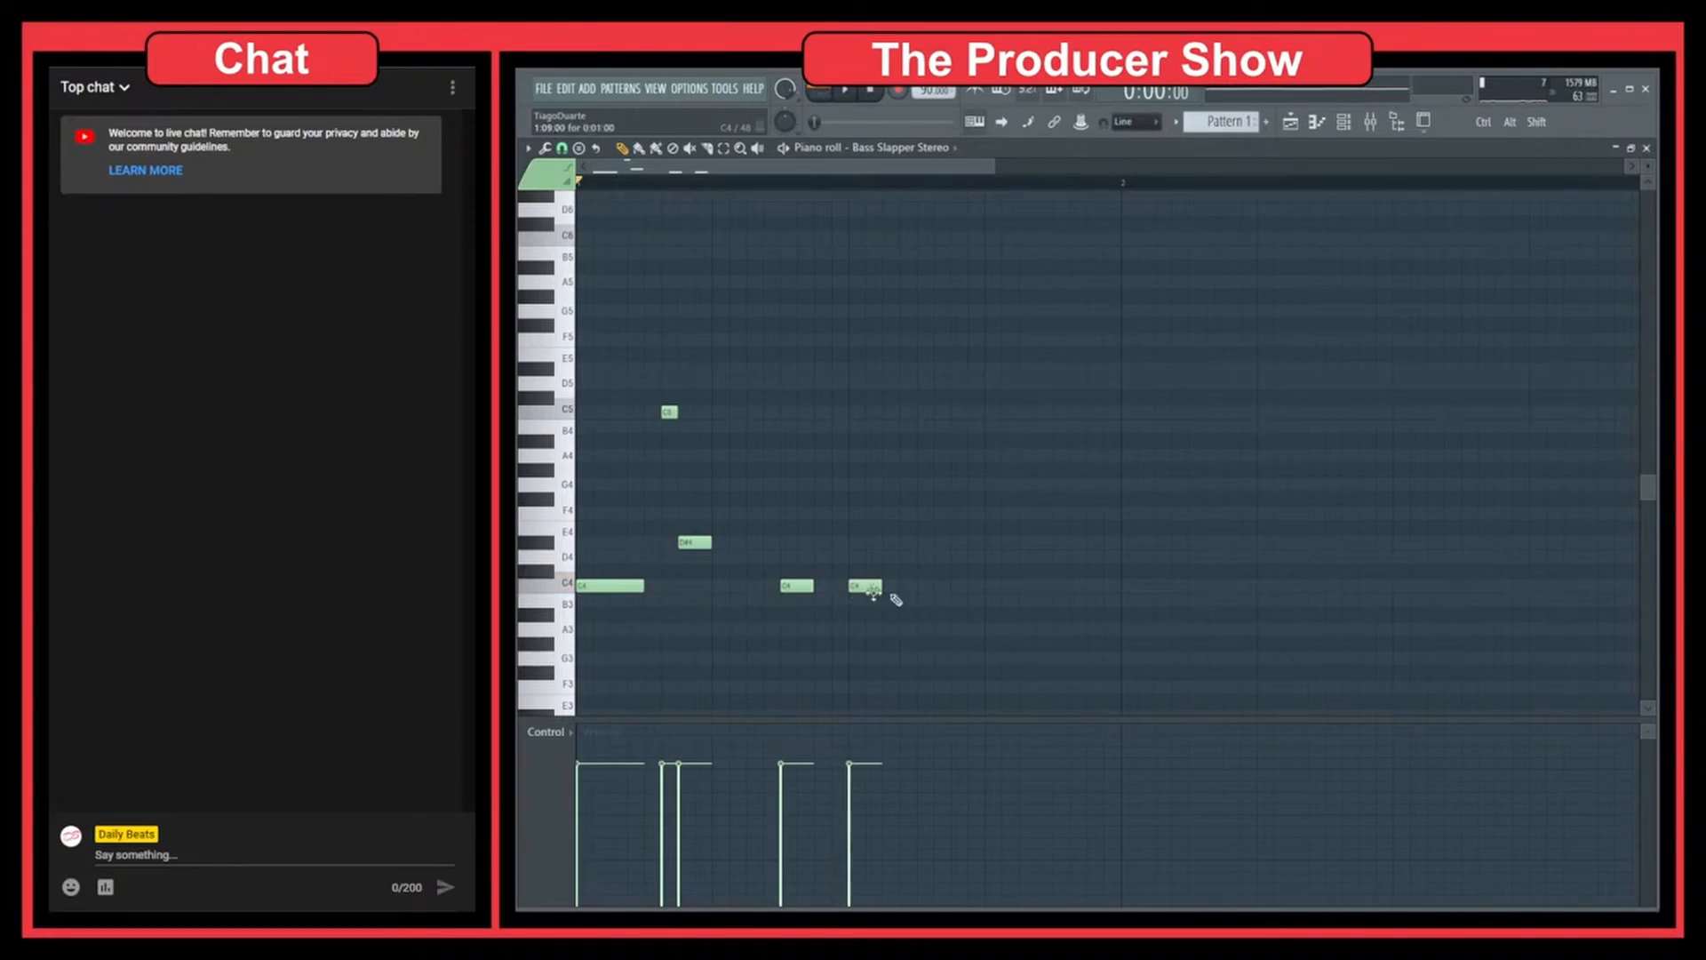
{"action": "key", "text": "space"}
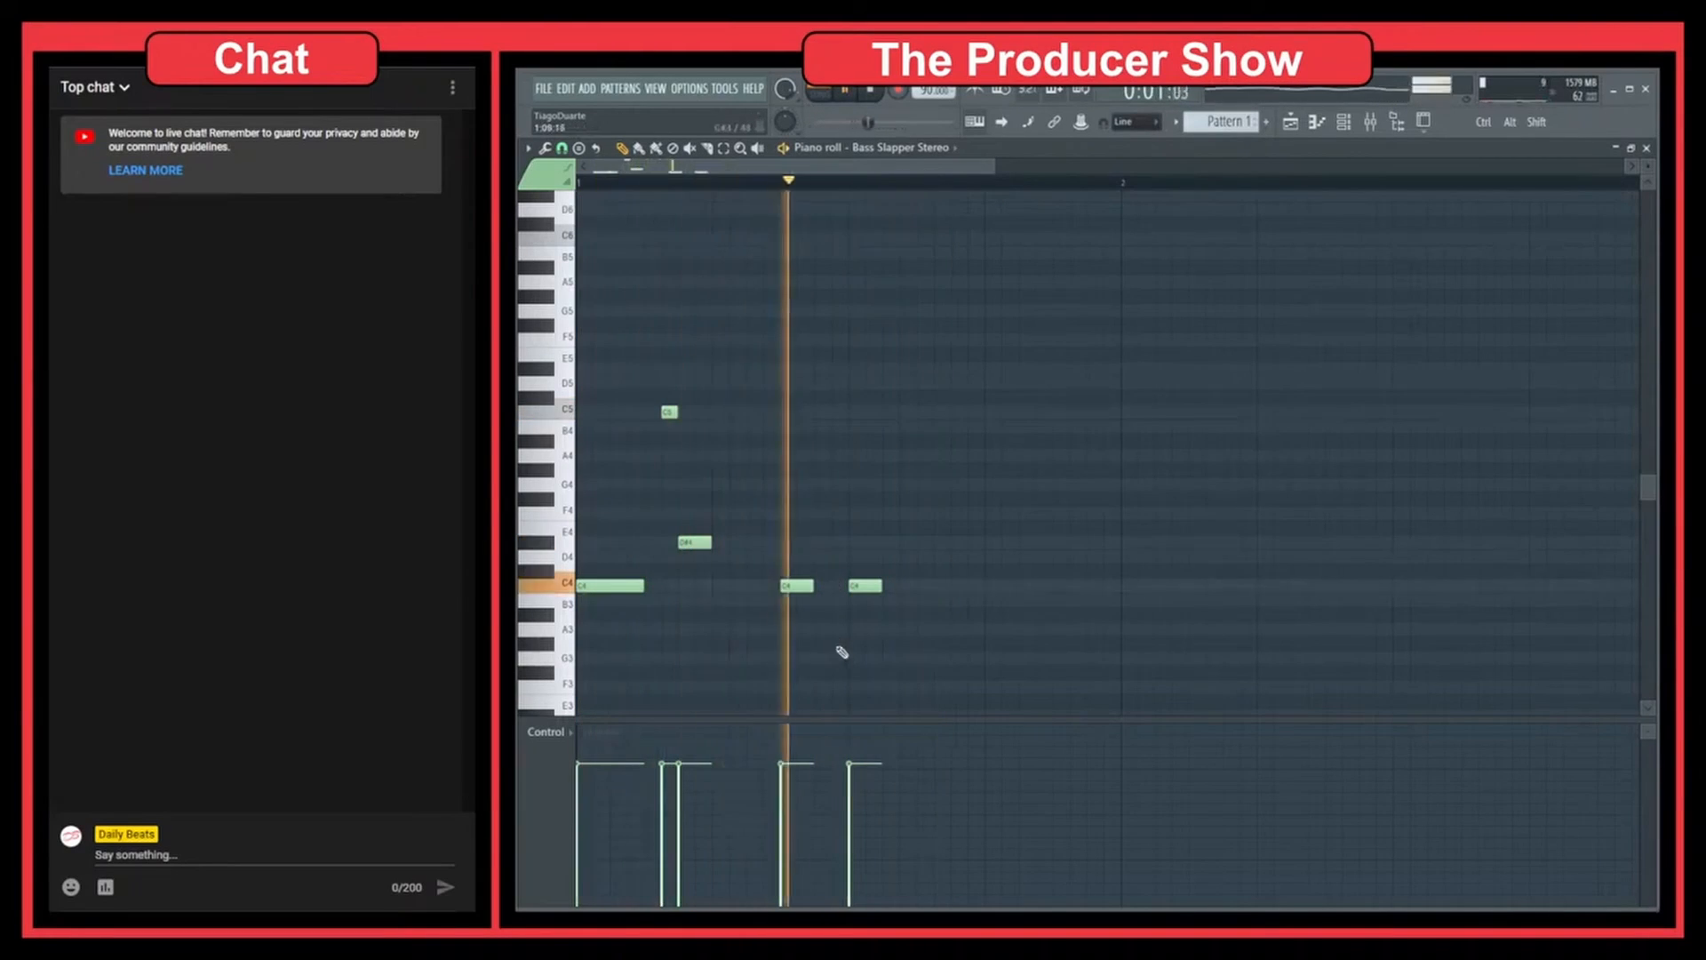
Add a half-step A3 note directly before the last C4 note and replay the pattern.
{"action": "left_click", "coordinate": [839, 629]}
{"action": "key", "text": "space"}
{"action": "key", "text": "space"}
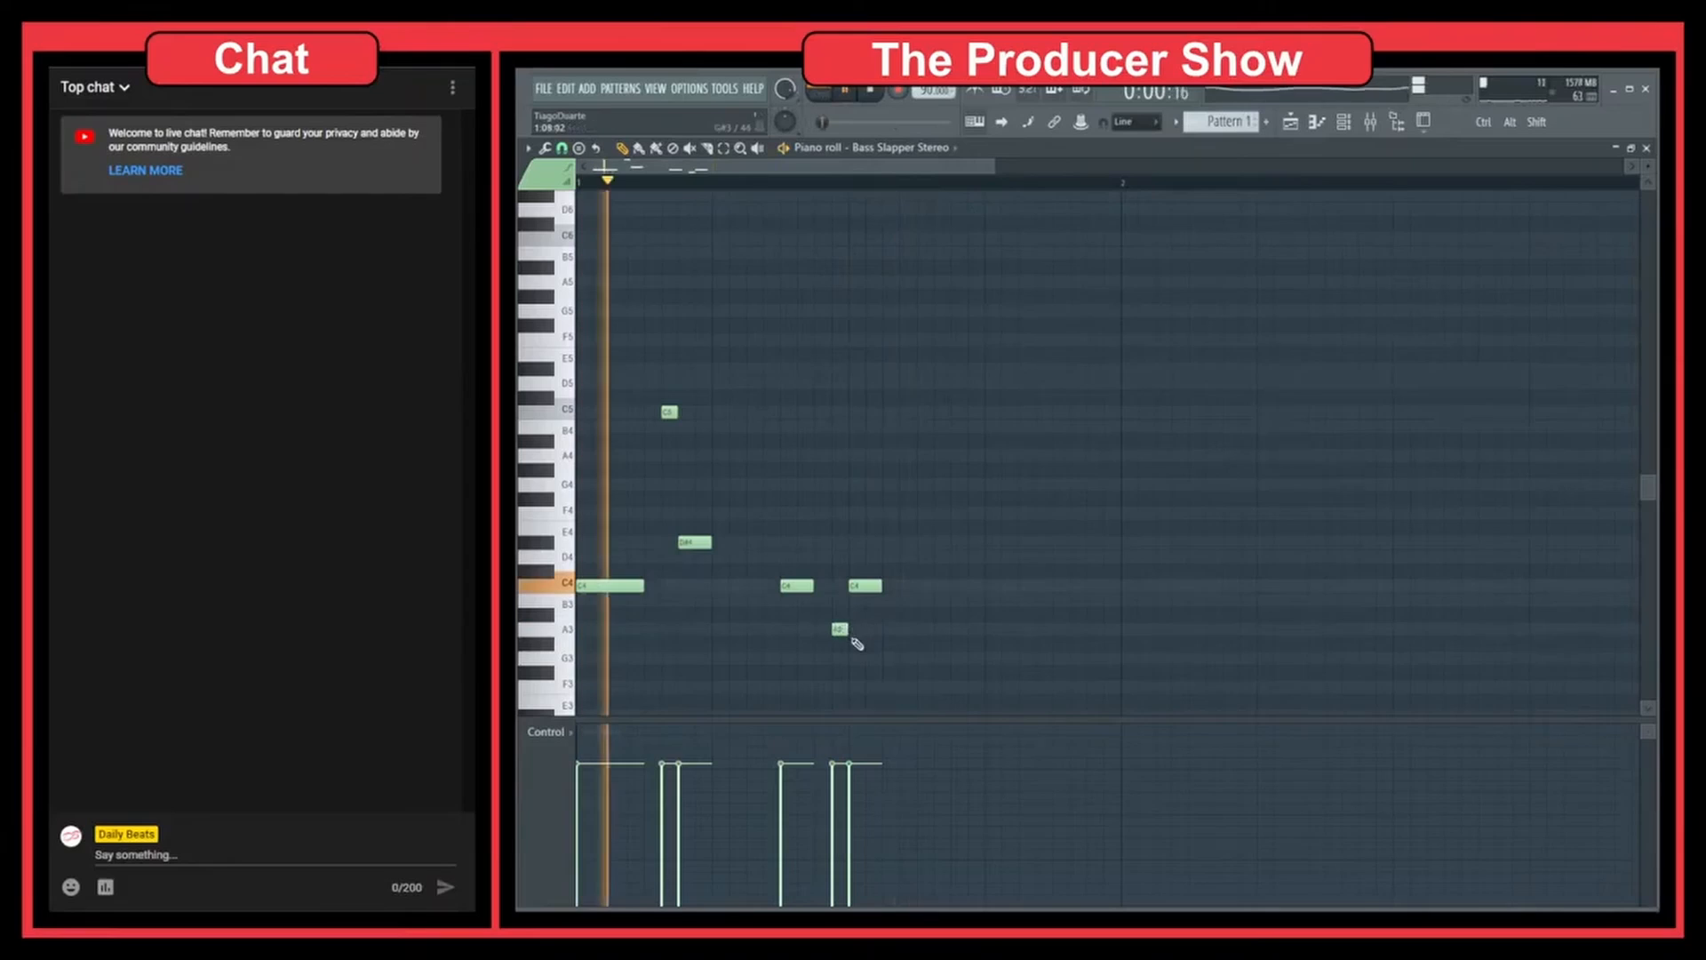
Move the half-step A3 note directly after the second C4 note, play the pattern, and raise that note to C6.
{"action": "key", "text": "space"}
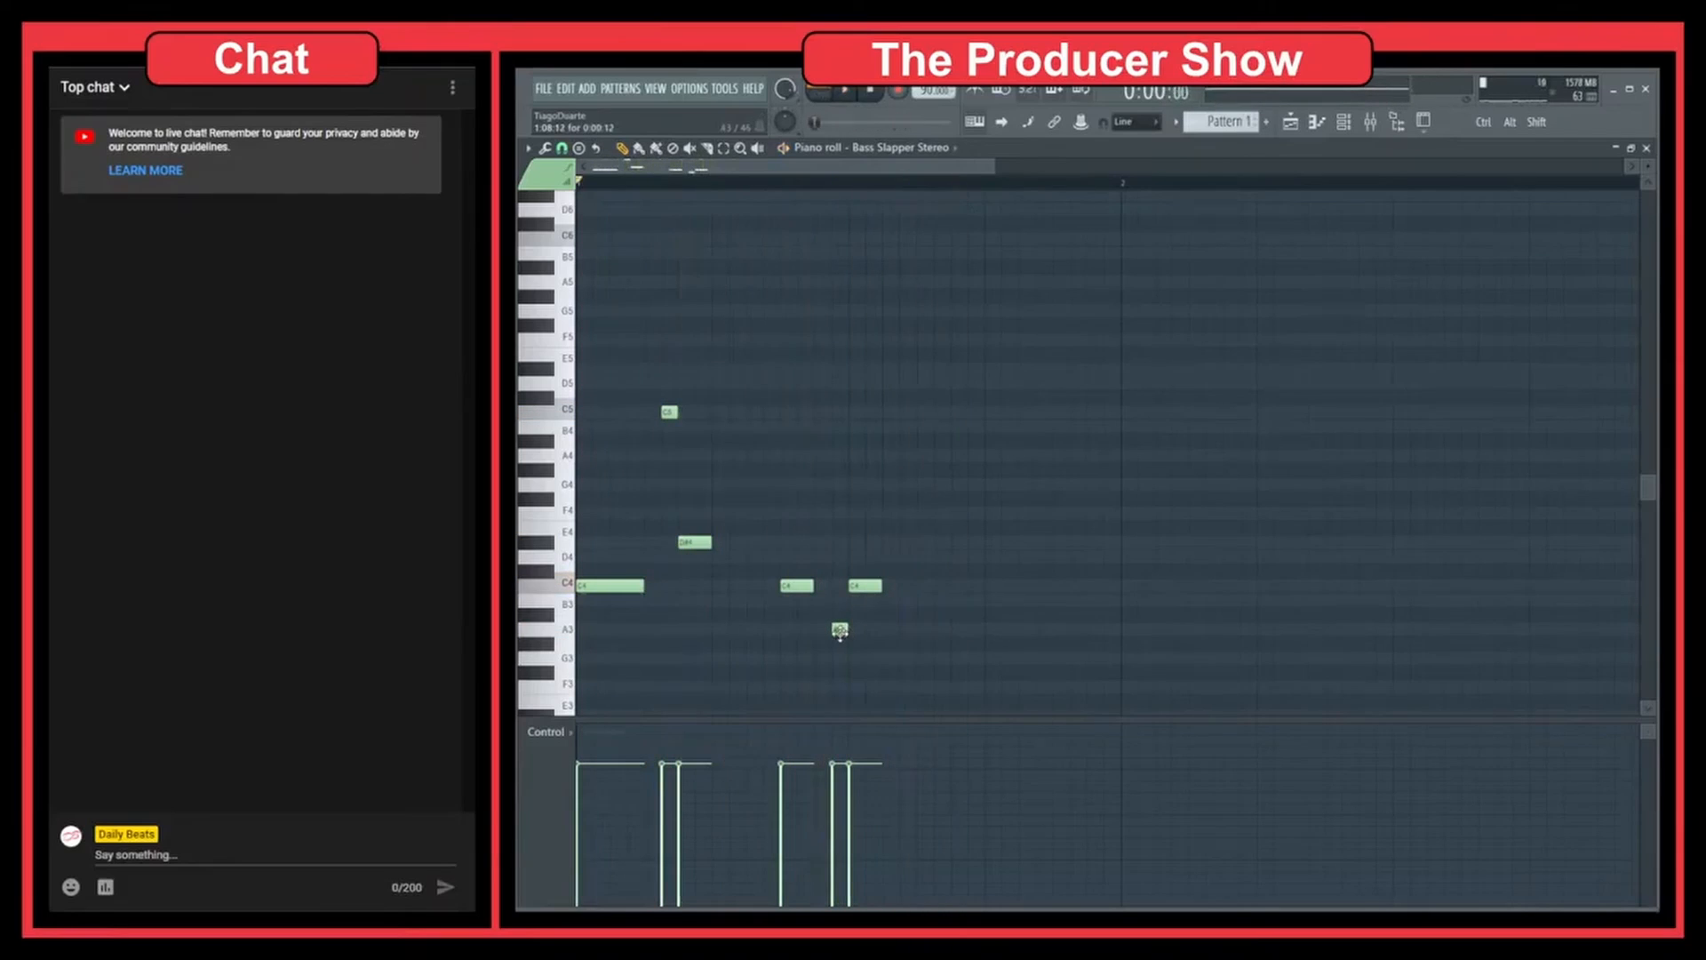
{"action": "key", "text": "space"}
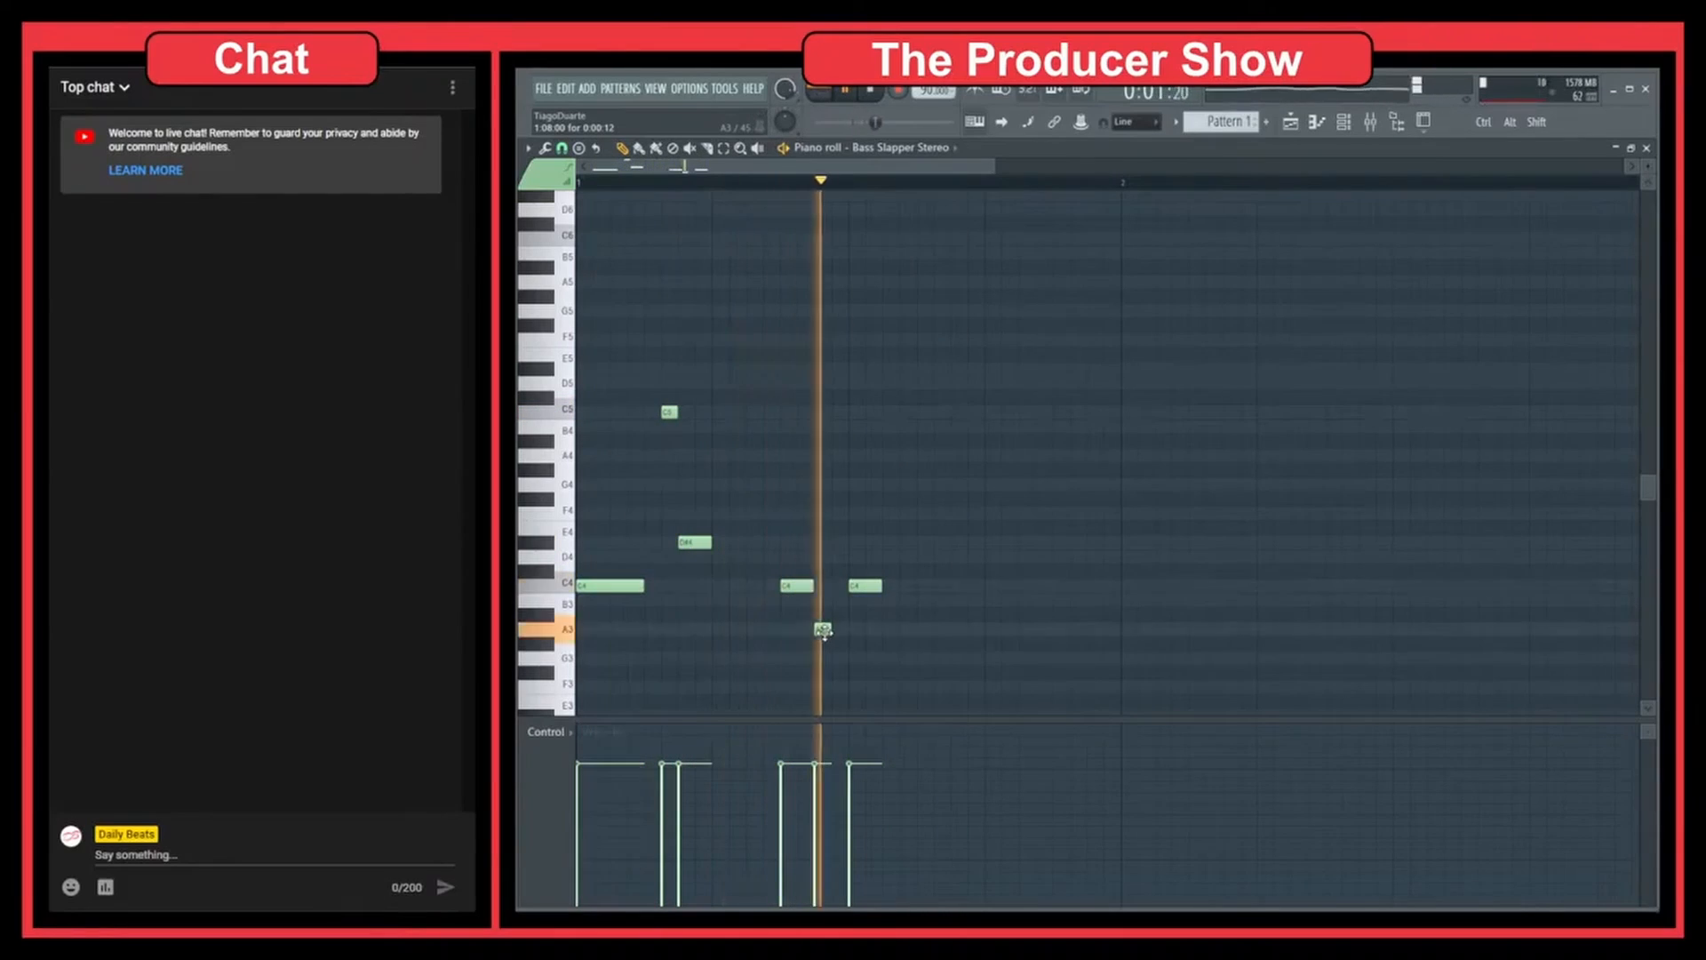
{"action": "key", "text": "space"}
{"action": "left_click_drag", "start_coordinate": [825, 631], "coordinate": [828, 421]}
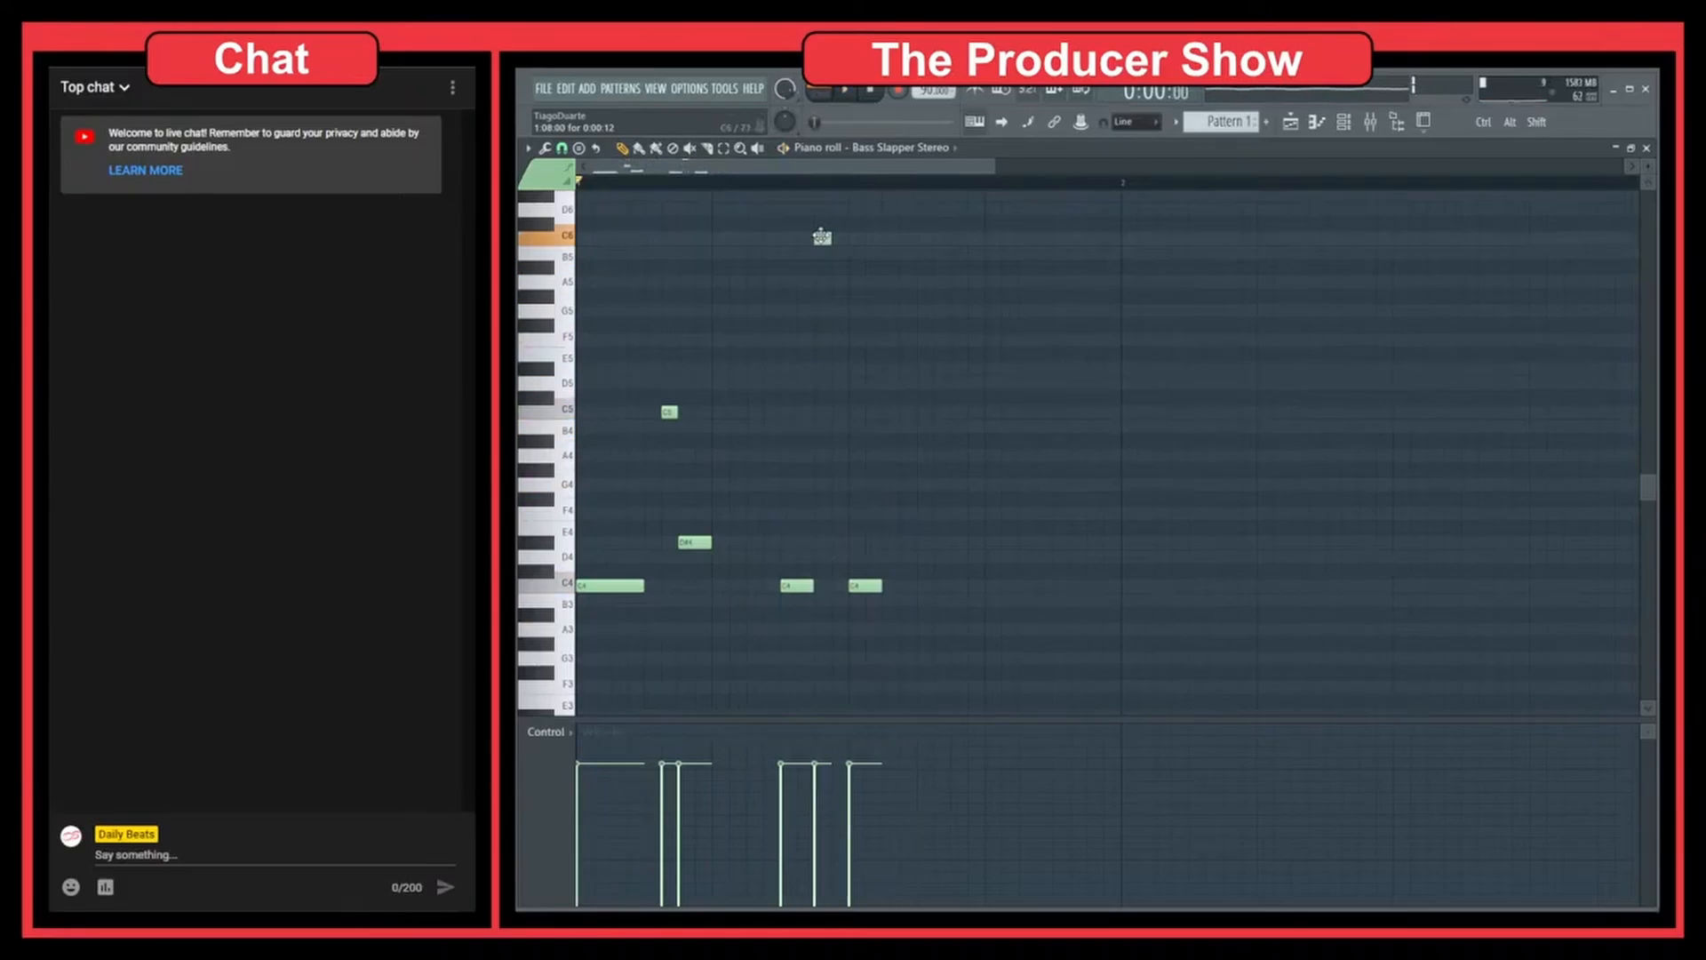
Try a half-step note directly after the C6 note, first at A#5 and again at F5, playing the pattern.
{"action": "key", "text": "space"}
{"action": "left_click", "coordinate": [840, 267]}
{"action": "key", "text": "space"}
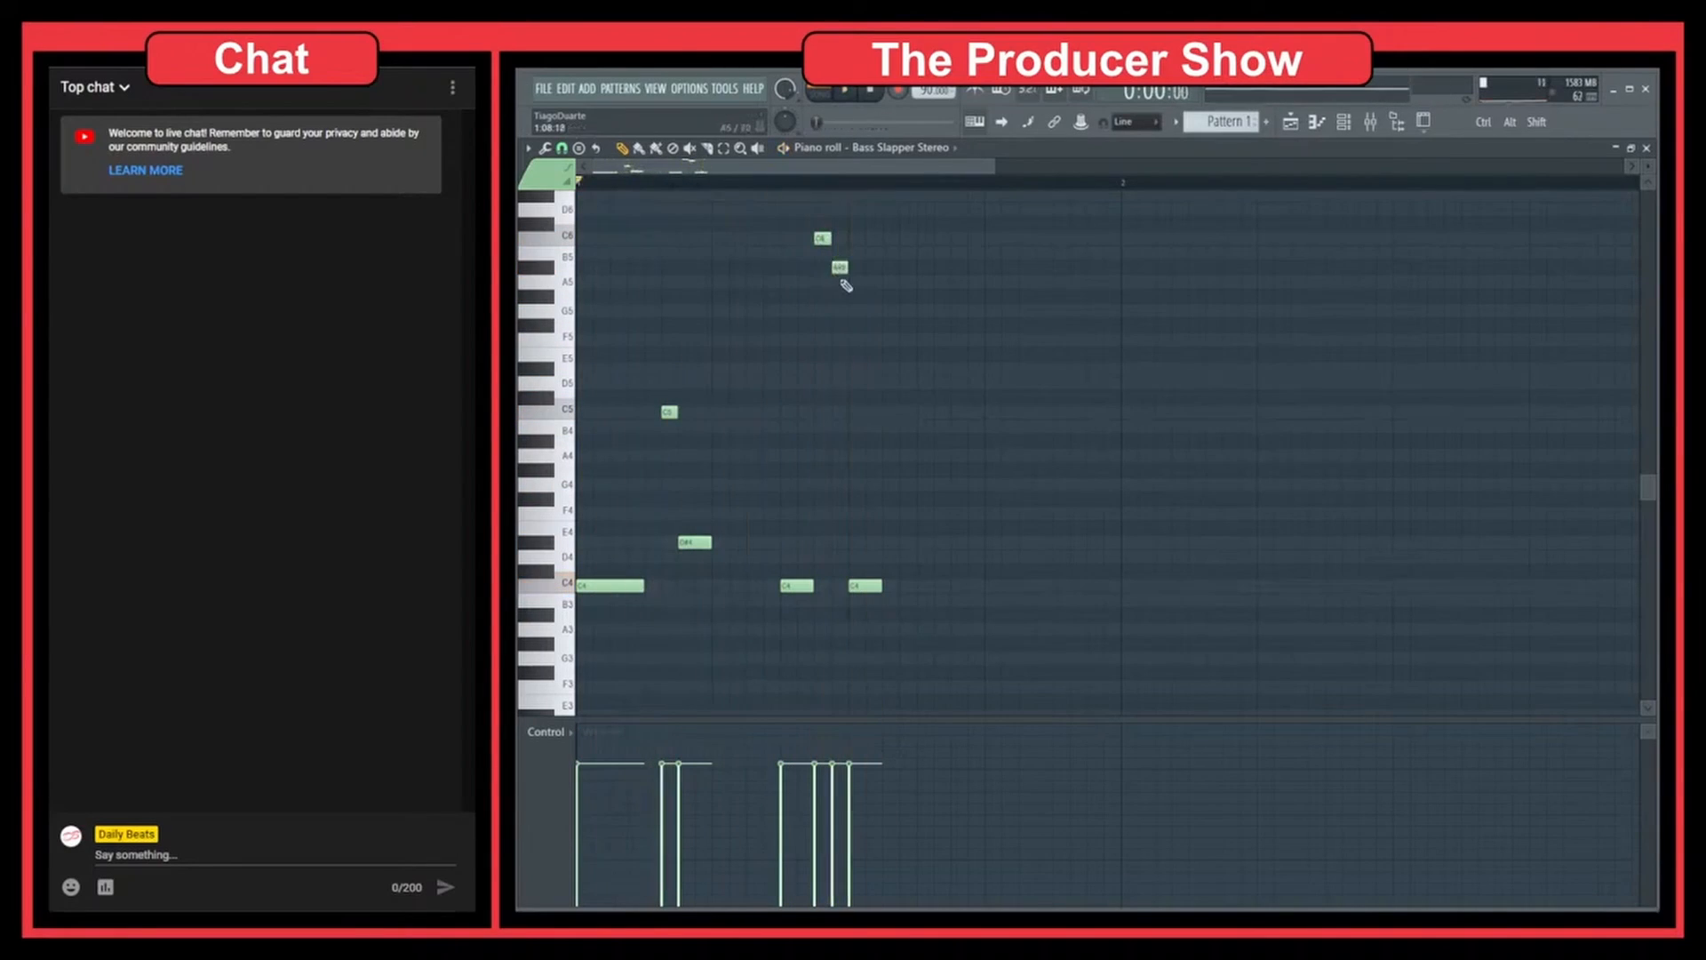
{"action": "key", "text": "space"}
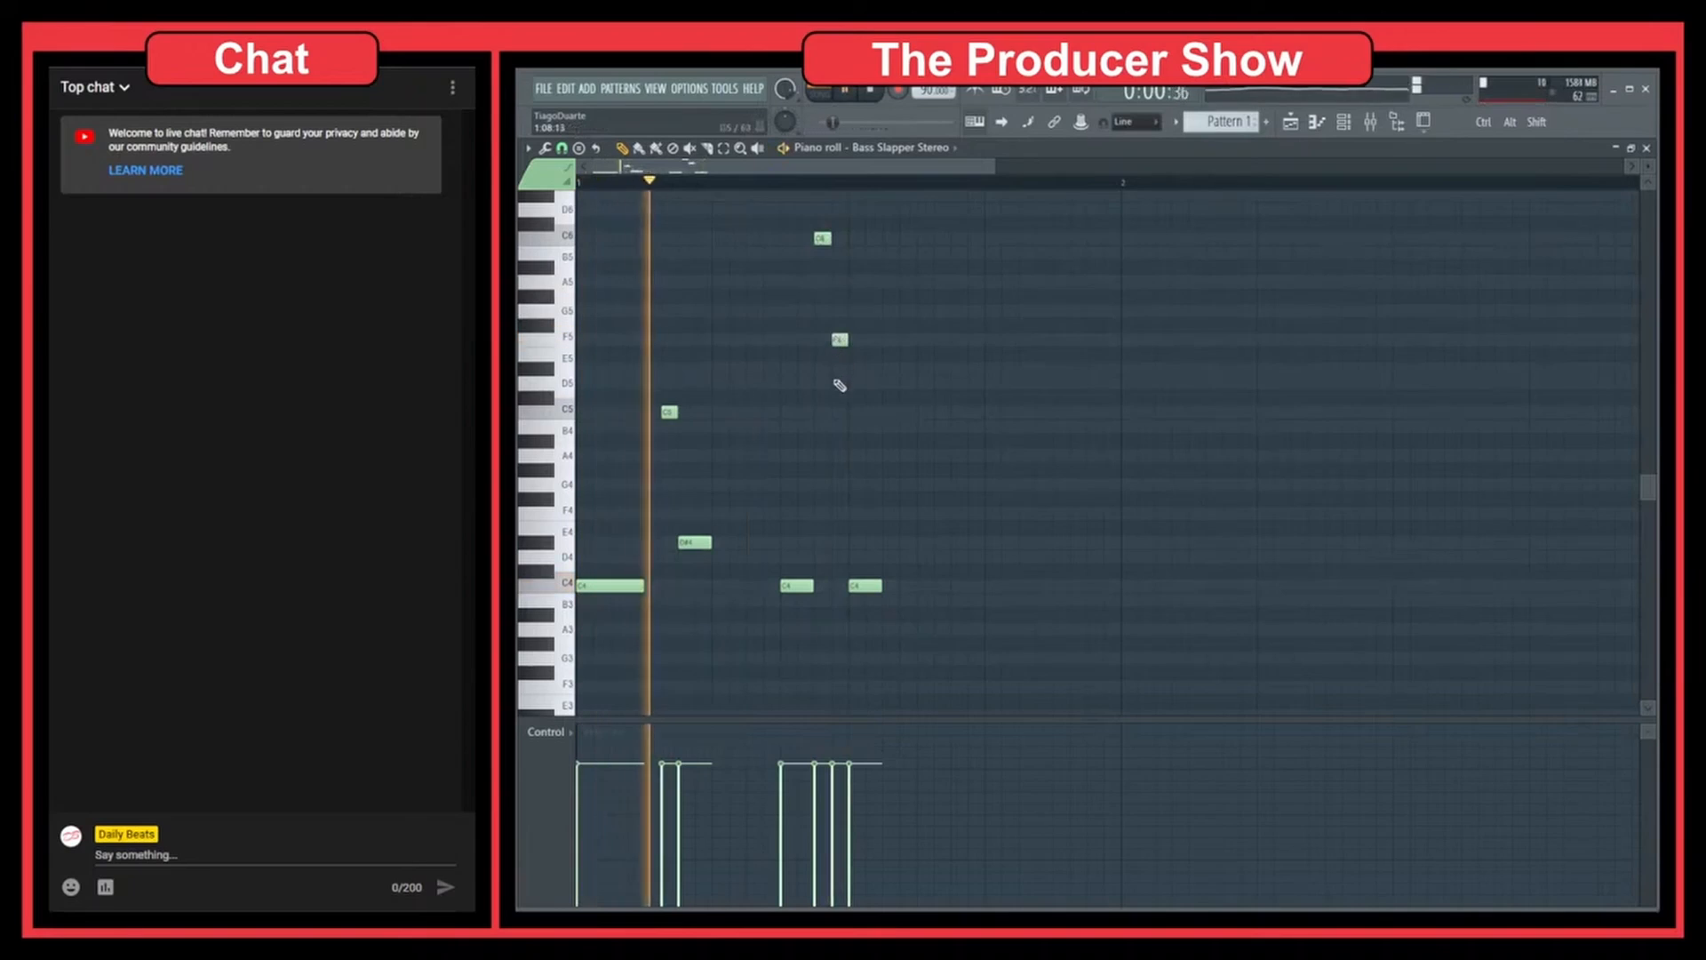
{"action": "key", "text": "space"}
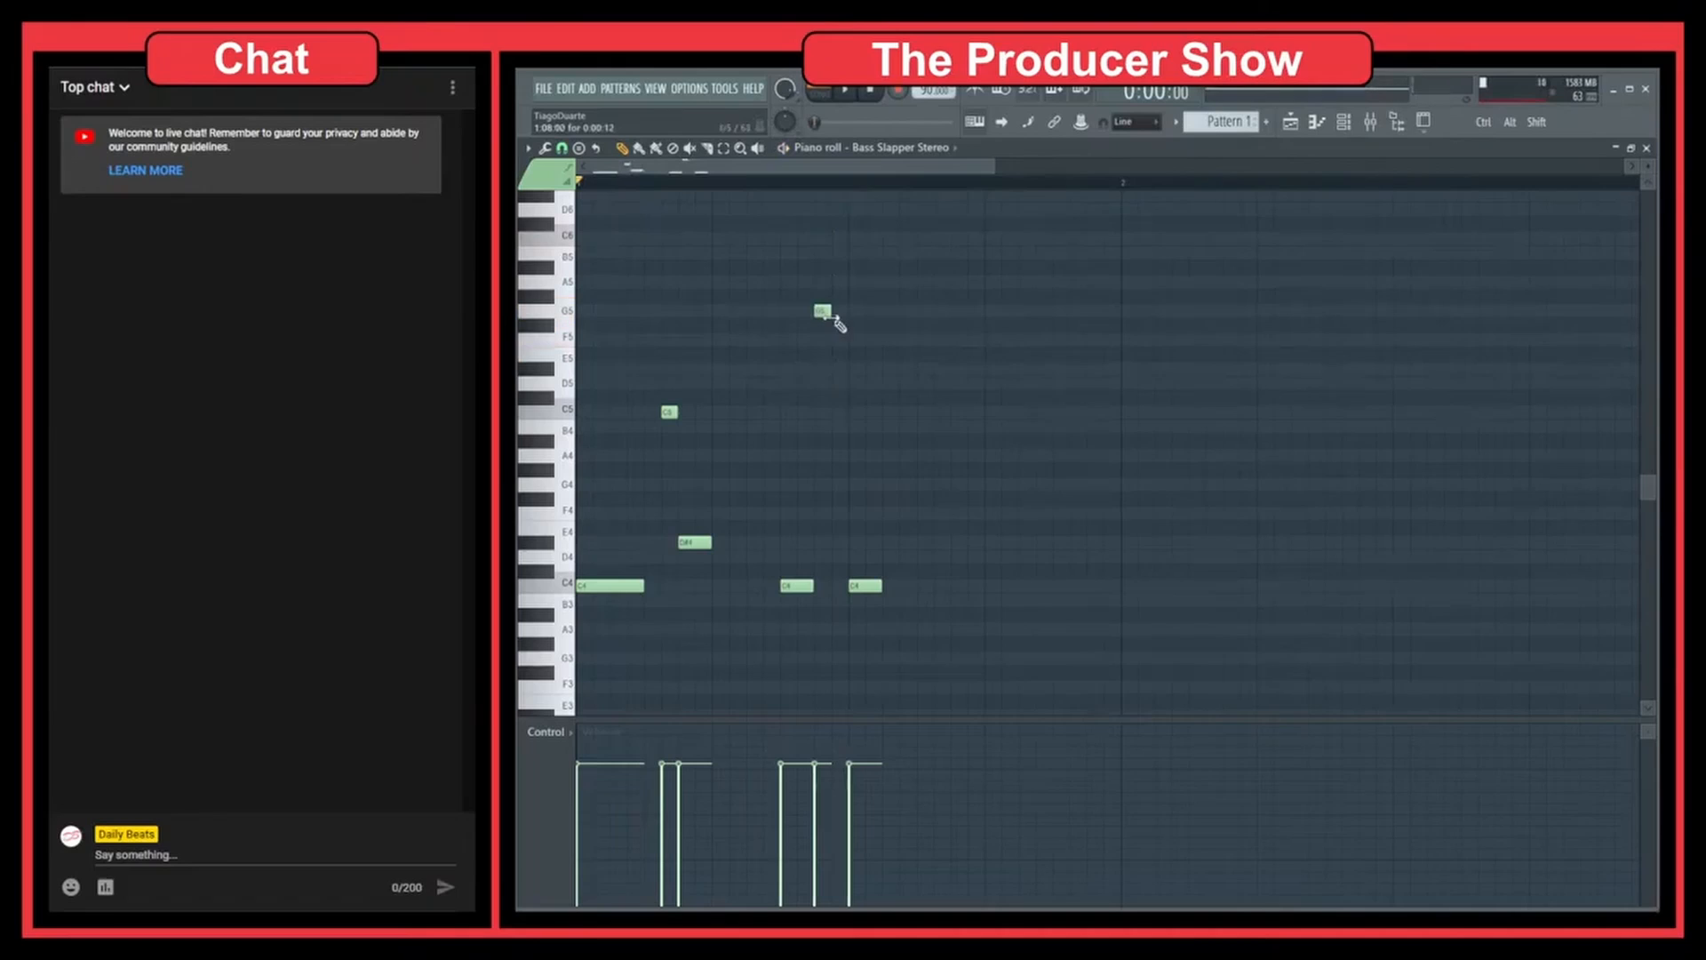
Try a one-step note directly after the second C4 note at G5 and at A4, playing the pattern each time.
{"action": "key", "text": "space"}
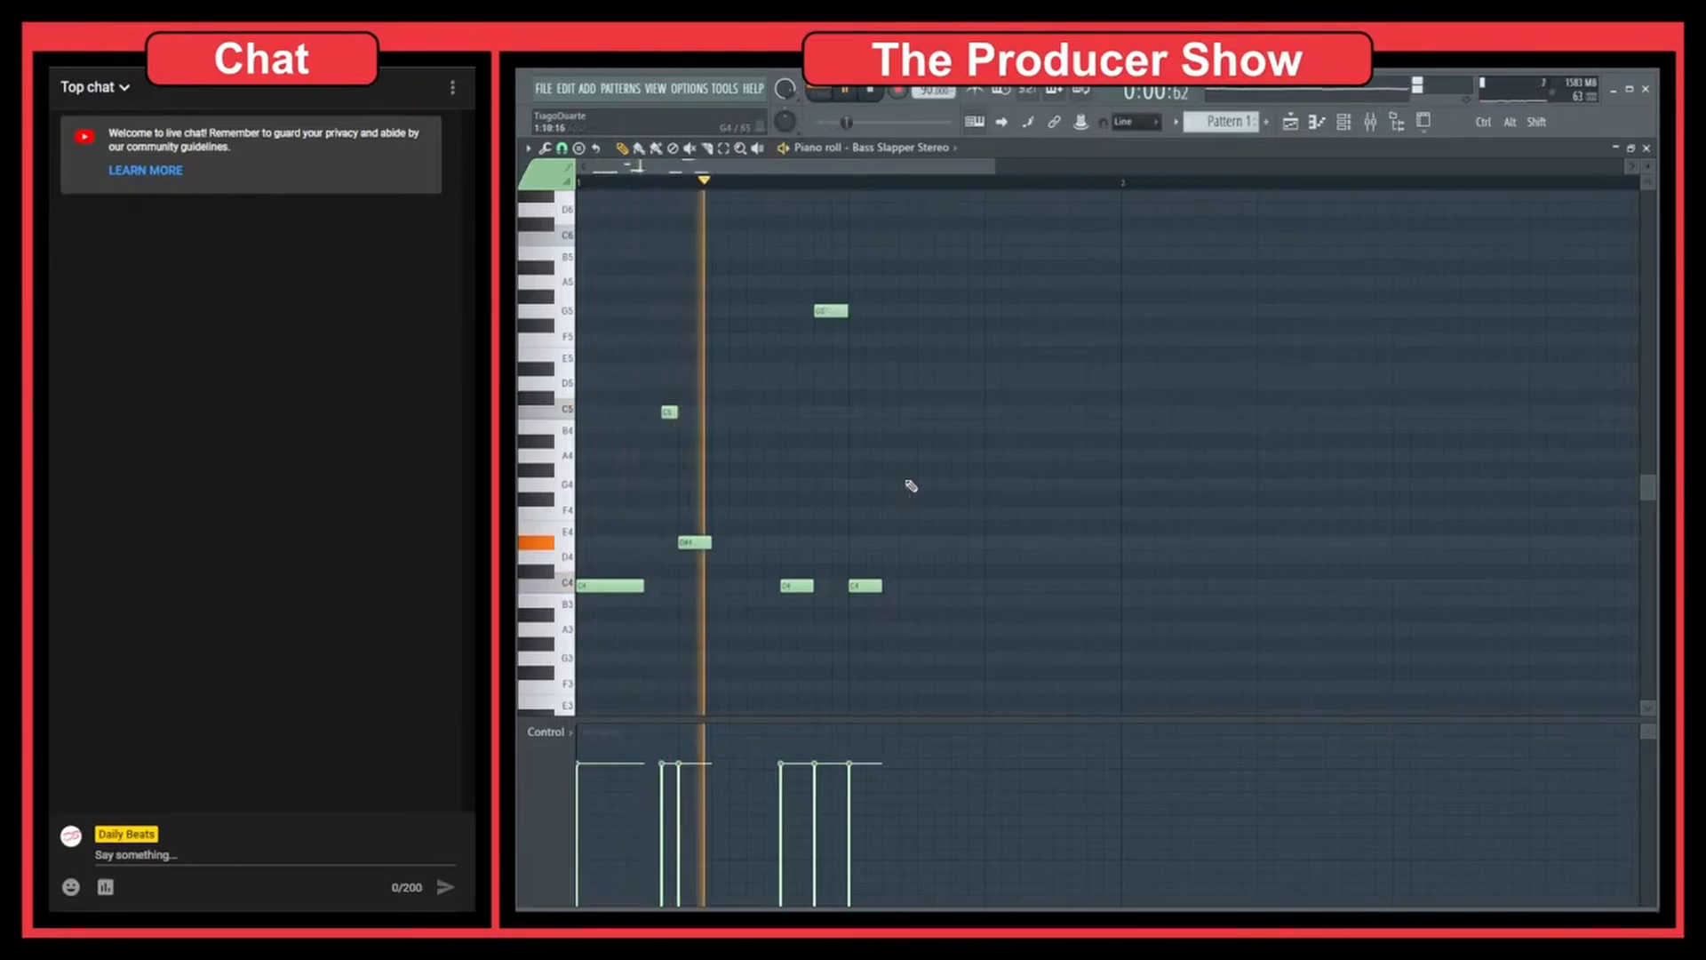
{"action": "key", "text": "space"}
{"action": "left_click_drag", "start_coordinate": [831, 312], "coordinate": [833, 480]}
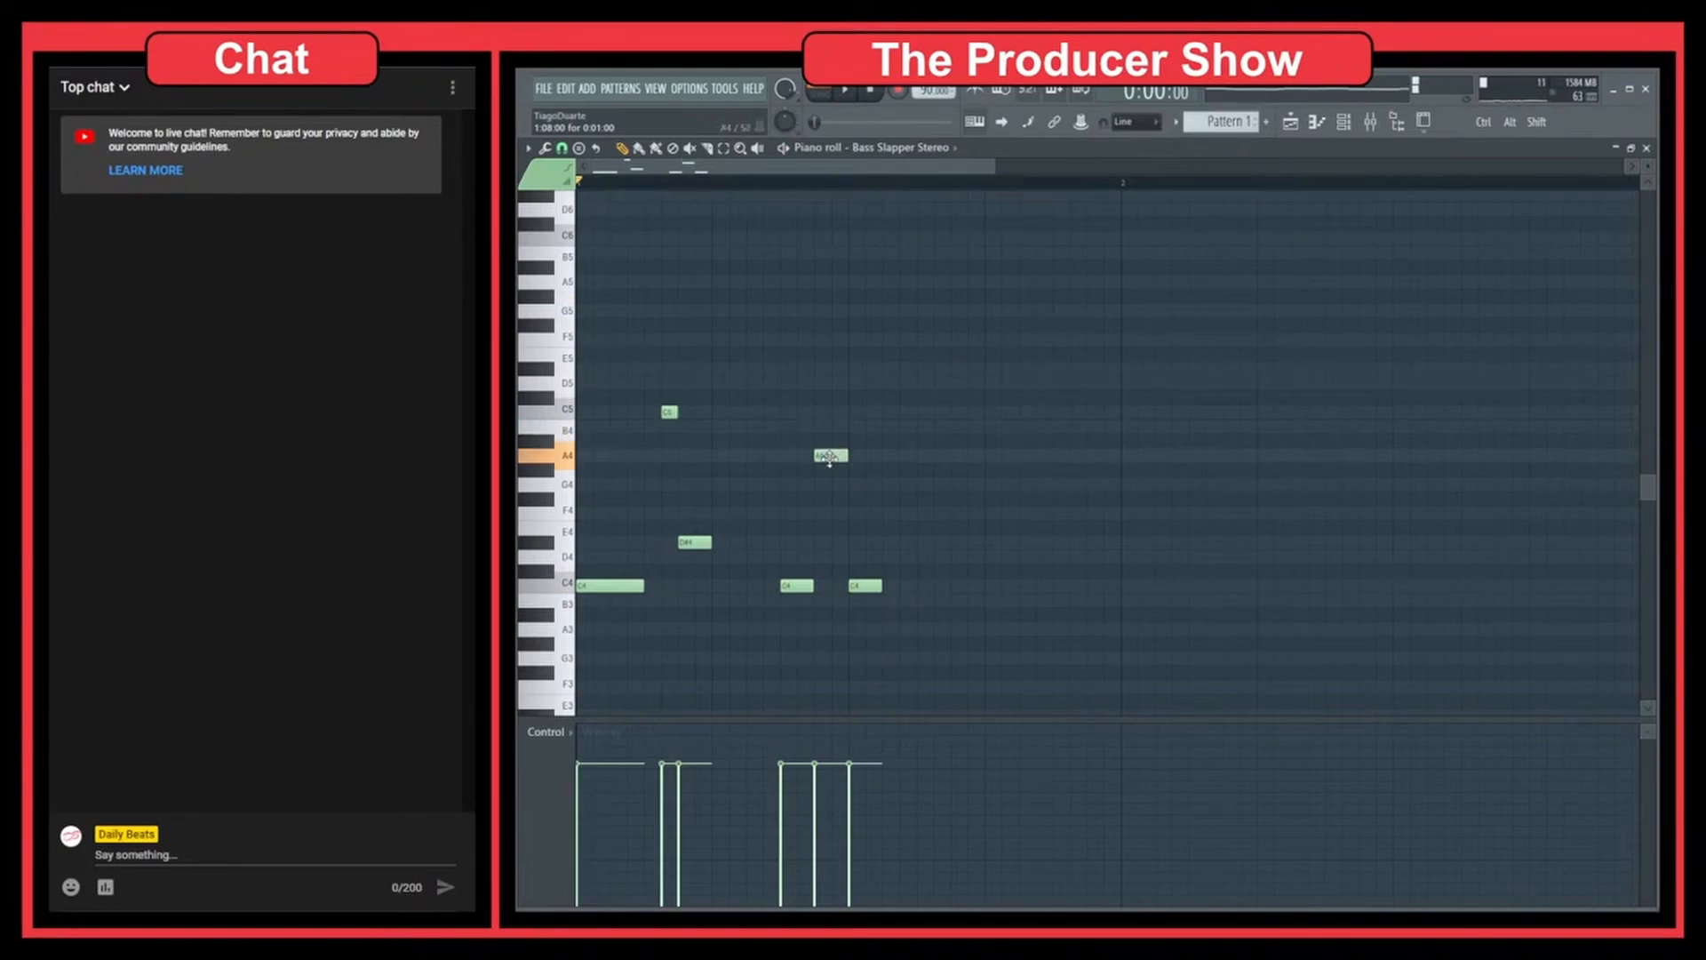
{"action": "key", "text": "space"}
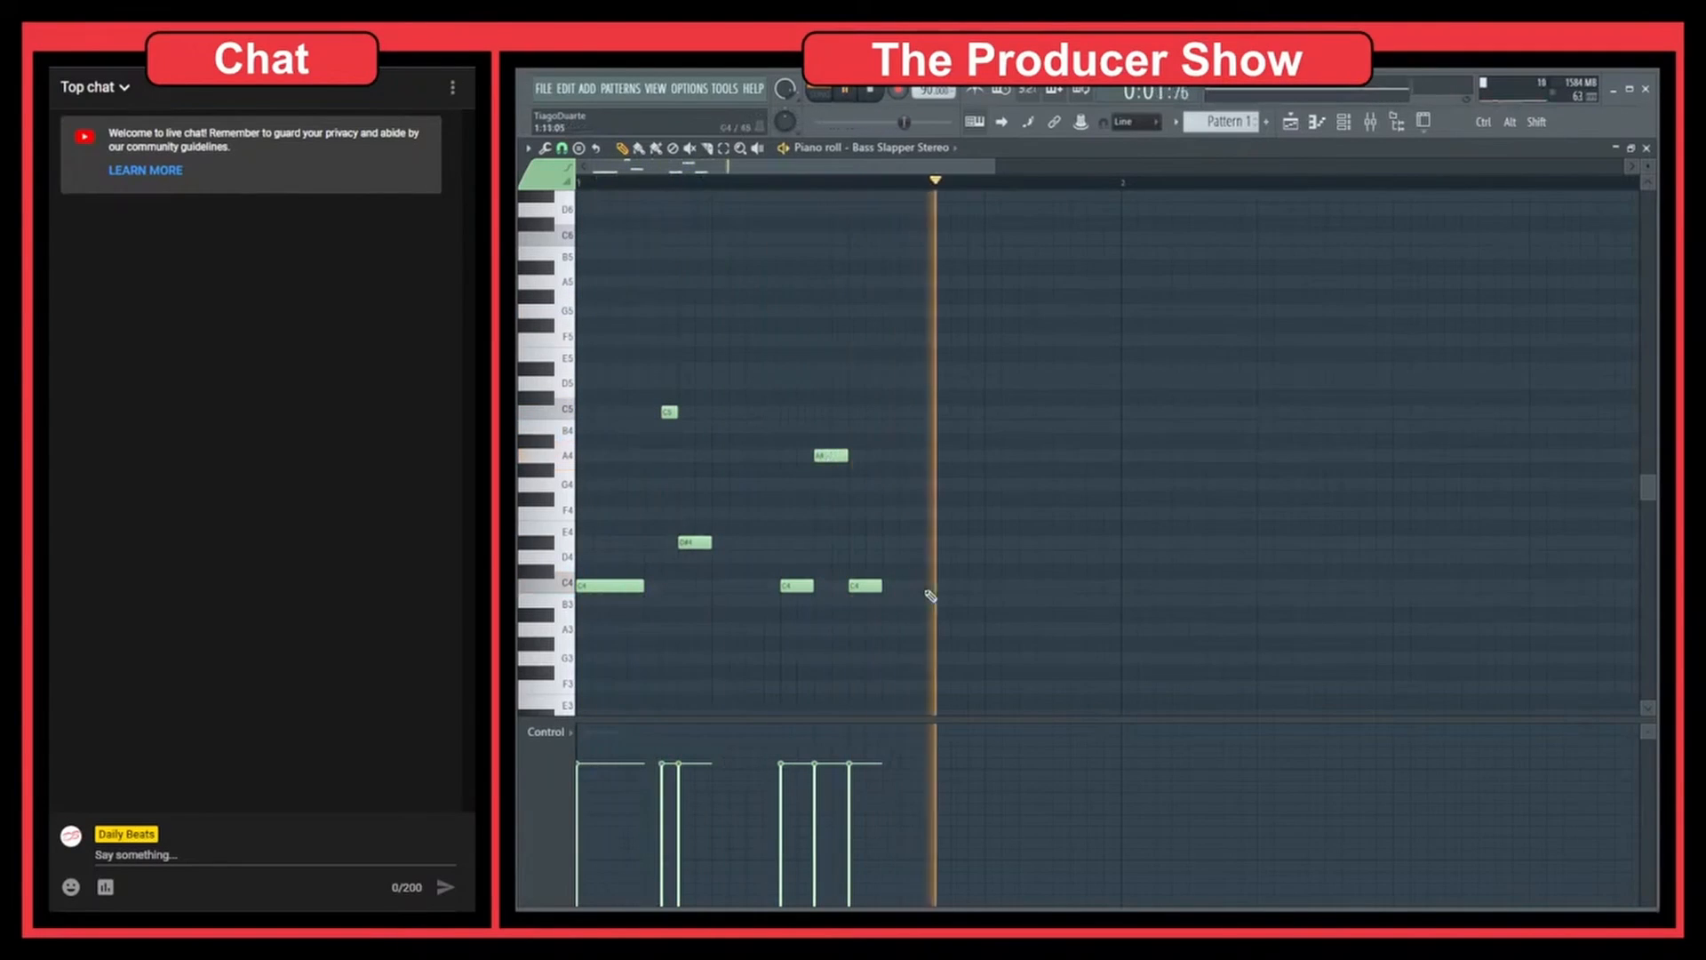
Add one-step G5, D5 and D#4 notes on steps 10 to 12 and half-step C4, B3, A3 and F3 notes on steps 13 to 16.
{"action": "key", "text": "space"}
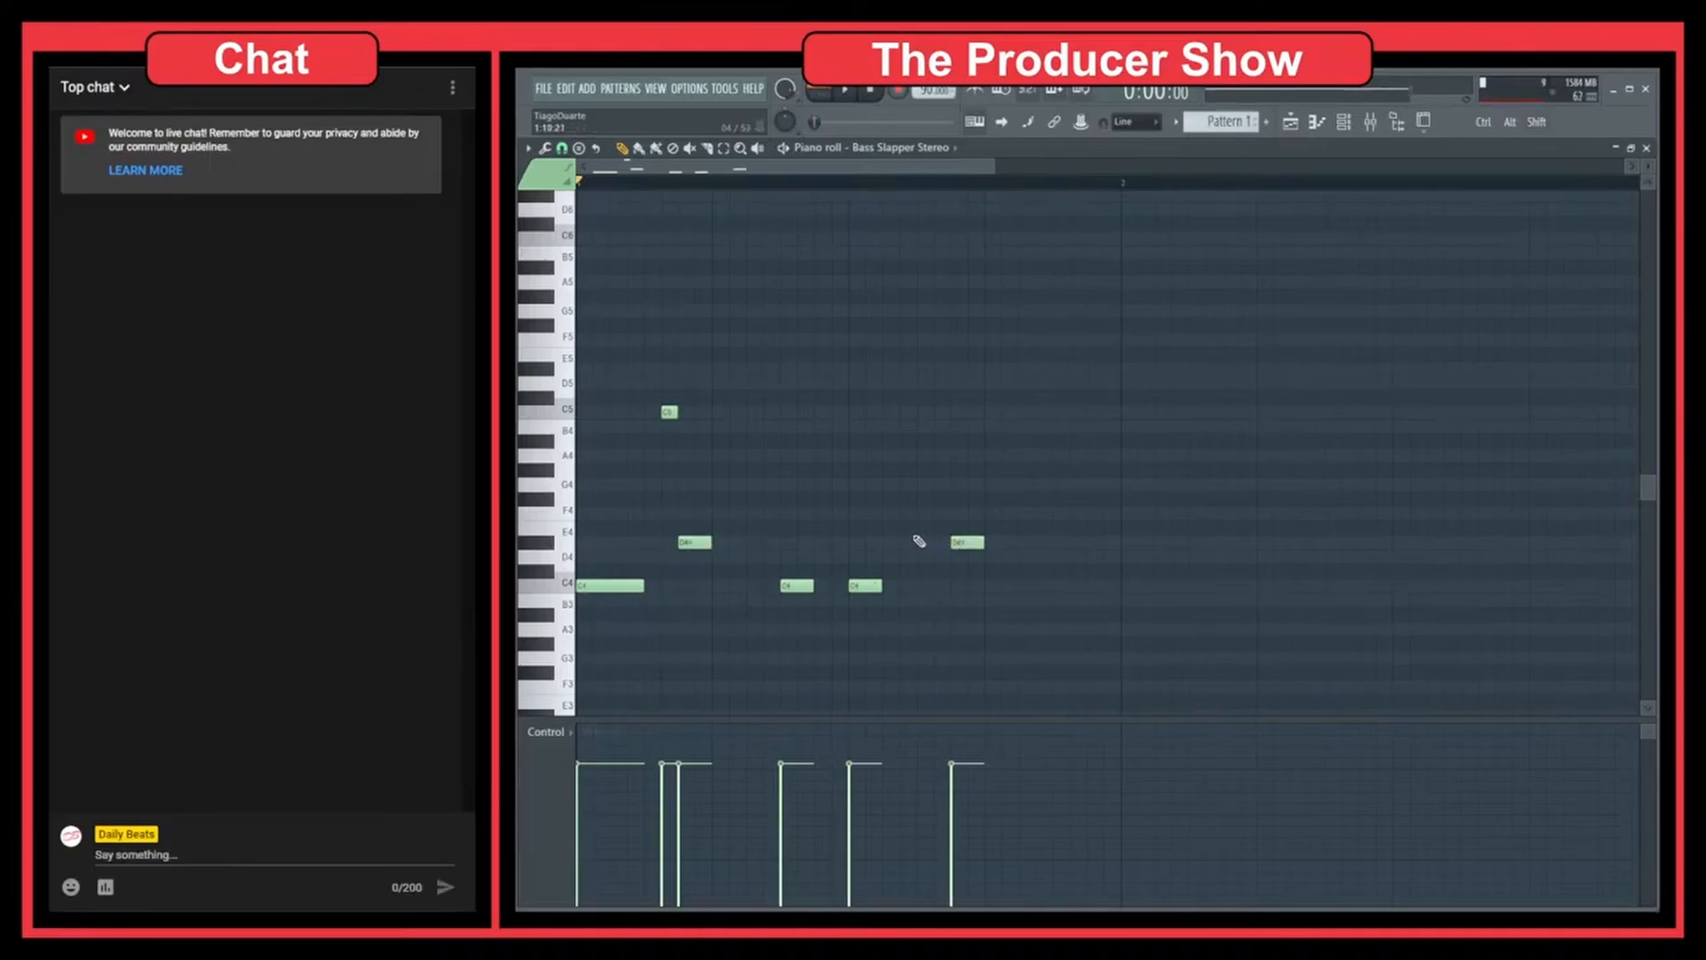
{"action": "left_click", "coordinate": [669, 412]}
{"action": "left_click_drag", "start_coordinate": [931, 313], "coordinate": [883, 315]}
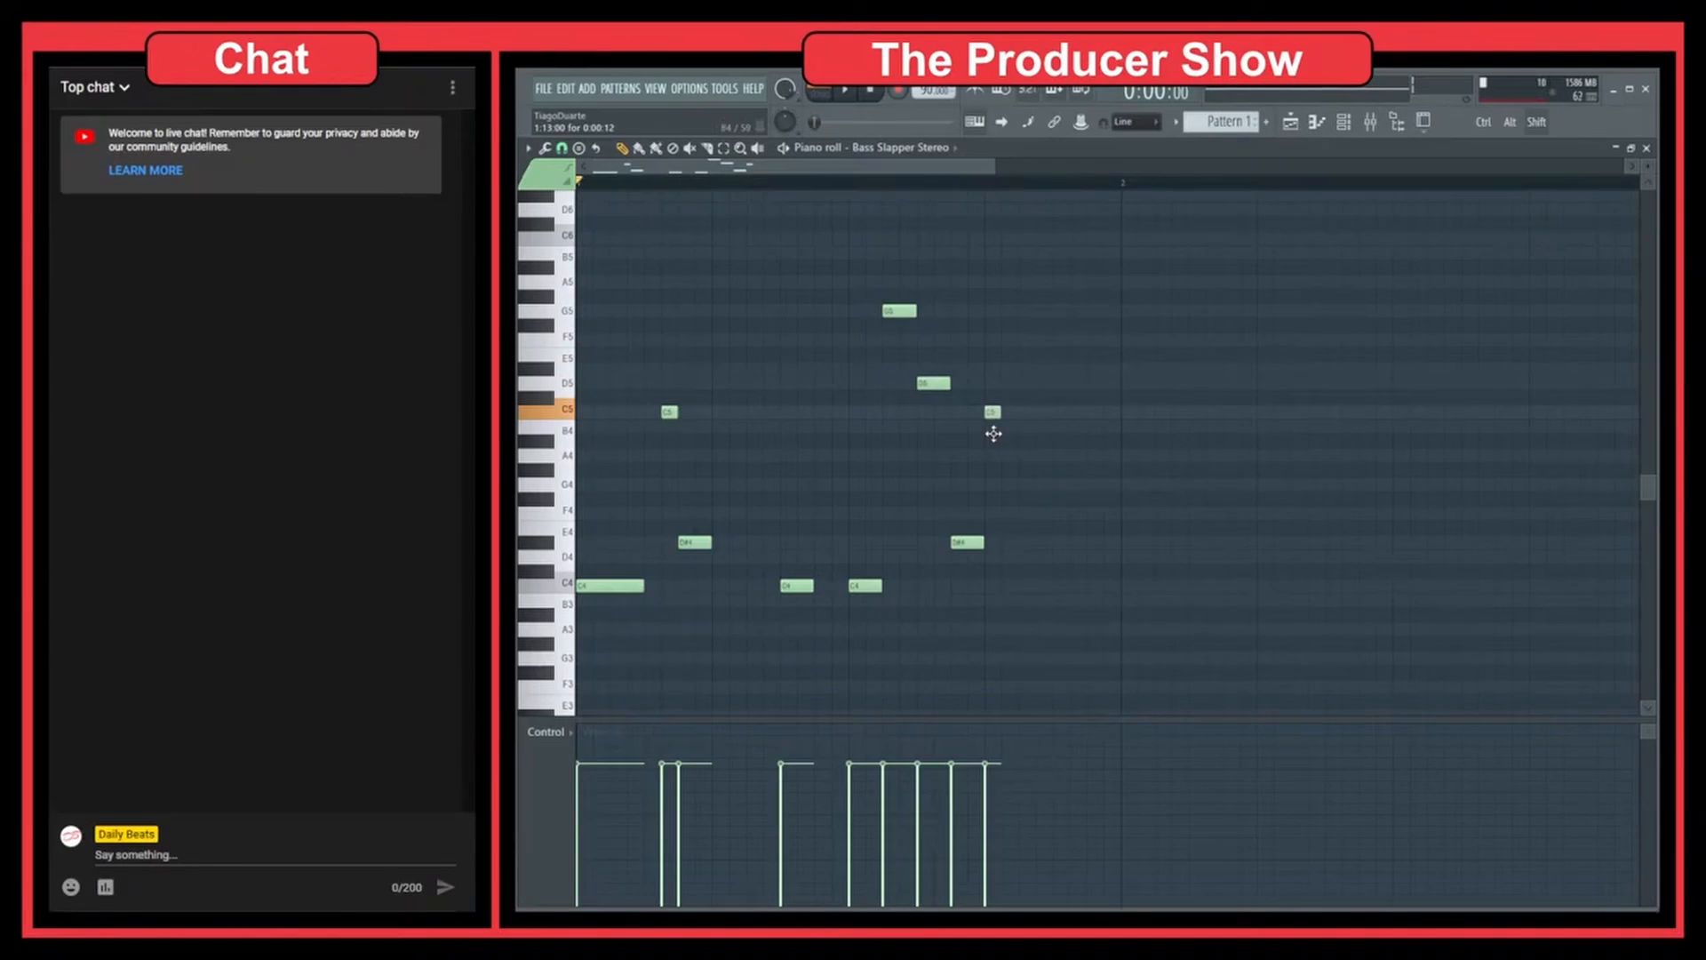
{"action": "left_click_drag", "start_coordinate": [1000, 472], "coordinate": [994, 593]}
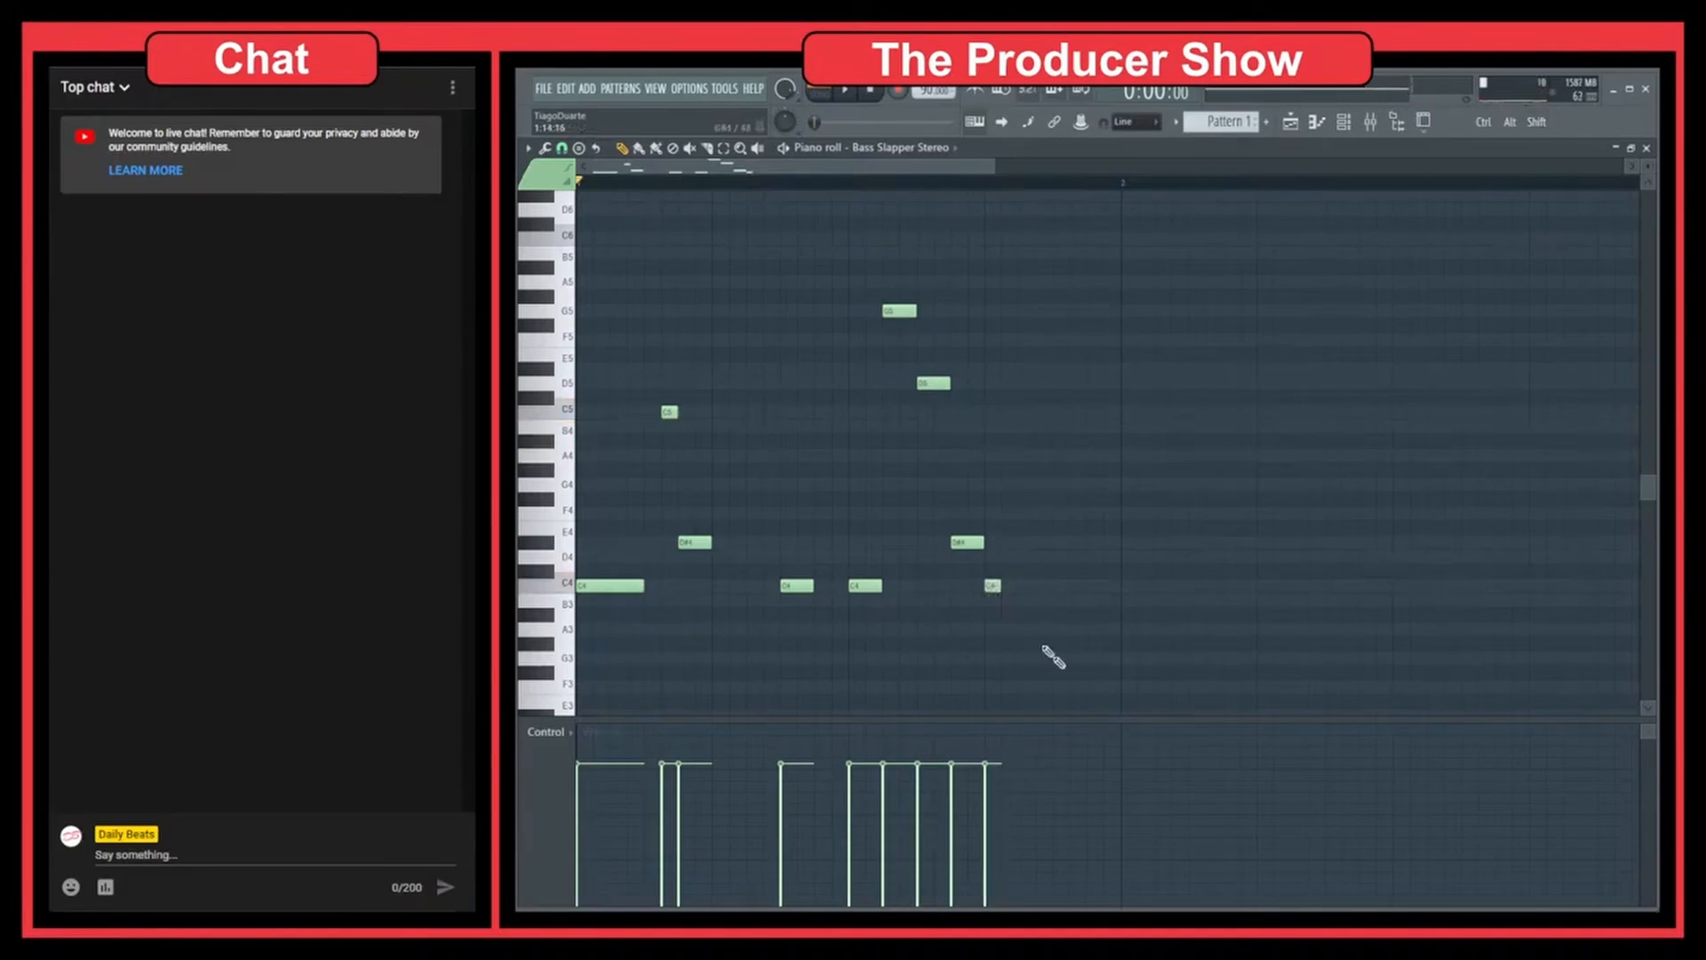
{"action": "scroll", "coordinate": [1053, 656], "scroll_direction": "down", "scroll_amount": 3}
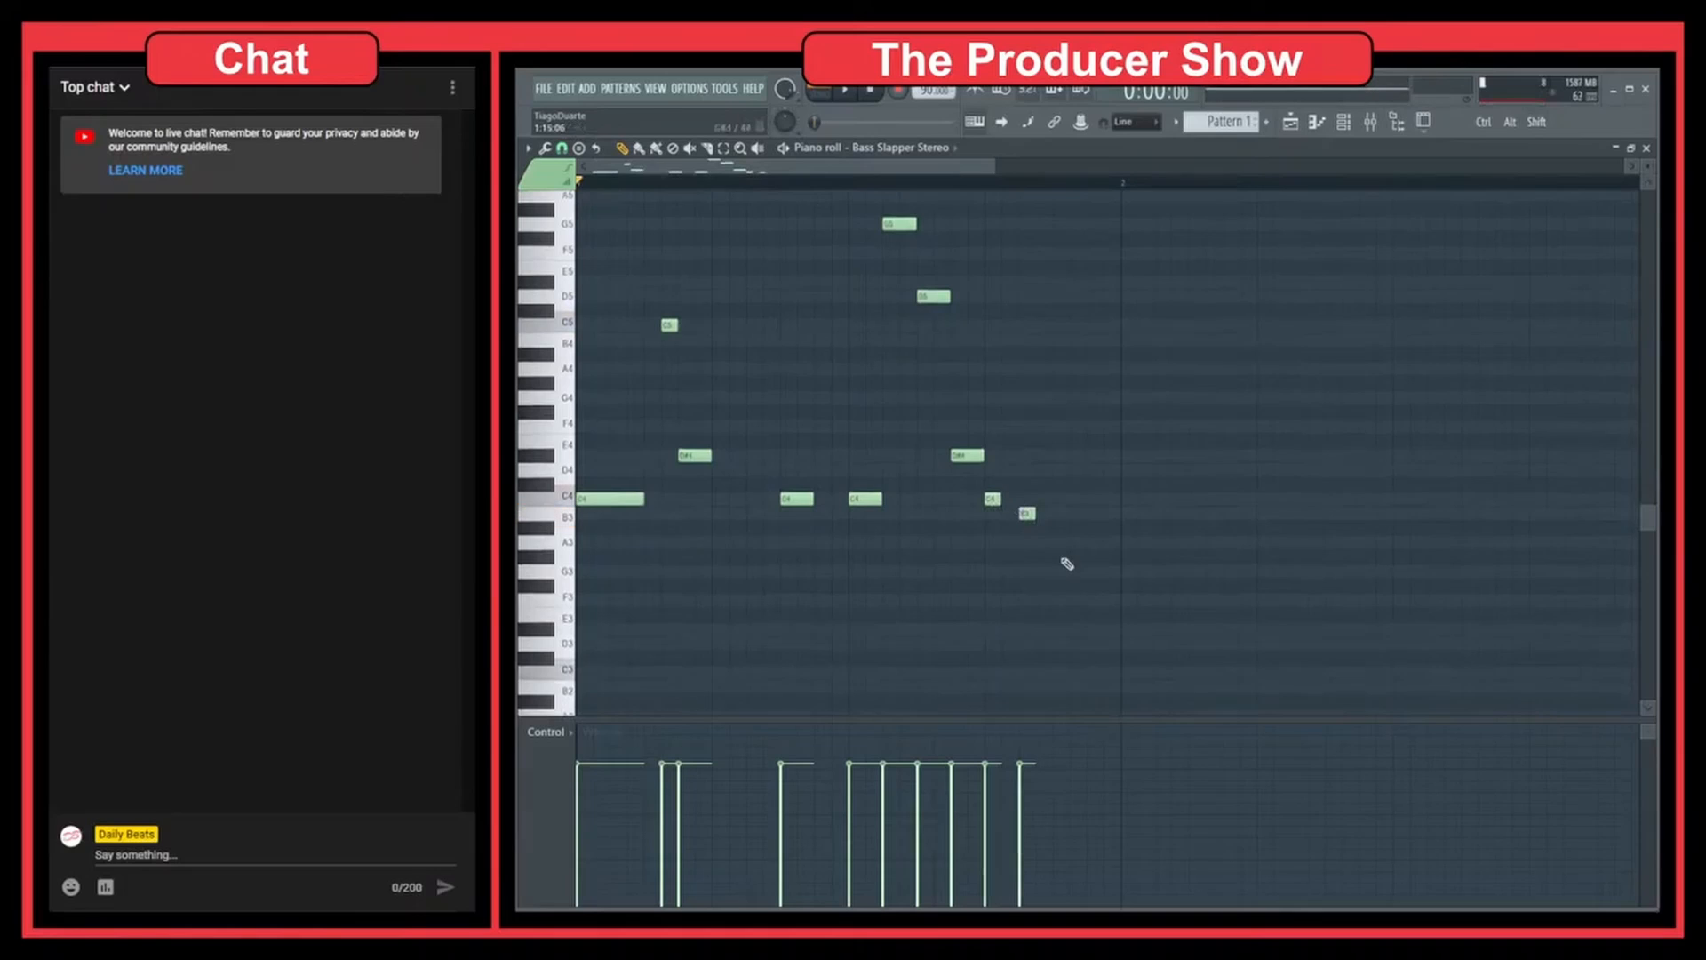
Play the pattern and delete the one-step G5 and D5 notes on steps 10 and 11.
{"action": "key", "text": "space"}
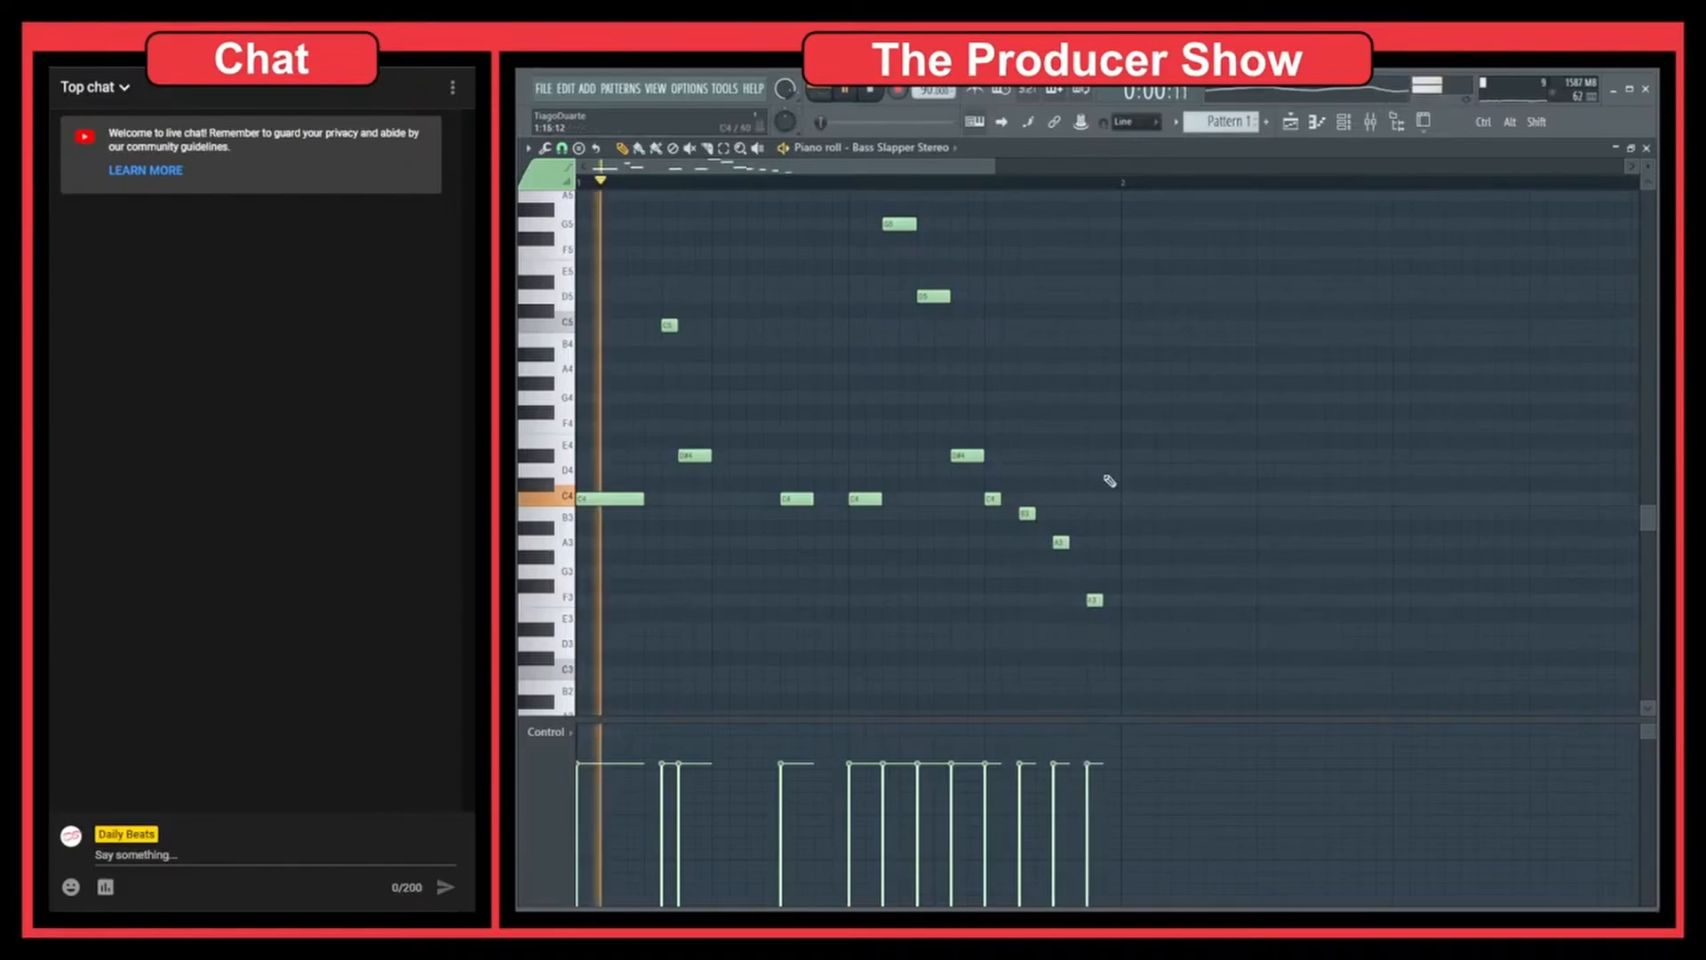
{"action": "scroll", "coordinate": [1124, 488], "scroll_direction": "up", "scroll_amount": 3}
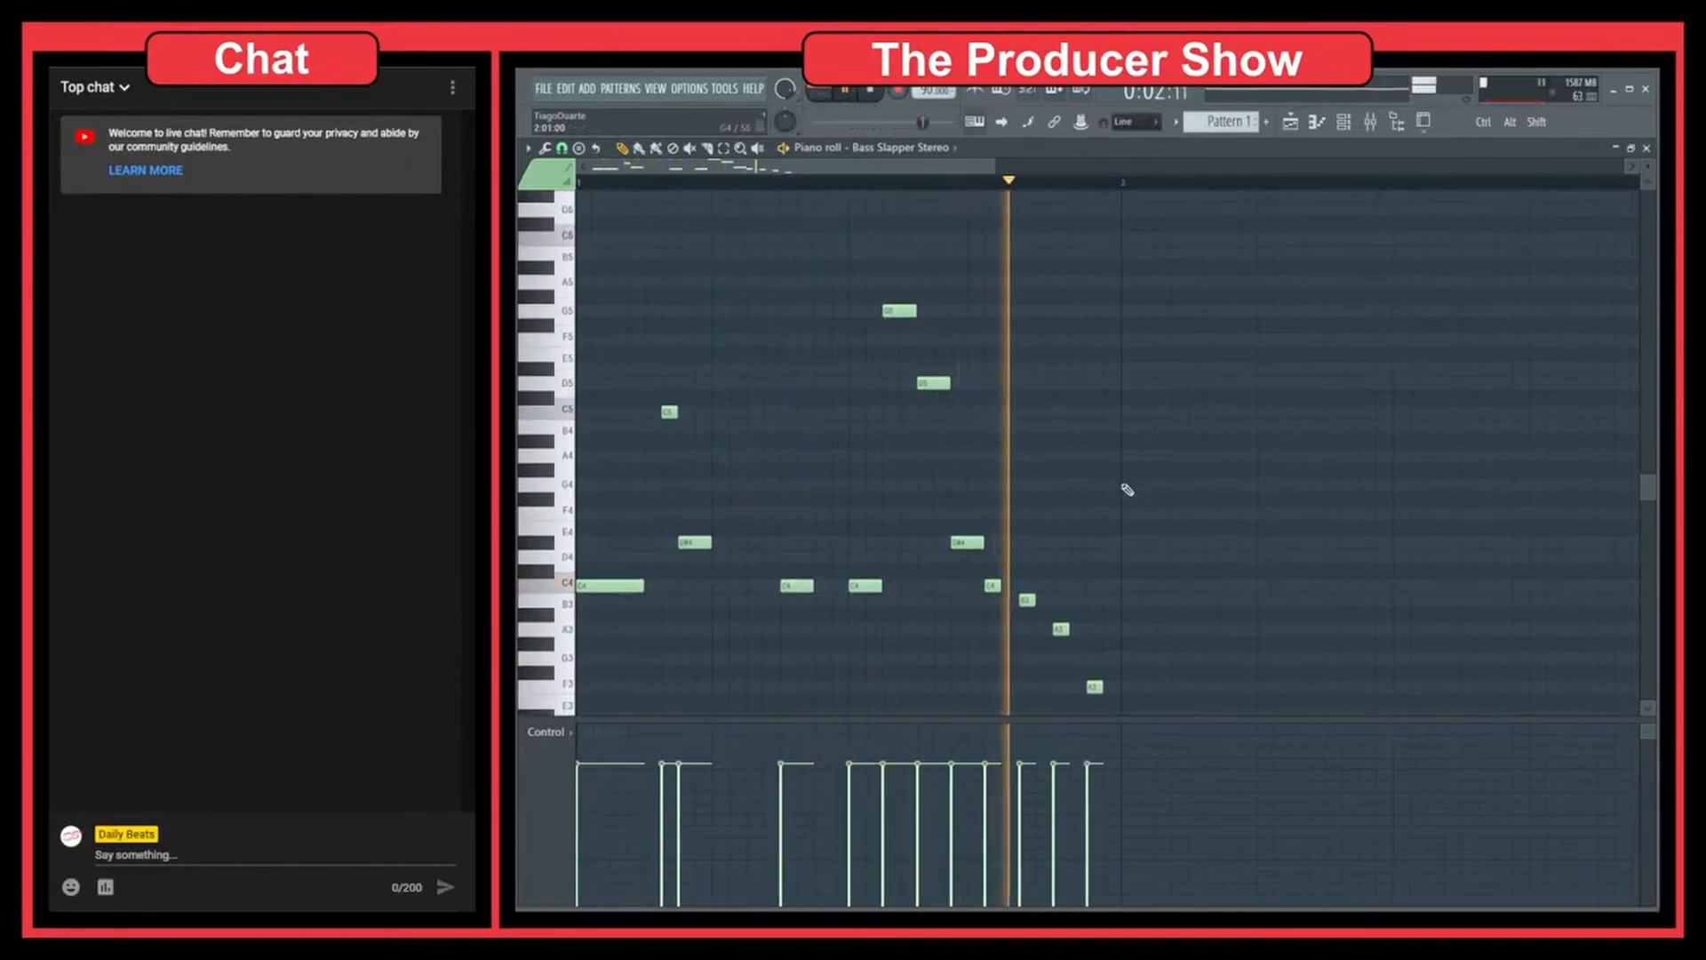
{"action": "key", "text": "space"}
{"action": "key", "text": "space"}
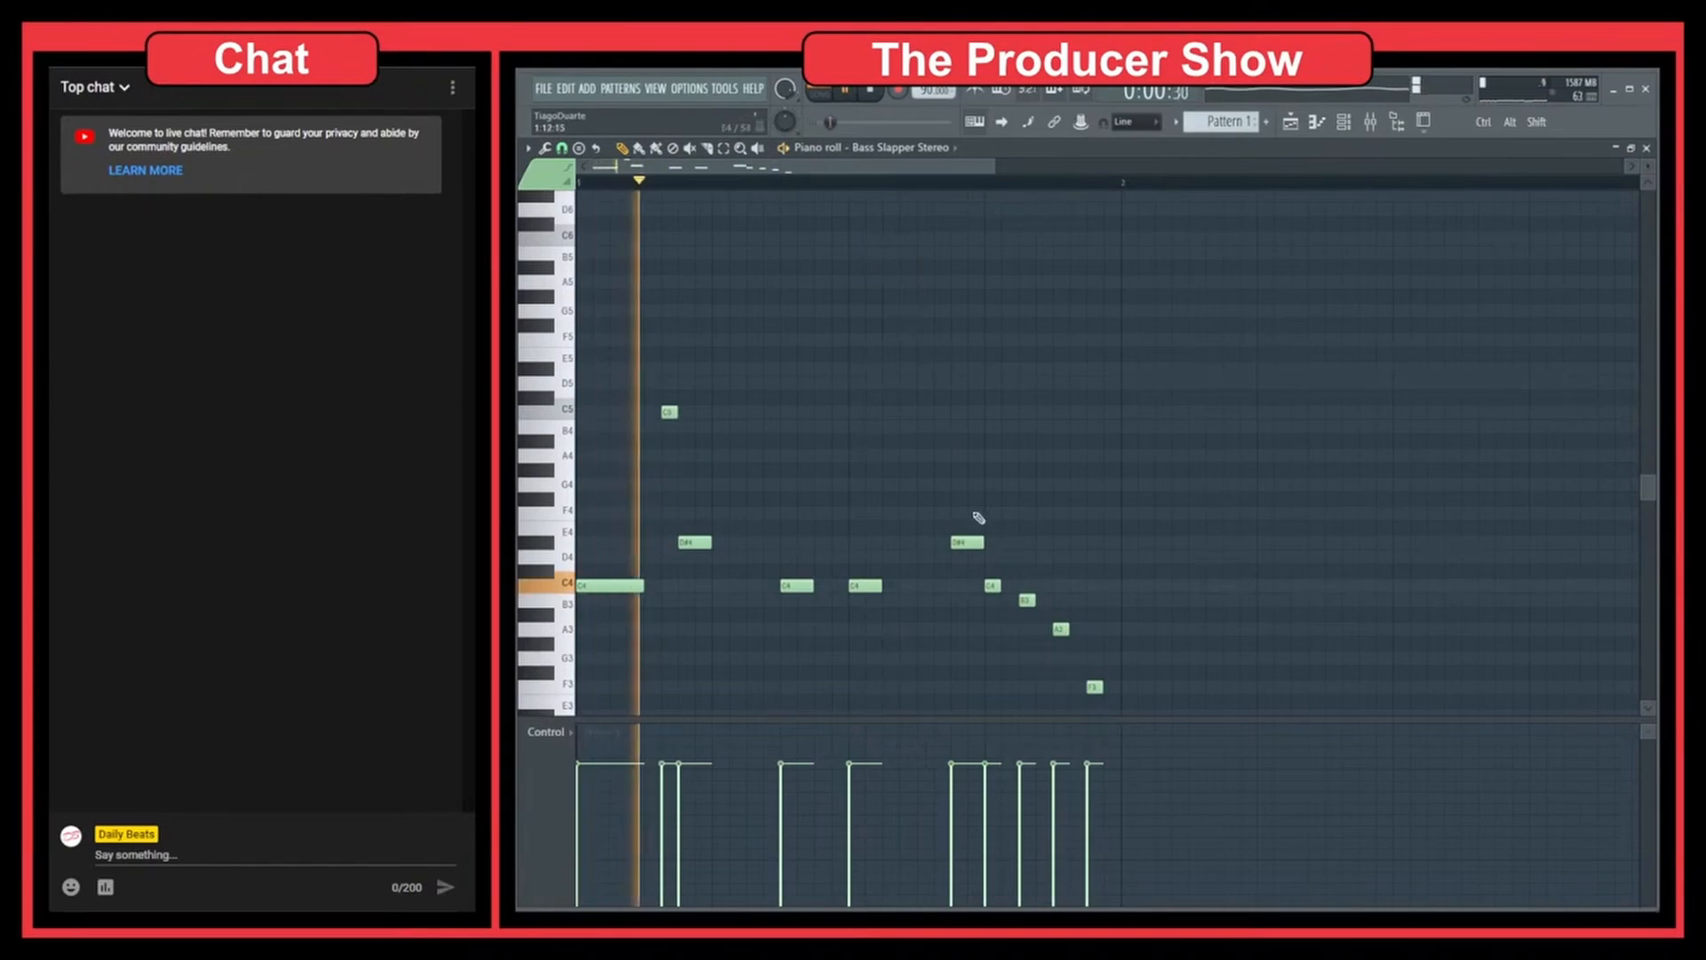
{"action": "scroll", "coordinate": [1076, 586], "scroll_direction": "down", "scroll_amount": 4}
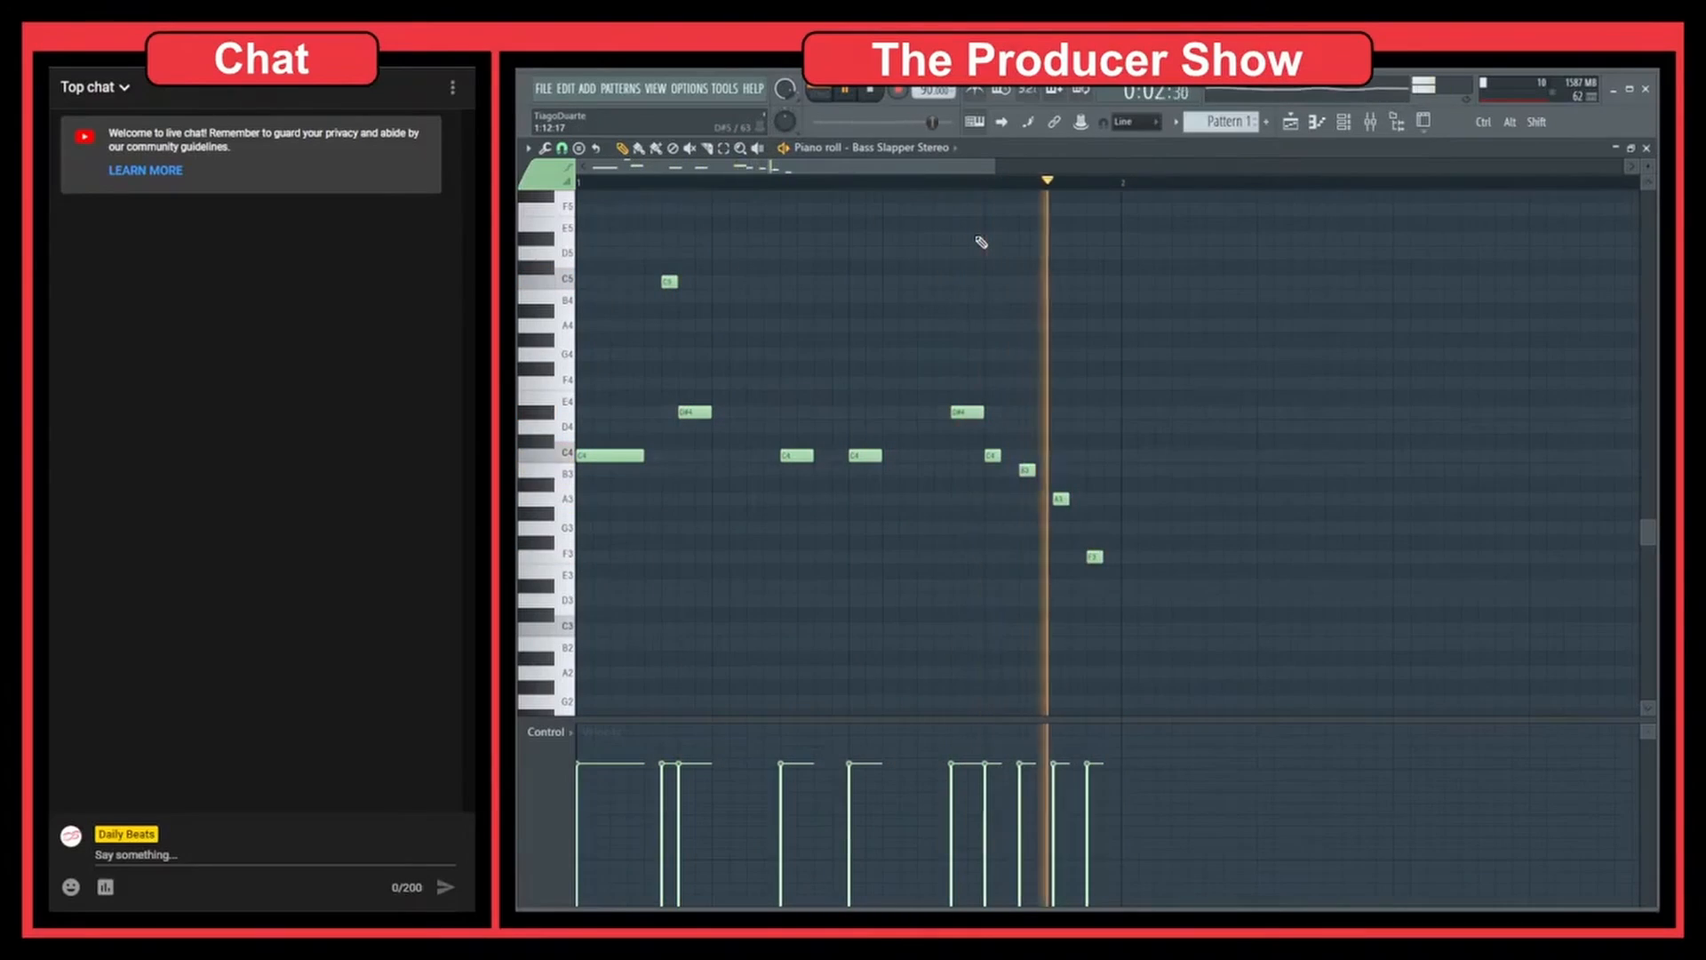
{"action": "key", "text": "space"}
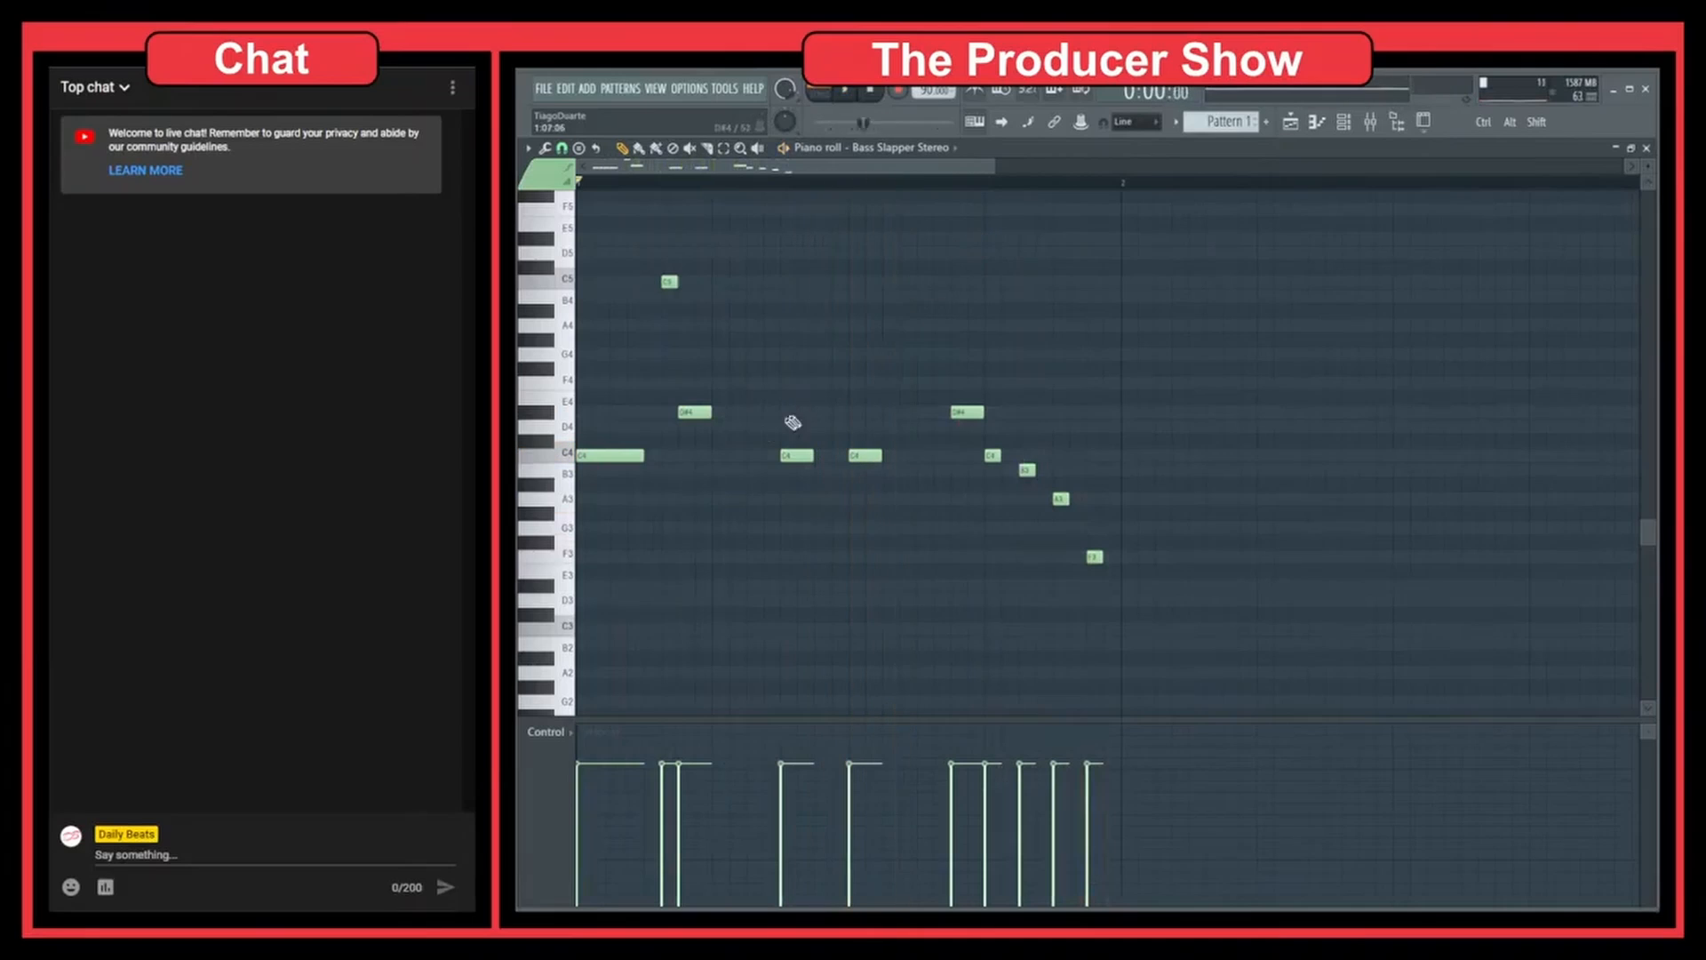
Move the C5 and first D#4 notes one step later, and shift the C5 note half a step back while the pattern plays.
{"action": "left_click_drag", "start_coordinate": [723, 432], "coordinate": [612, 205]}
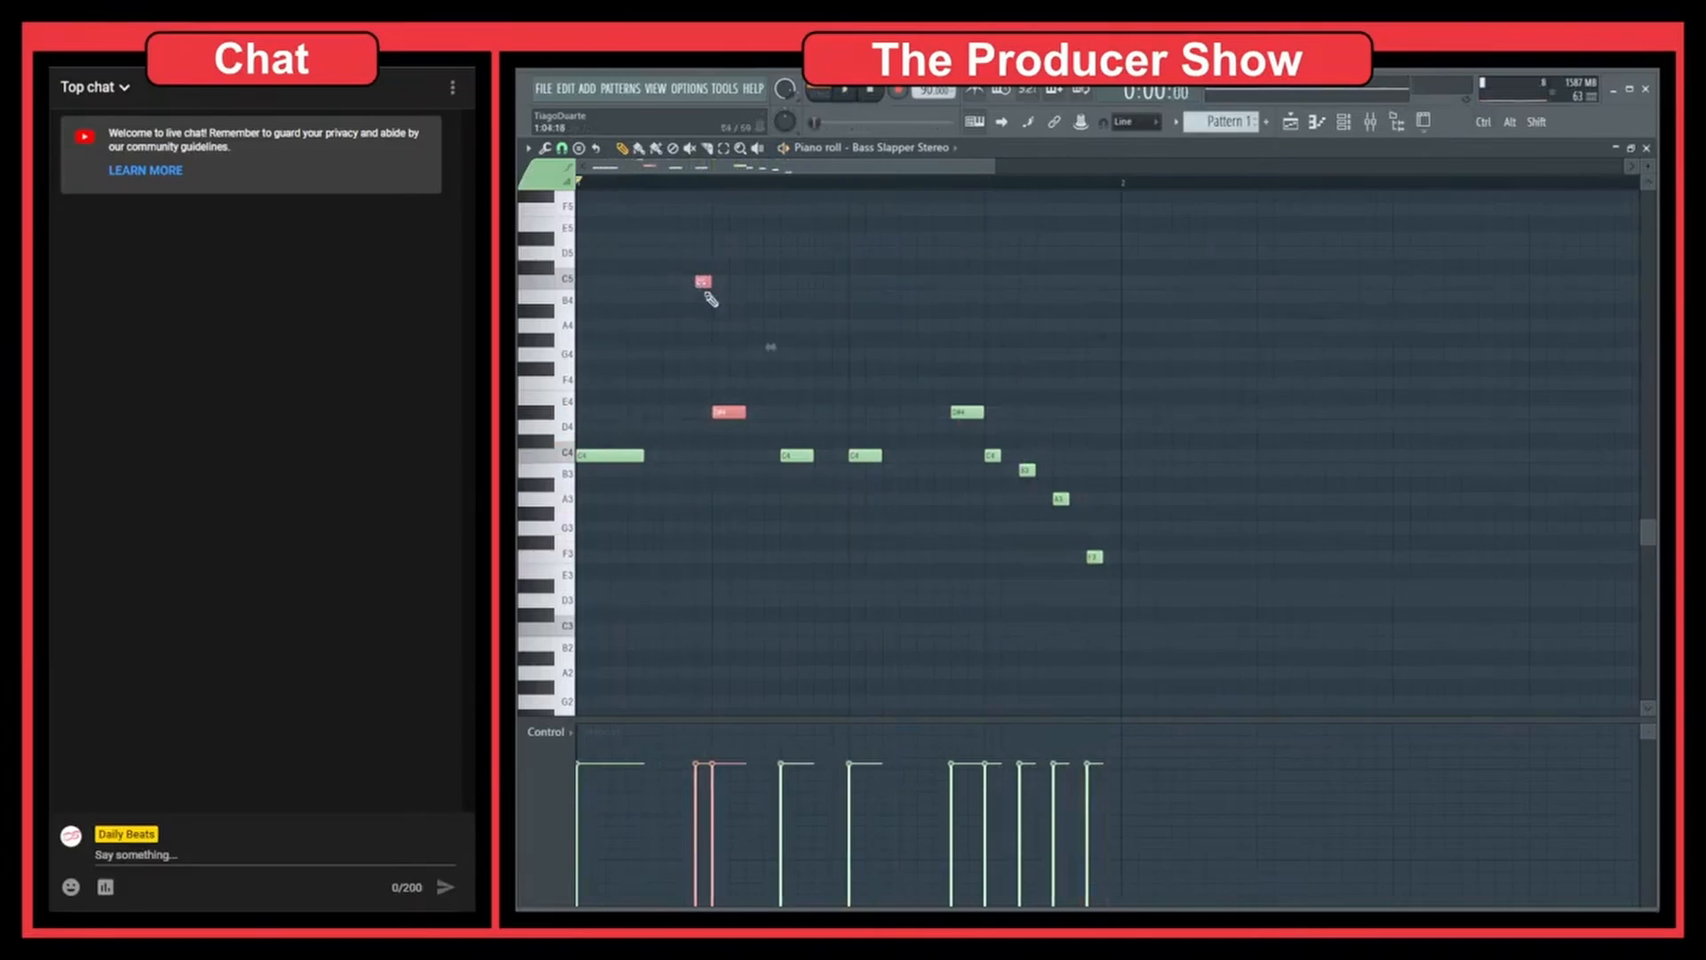
{"action": "left_click", "coordinate": [791, 331], "text": "ctrl"}
{"action": "key", "text": "space"}
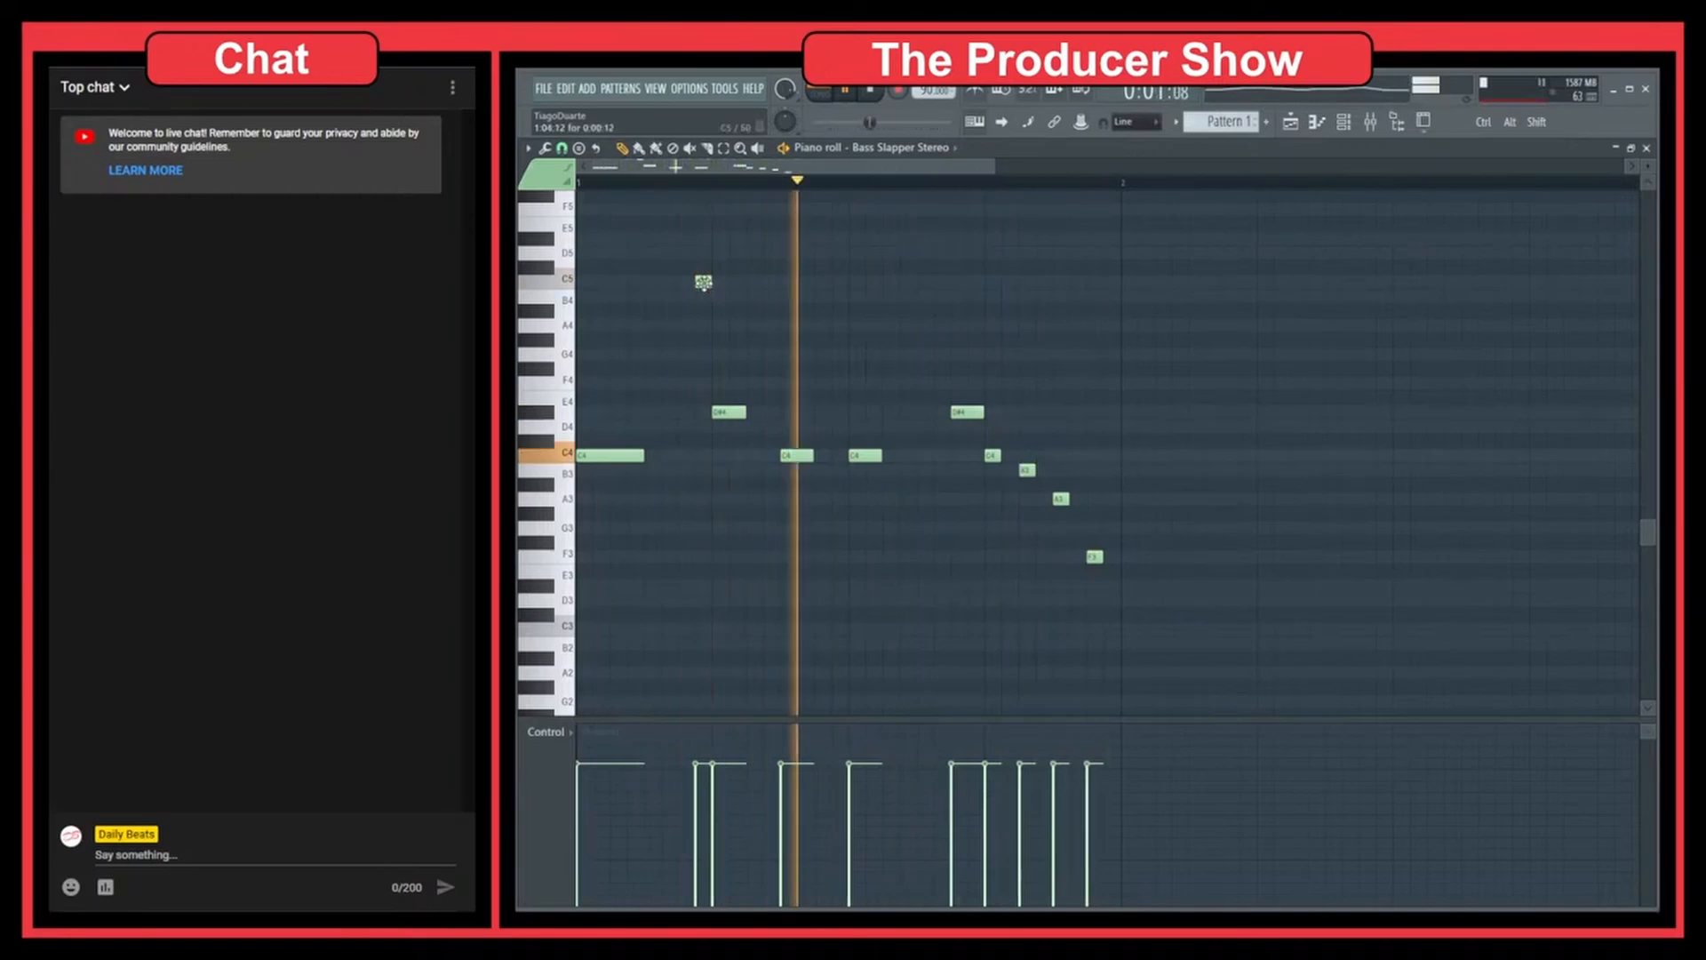
{"action": "mouse_move", "coordinate": [704, 283]}
{"action": "left_mouse_down"}
{"action": "mouse_move", "coordinate": [671, 282]}
{"action": "mouse_move", "coordinate": [688, 284]}
{"action": "left_mouse_up"}
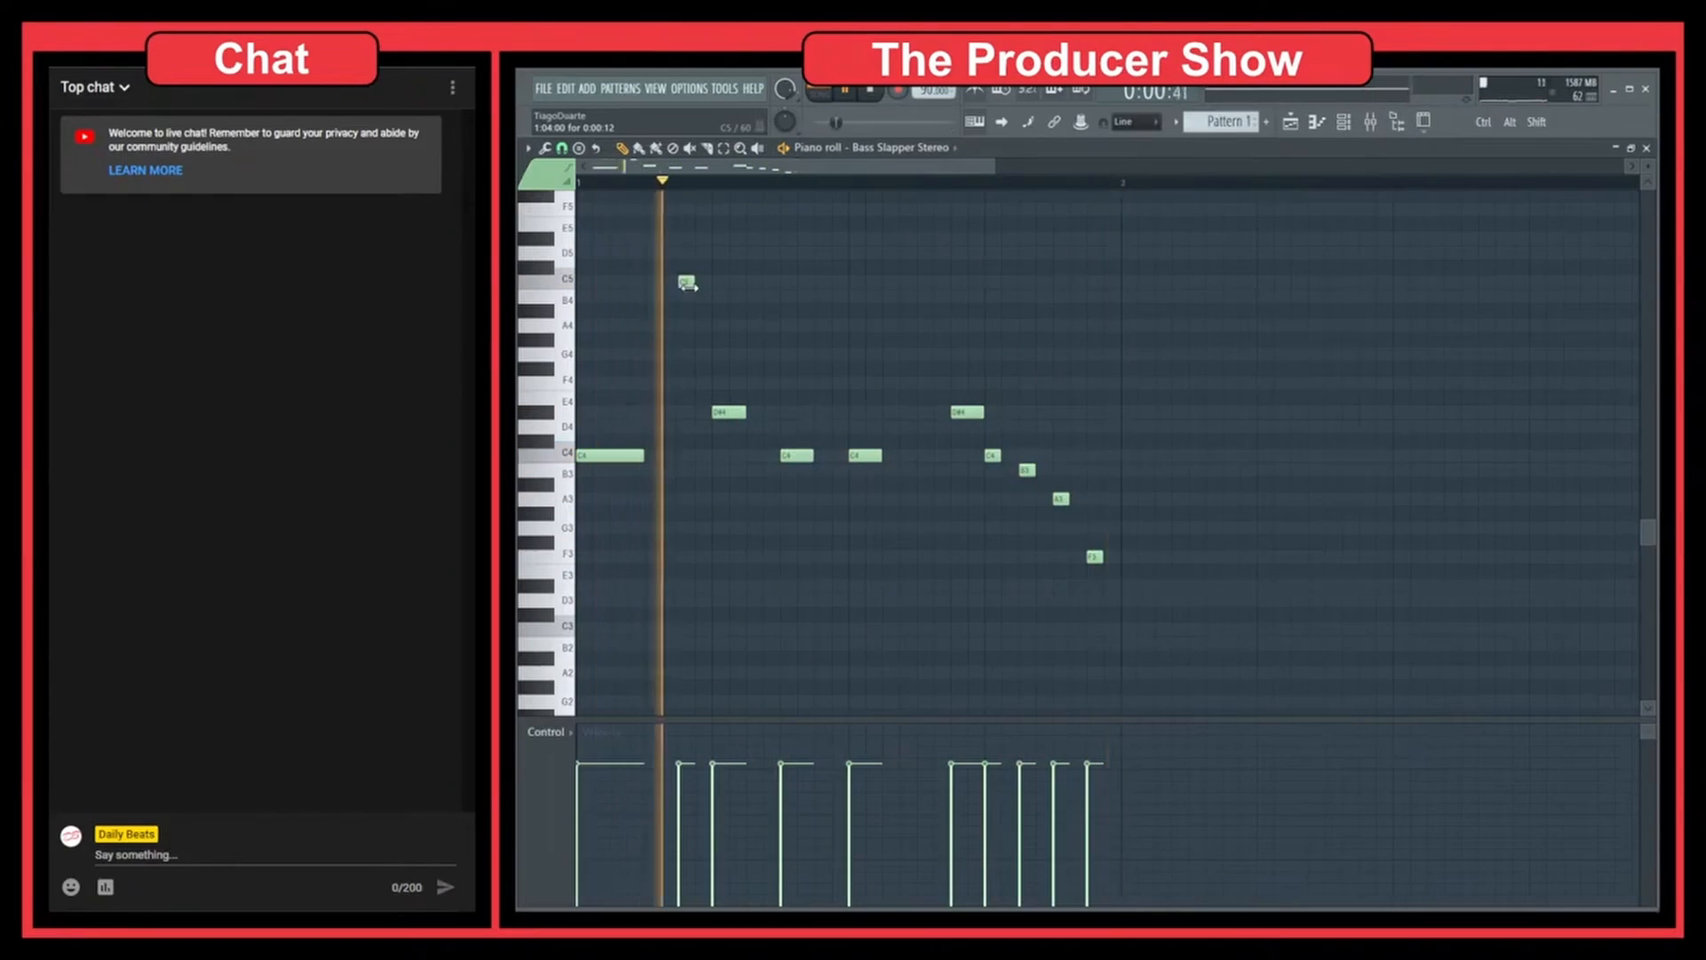
Try raising the half-step C5 note to G5 during playback, and undo that change.
{"action": "scroll", "coordinate": [765, 360], "scroll_direction": "up", "scroll_amount": 2}
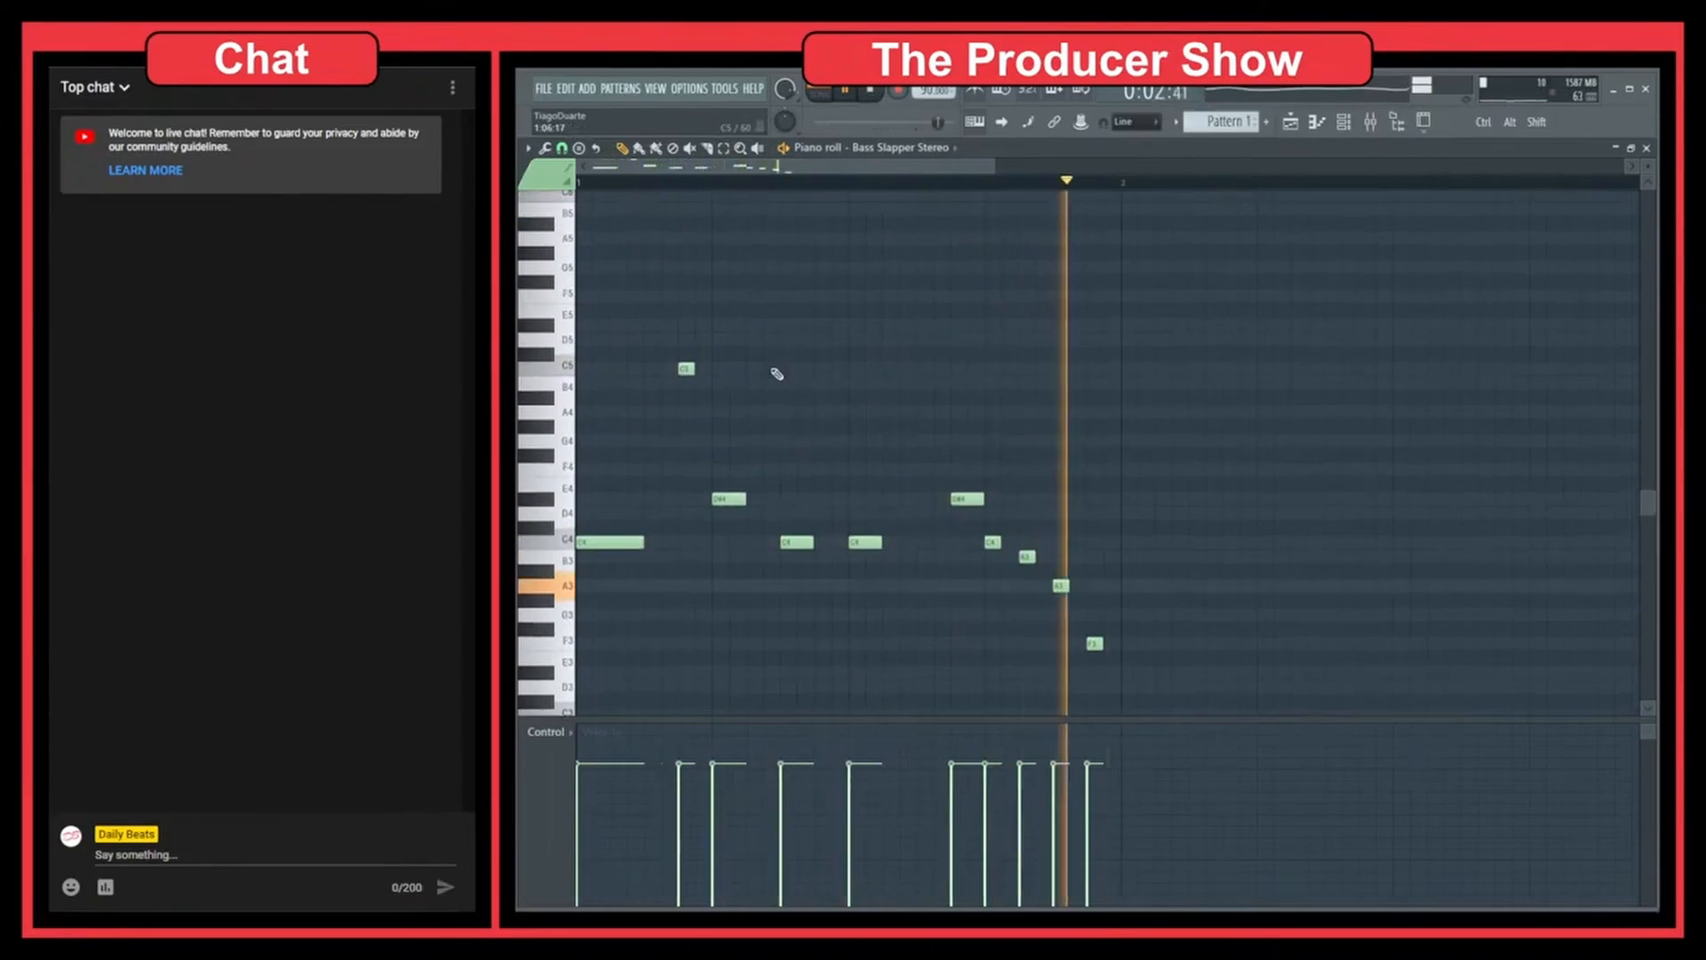
{"action": "left_click_drag", "start_coordinate": [686, 368], "coordinate": [685, 264]}
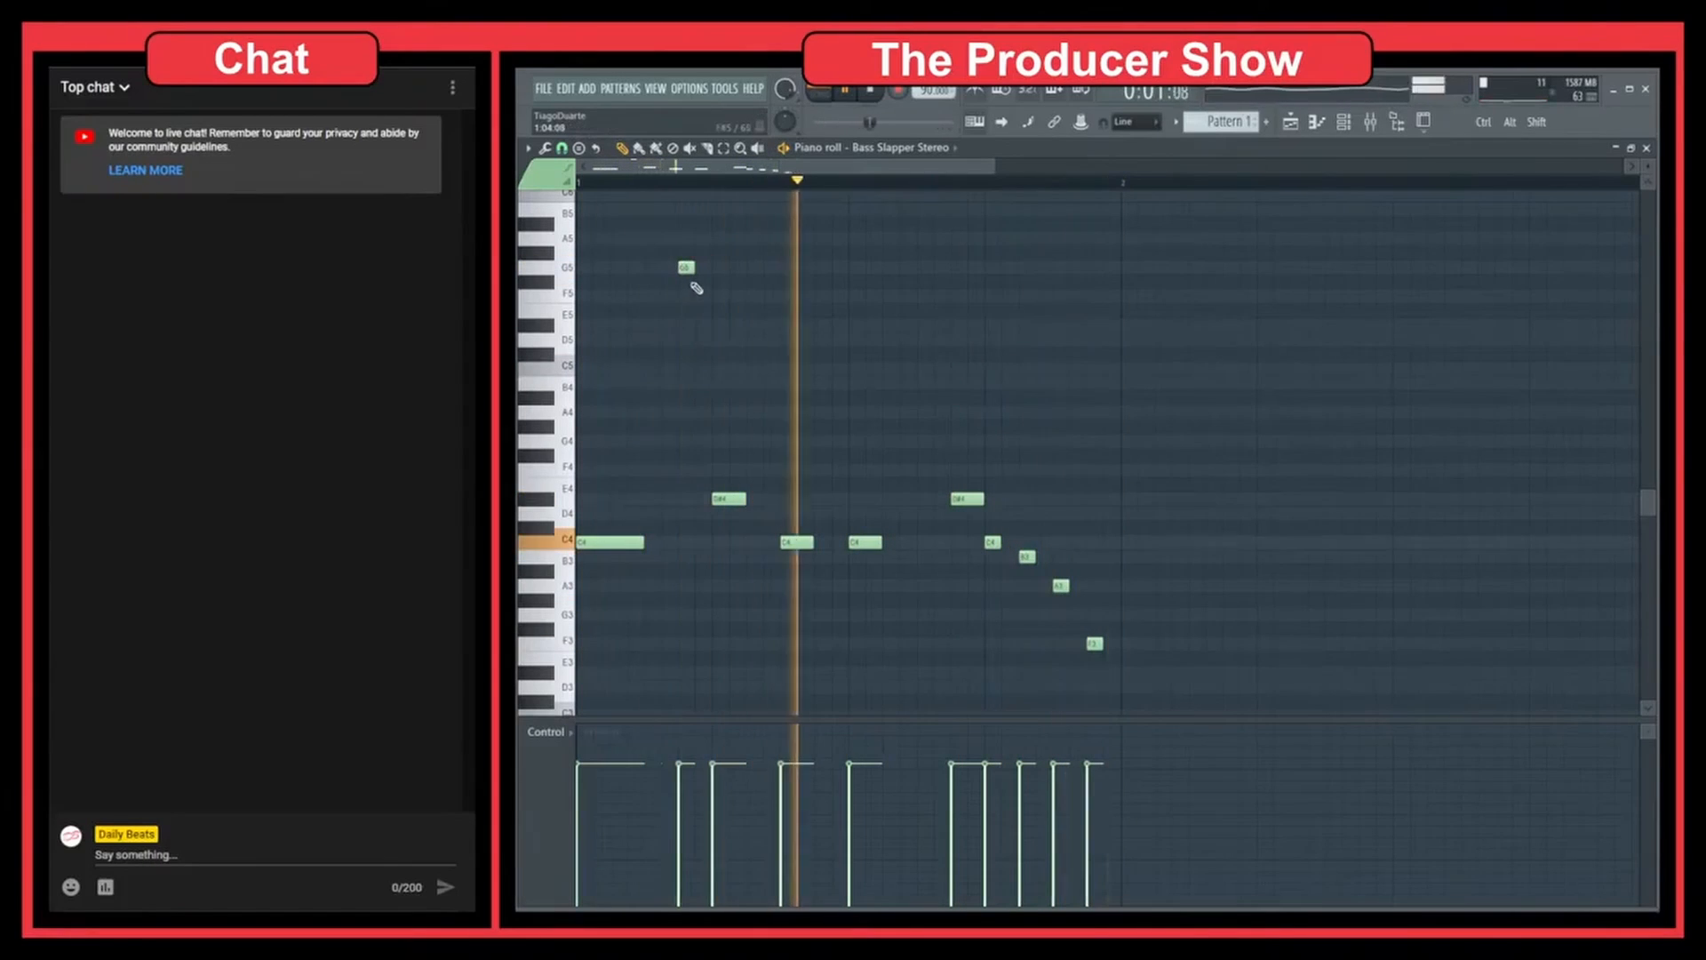
{"action": "key", "text": "ctrl+z"}
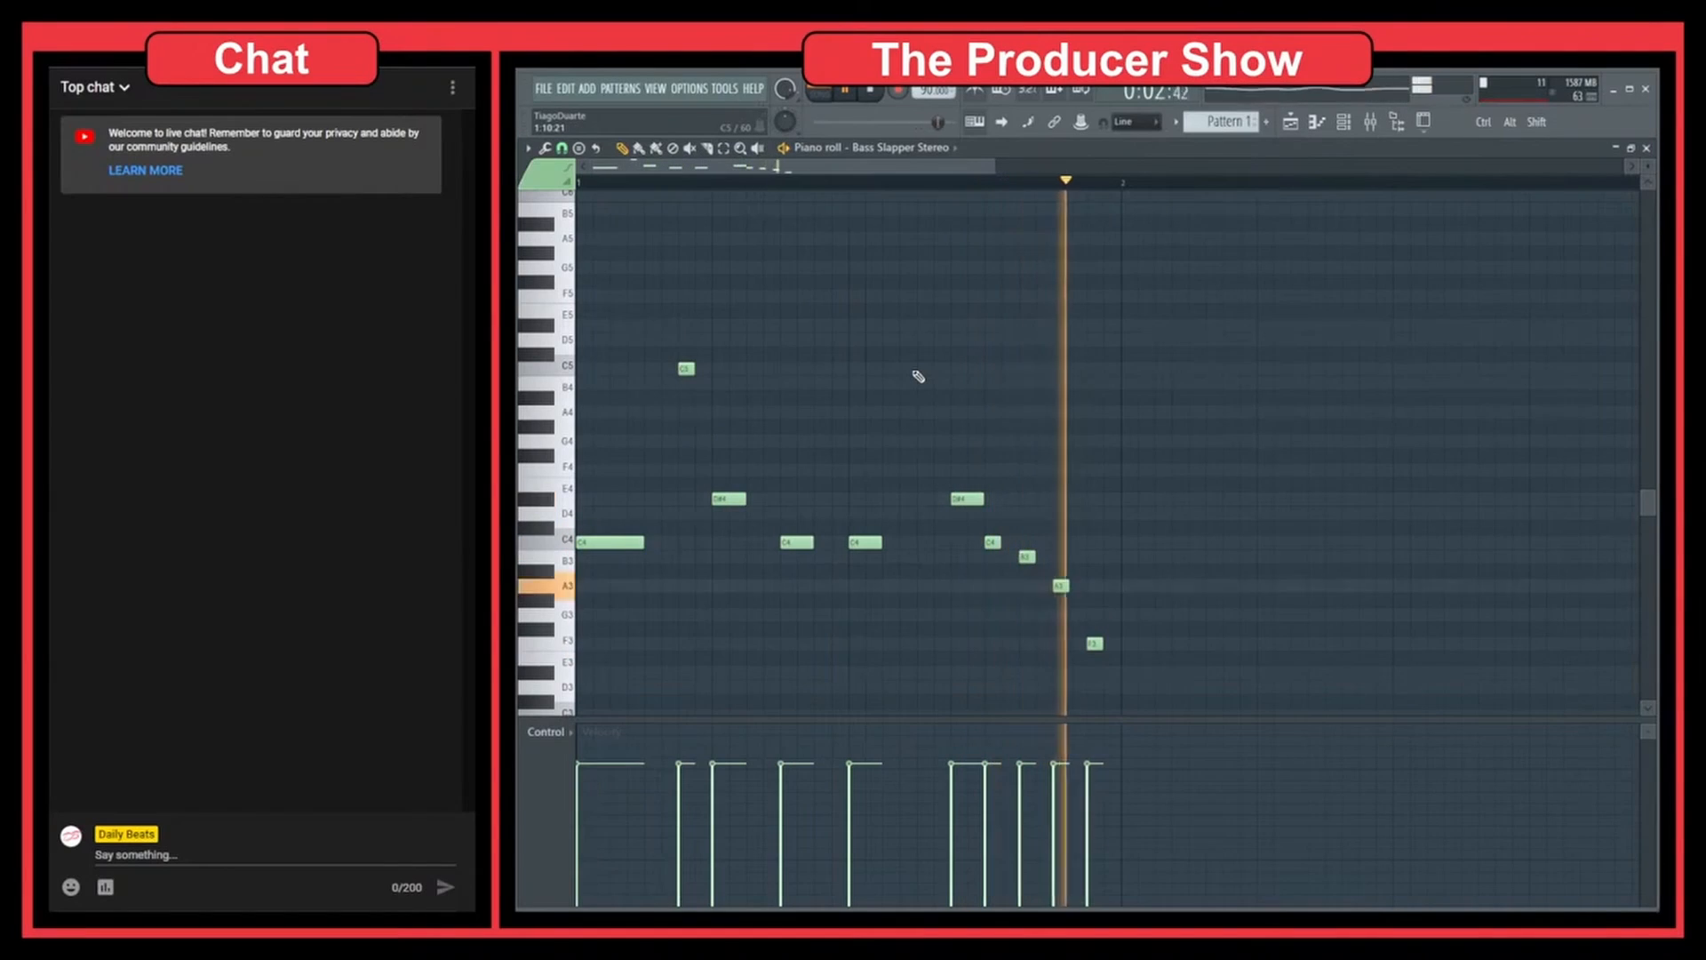
Add a one-step C4 note on step 11, directly before the second D#4 note, and replay the pattern.
{"action": "left_click", "coordinate": [924, 326]}
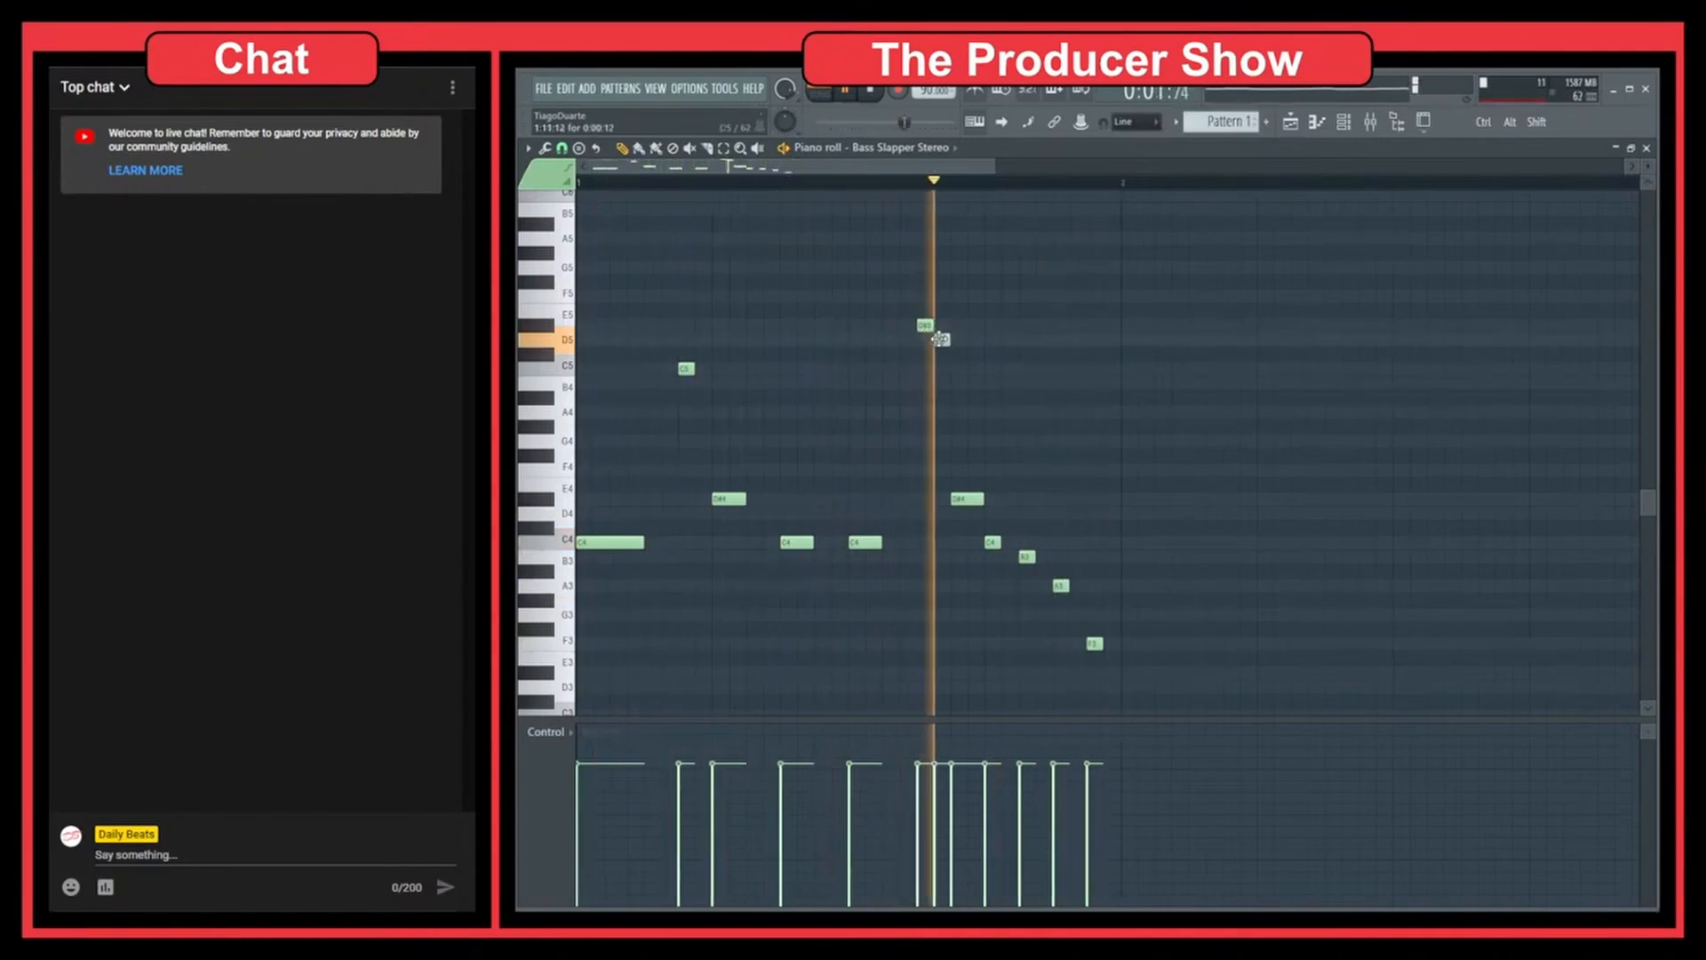
{"action": "right_click", "coordinate": [941, 341]}
{"action": "left_click_drag", "start_coordinate": [933, 326], "coordinate": [949, 328]}
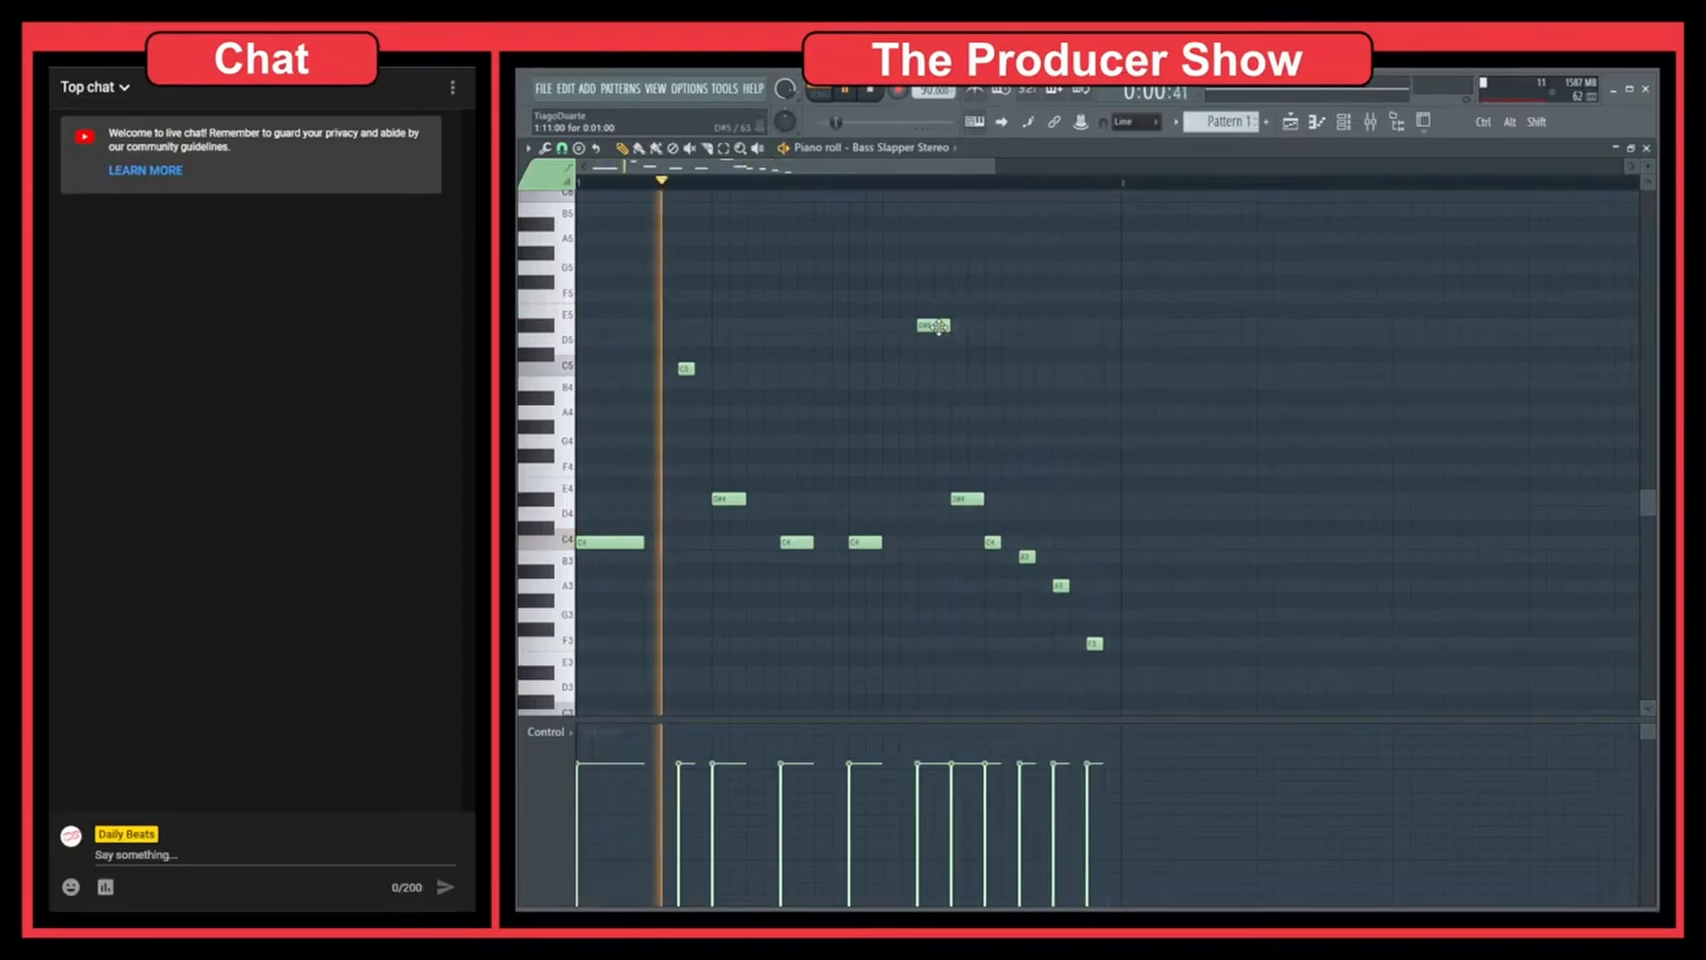
{"action": "left_click_drag", "start_coordinate": [937, 326], "coordinate": [937, 547]}
{"action": "key", "text": "space"}
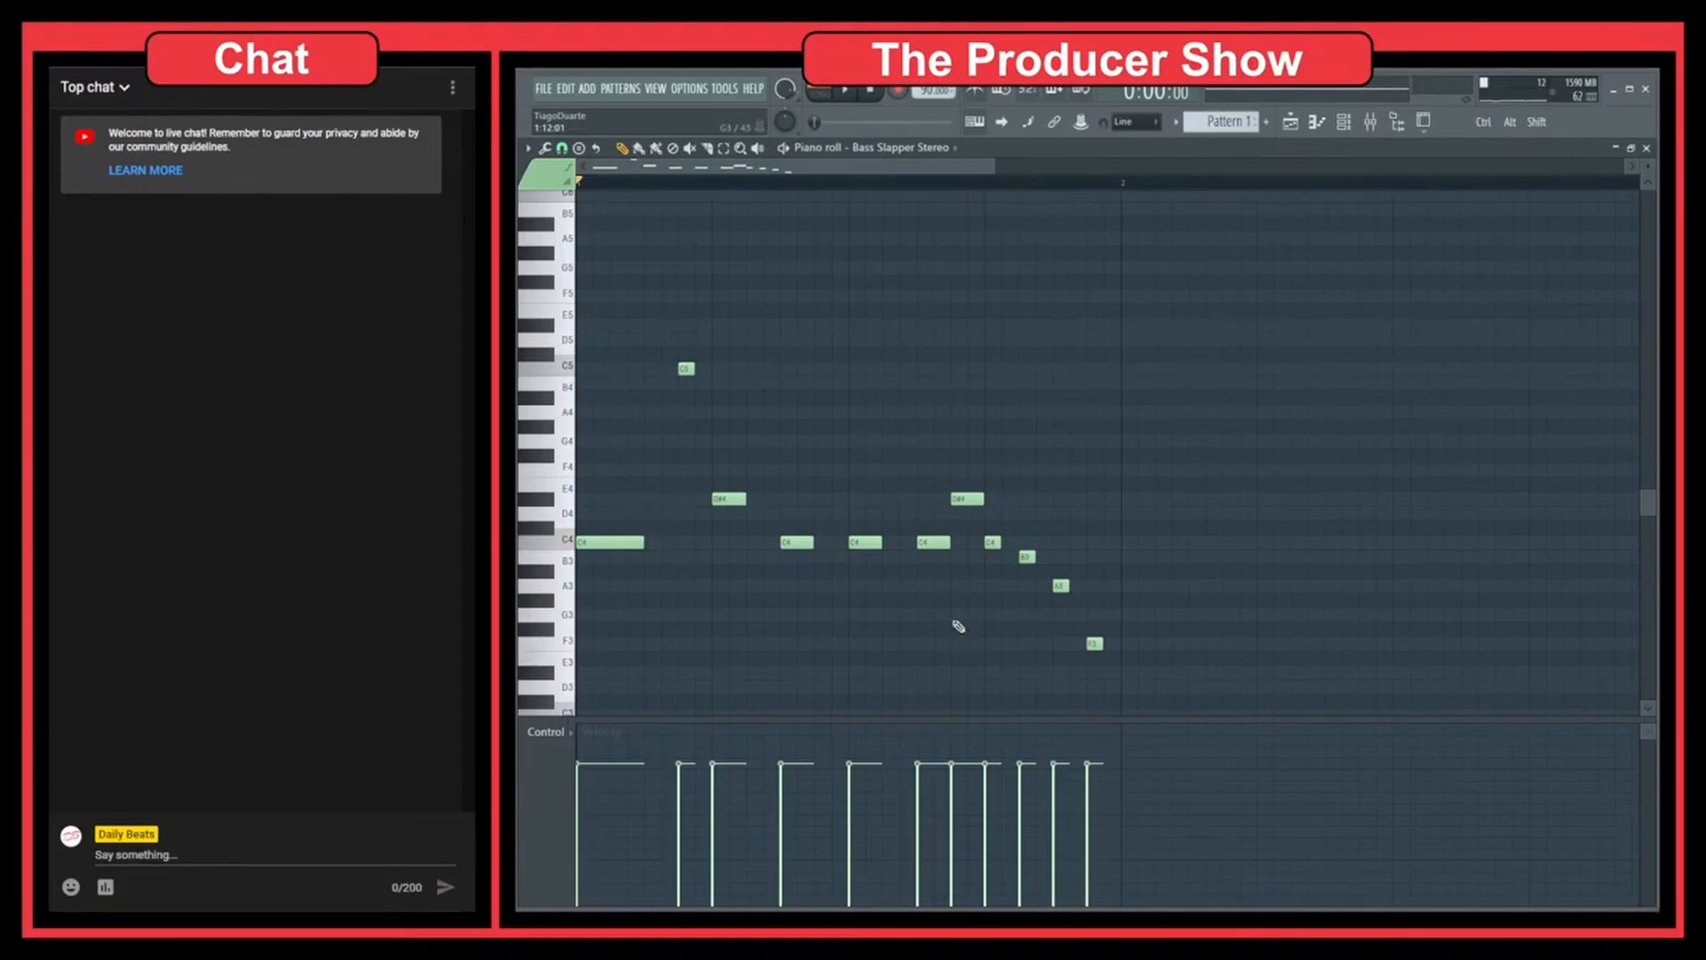
{"action": "key", "text": "space"}
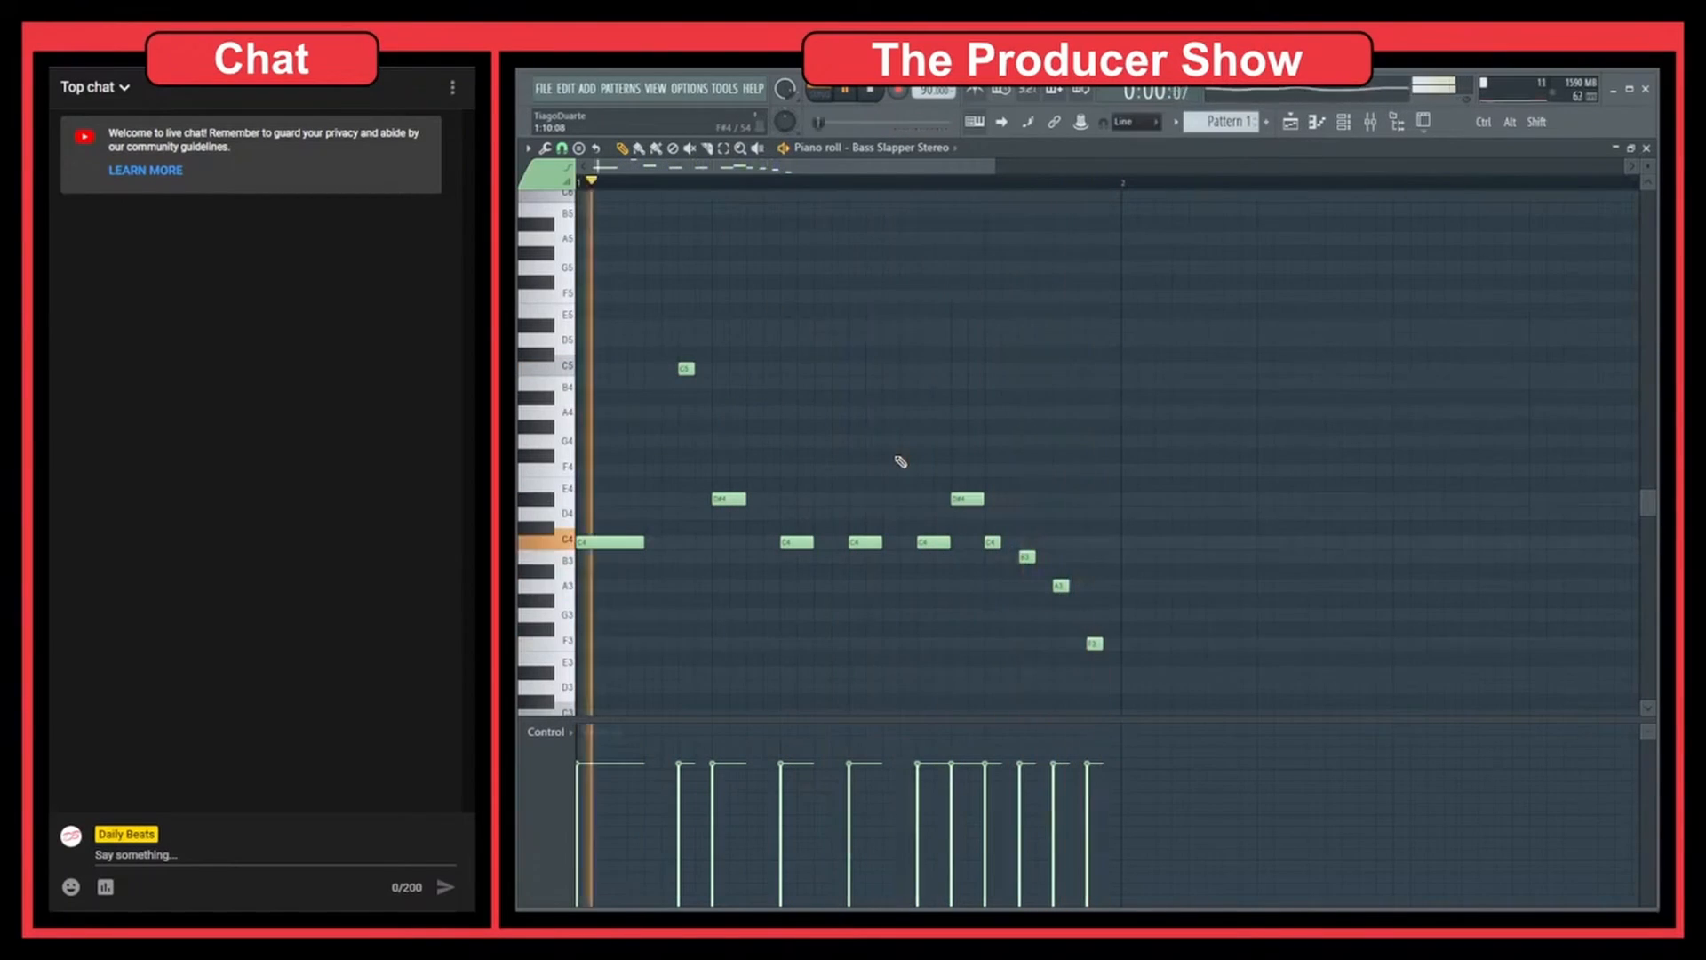
{"action": "key", "text": "space"}
Select all notes of the first bar and duplicate them into bar 2.
{"action": "left_click_drag", "start_coordinate": [1181, 694], "coordinate": [573, 305]}
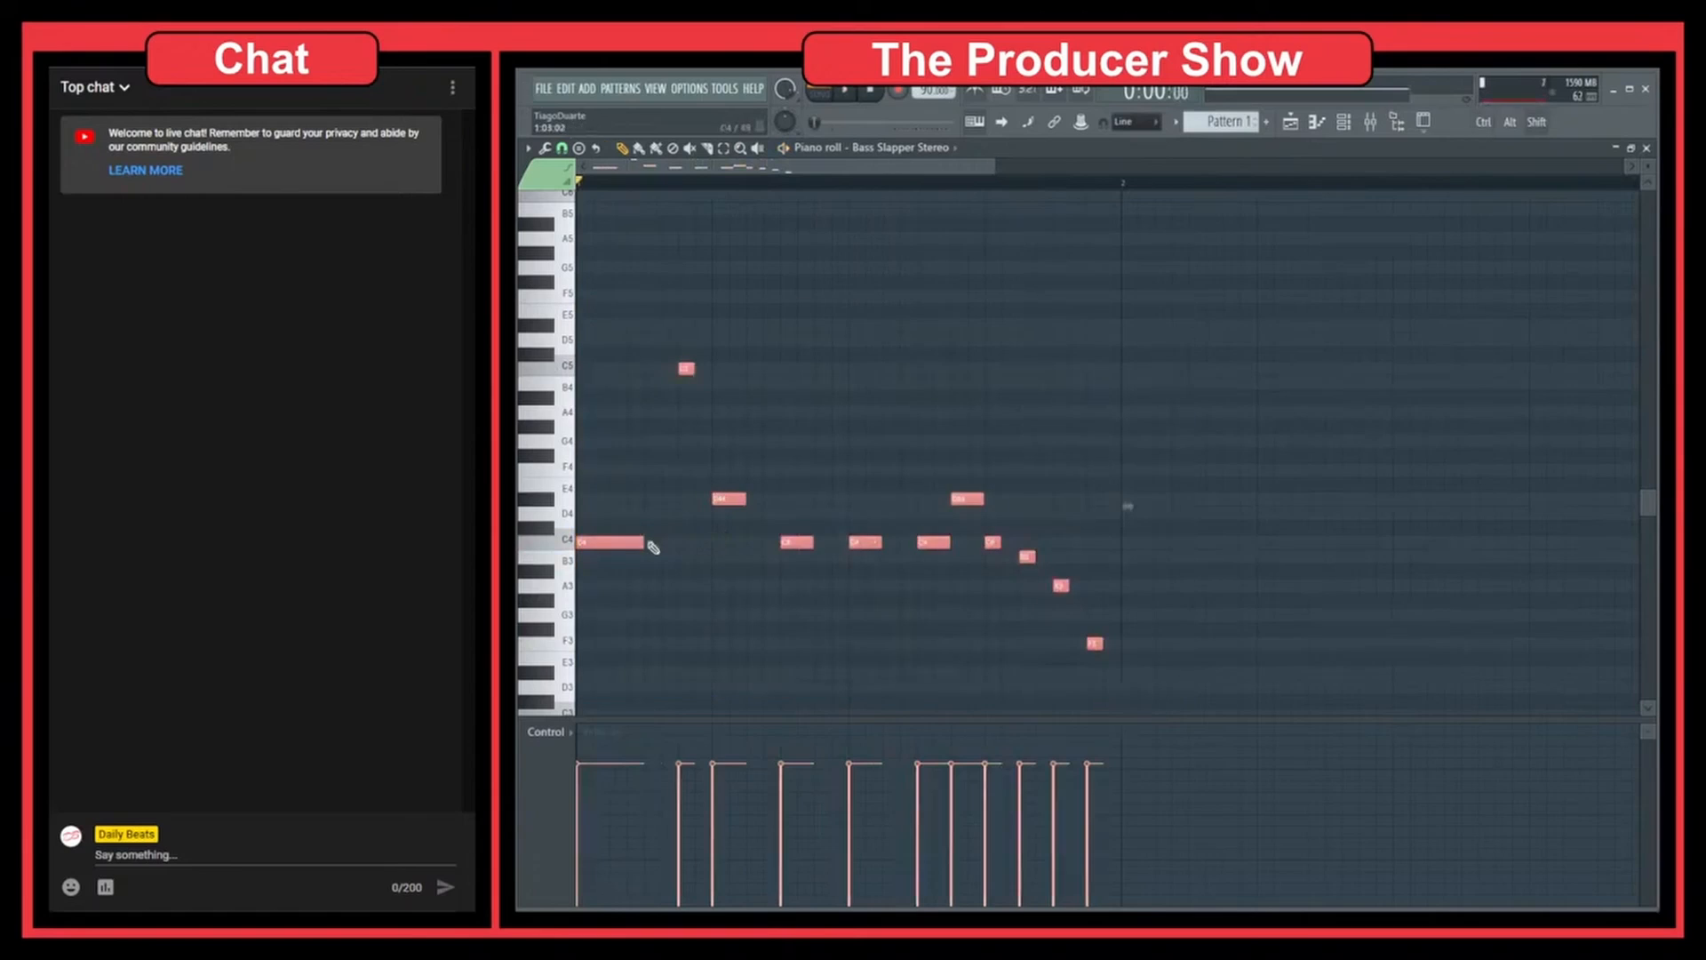
{"action": "left_click_drag", "start_coordinate": [594, 542], "coordinate": [1144, 549]}
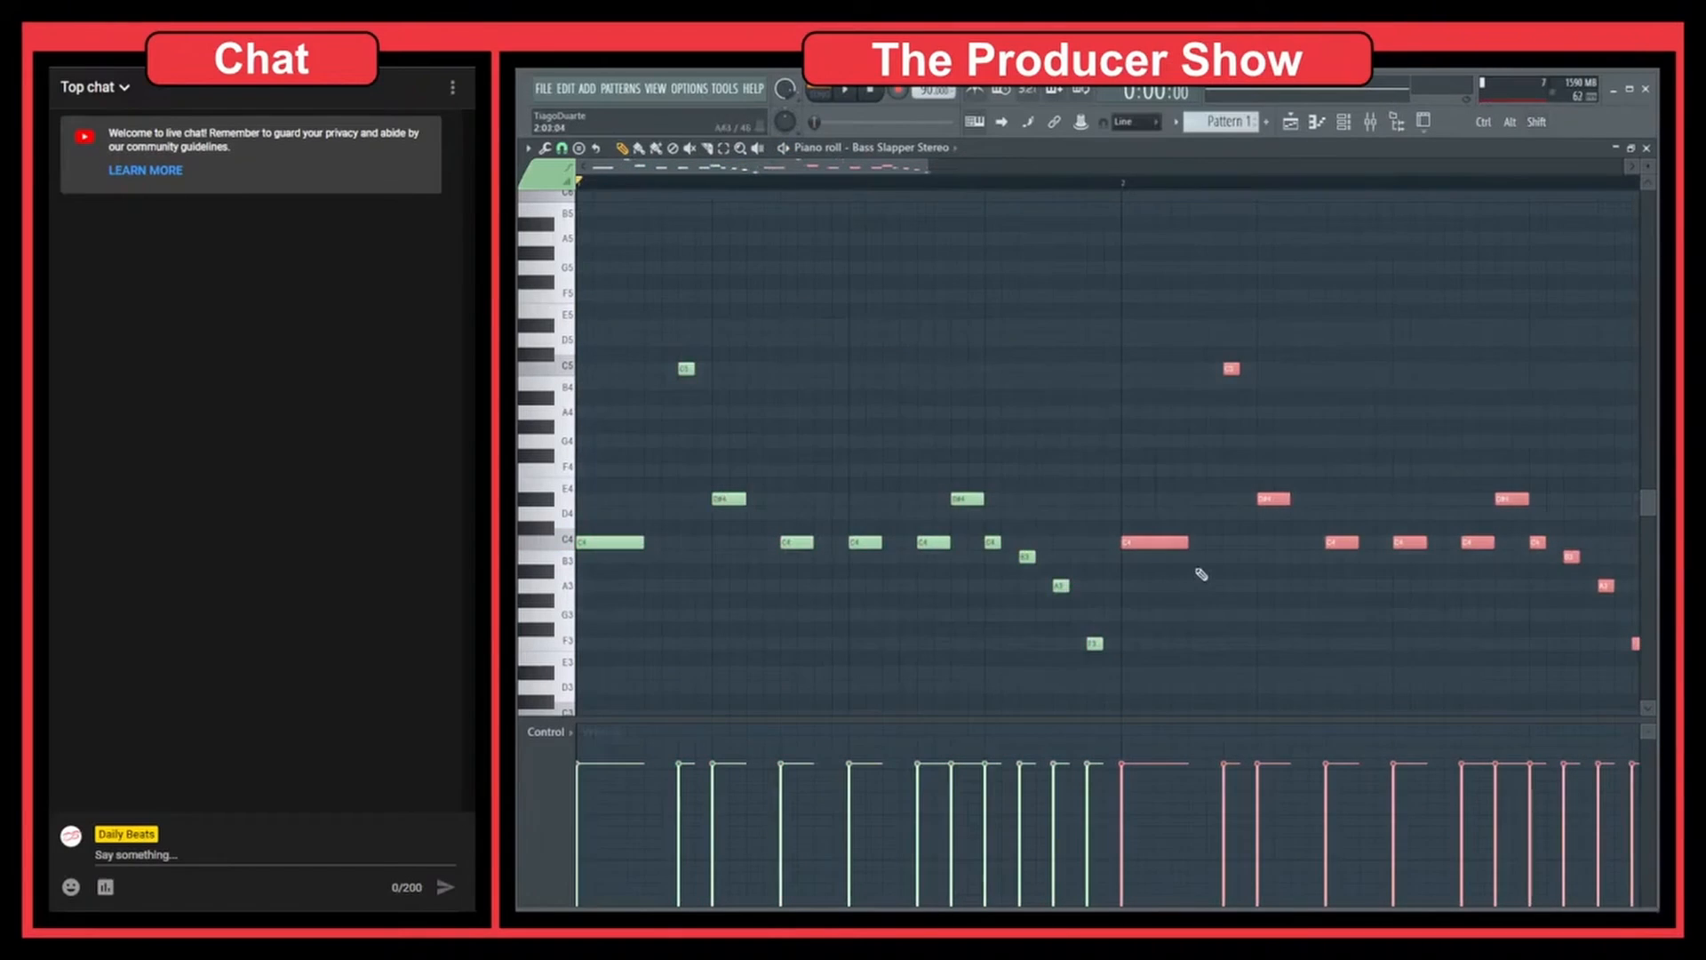
{"action": "left_click_drag", "start_coordinate": [1303, 567], "coordinate": [1238, 595]}
{"action": "scroll", "coordinate": [1200, 615], "scroll_direction": "down", "scroll_amount": 3}
{"action": "left_click", "coordinate": [1146, 641], "text": "ctrl"}
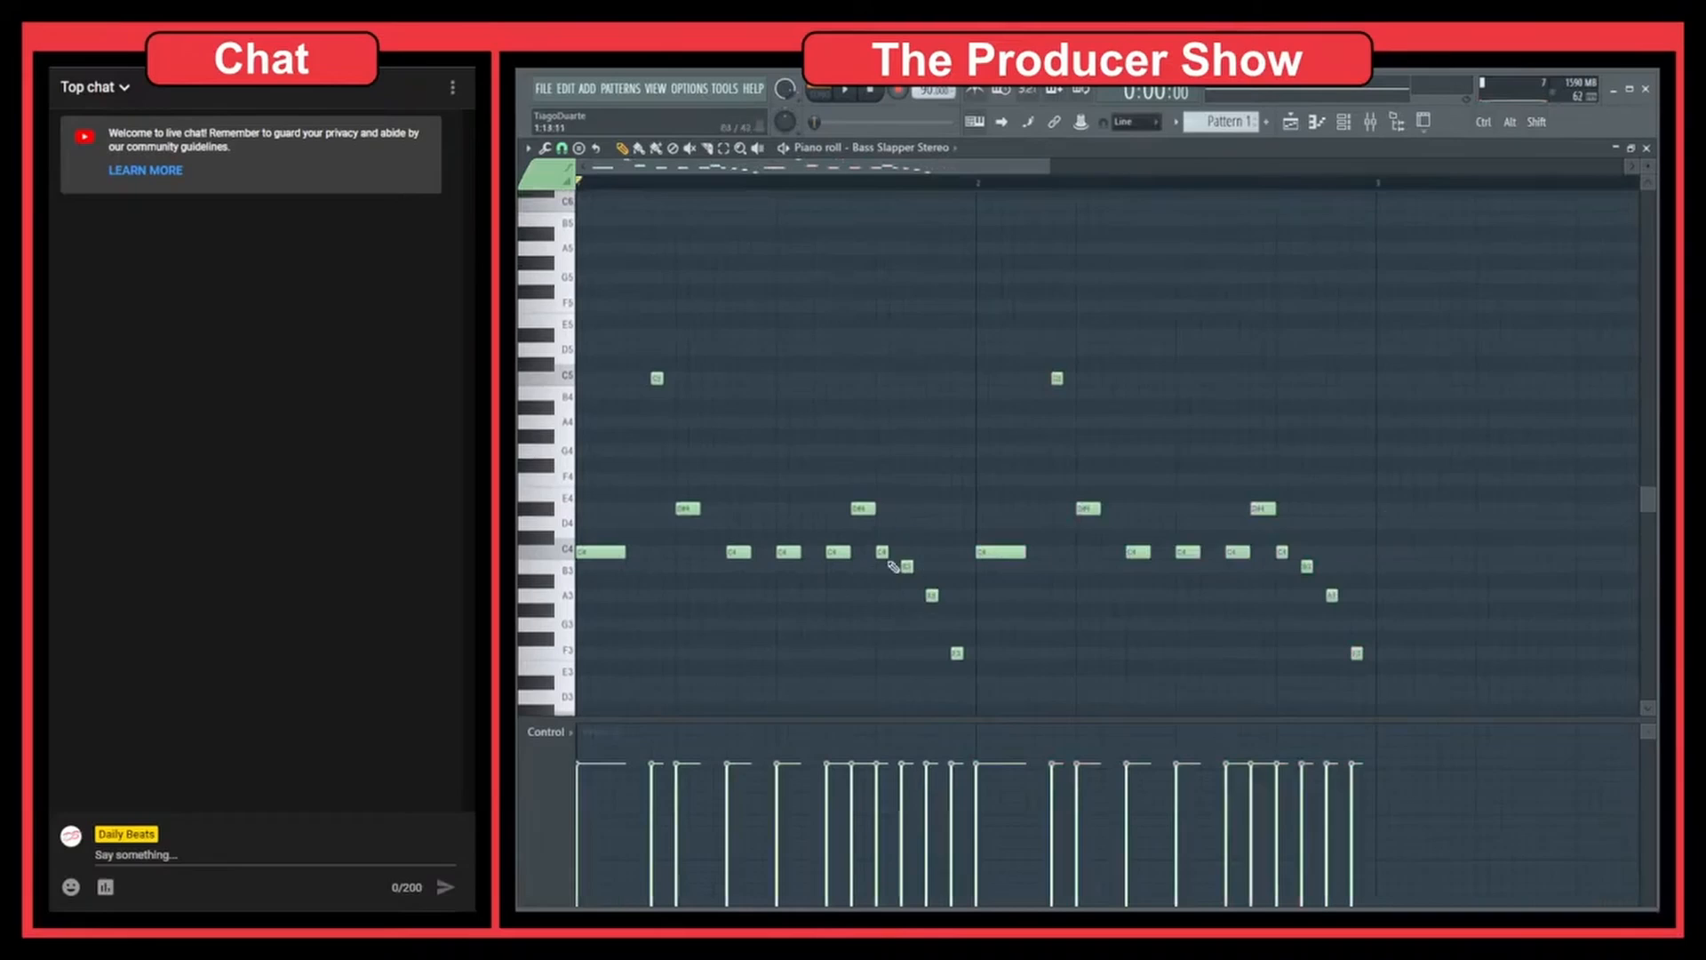
{"action": "left_click_drag", "start_coordinate": [878, 517], "coordinate": [965, 693]}
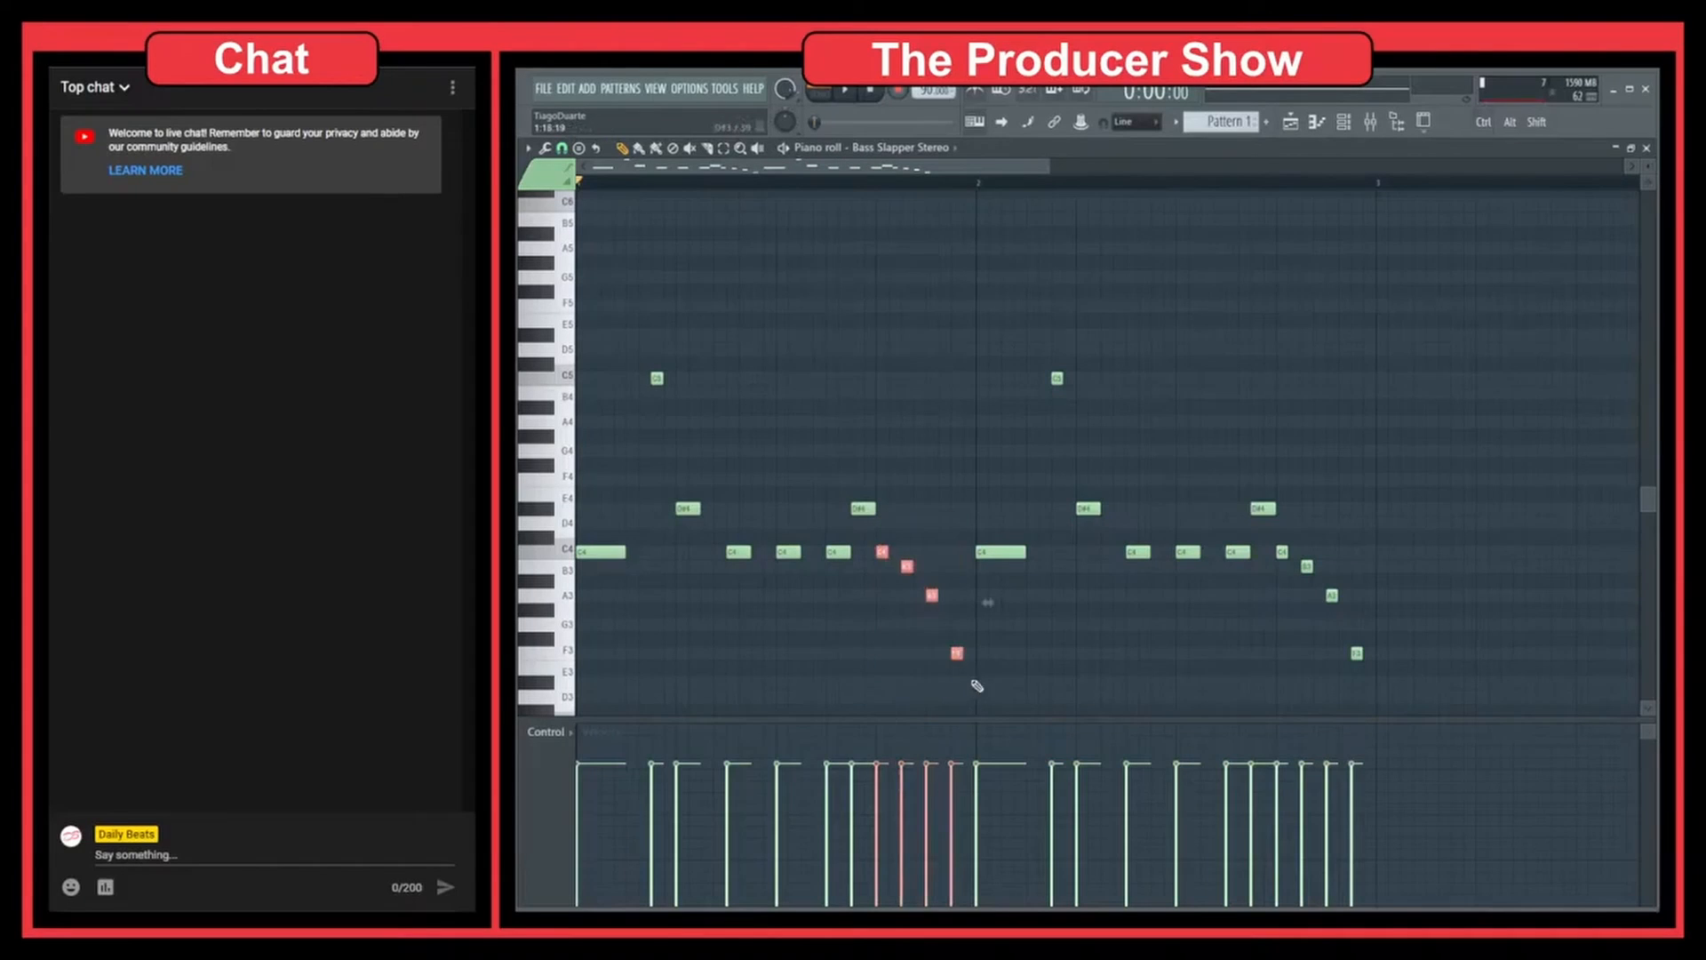
{"action": "left_click", "coordinate": [972, 678], "text": "ctrl"}
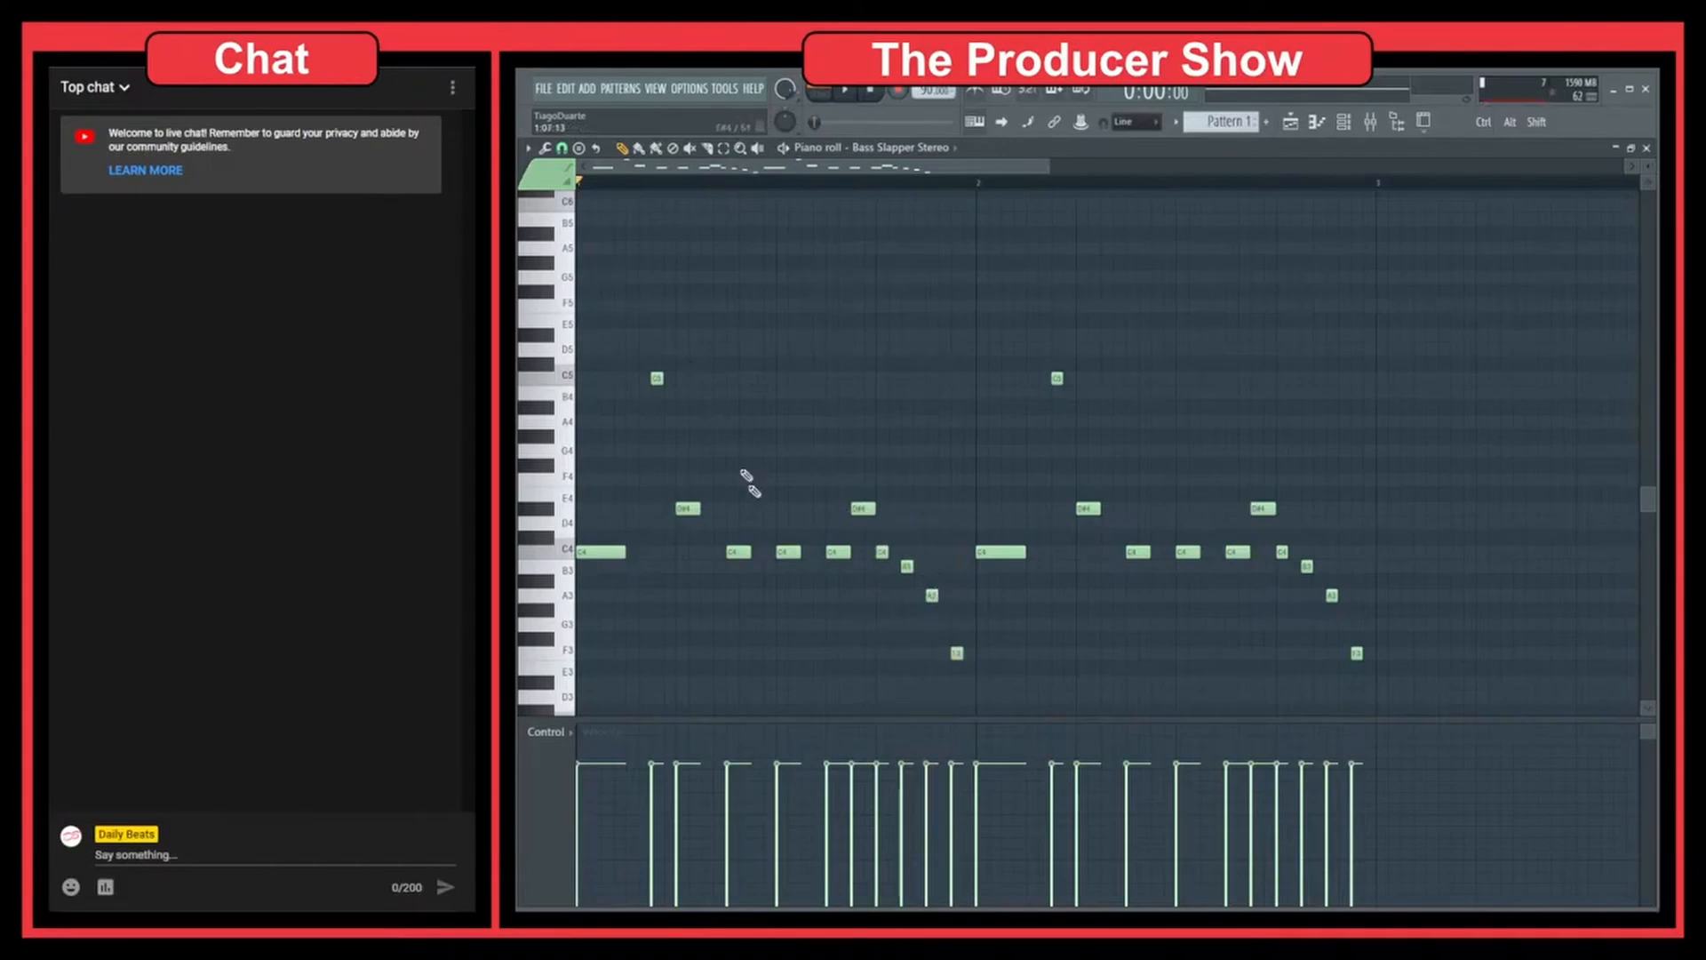
In bar 2, raise the C4 notes on steps 9 and 11 to C5 and D#5, step 12 to G4, and step 13 to D#4.
{"action": "left_click_drag", "start_coordinate": [1183, 552], "coordinate": [1178, 394]}
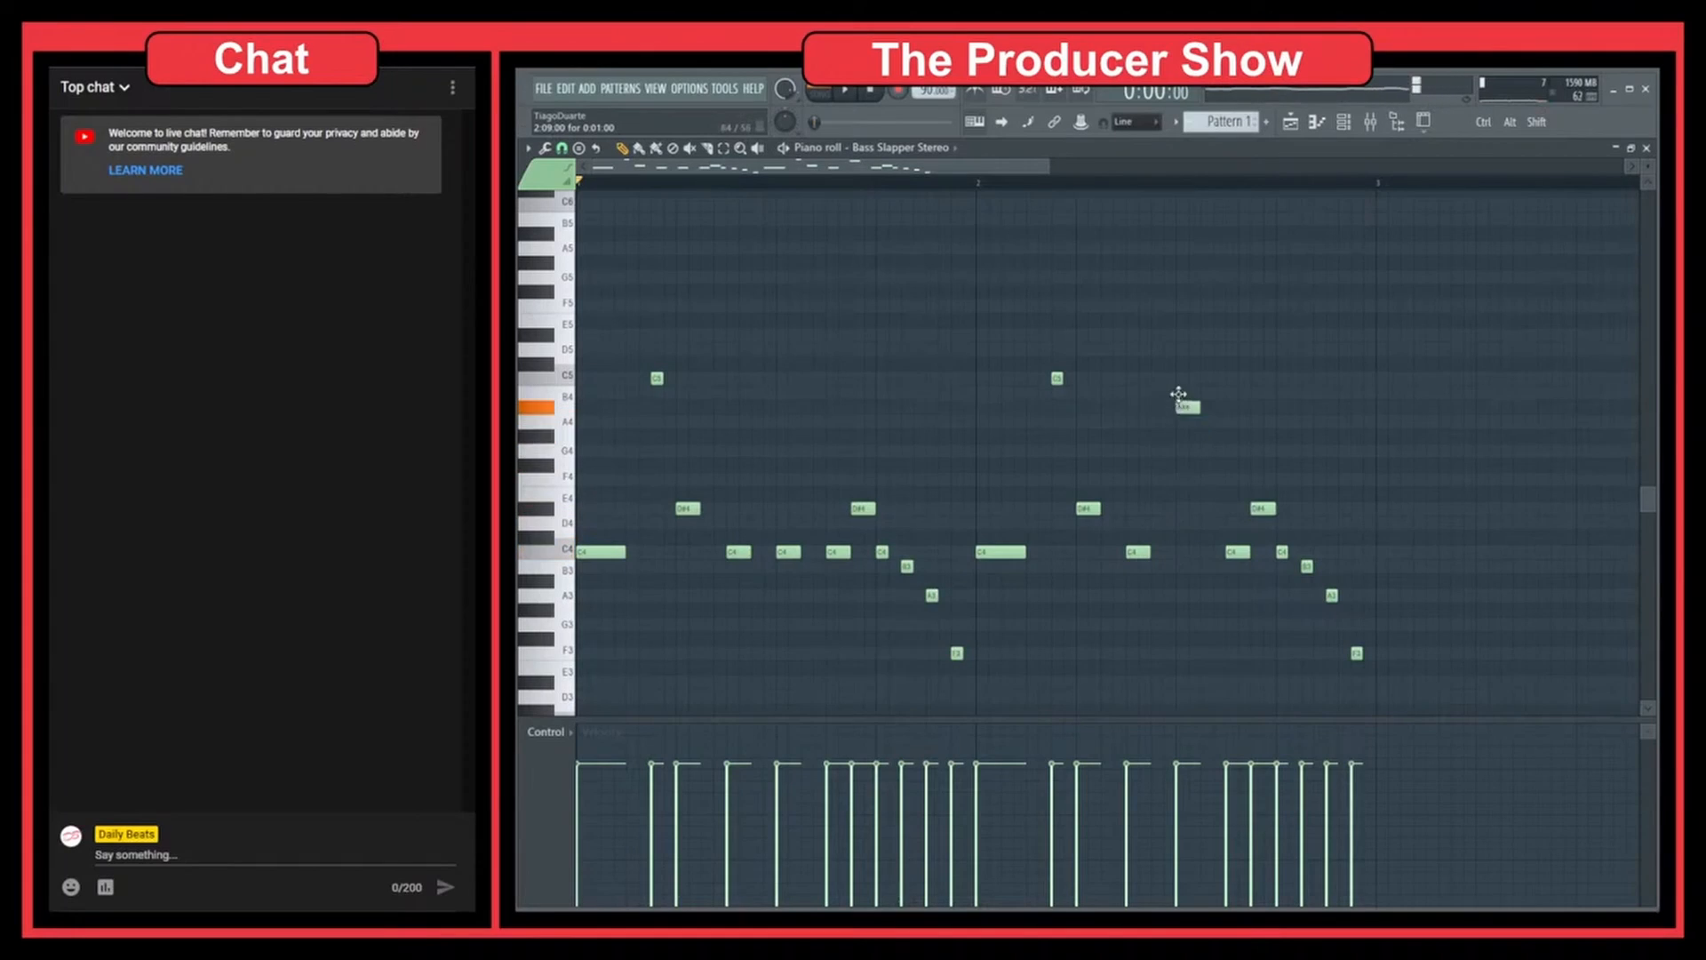
{"action": "left_click_drag", "start_coordinate": [1231, 552], "coordinate": [1235, 343]}
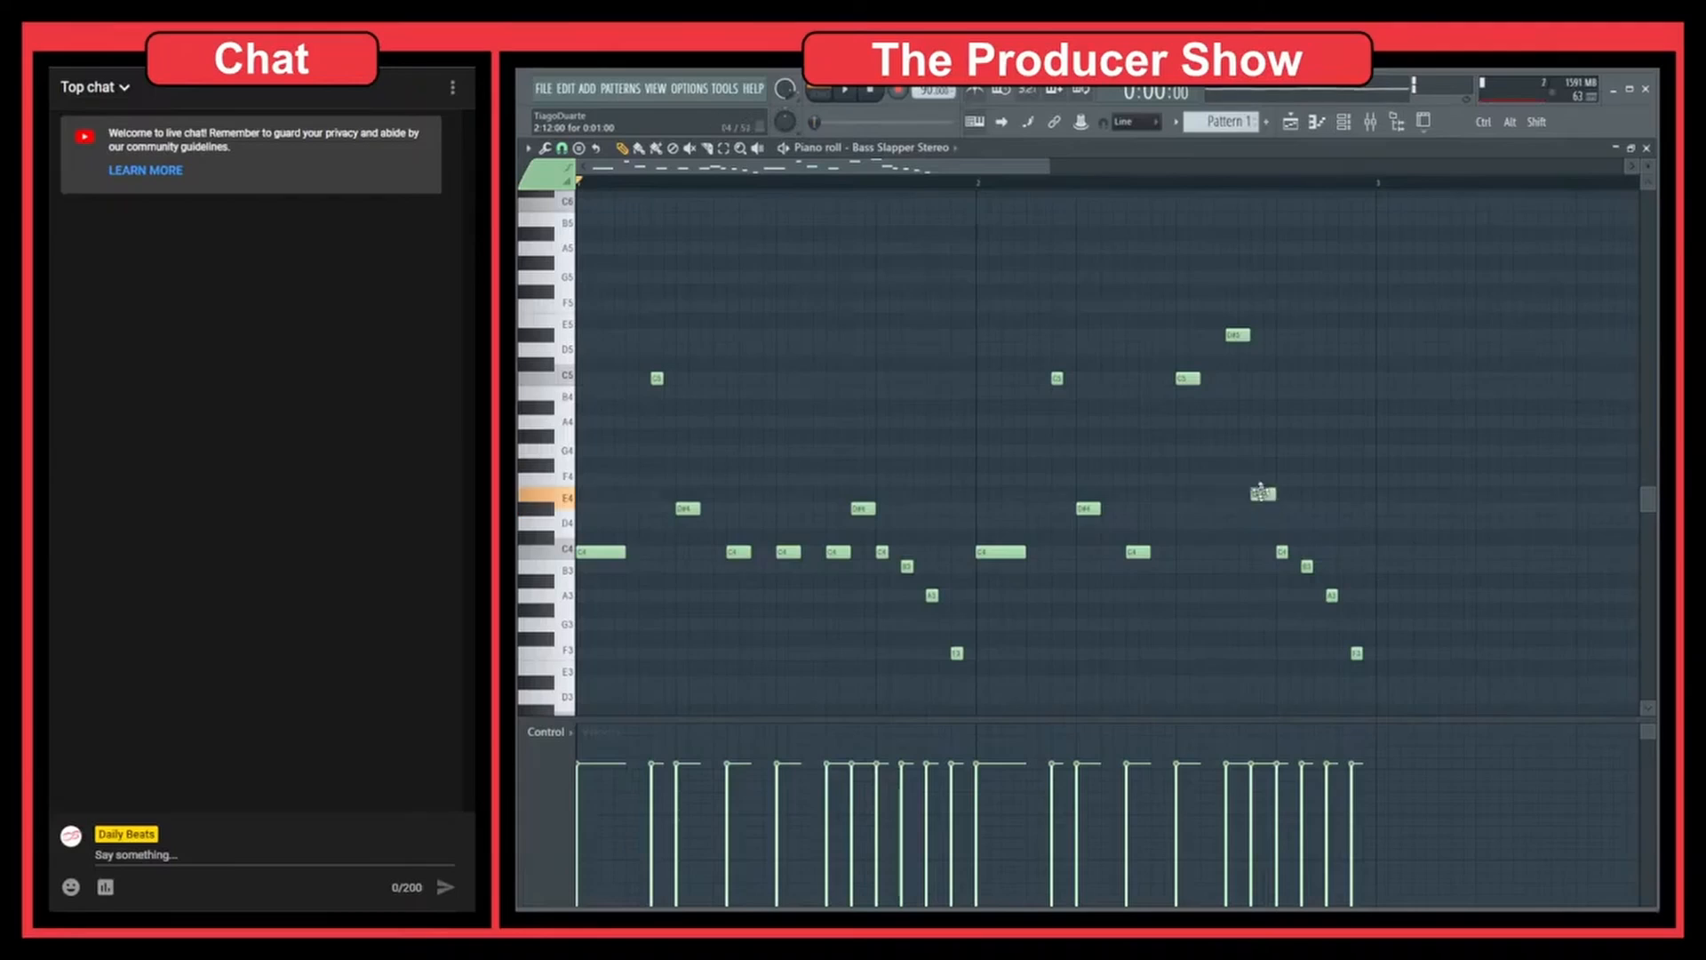
{"action": "left_click_drag", "start_coordinate": [1283, 553], "coordinate": [1278, 433]}
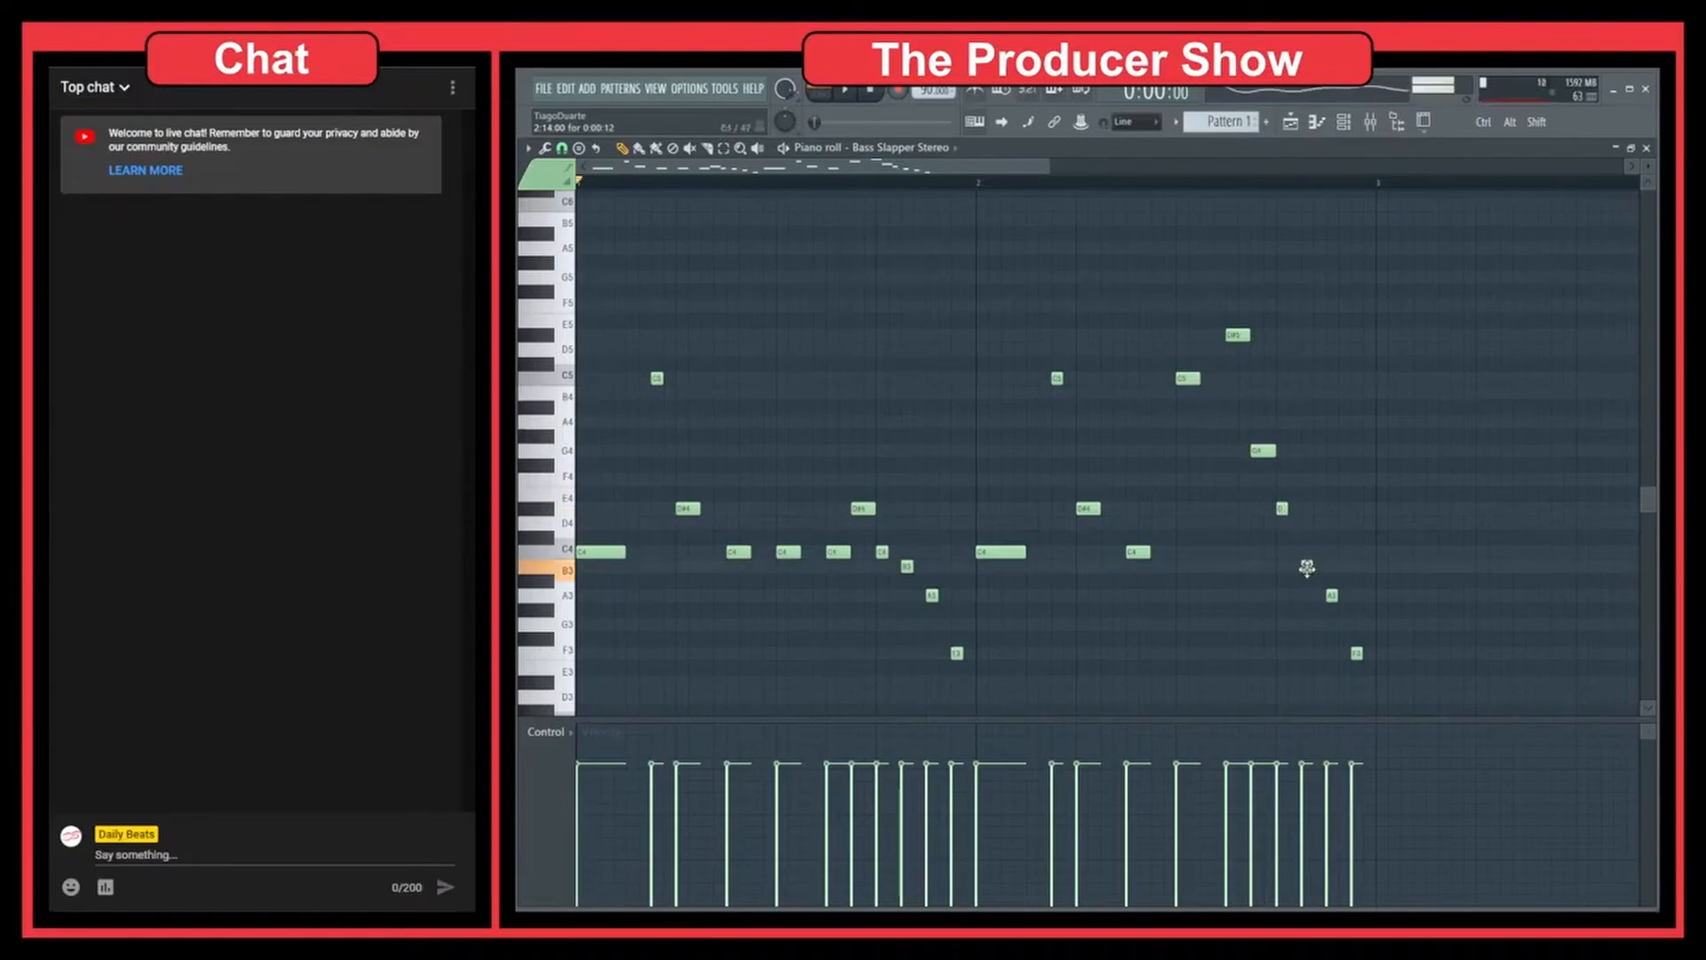
Raise the last three notes of bar 2 to D#4, G4 and F4, and play the pattern.
{"action": "left_click_drag", "start_coordinate": [1332, 597], "coordinate": [1322, 479]}
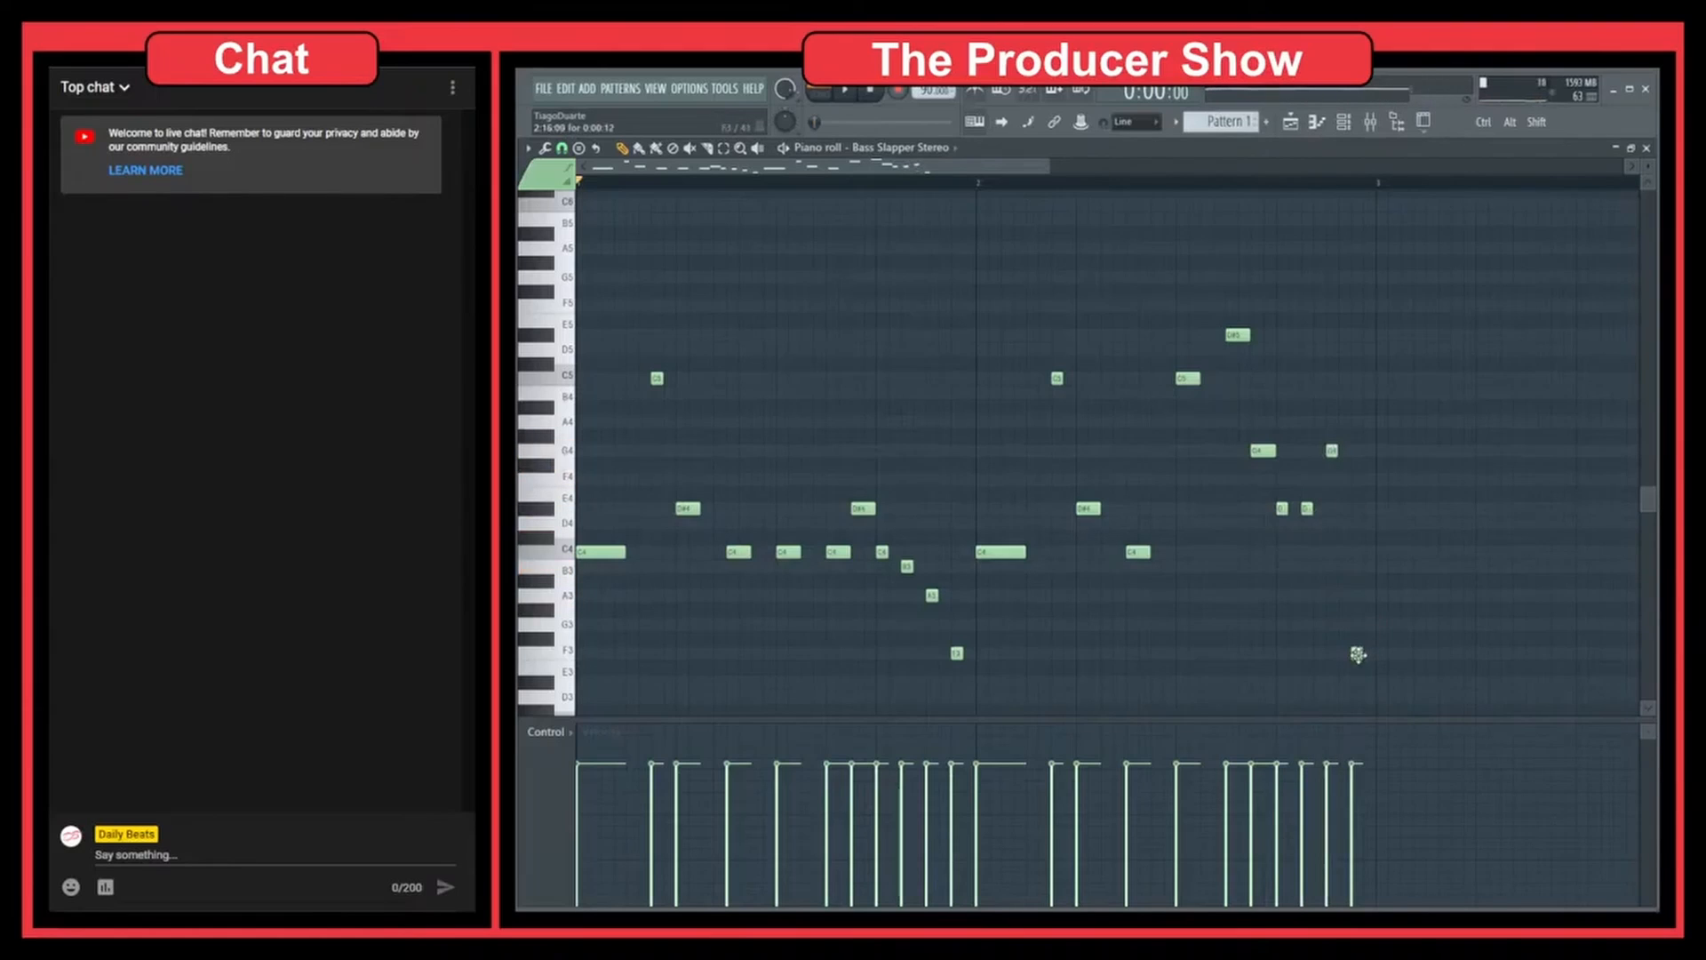
{"action": "left_click_drag", "start_coordinate": [1356, 465], "coordinate": [1356, 484]}
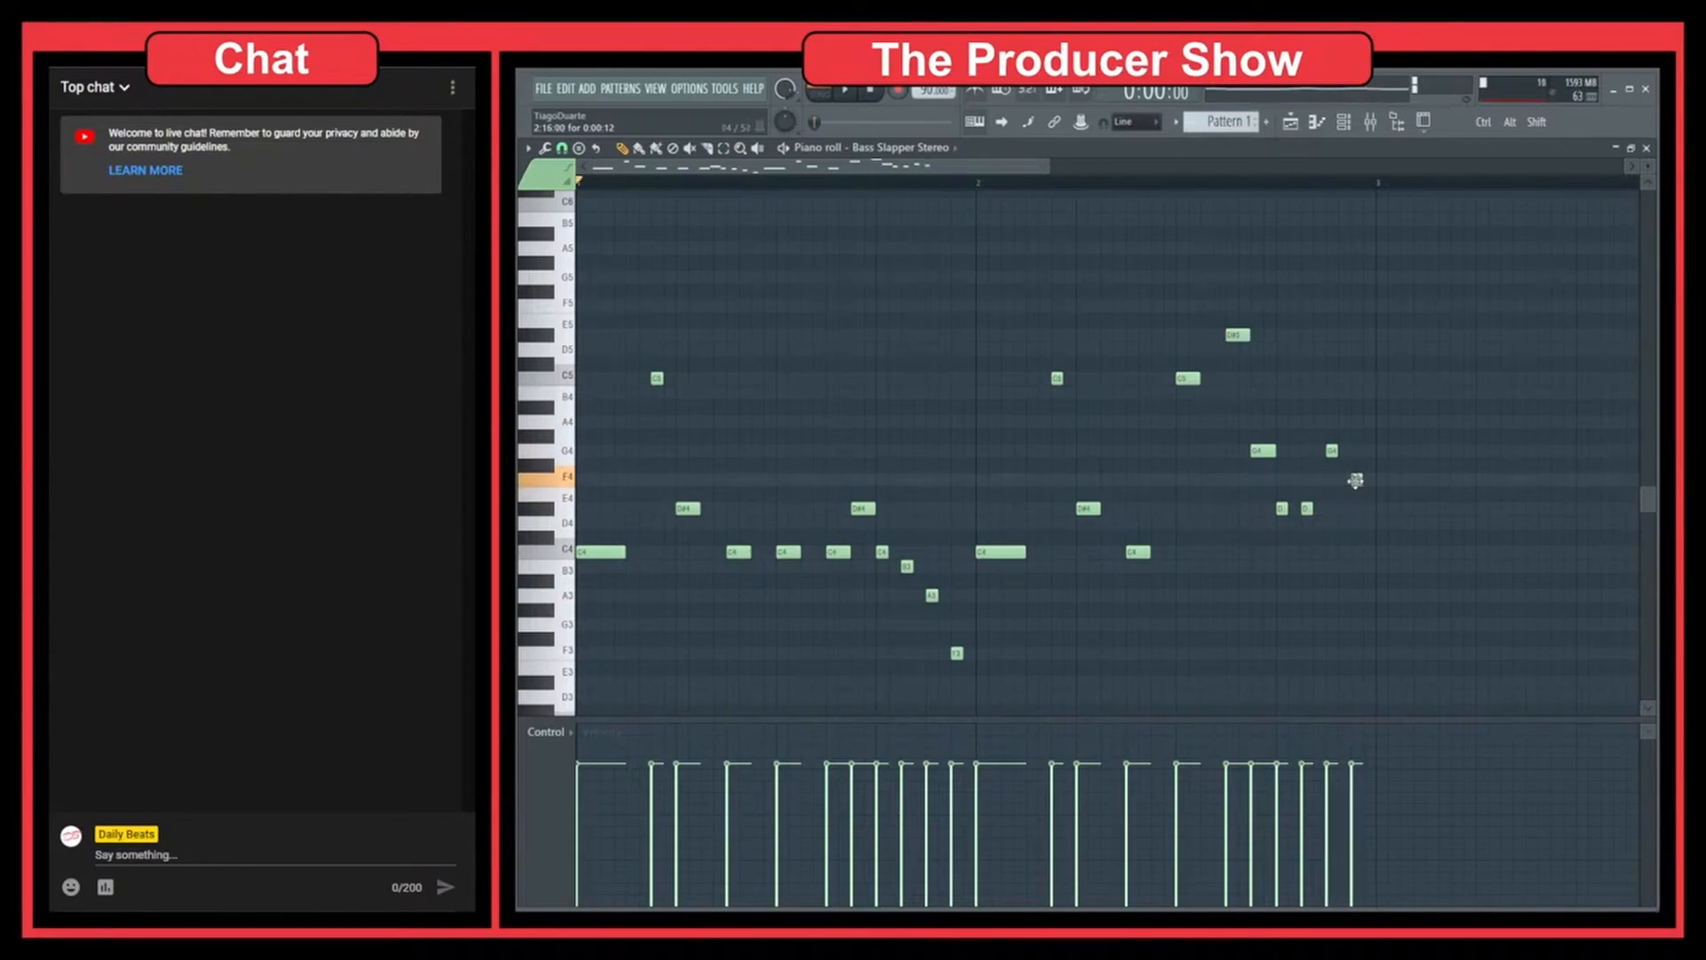
{"action": "key", "text": "space"}
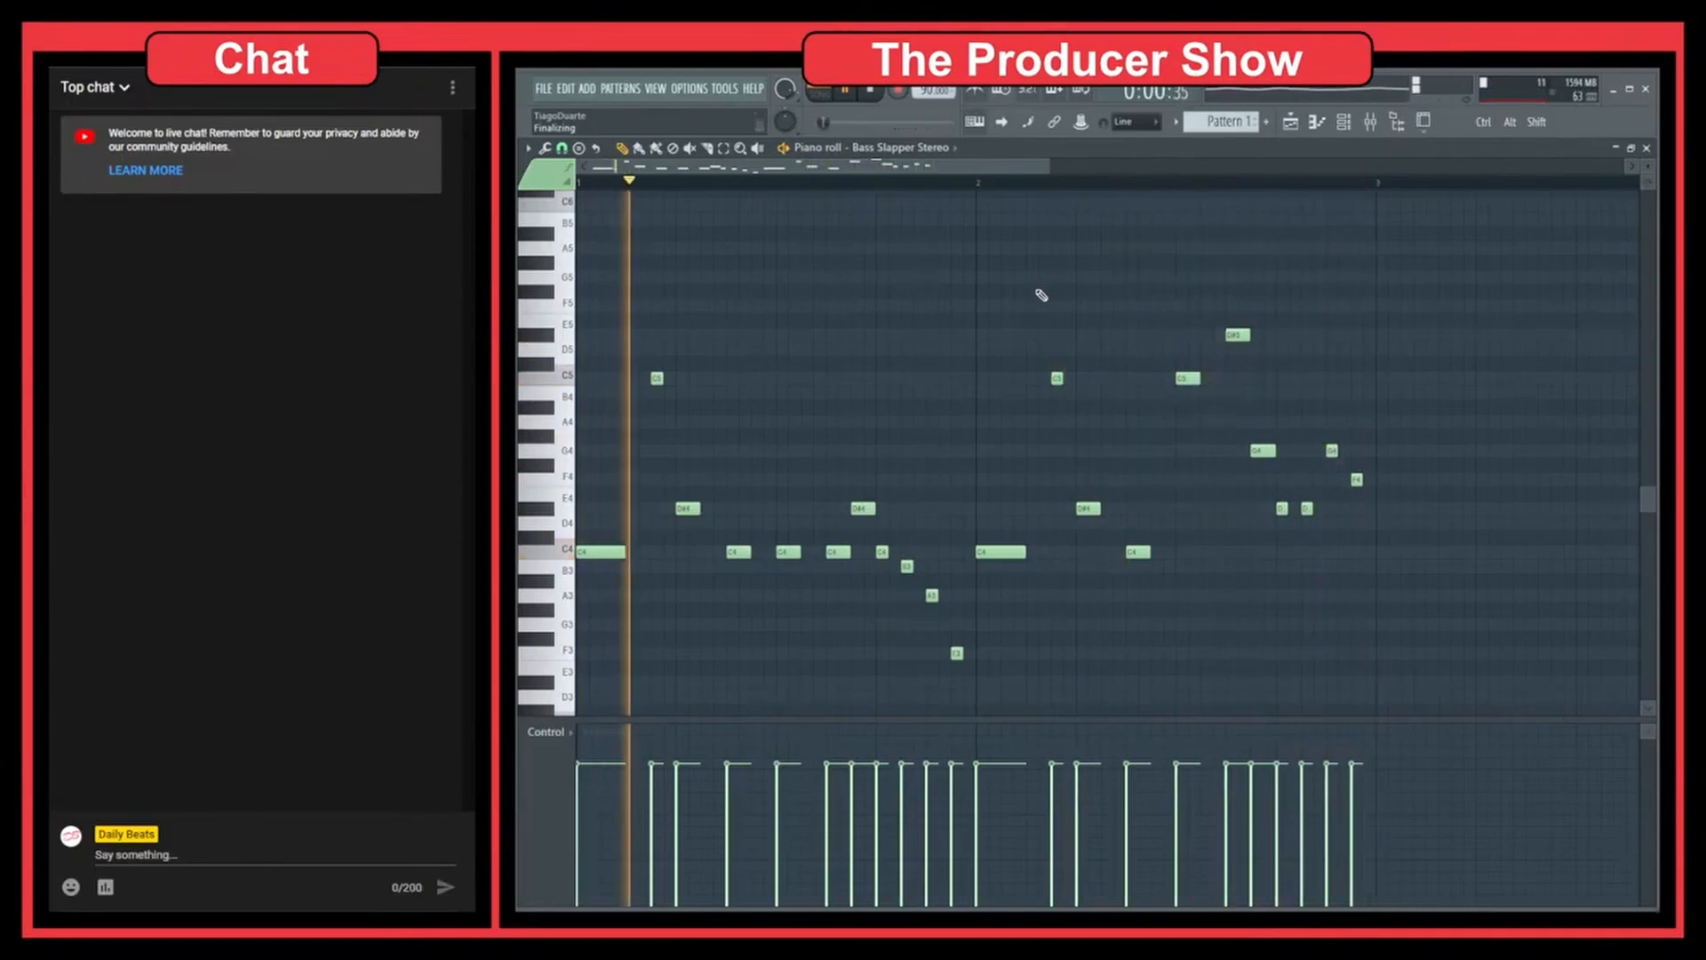
During playback, lower bar 2's step-12 note to F4 and step-13 note to C4, and lengthen the short C4, D#4 and final F4 notes.
{"action": "left_click_drag", "start_coordinate": [1280, 508], "coordinate": [1280, 552]}
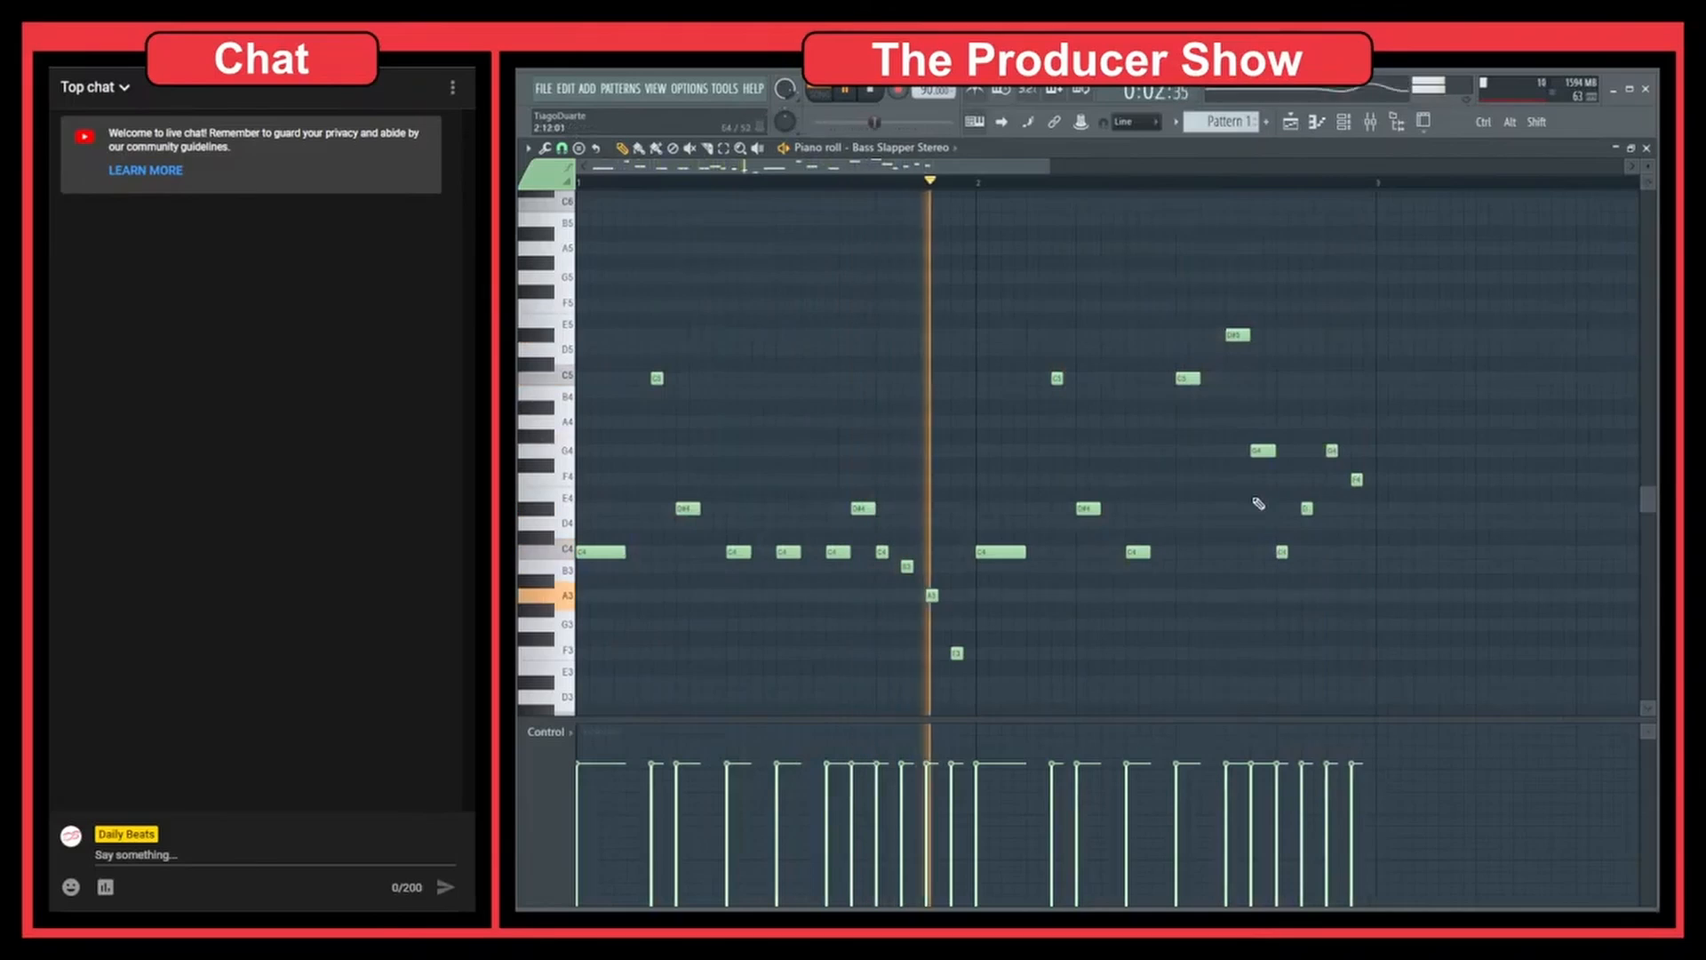
{"action": "left_click_drag", "start_coordinate": [1263, 450], "coordinate": [1263, 480]}
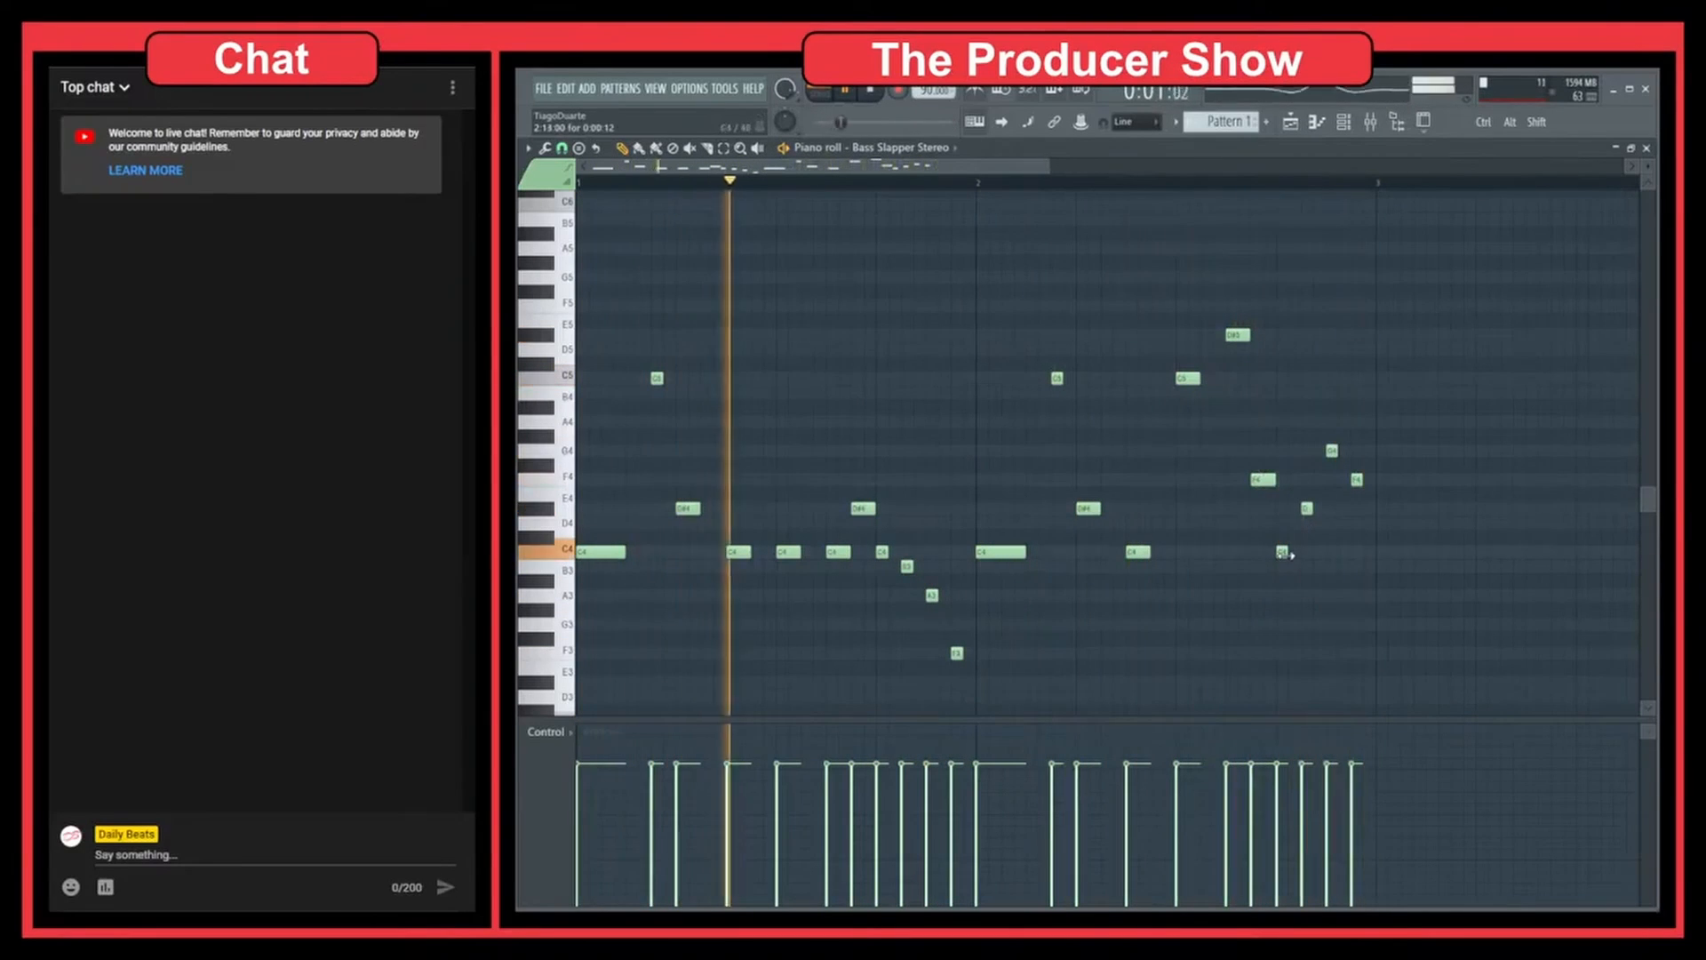
{"action": "left_click_drag", "start_coordinate": [1286, 556], "coordinate": [1369, 480]}
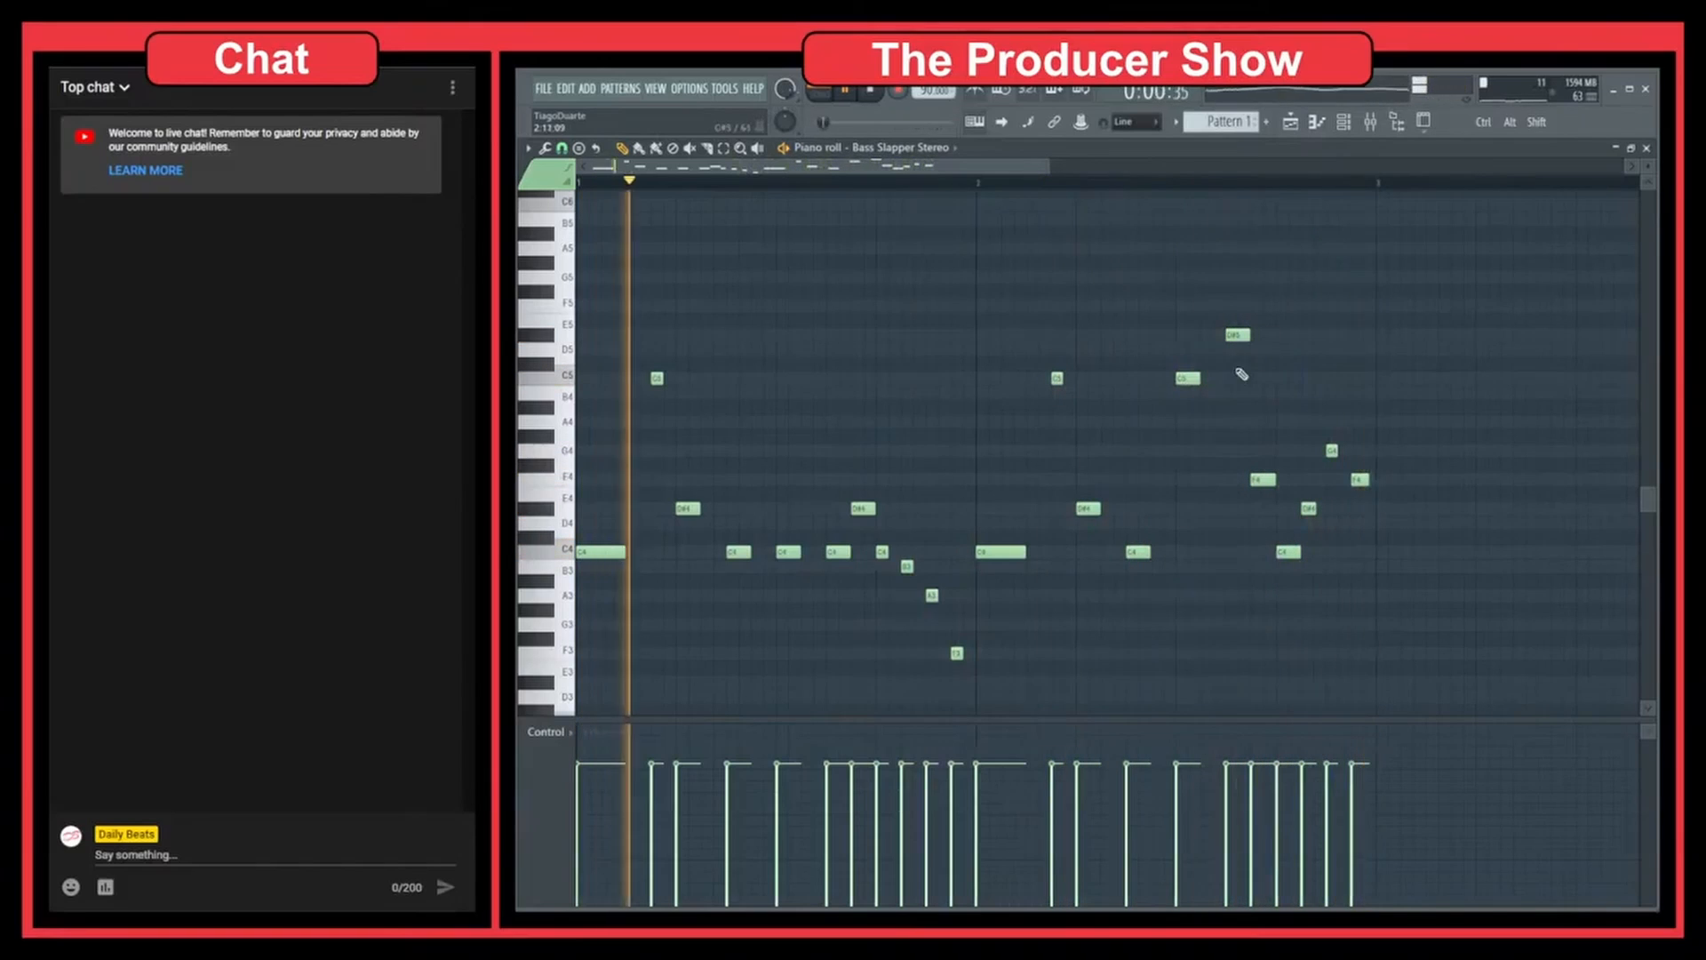
Stop playback, lower the D#5 note on step 11 of bar 2 to D#4, and replay the pattern.
{"action": "key", "text": "space"}
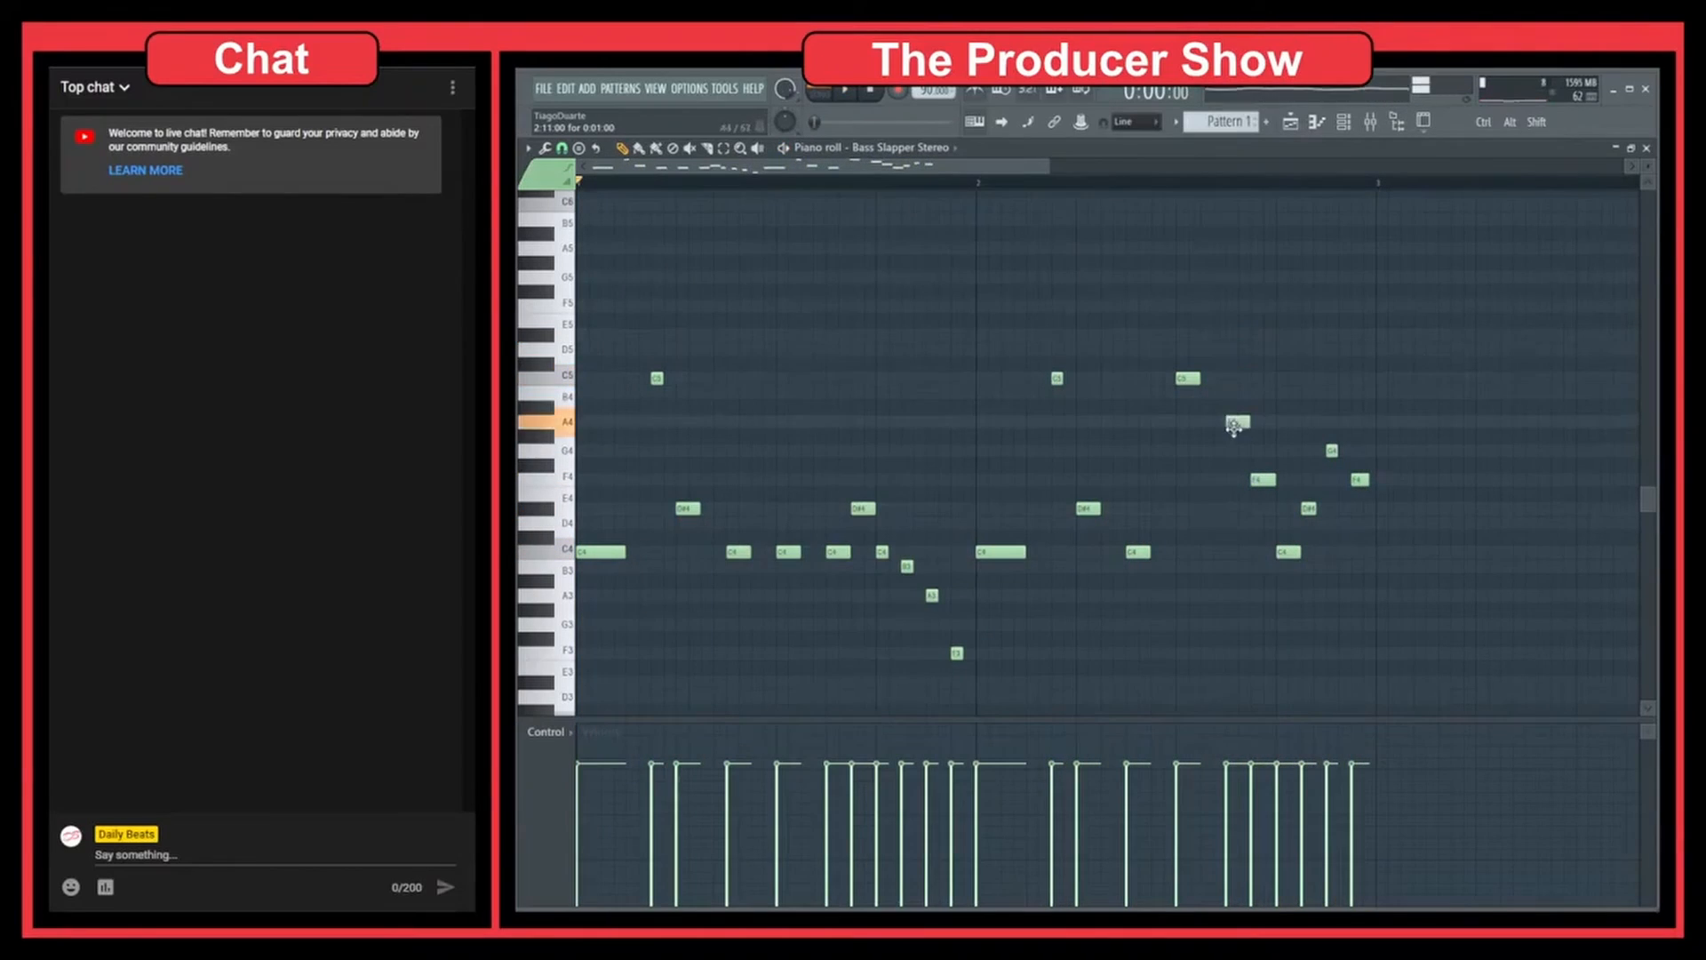
{"action": "left_click_drag", "start_coordinate": [1230, 539], "coordinate": [1224, 519]}
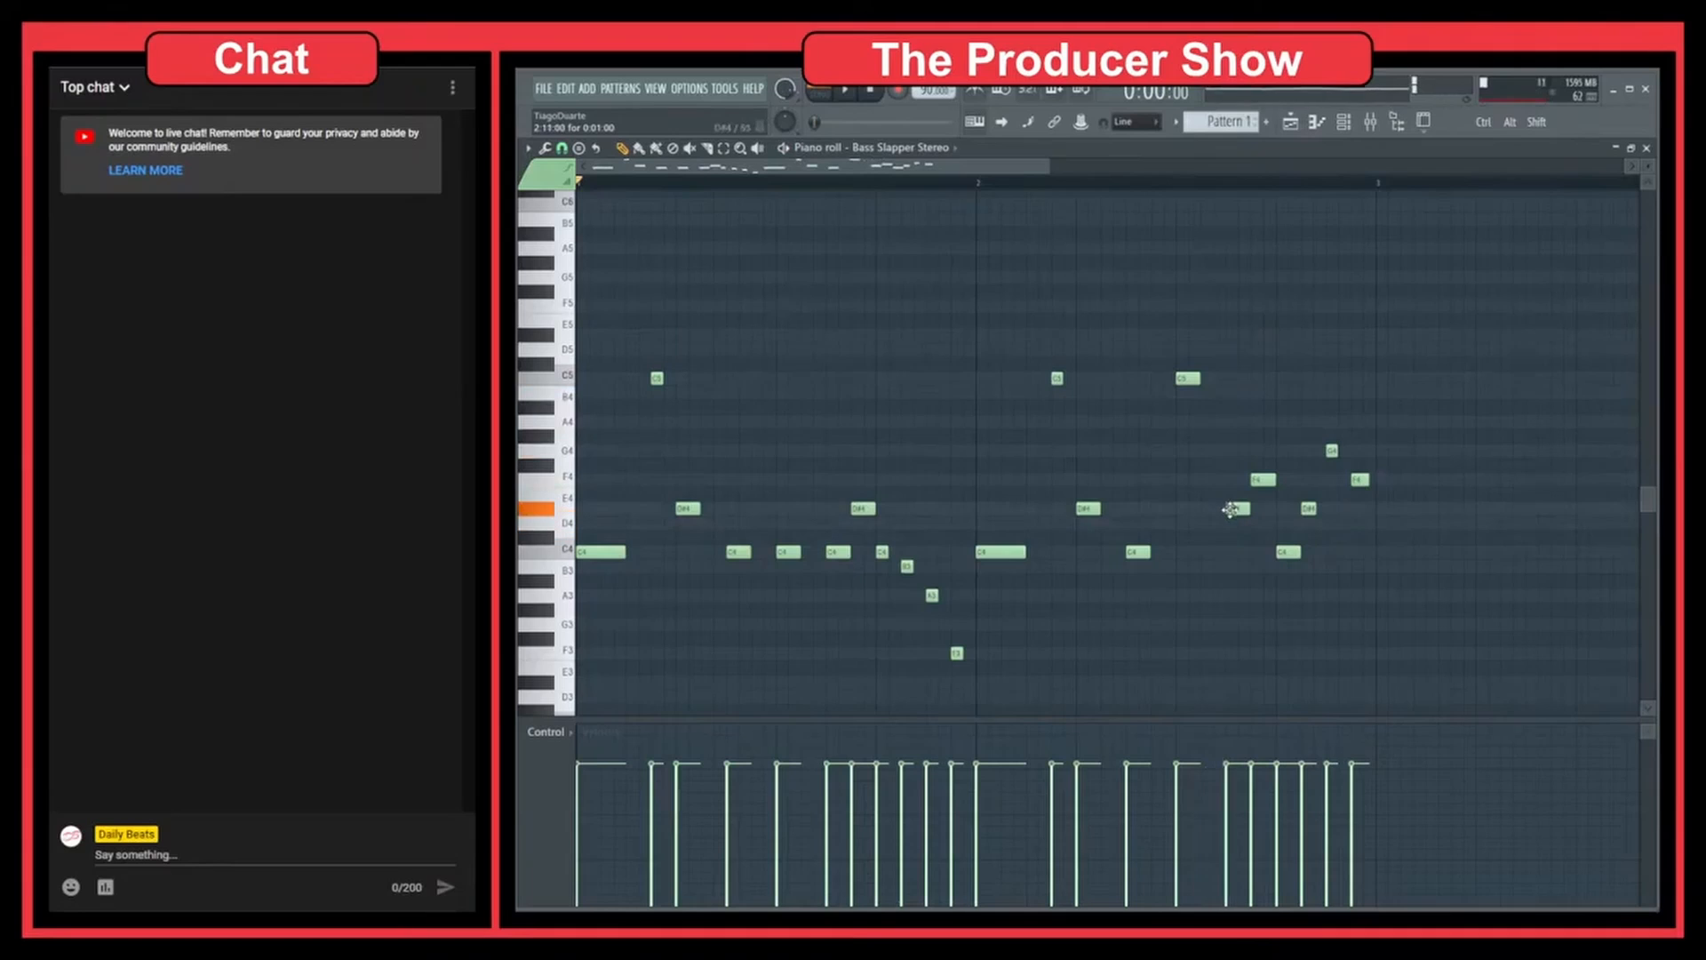
{"action": "key", "text": "space"}
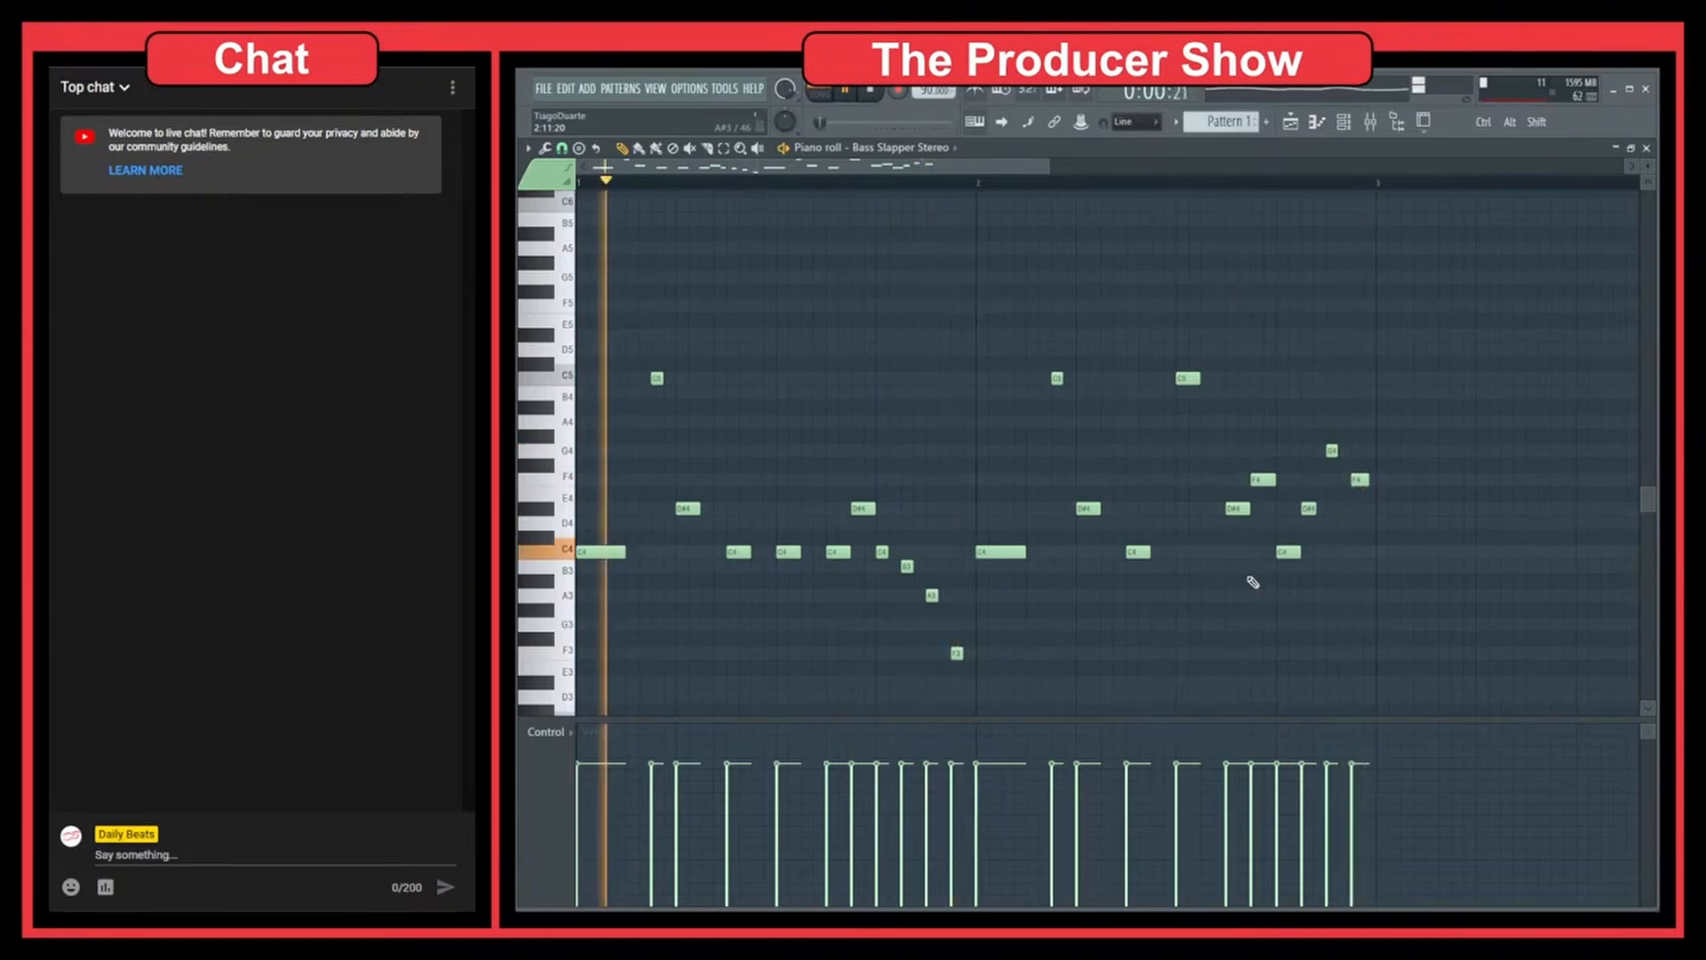
Open the Bass Slapper instrument and load its Pretty Basic preset while the pattern plays.
{"action": "key", "text": "F7"}
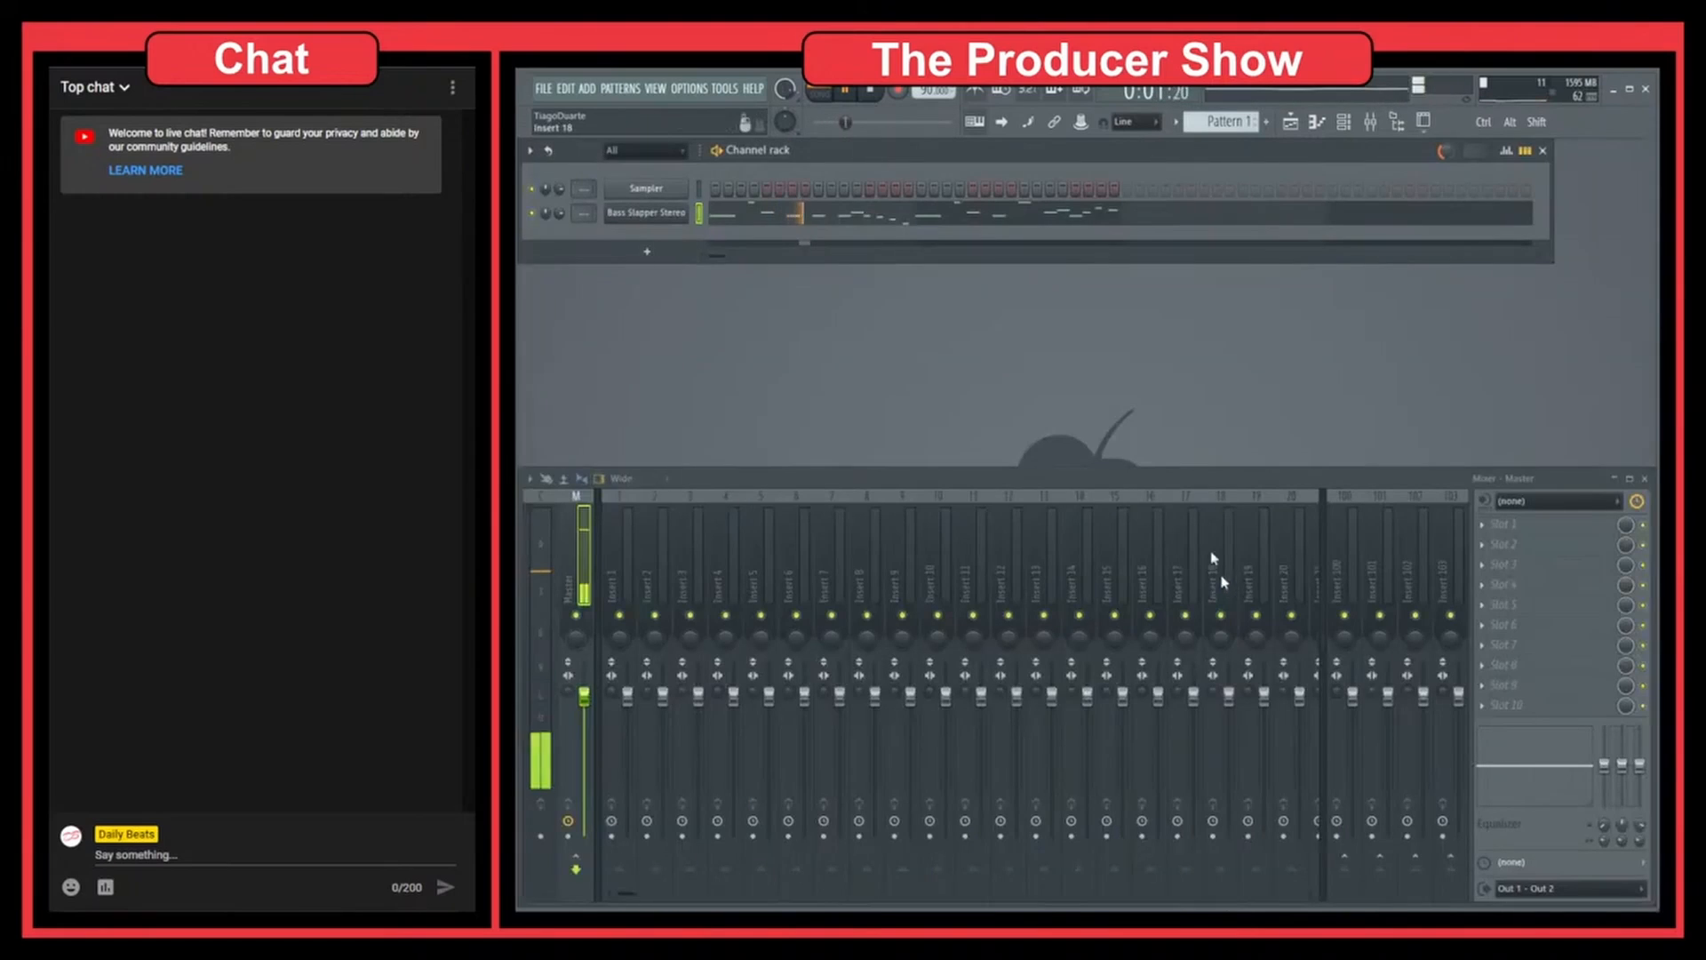
{"action": "left_click", "coordinate": [680, 213]}
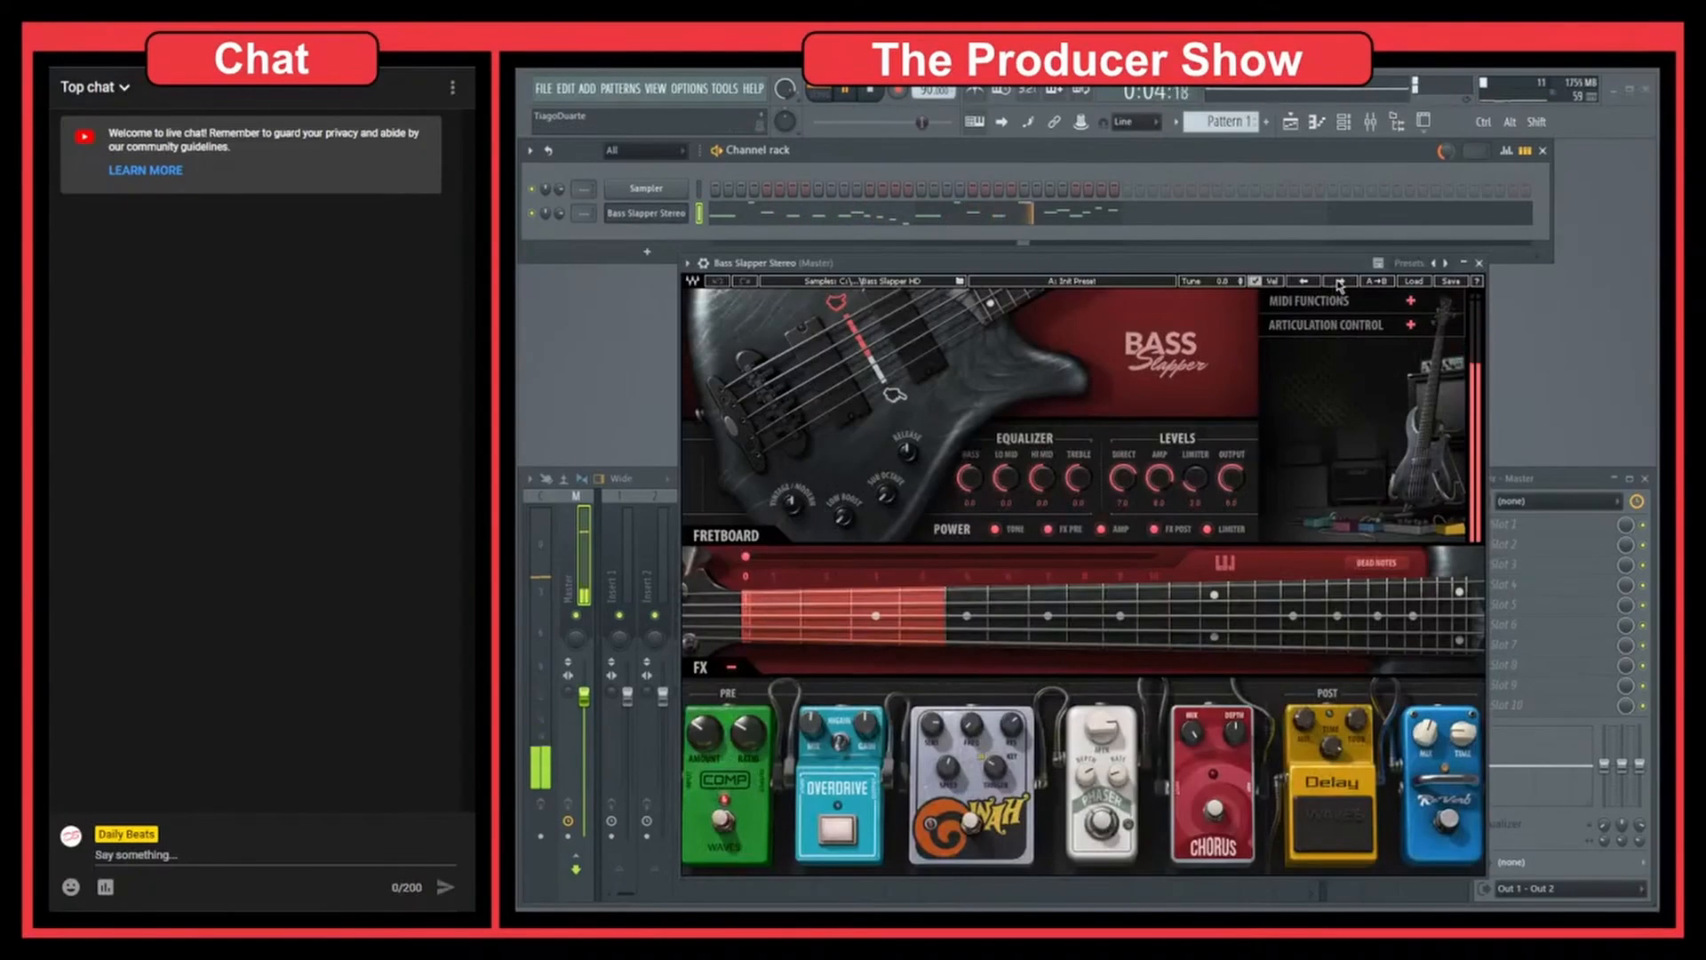
{"action": "left_click", "coordinate": [1341, 282]}
{"action": "left_click", "coordinate": [1403, 285]}
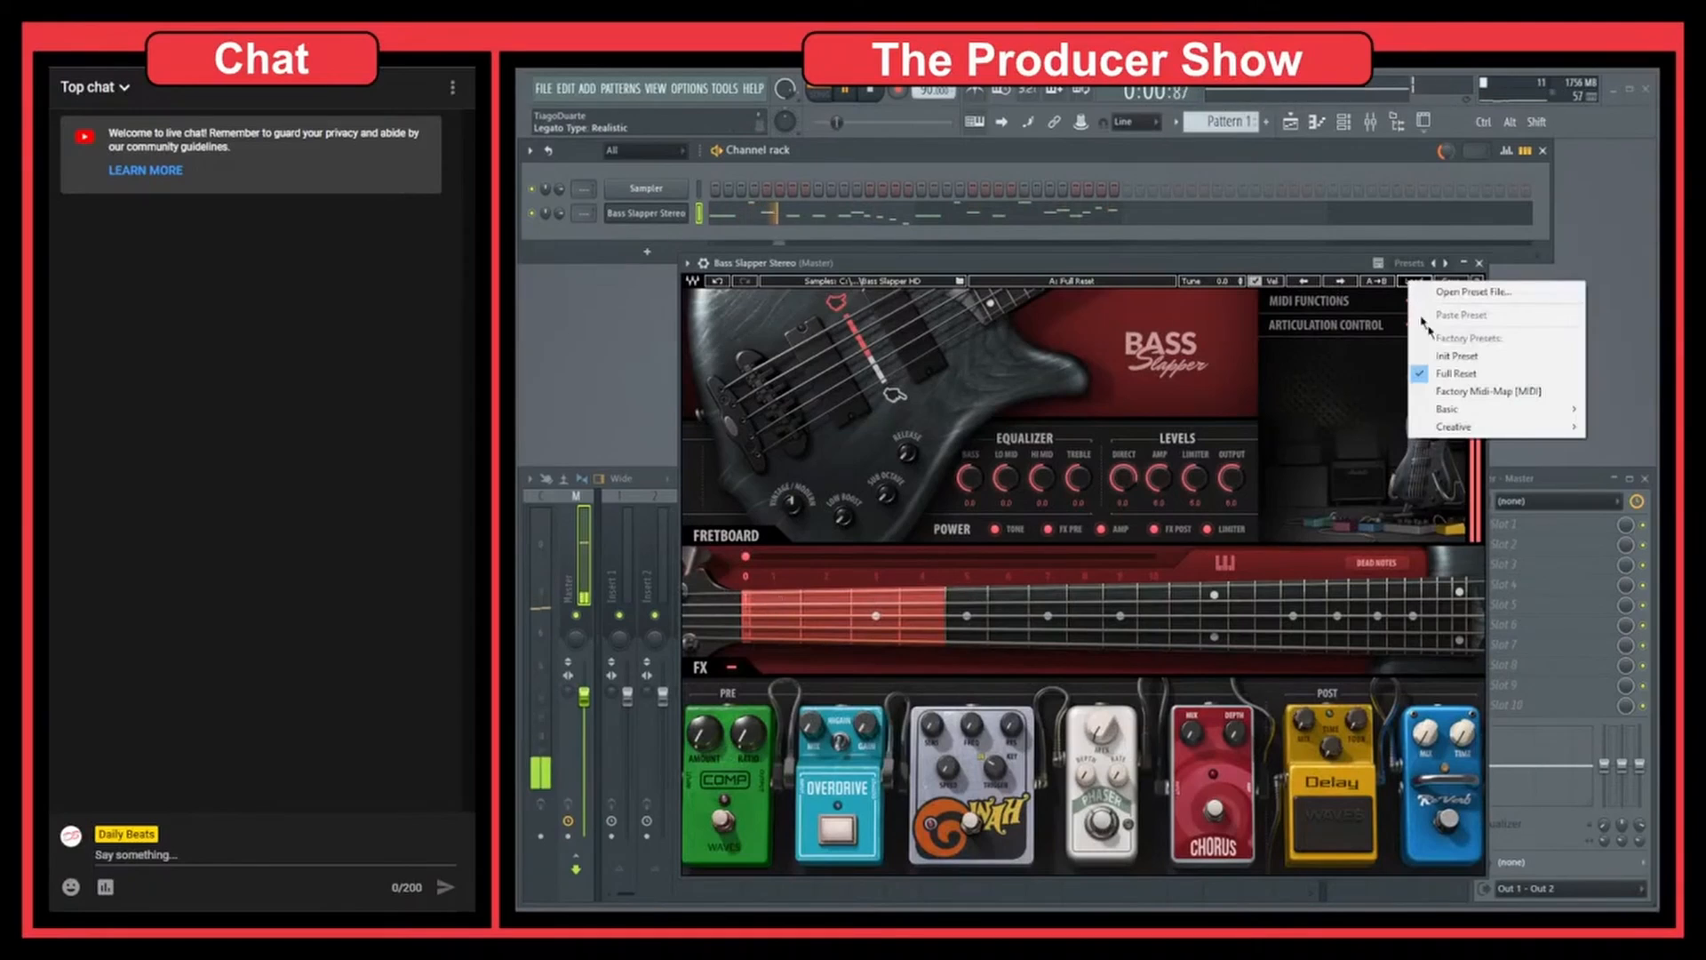
{"action": "mouse_move", "coordinate": [1464, 420]}
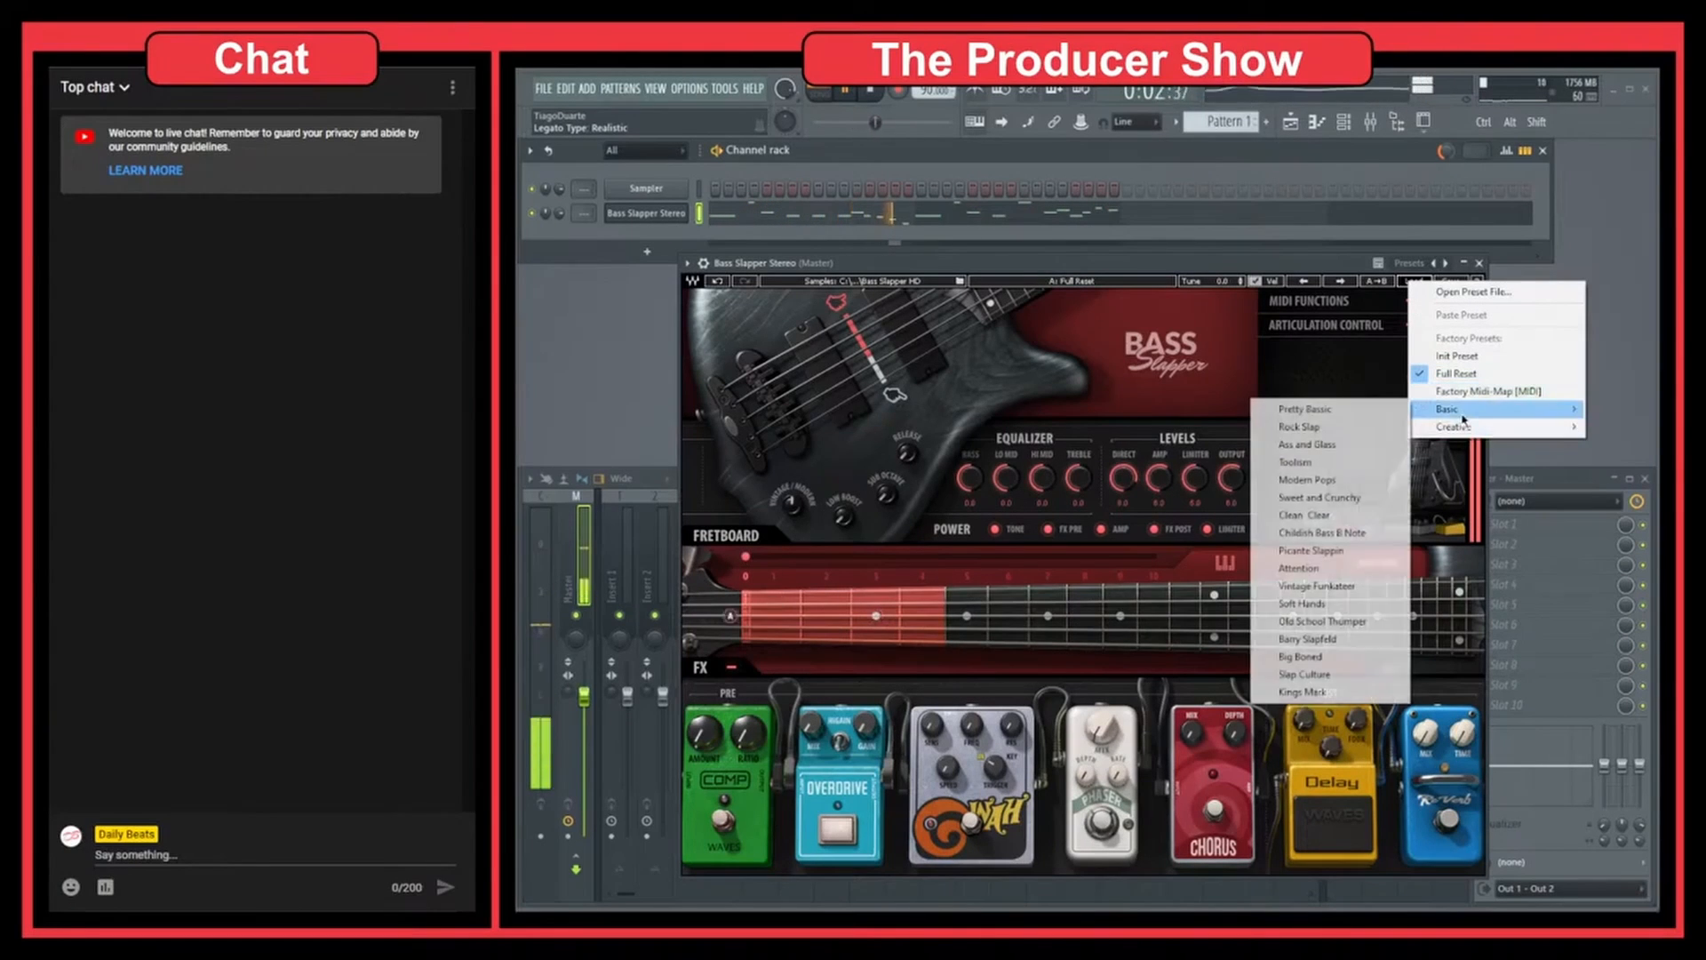
{"action": "left_click", "coordinate": [1305, 409]}
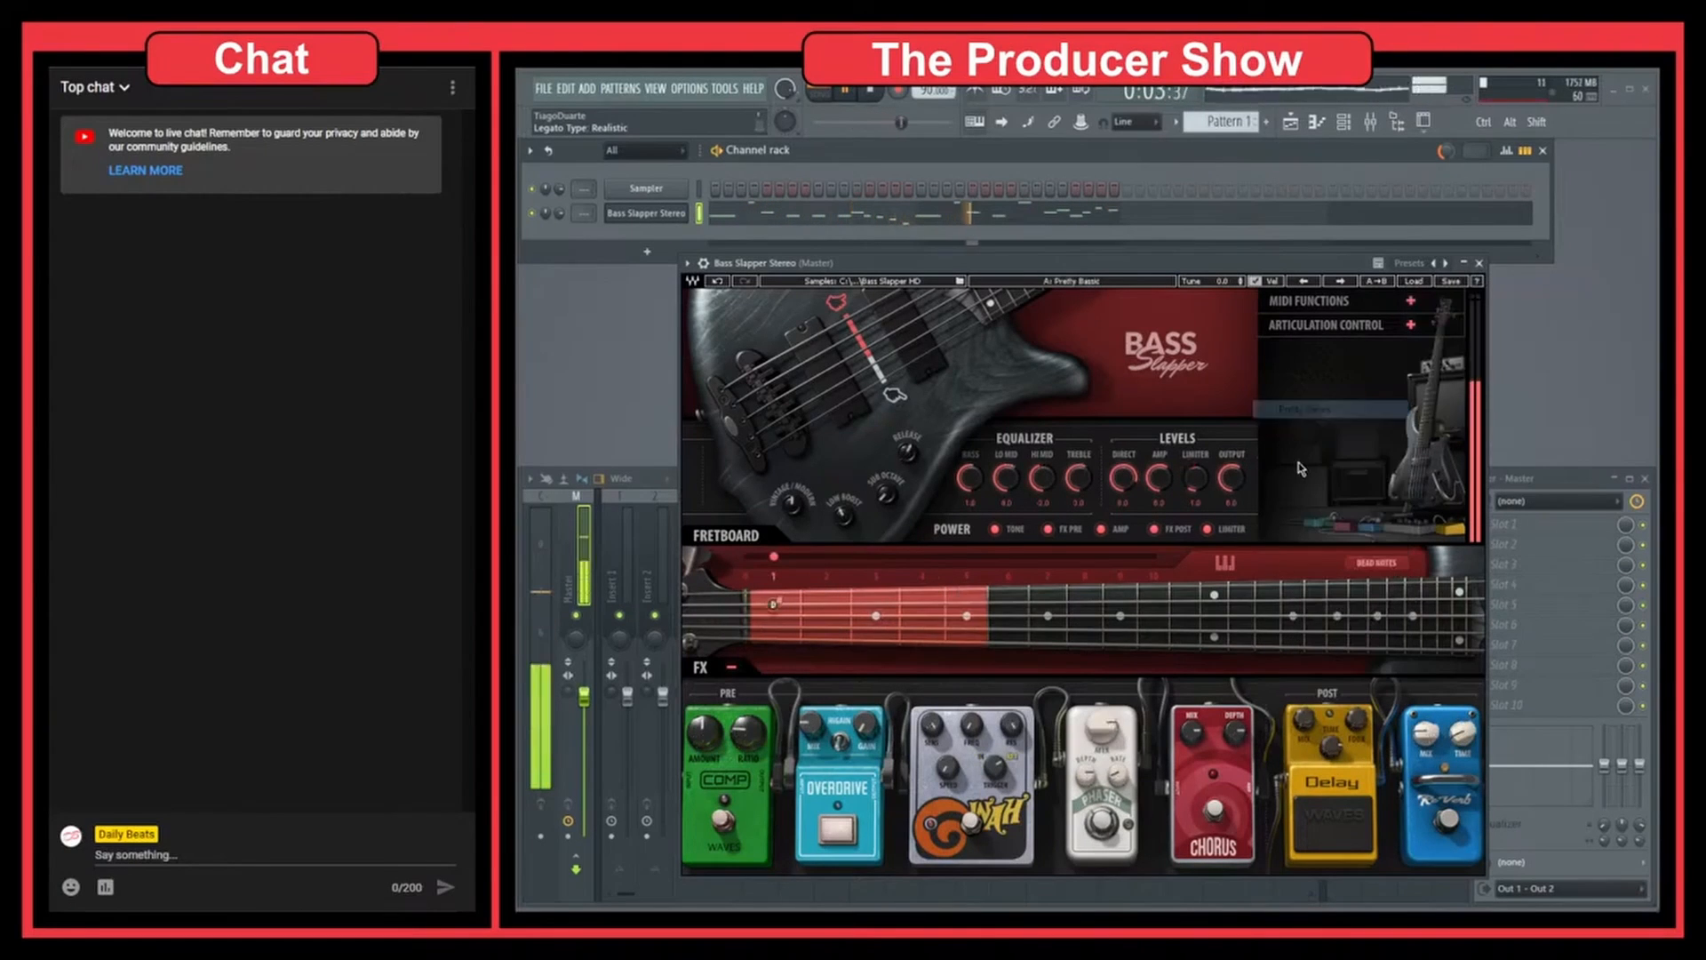
Audition the following Bass Slapper presets up to Toolkin and close the instrument.
{"action": "left_click", "coordinate": [1344, 285]}
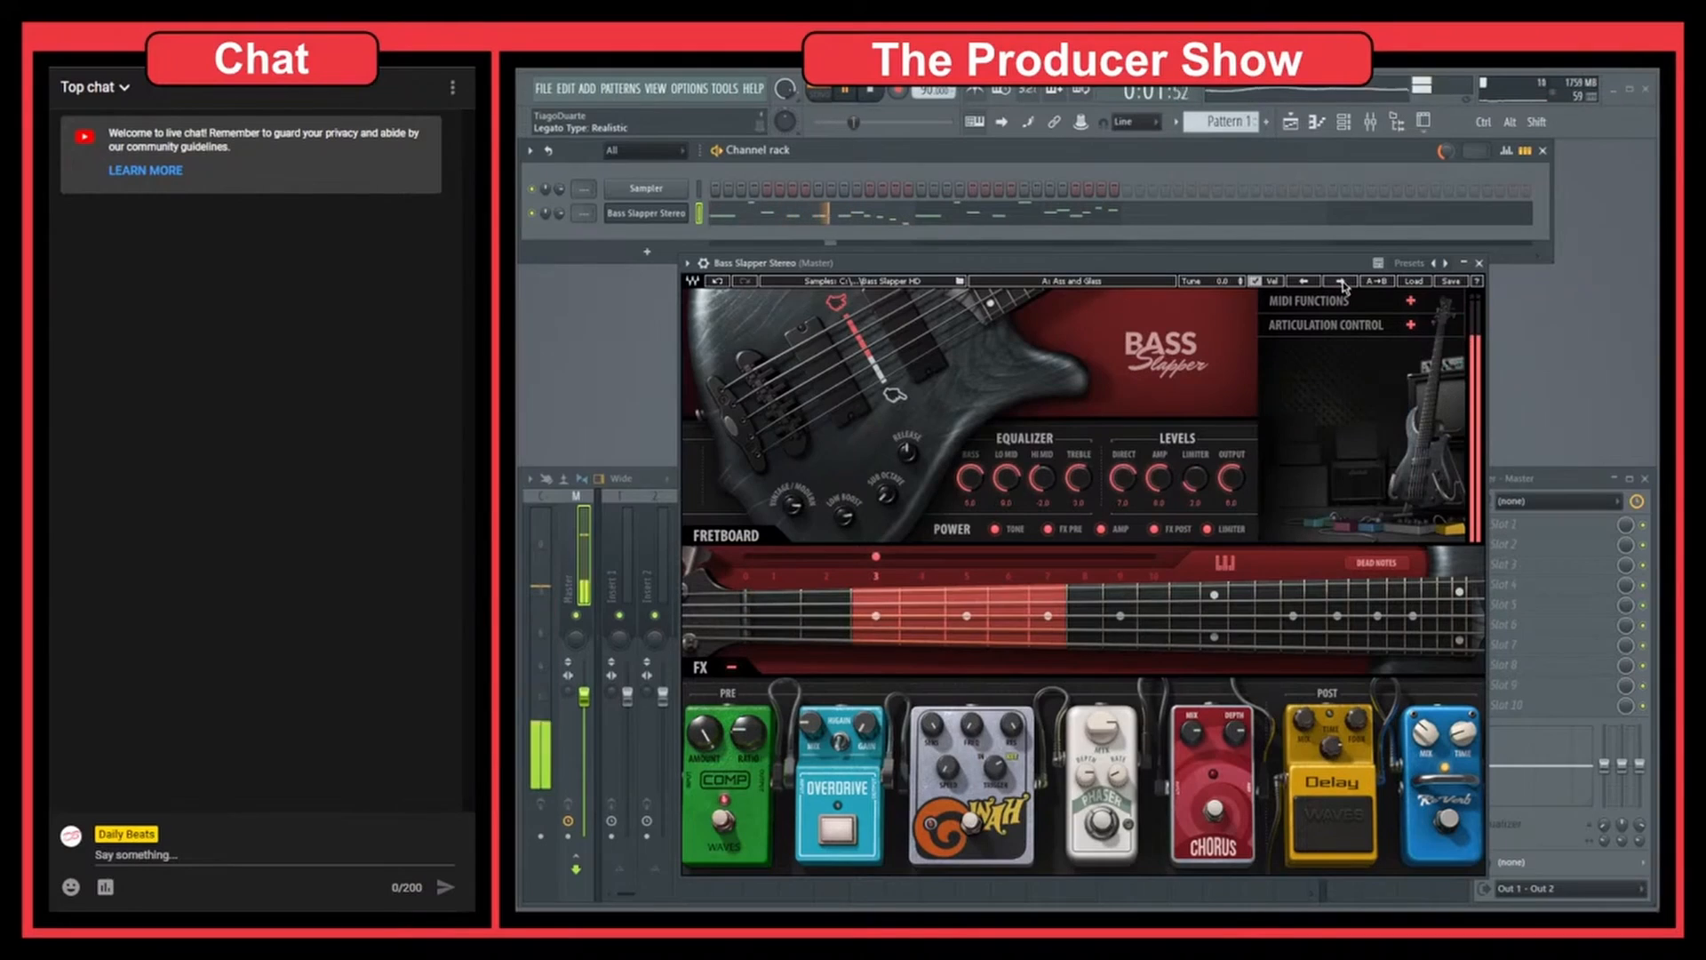
{"action": "left_click", "coordinate": [1342, 282]}
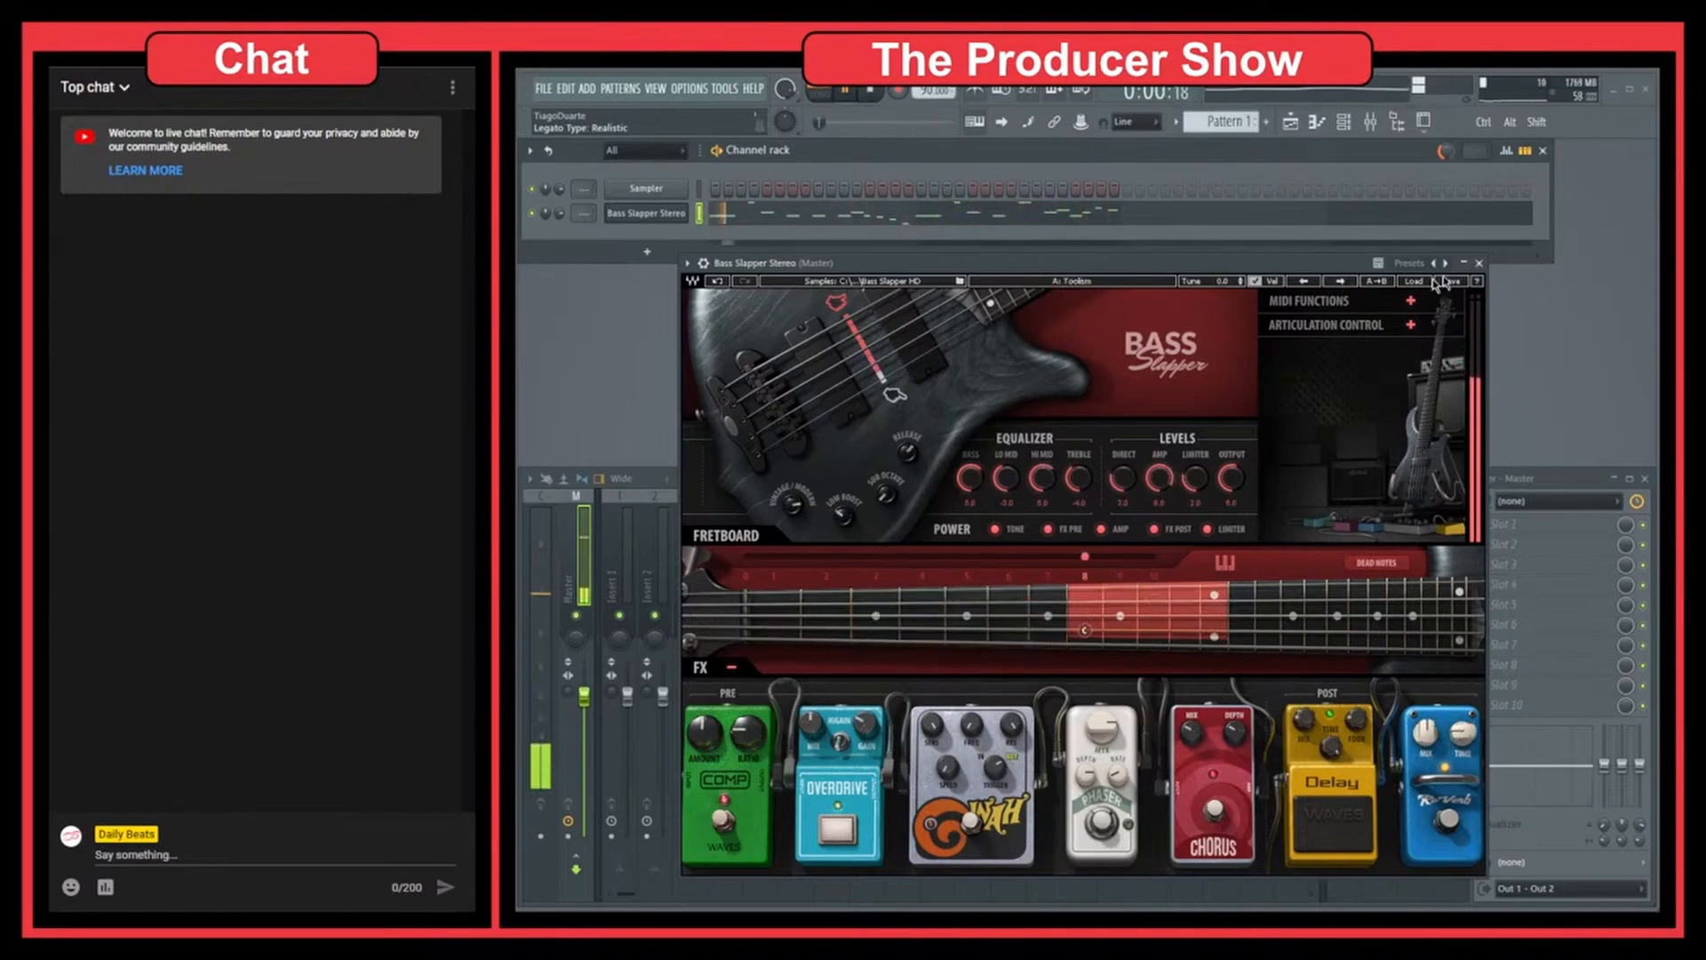
{"action": "left_click", "coordinate": [1479, 263]}
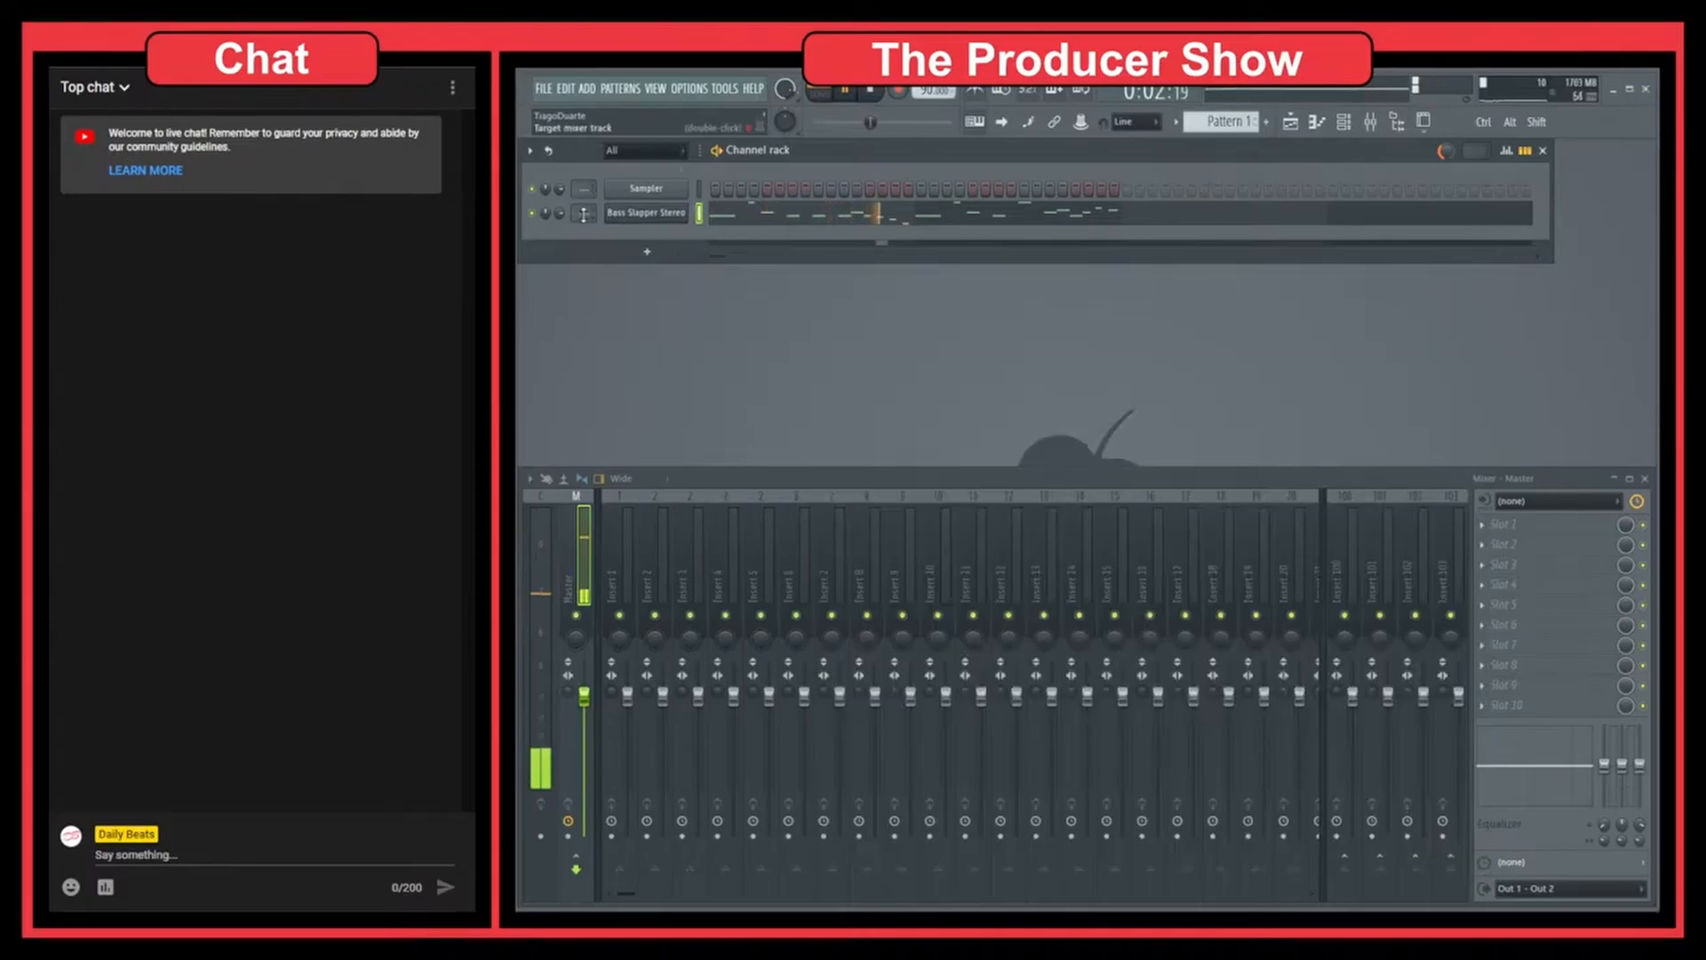
Route Bass Slapper to mixer insert 1 and add Fruity Fast Dist to its first effect slot with about 91% post gain.
{"action": "scroll", "coordinate": [584, 213], "scroll_direction": "up", "scroll_amount": 1}
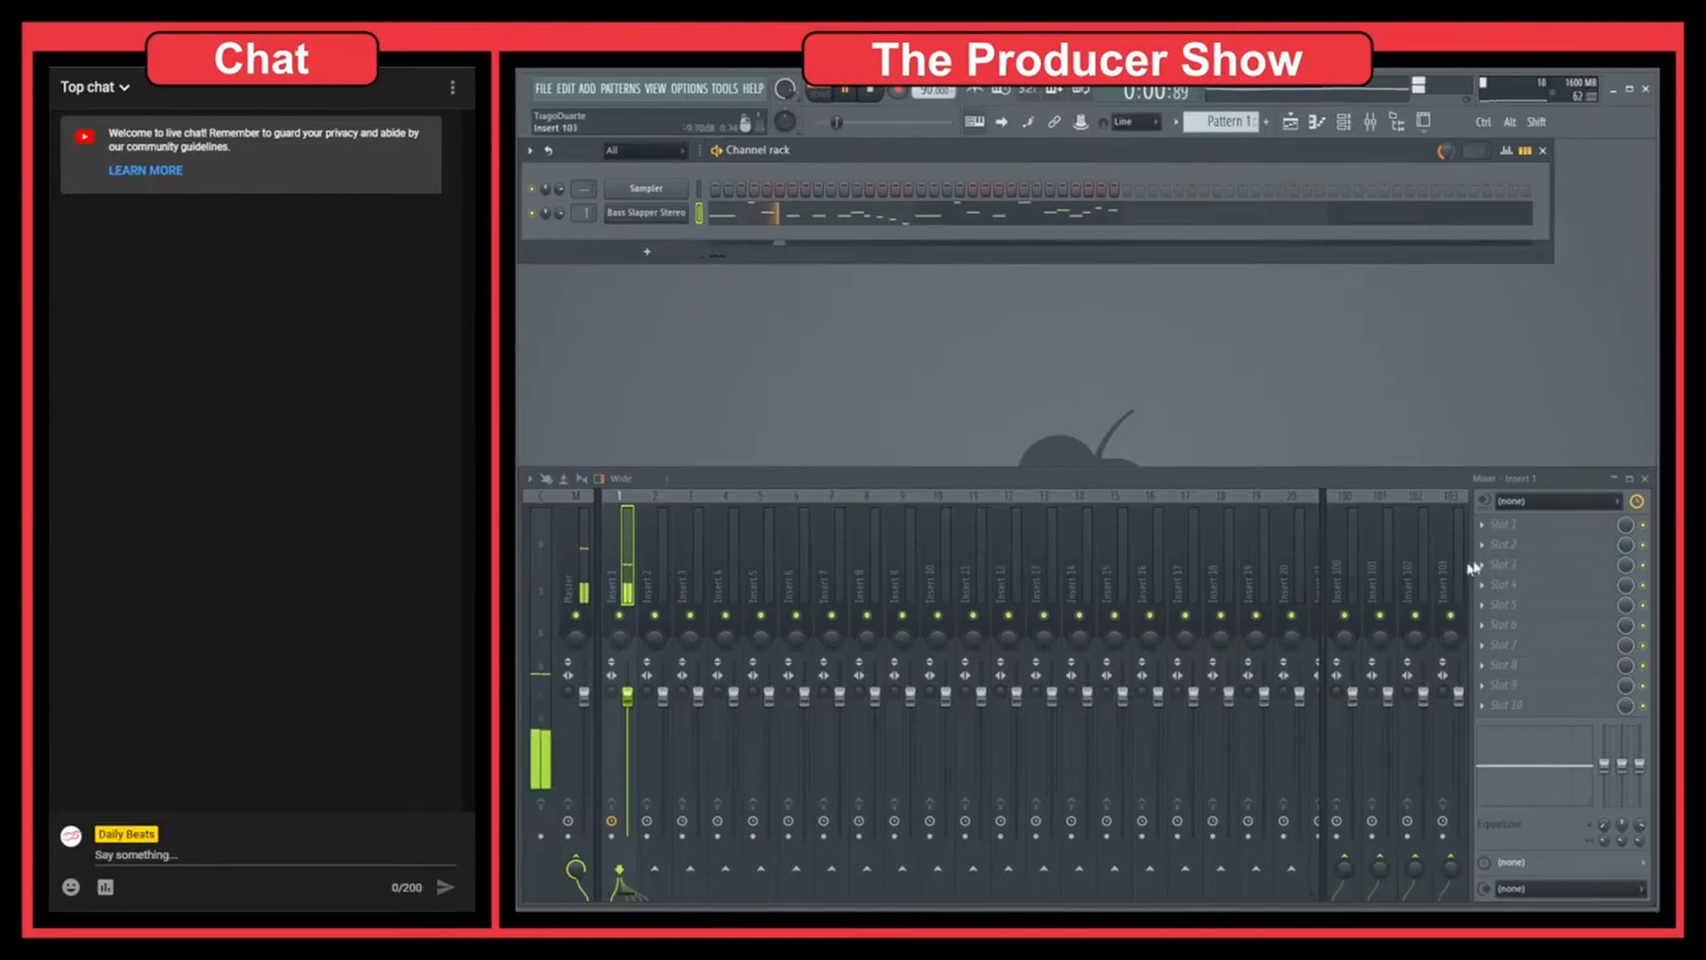
{"action": "left_click", "coordinate": [1482, 525]}
{"action": "mouse_move", "coordinate": [1439, 644]}
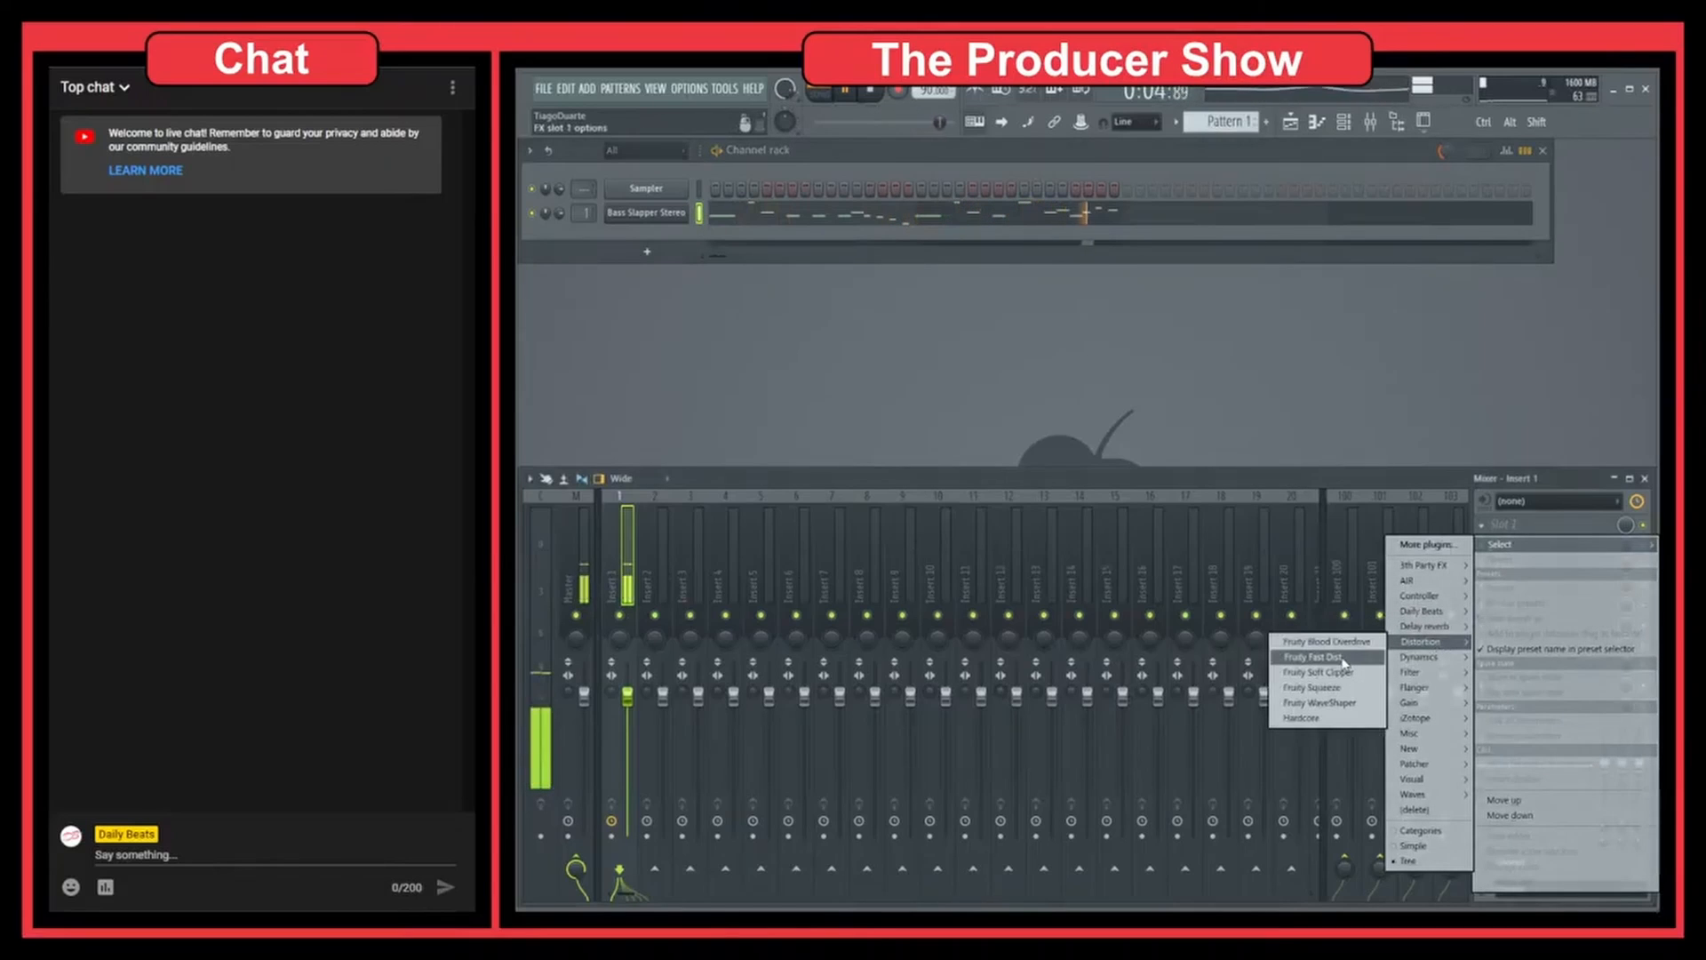
{"action": "left_click", "coordinate": [1343, 658]}
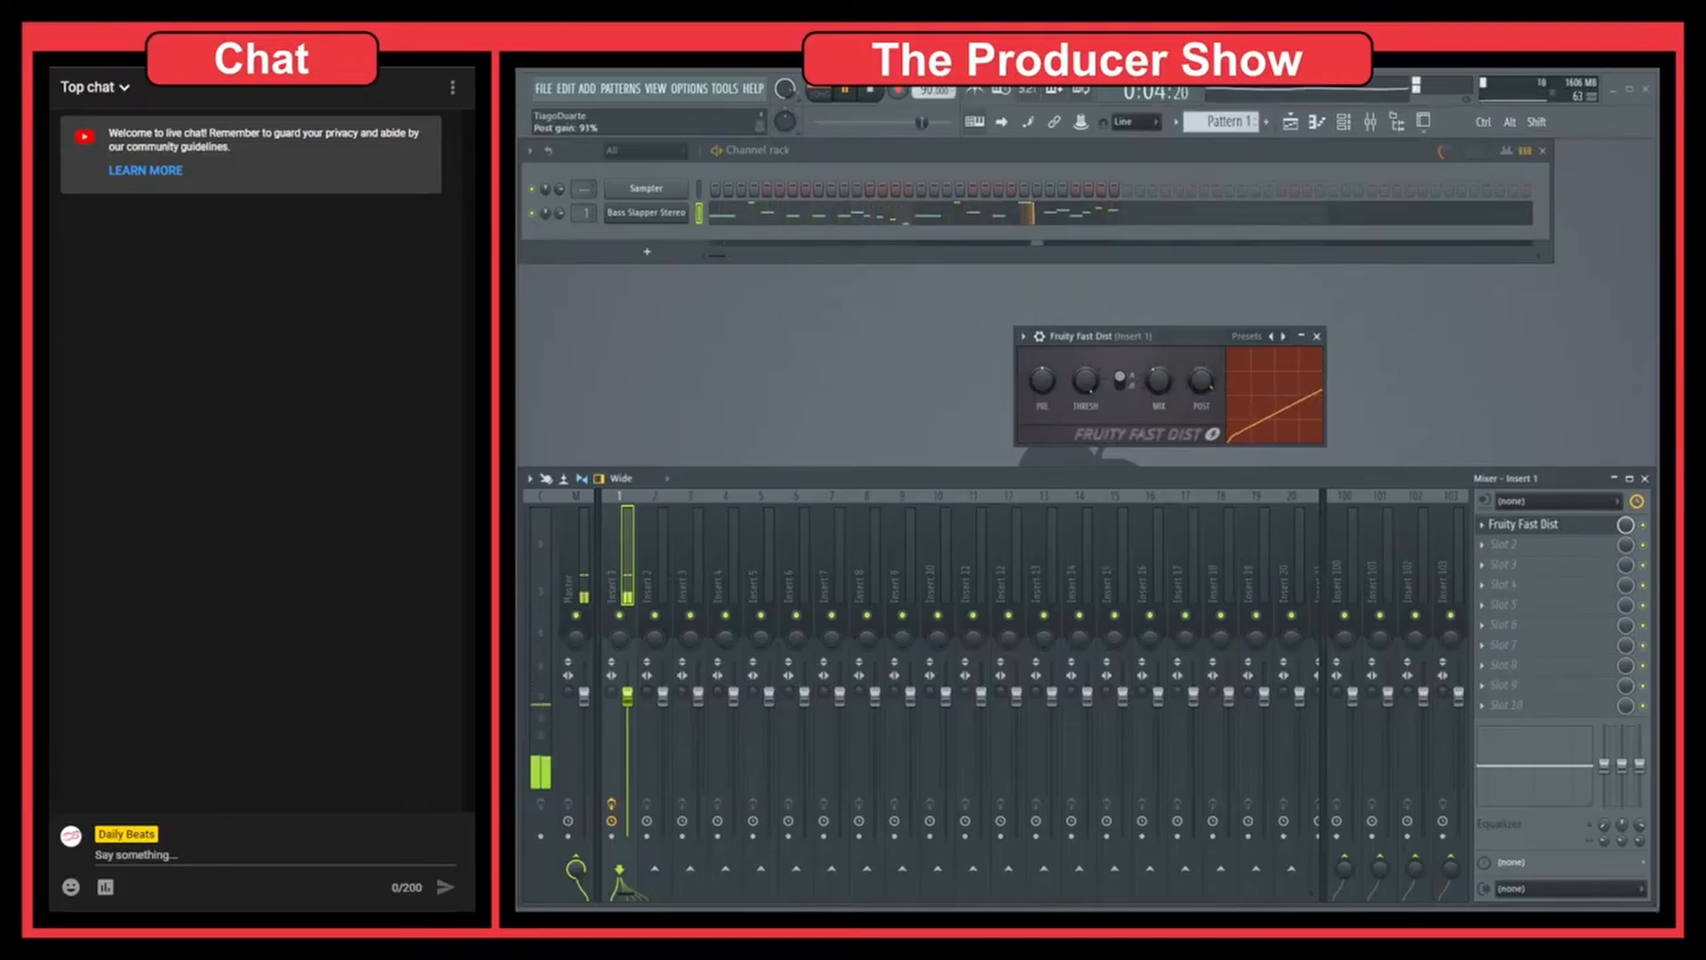
{"action": "left_click", "coordinate": [1317, 337]}
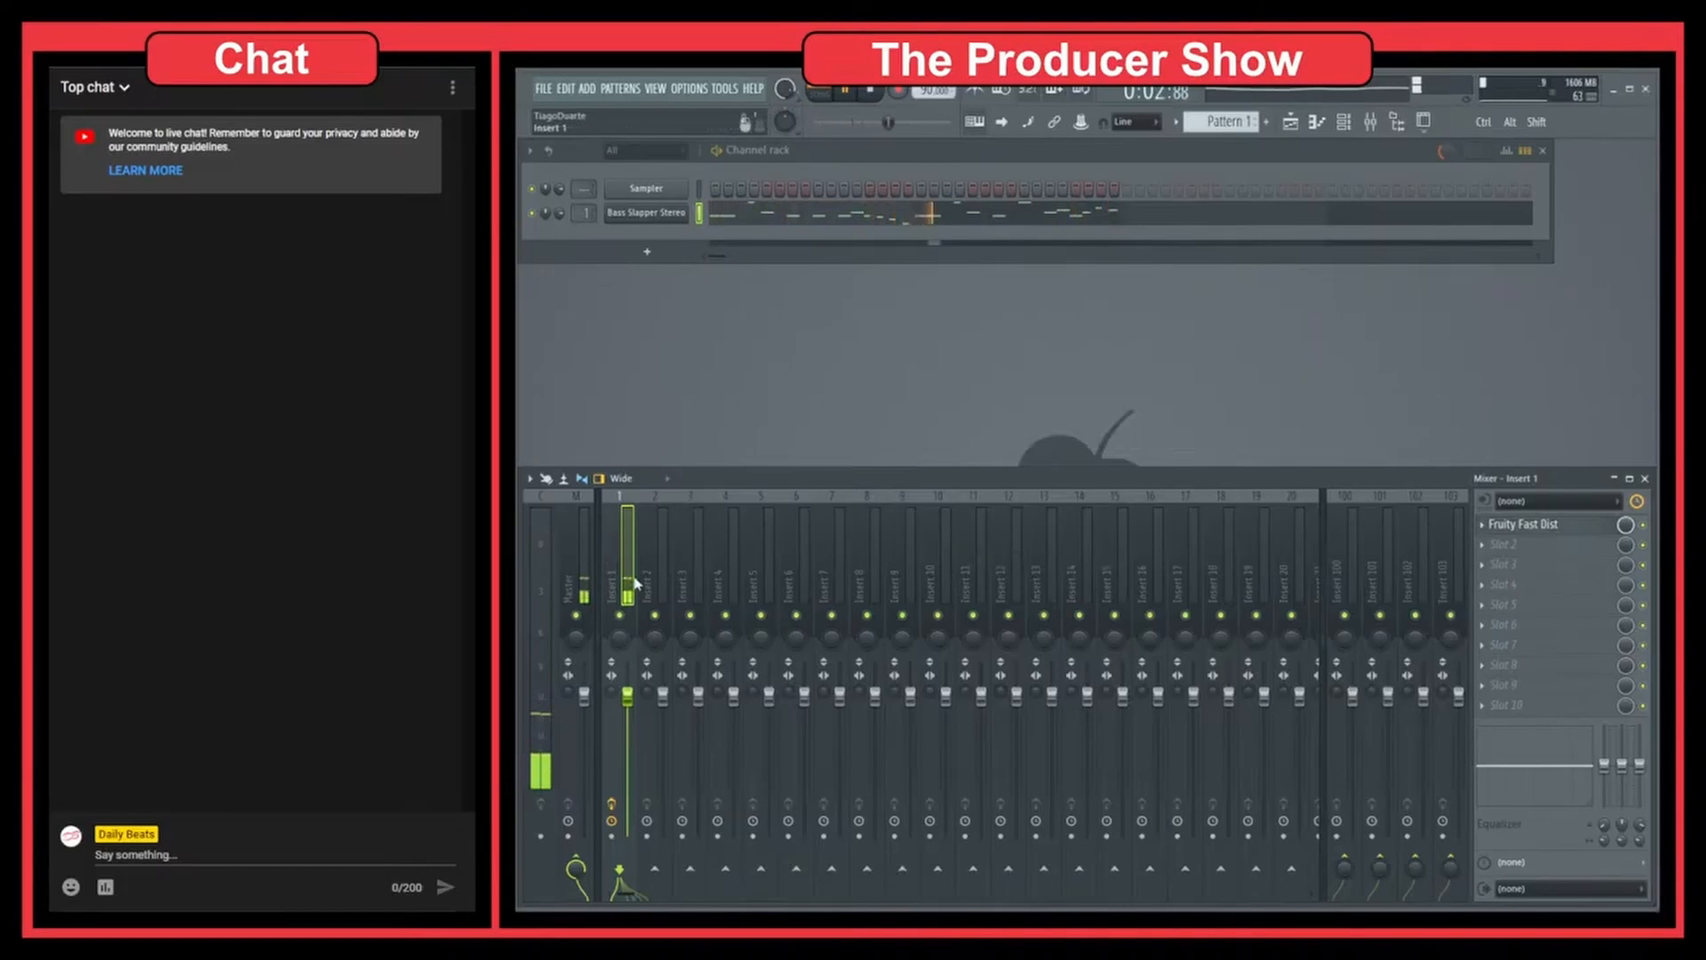
{"action": "left_click", "coordinate": [994, 225]}
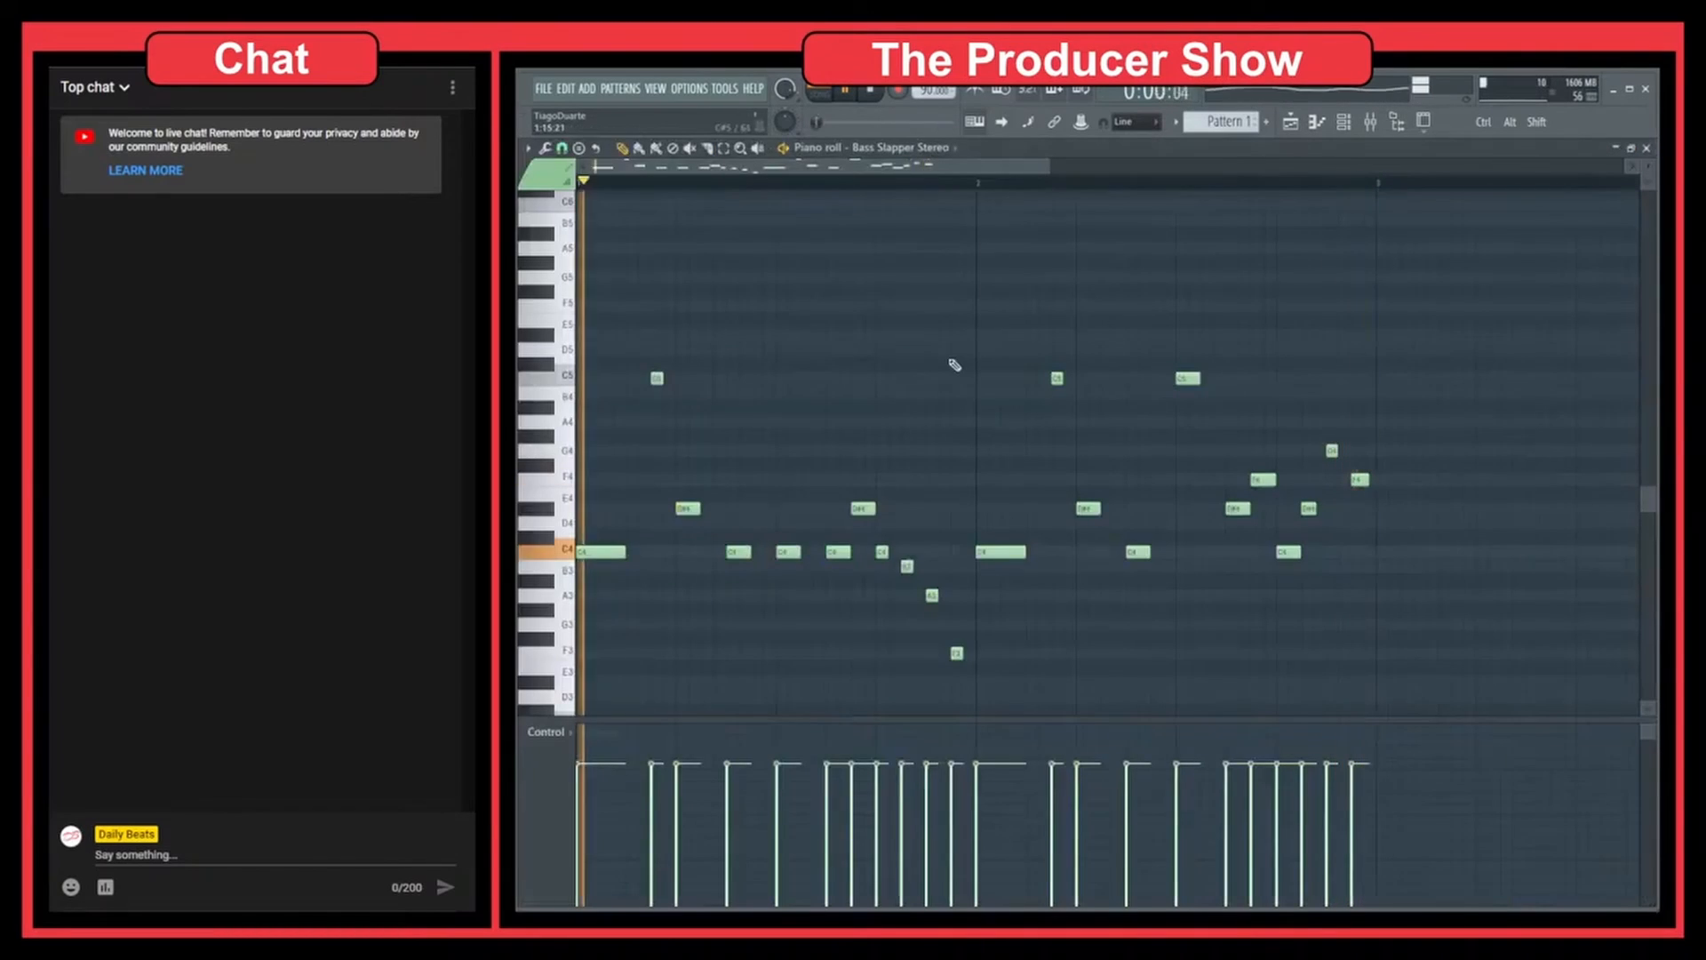
{"action": "left_click", "coordinate": [1647, 149]}
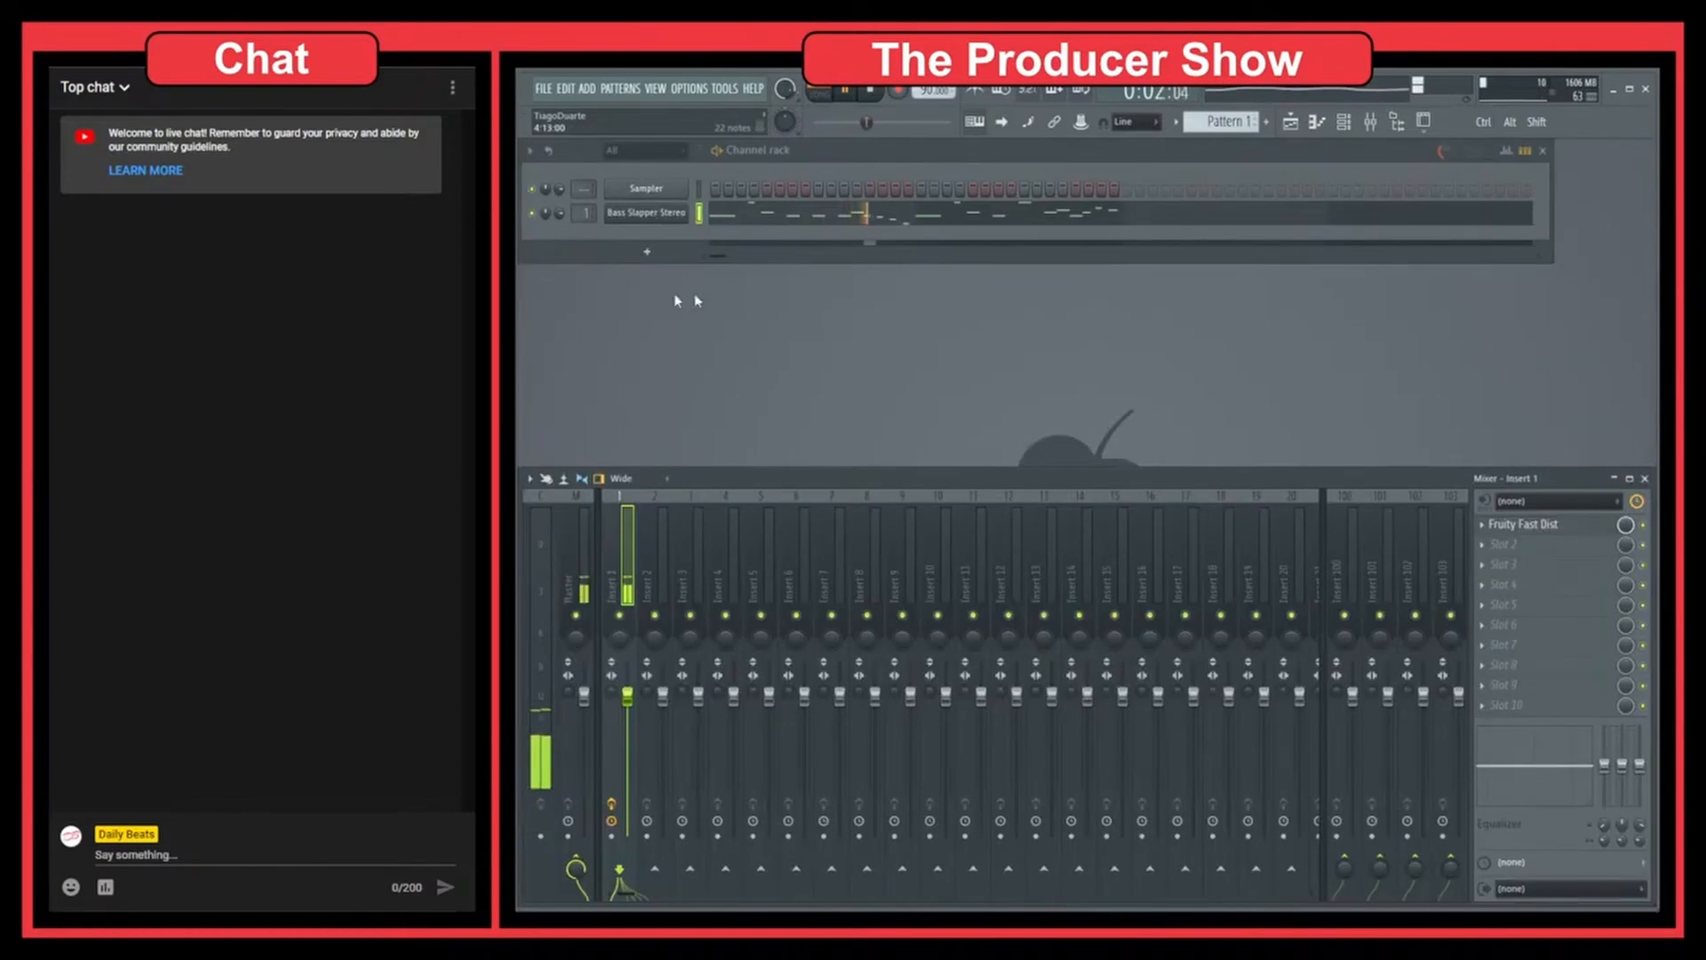
Add a FLEX instrument channel and select its Essential Bass Guitars pack.
{"action": "left_click", "coordinate": [649, 253]}
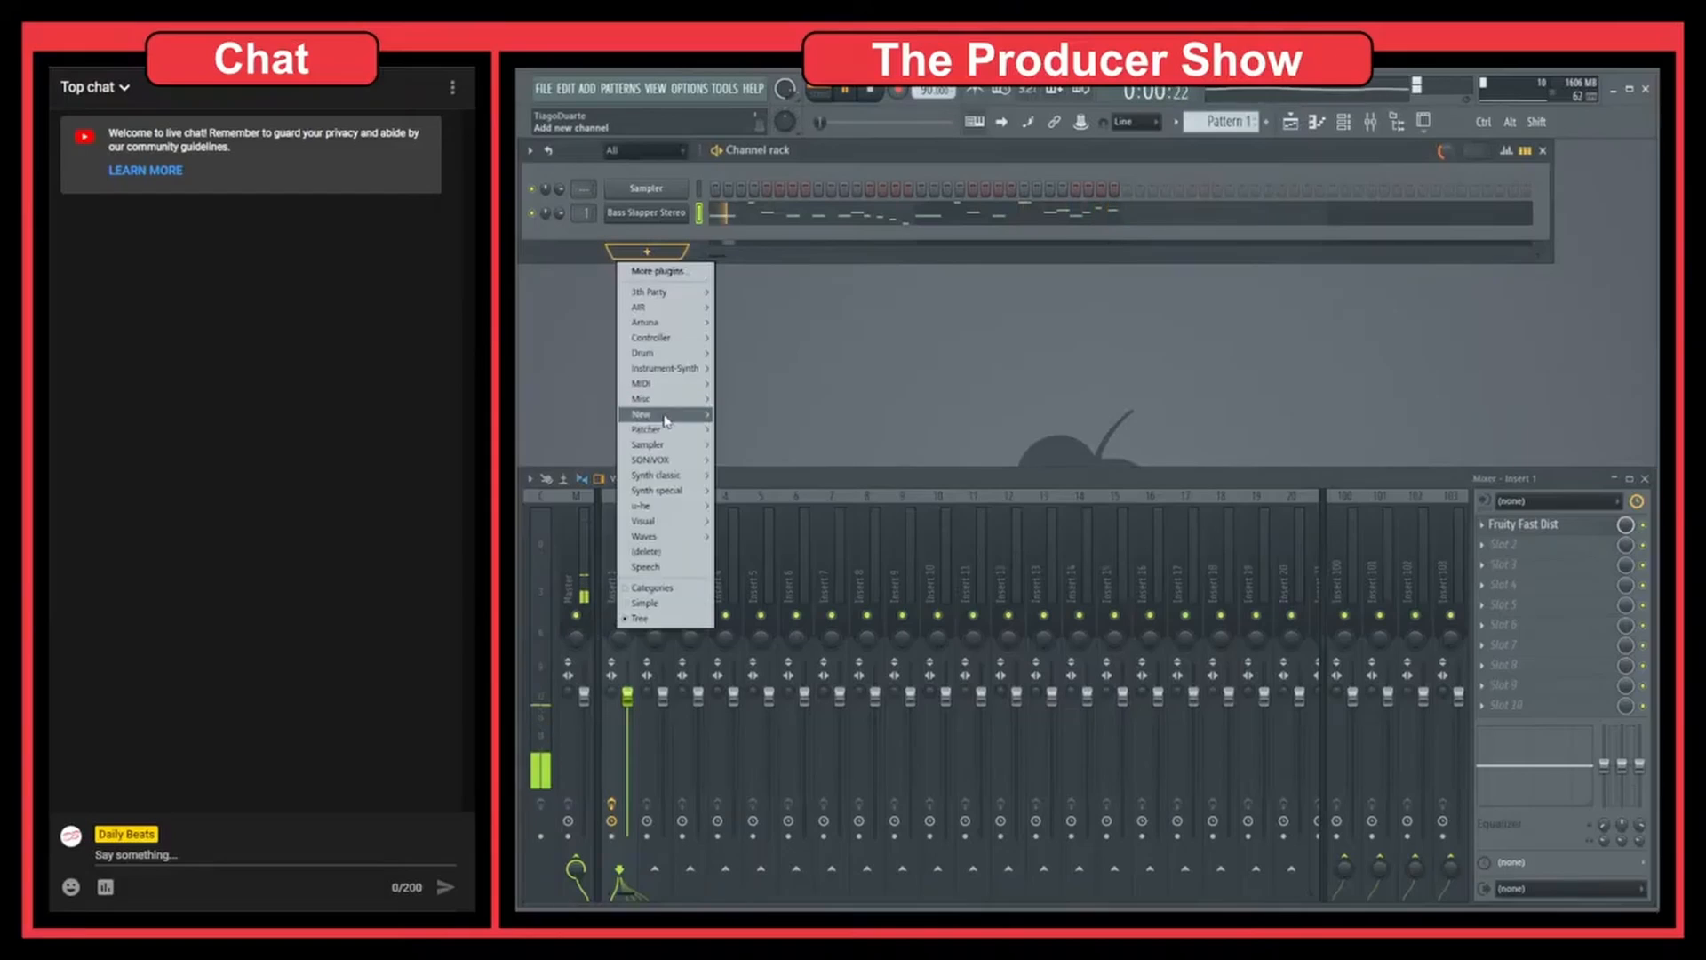
{"action": "mouse_move", "coordinate": [670, 424]}
{"action": "left_click", "coordinate": [765, 415]}
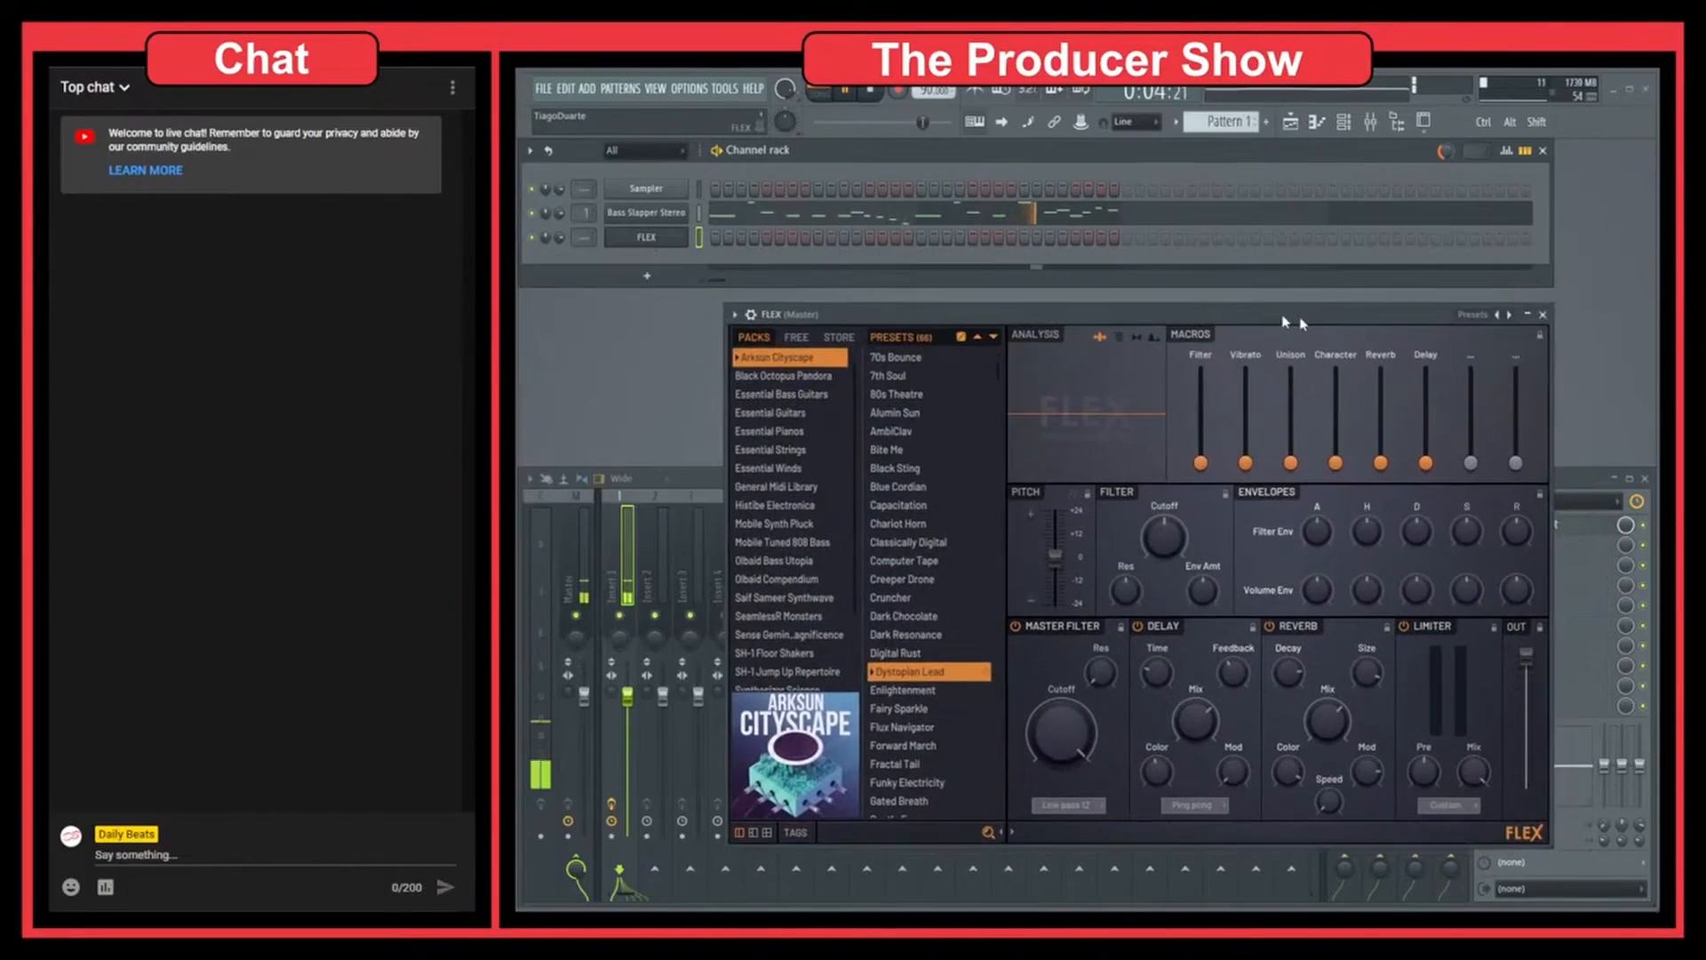
{"action": "left_click", "coordinate": [756, 390]}
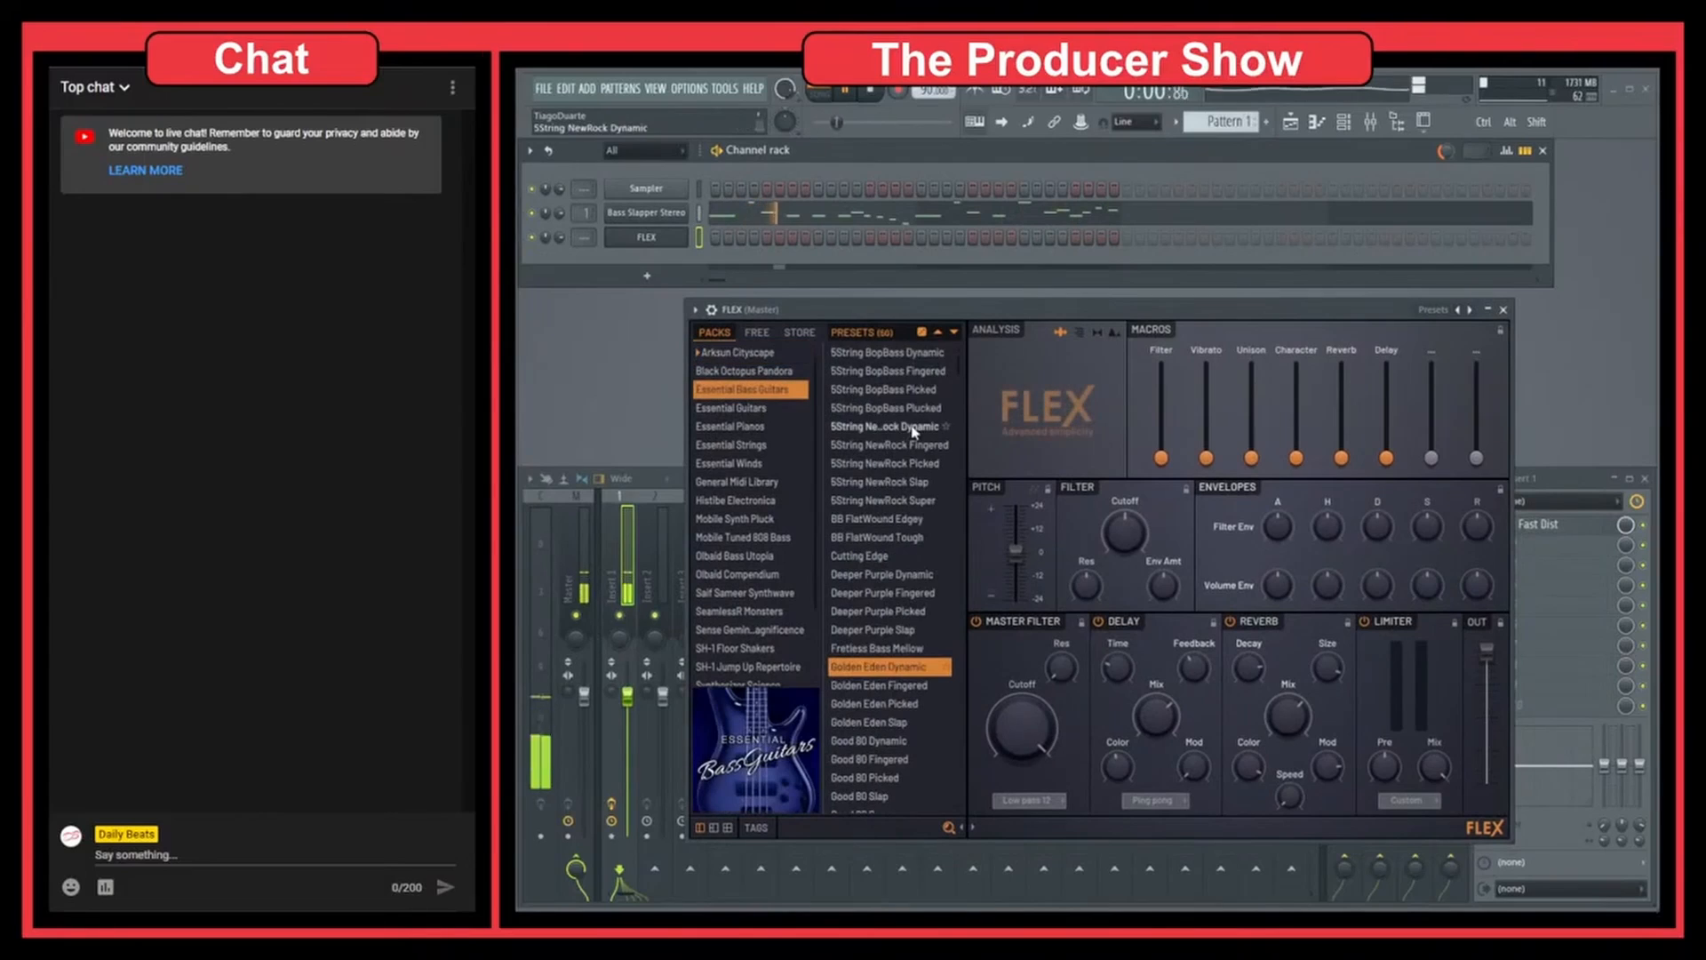
Cut the bassline notes from the Bass Slapper channel and paste them into the FLEX channel.
{"action": "key", "text": "ctrl+x"}
{"action": "left_click", "coordinate": [700, 237]}
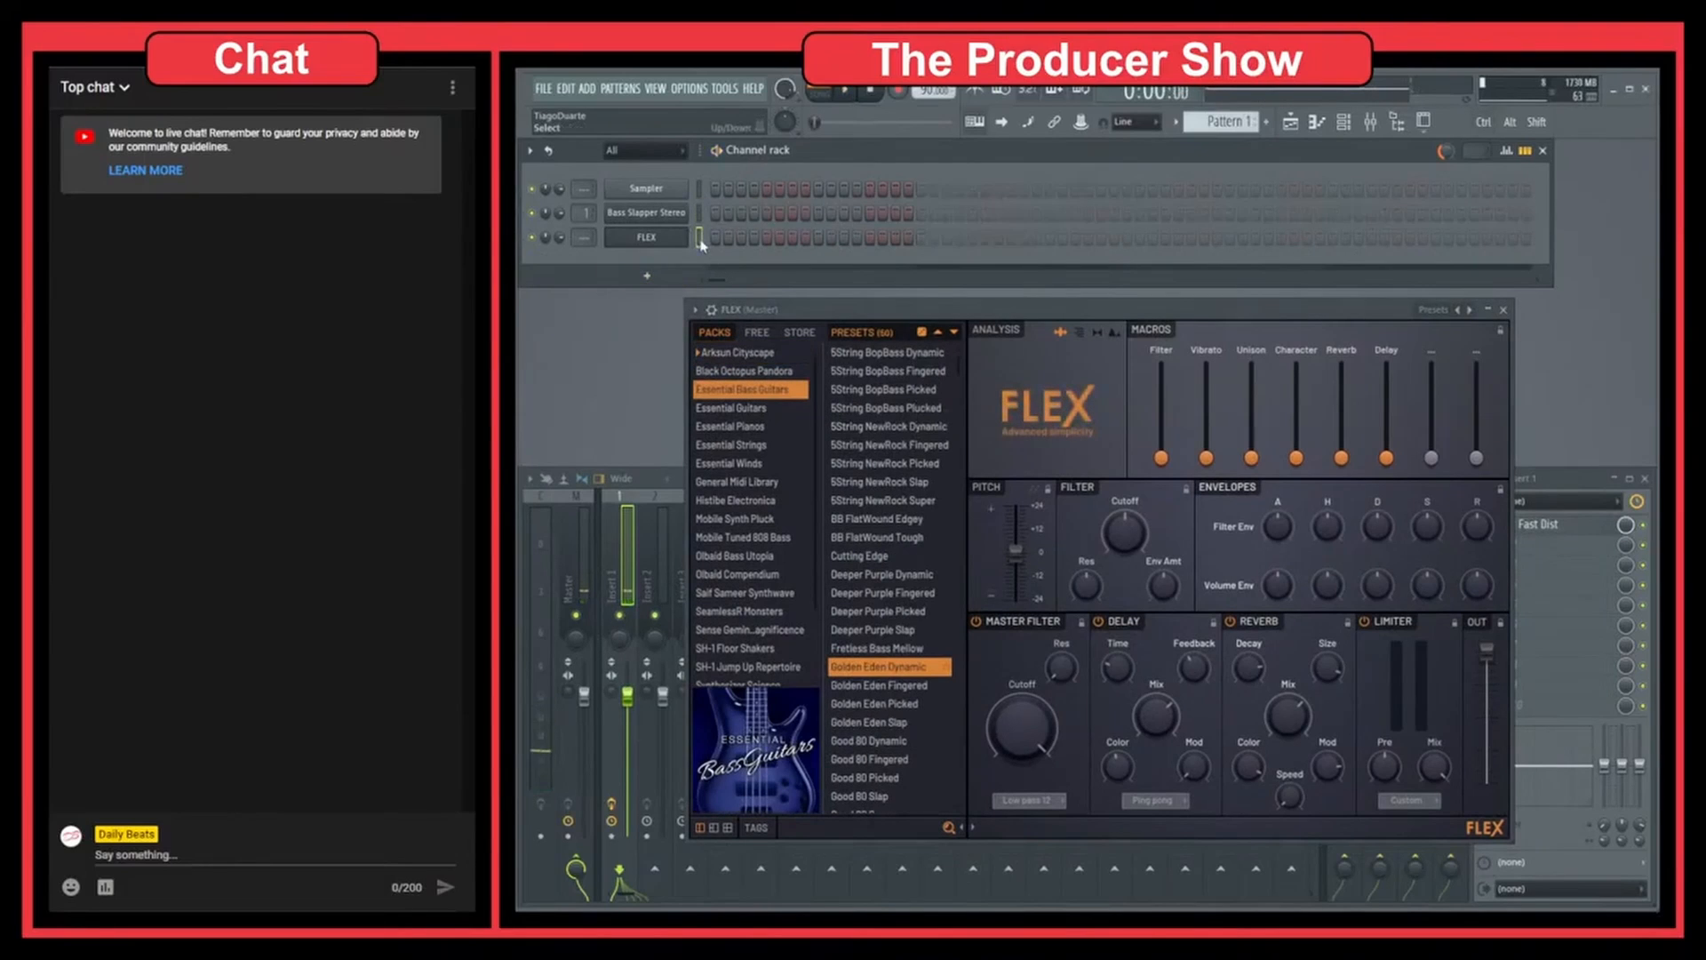
{"action": "key", "text": "ctrl+v"}
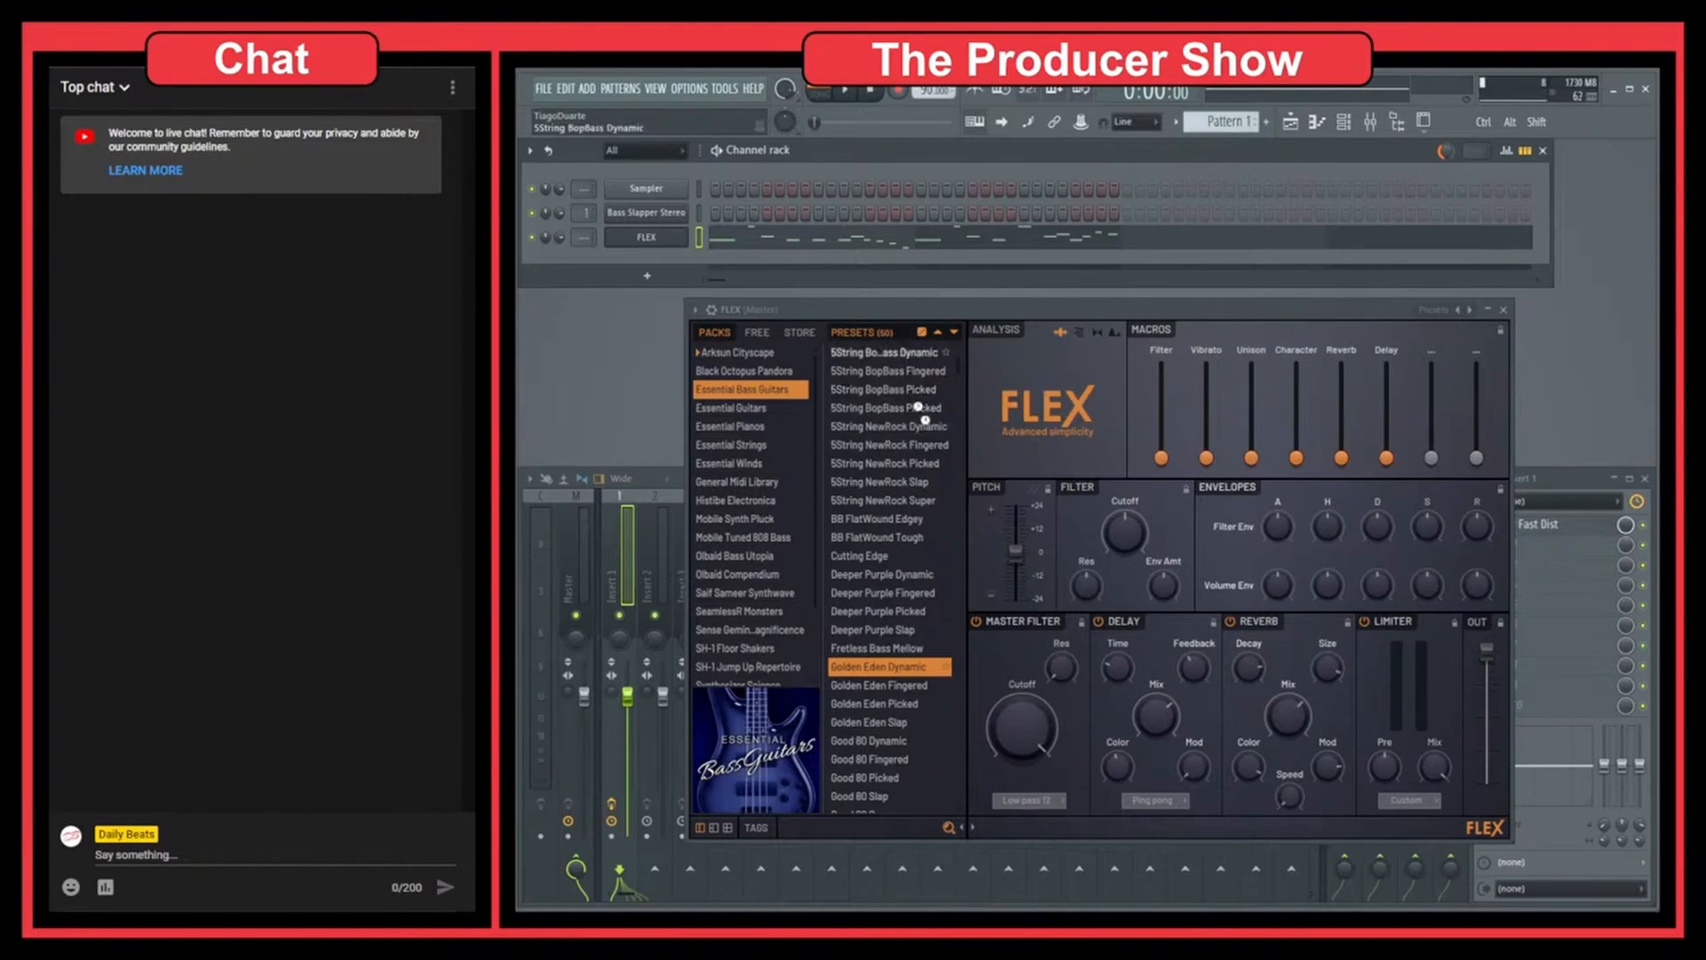
Load the 5String BopBass Dynamic preset in FLEX, play the pattern, and route the channel to mixer insert 1.
{"action": "left_click", "coordinate": [893, 353]}
{"action": "key", "text": "space"}
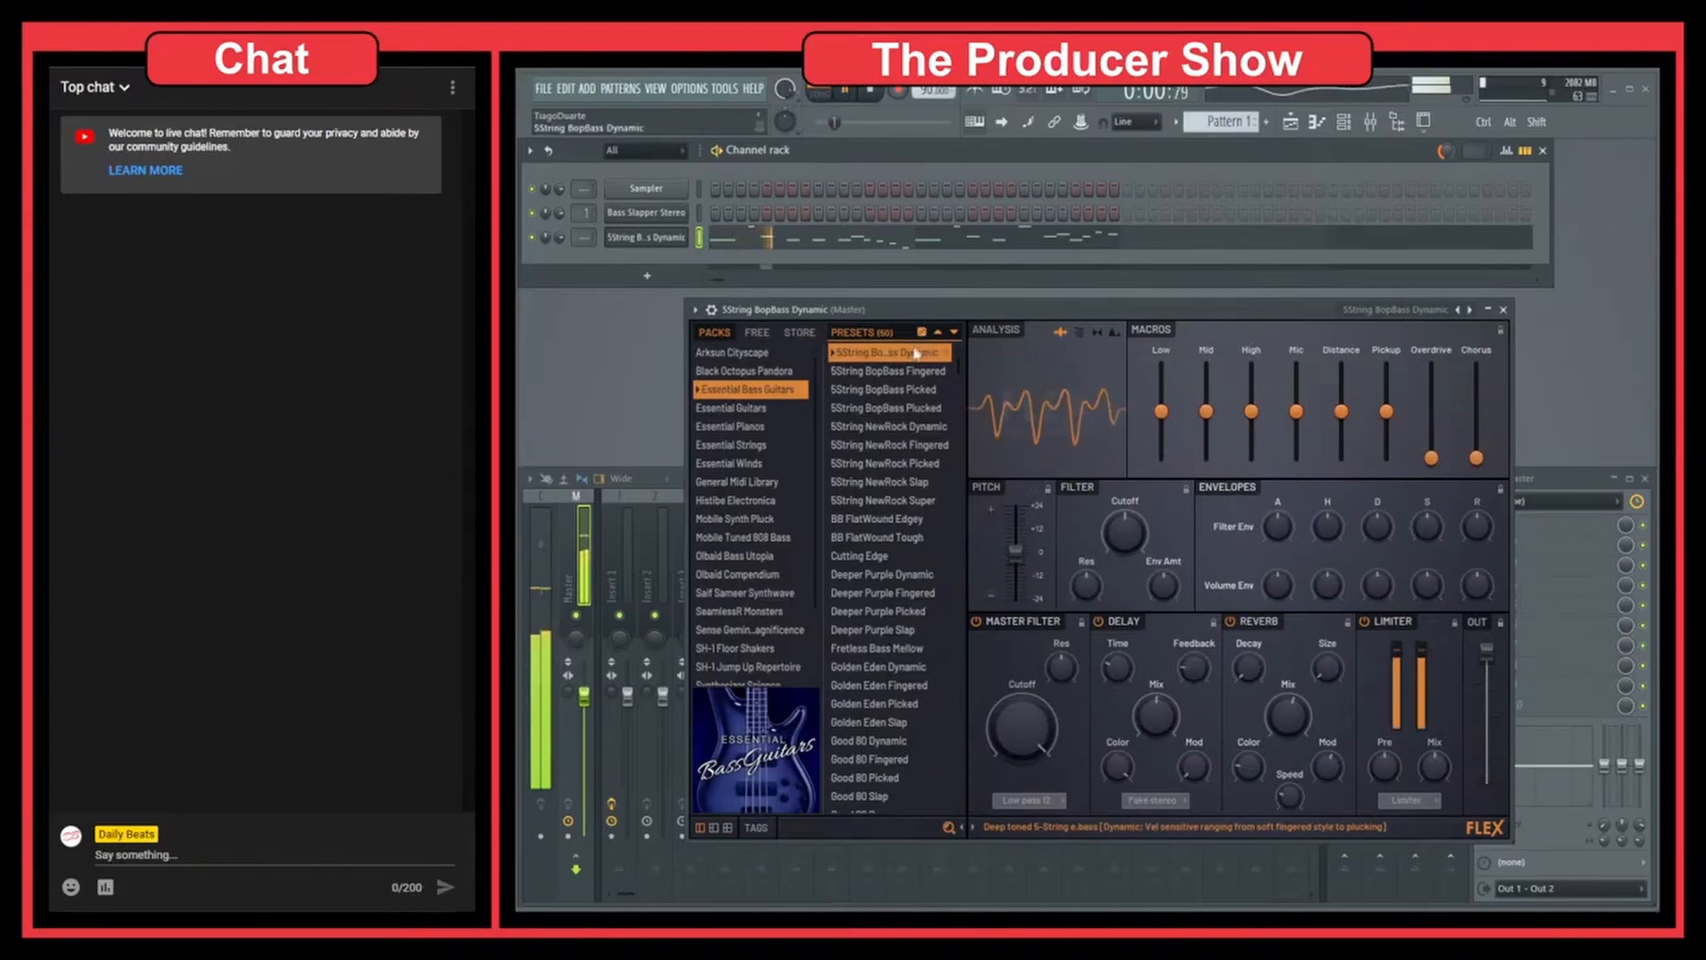
{"action": "key", "text": "ctrl+l"}
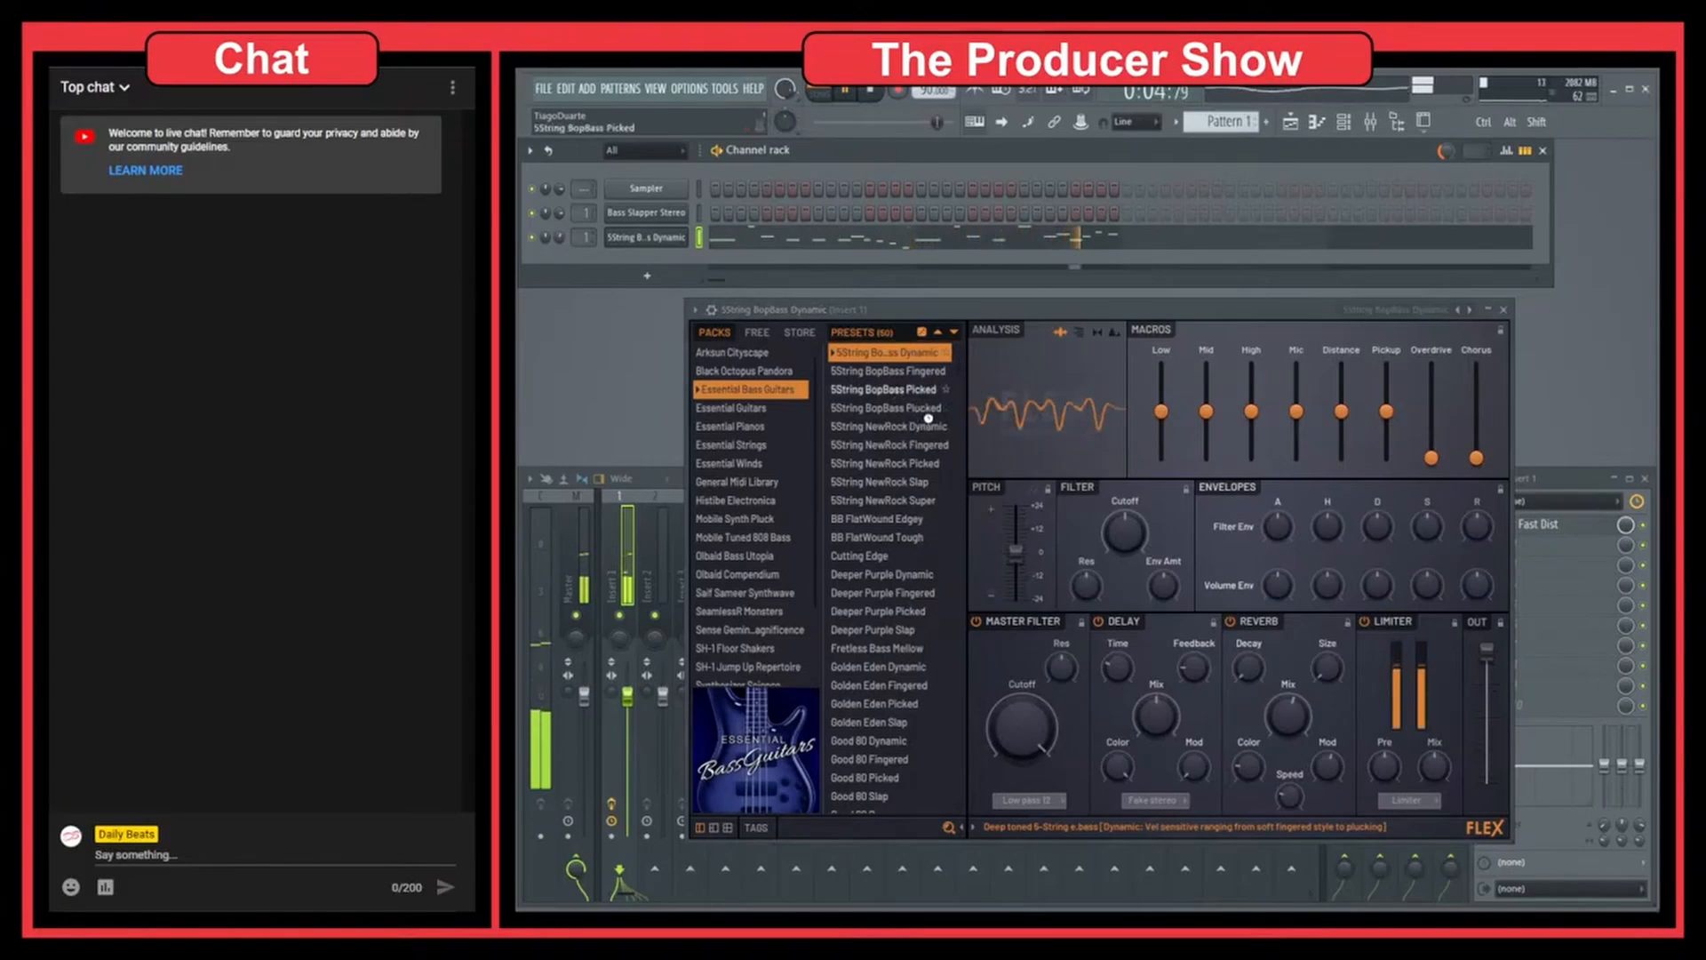
Audition several Essential Bass Guitars presets in FLEX, including 5String BopBass Fingered and Golden Eden Dynamic, and load WhooBass Fingered.
{"action": "left_click", "coordinate": [894, 392]}
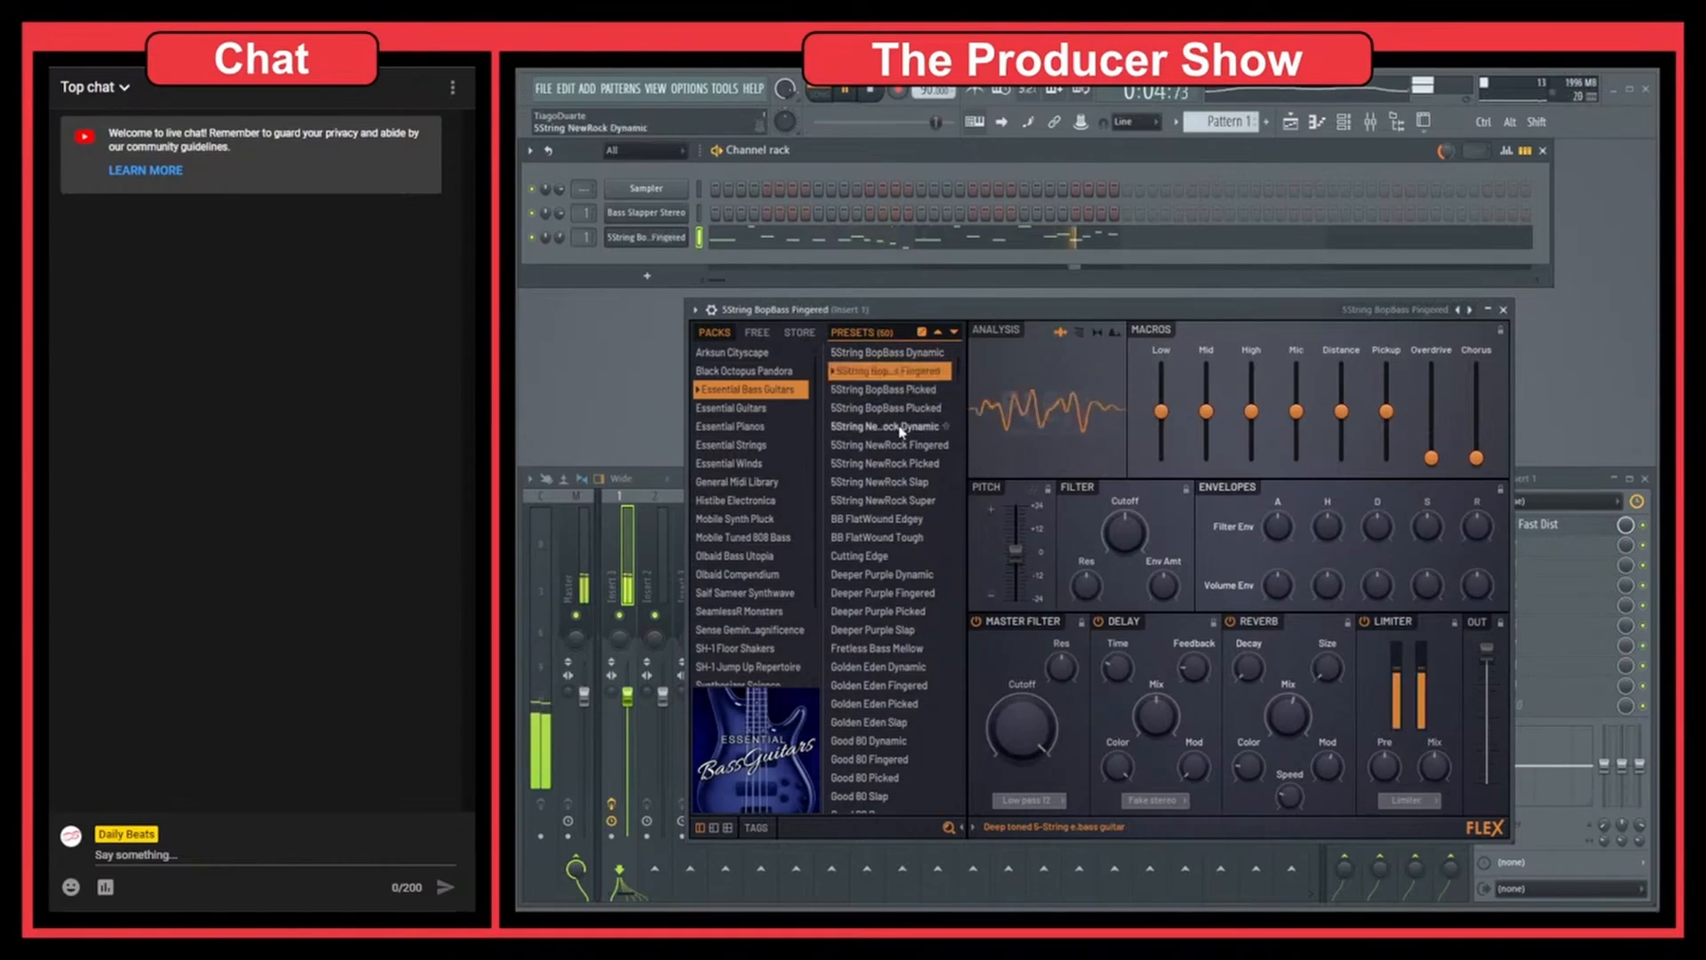
{"action": "left_click", "coordinate": [880, 520]}
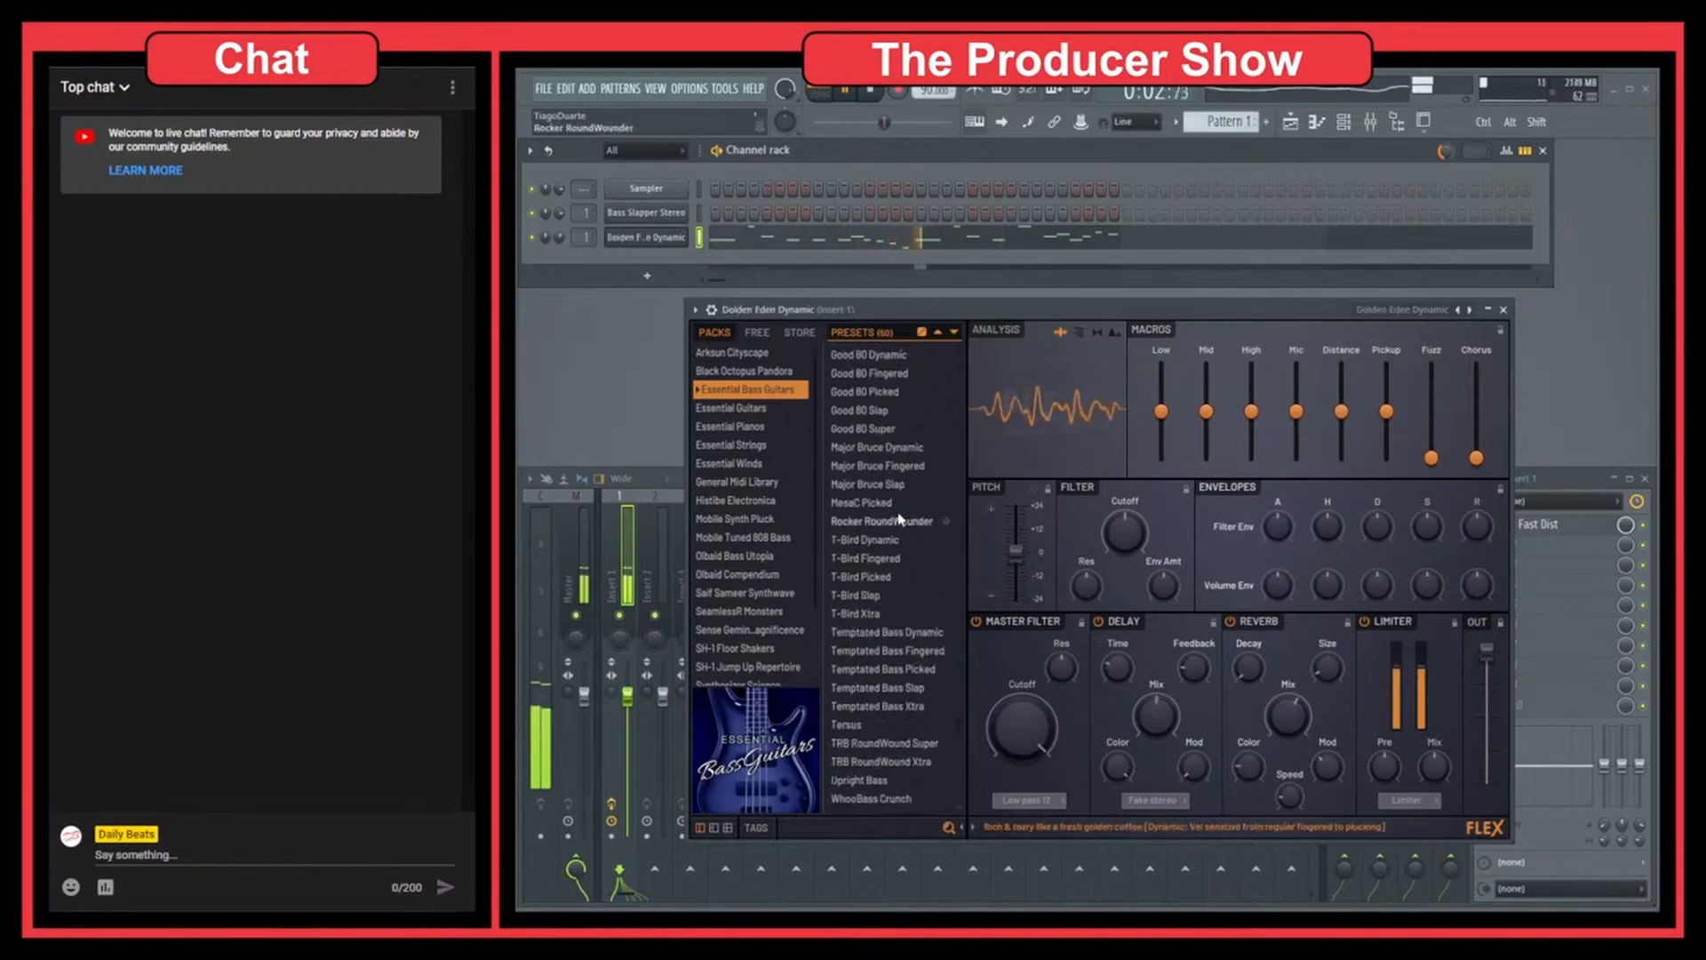
{"action": "scroll", "coordinate": [898, 515], "scroll_direction": "up", "scroll_amount": 2}
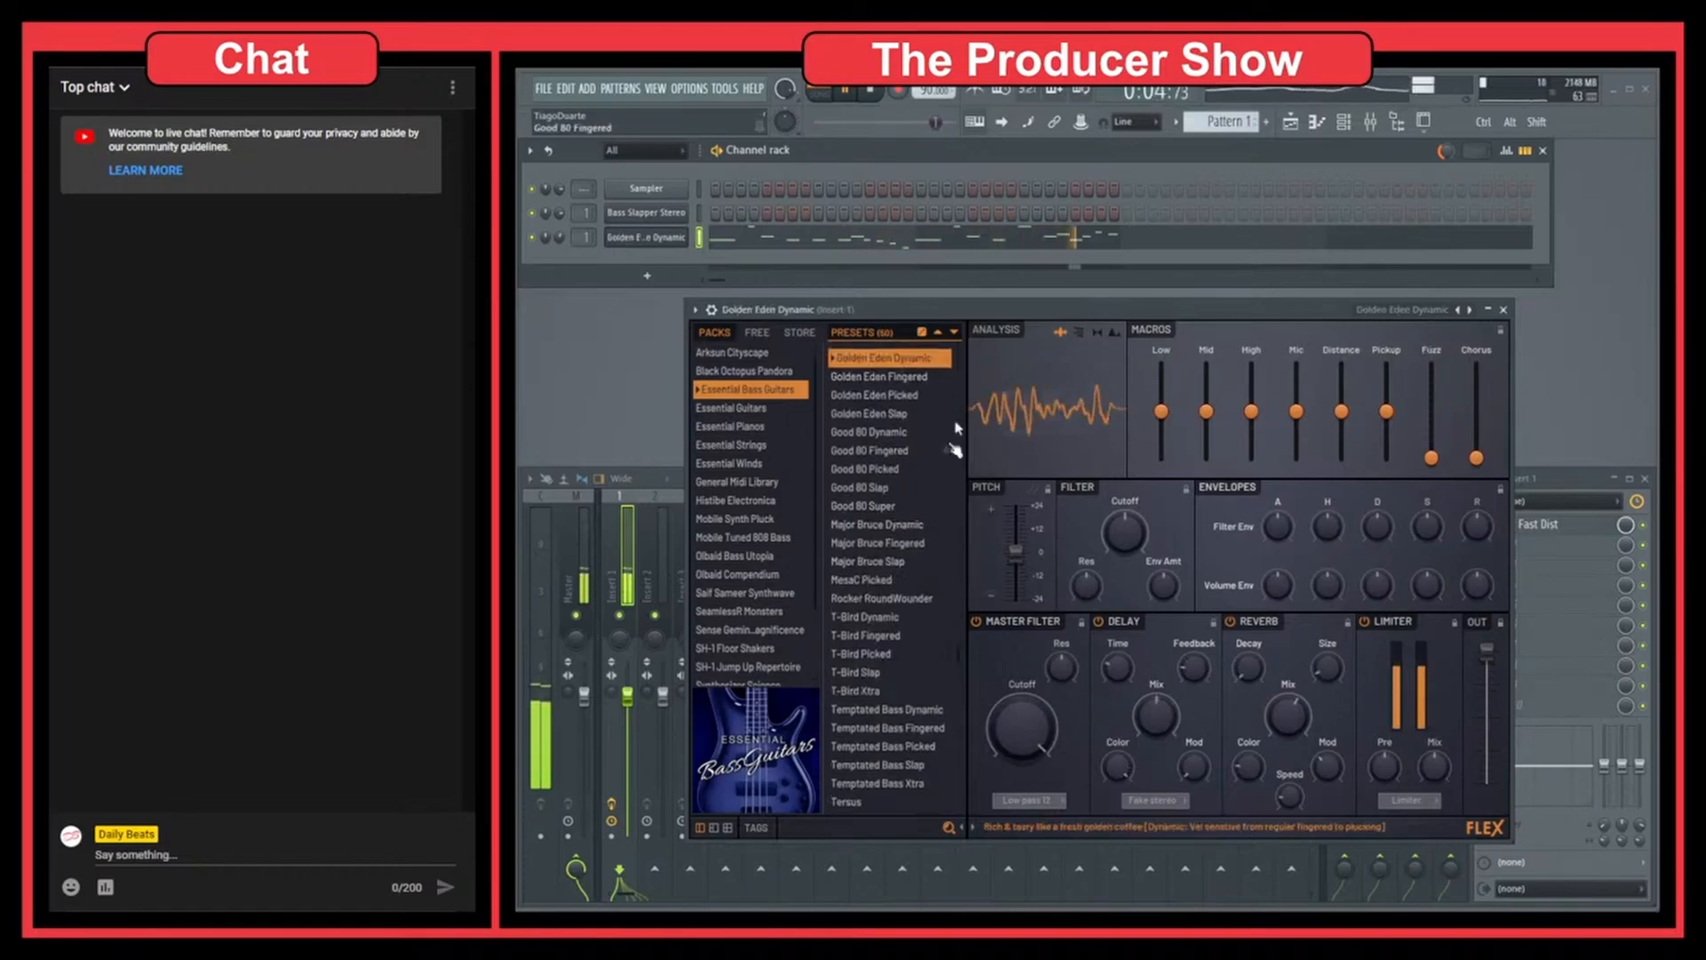
{"action": "scroll", "coordinate": [915, 613], "scroll_direction": "down", "scroll_amount": 3}
{"action": "scroll", "coordinate": [915, 615], "scroll_direction": "down", "scroll_amount": 1}
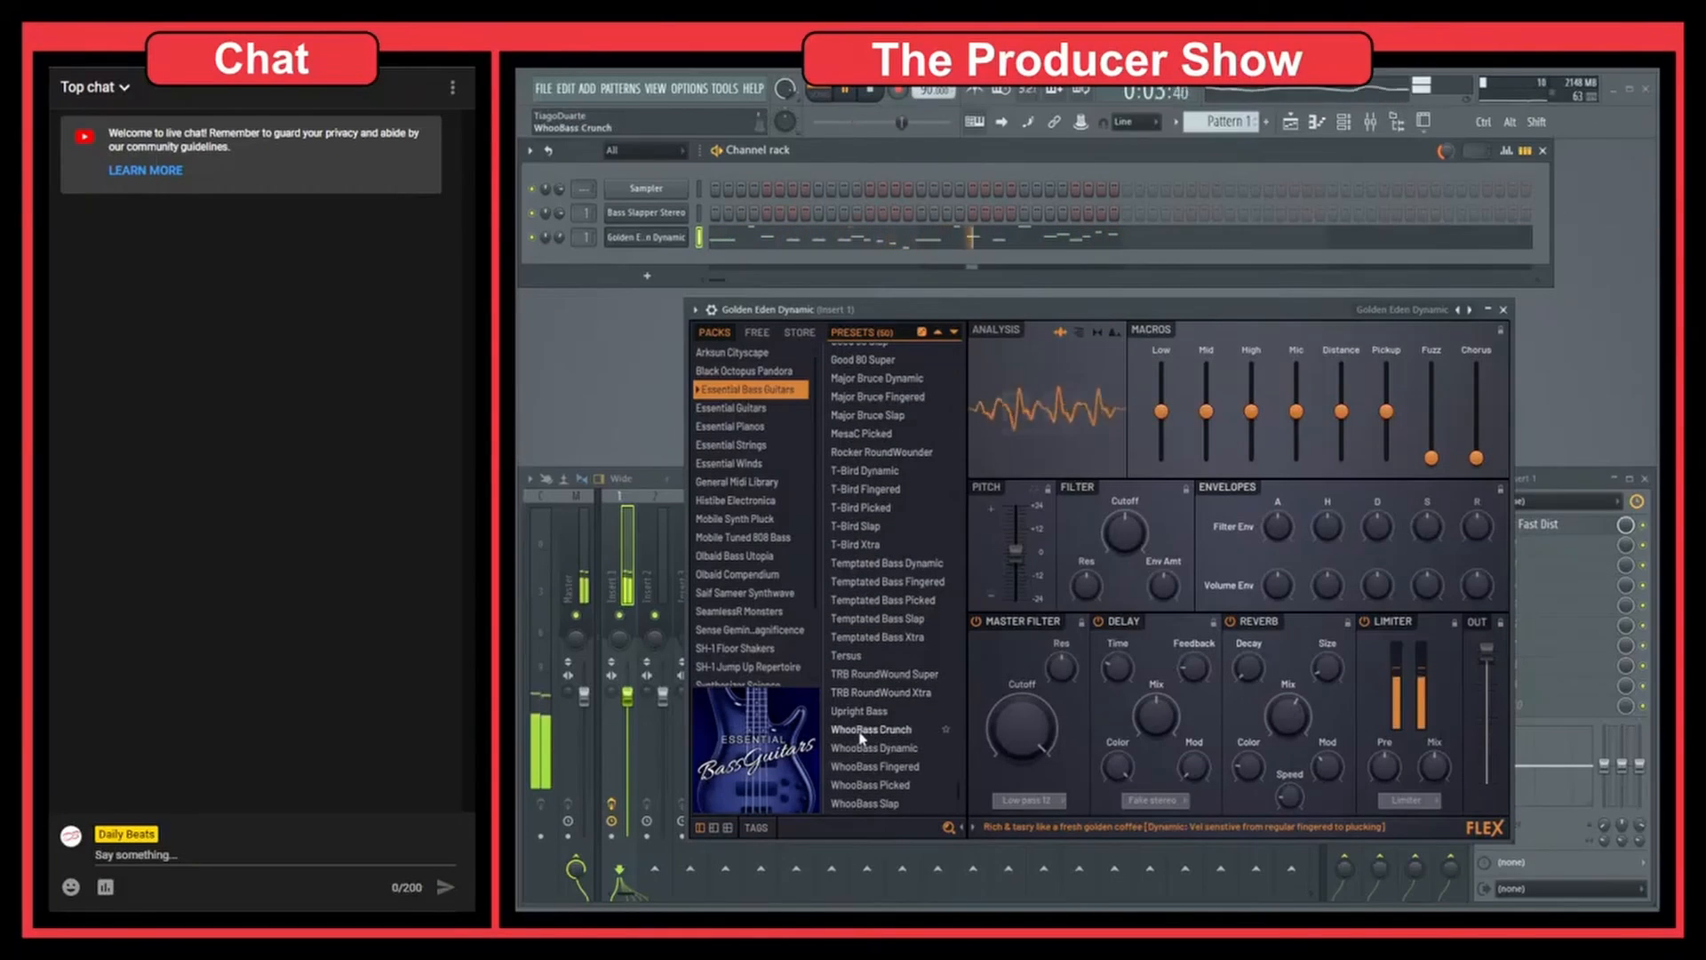
{"action": "left_click", "coordinate": [867, 768]}
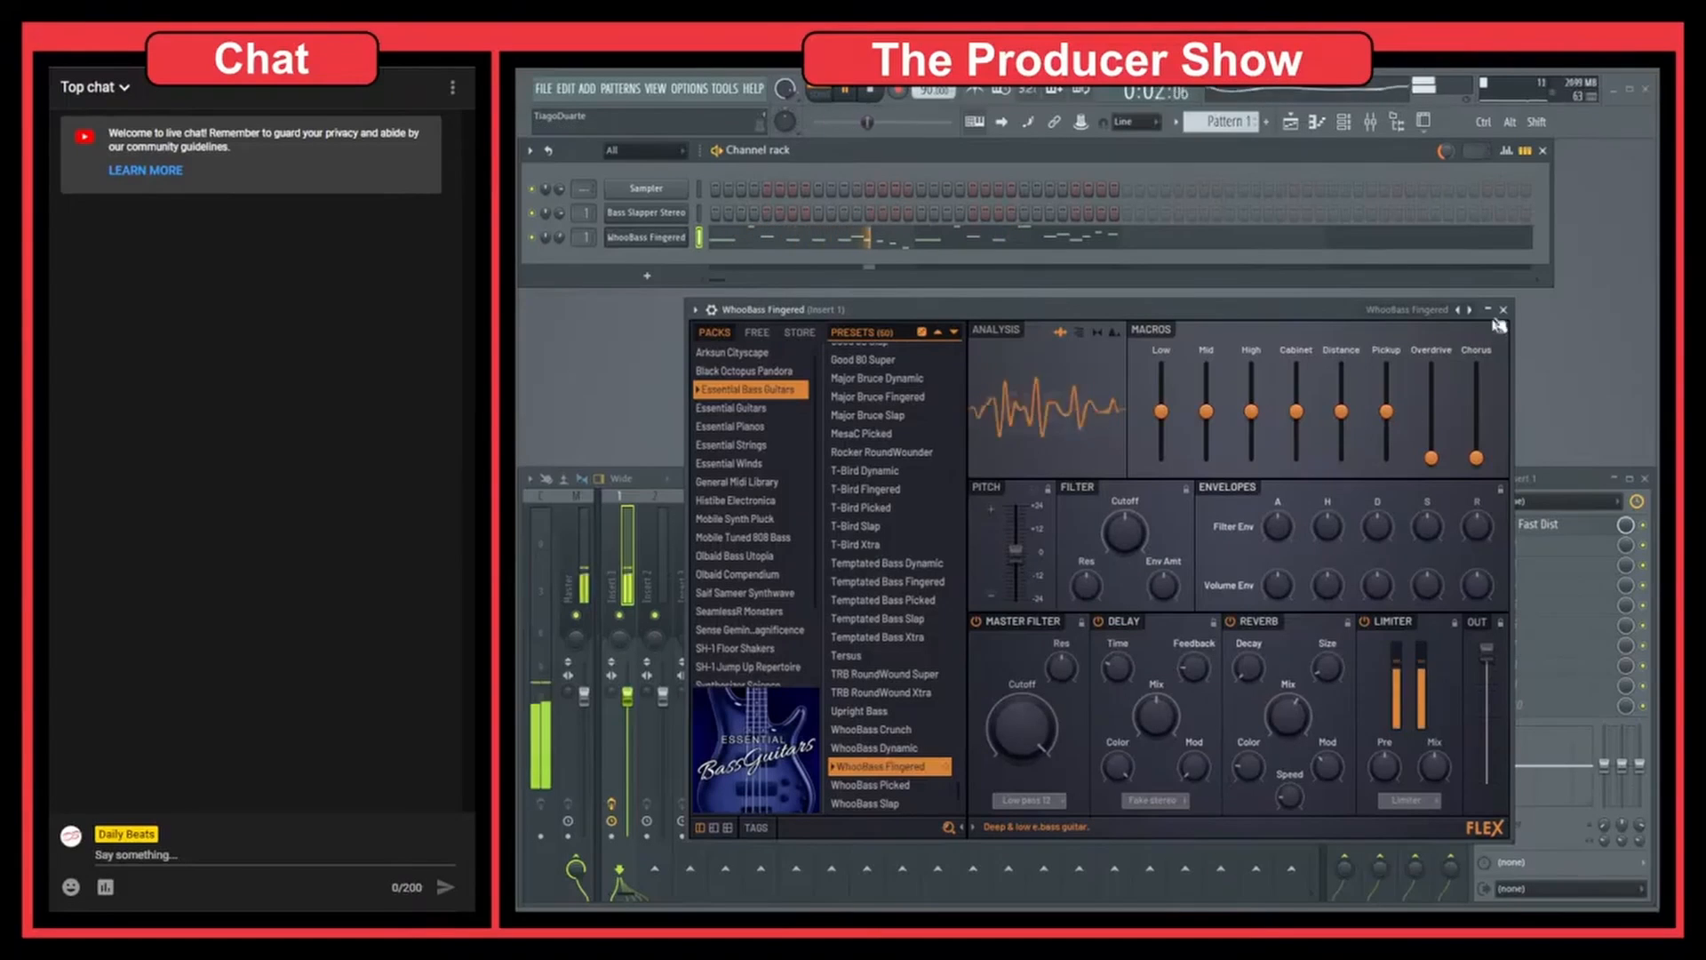
{"action": "left_click", "coordinate": [1503, 310]}
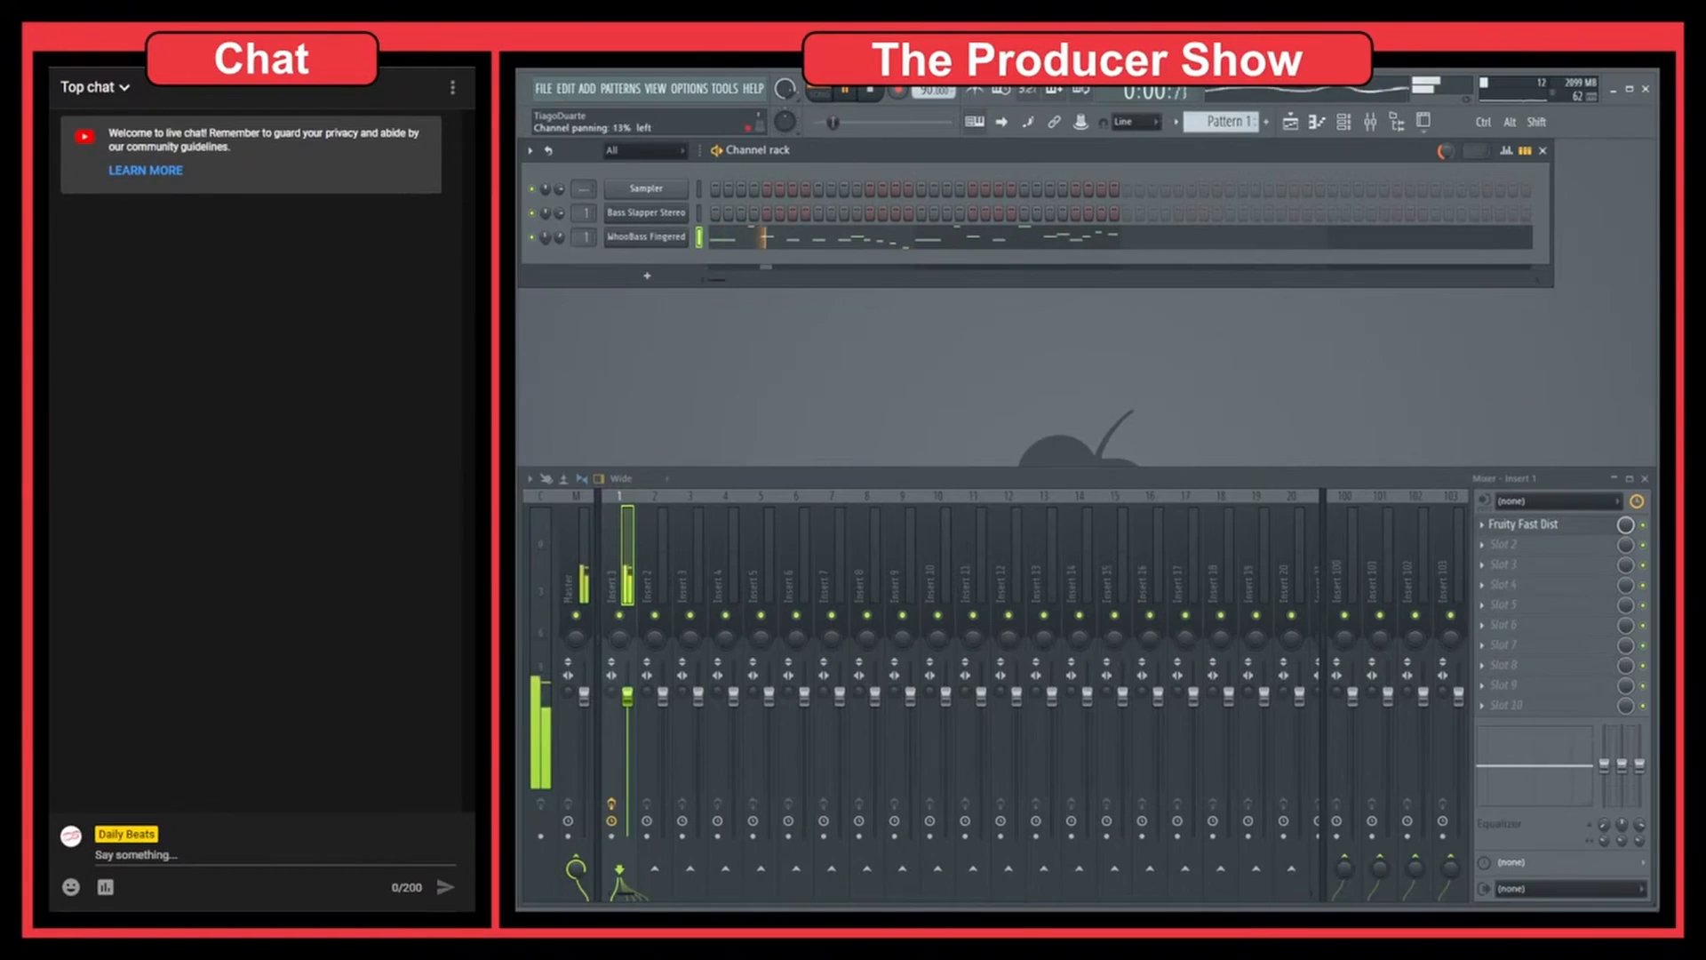
Reset the WhooBass Fingered channel's panning and set its volume to about 43%.
{"action": "right_click", "coordinate": [545, 240]}
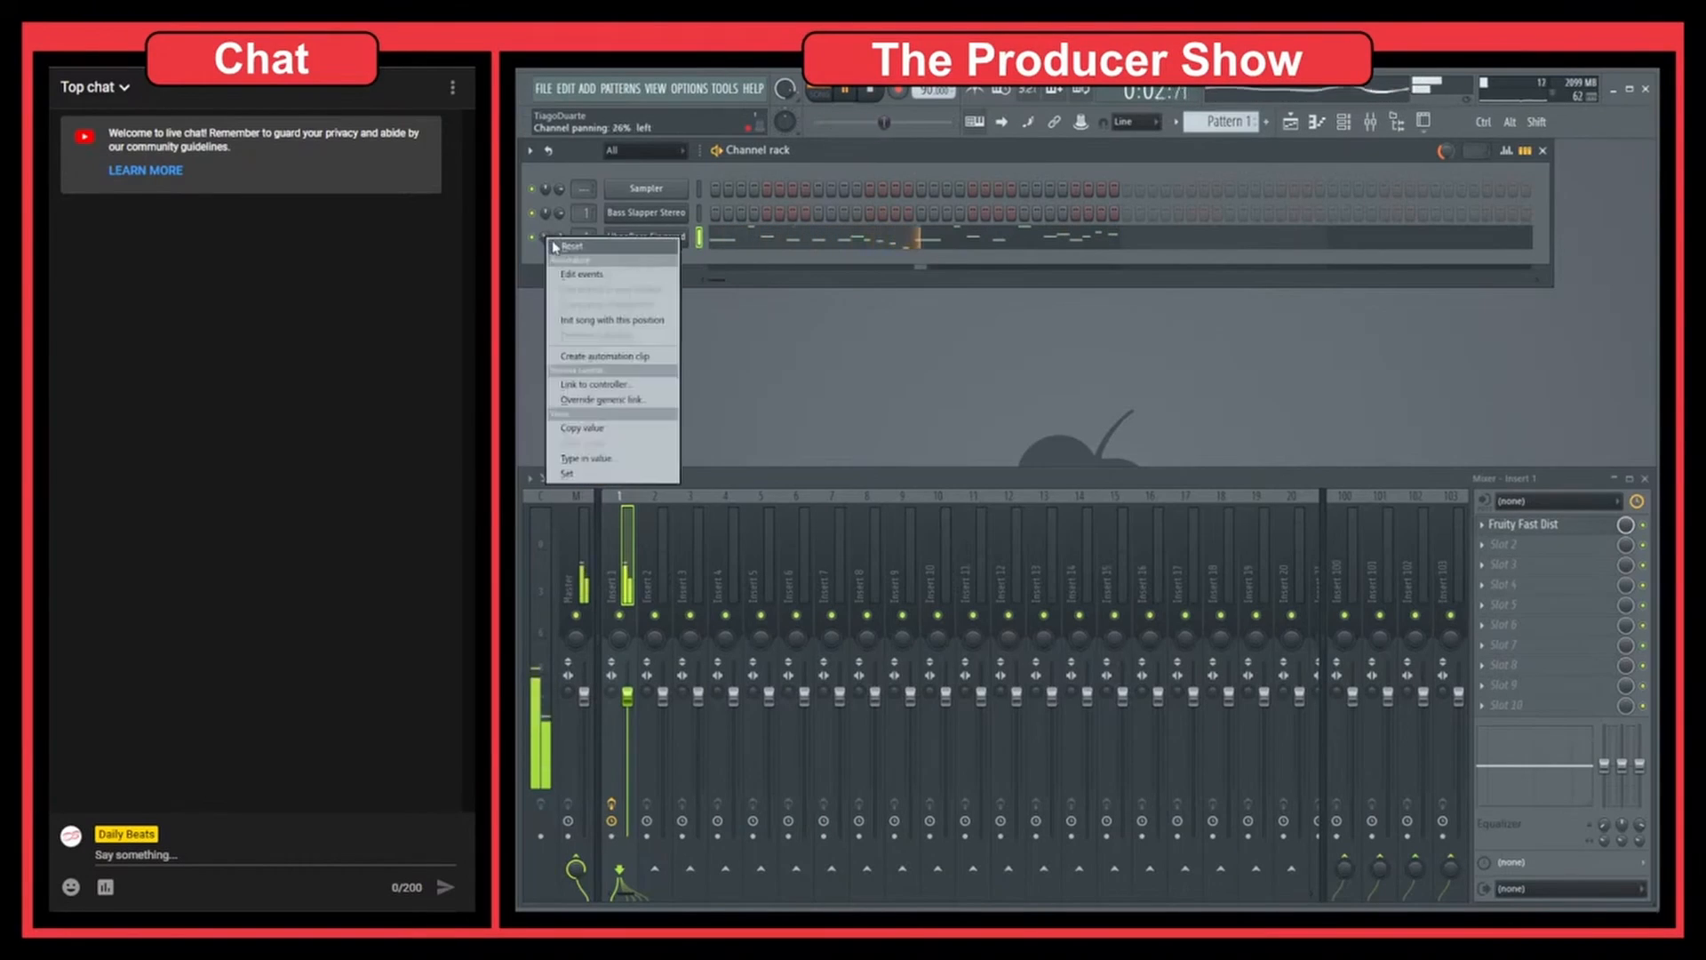
{"action": "left_click", "coordinate": [556, 248]}
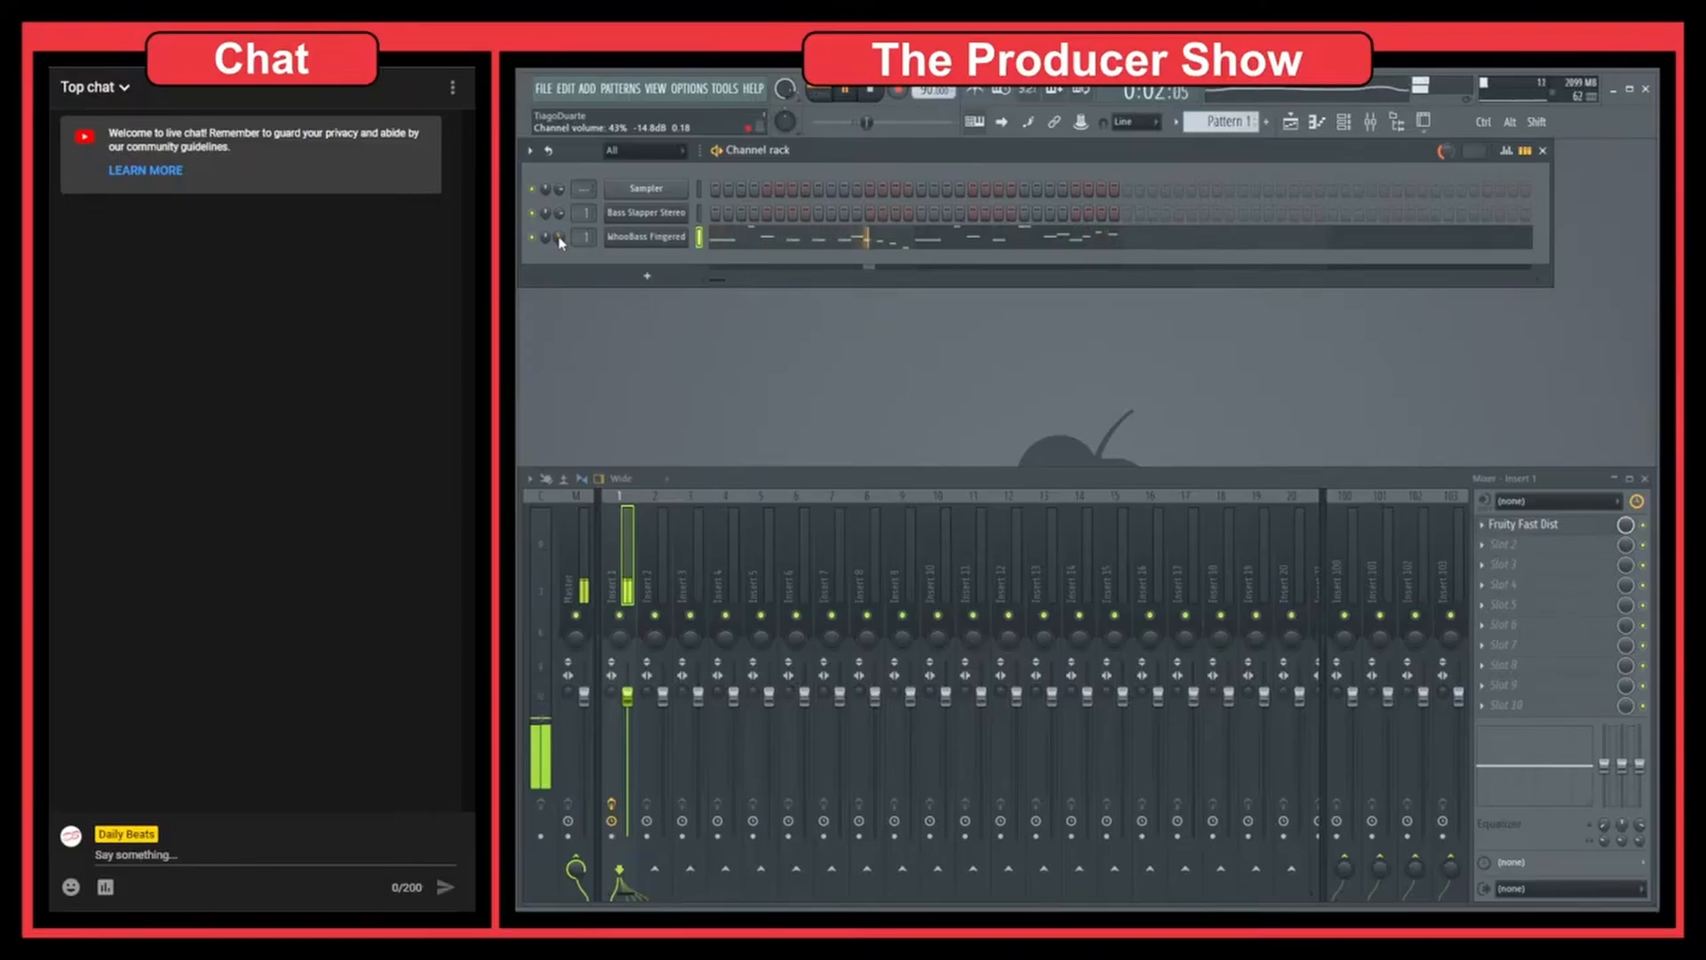
Stop playback and examine the bassline notes in the WhooBass Fingered channel's piano roll.
{"action": "left_click", "coordinate": [814, 248]}
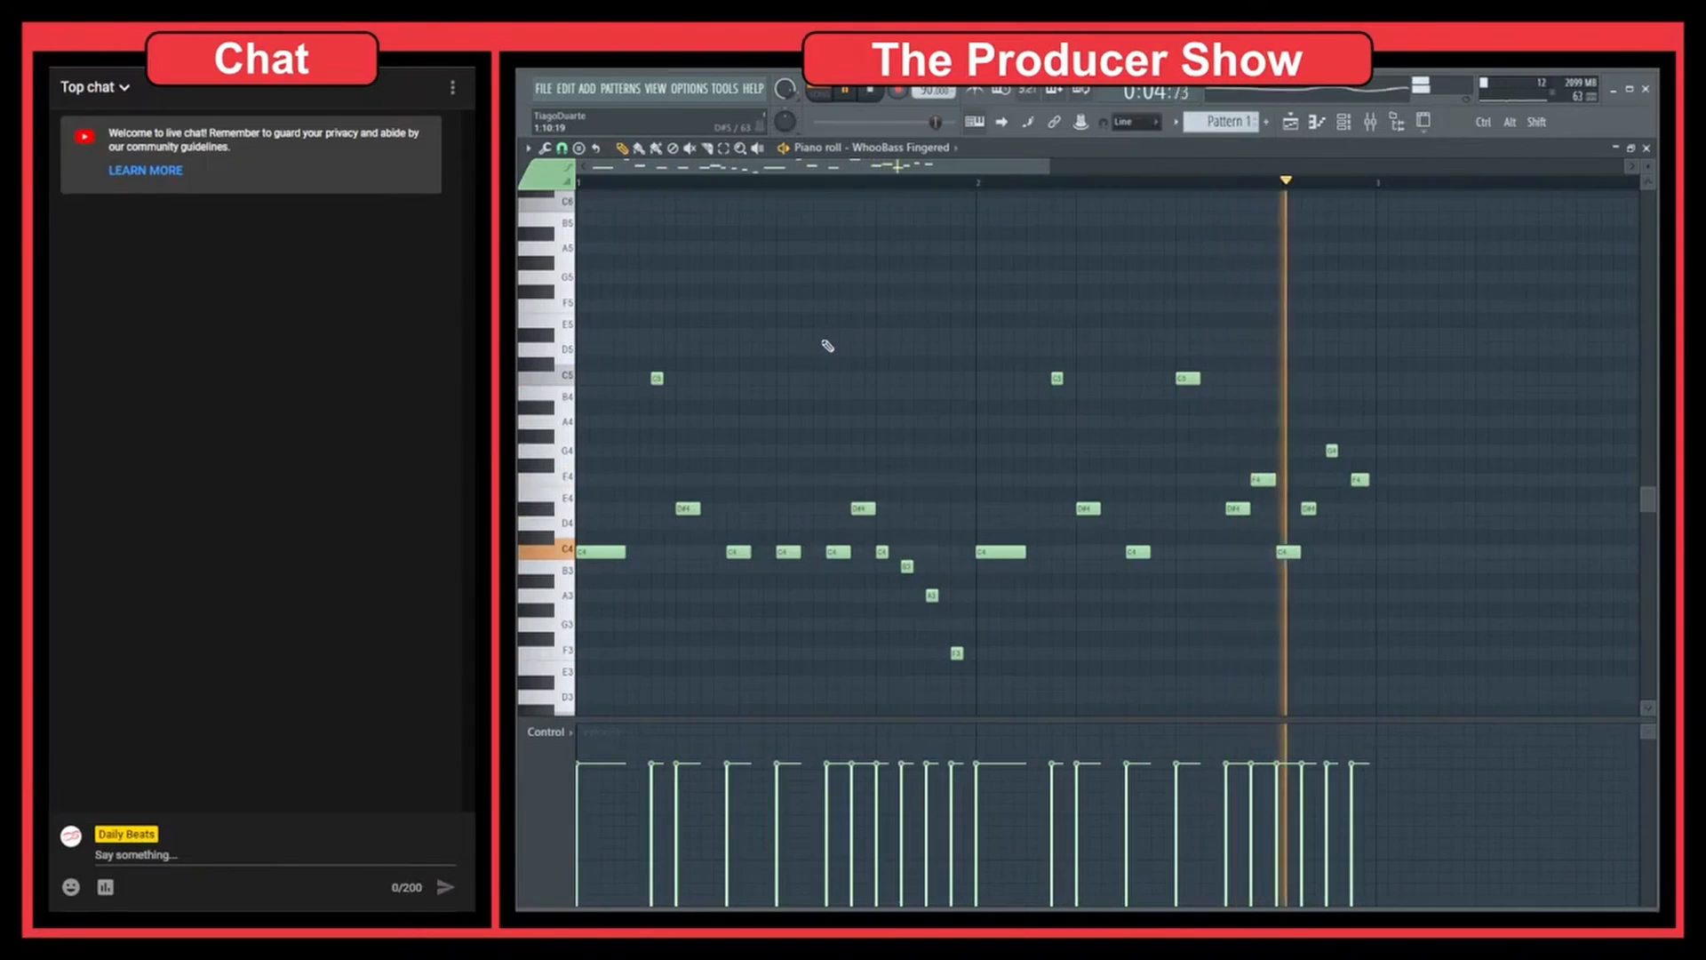
{"action": "key", "text": "space"}
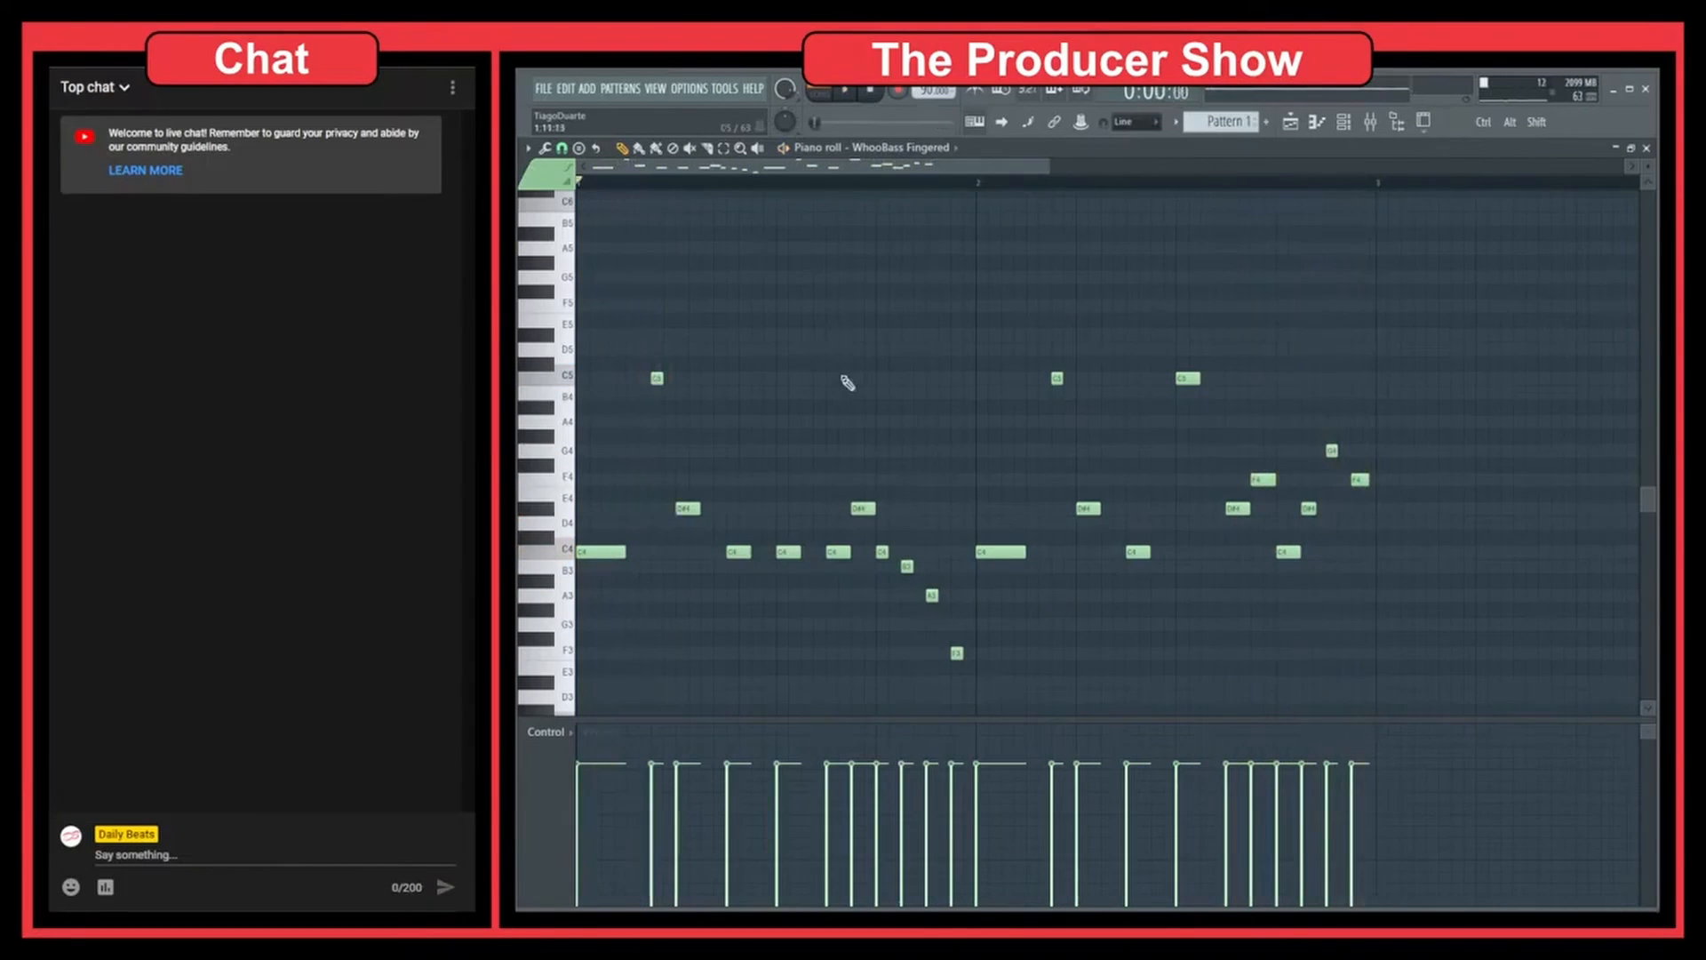
{"action": "left_click", "coordinate": [999, 552]}
{"action": "left_click_drag", "start_coordinate": [1035, 531], "coordinate": [957, 589]}
{"action": "left_click", "coordinate": [1056, 611], "text": "ctrl"}
{"action": "scroll", "coordinate": [1262, 355], "scroll_direction": "up", "scroll_amount": 1}
{"action": "scroll", "coordinate": [1264, 359], "scroll_direction": "down", "scroll_amount": 2}
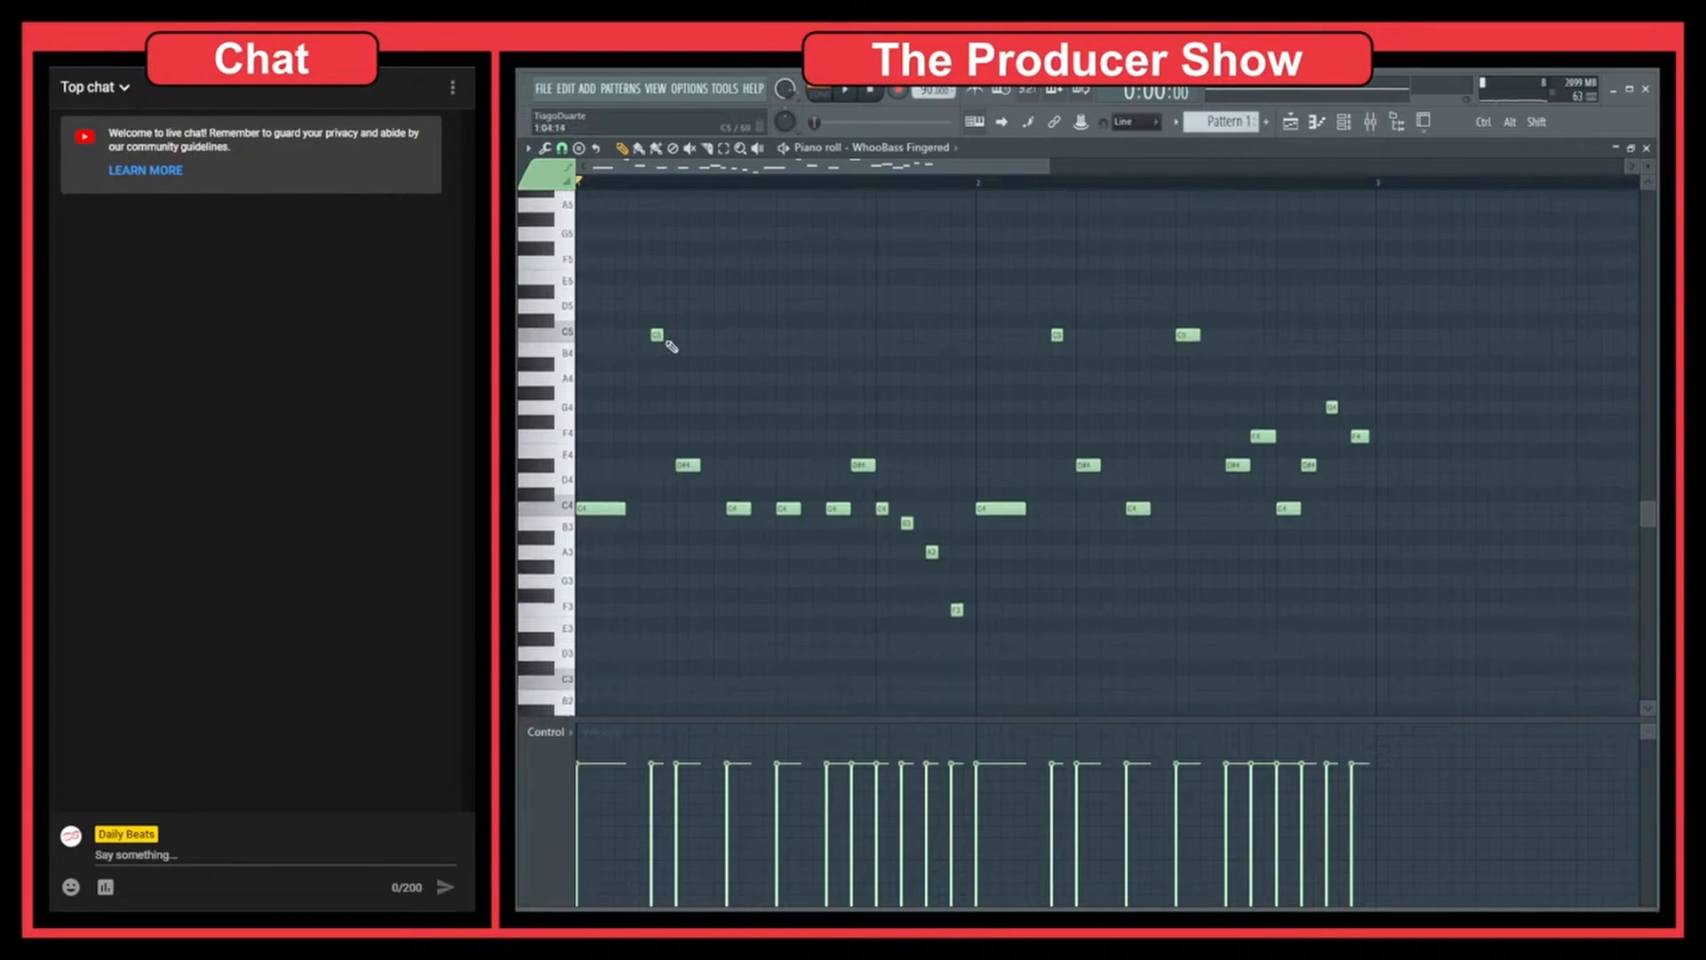
{"action": "left_click", "coordinate": [1647, 147]}
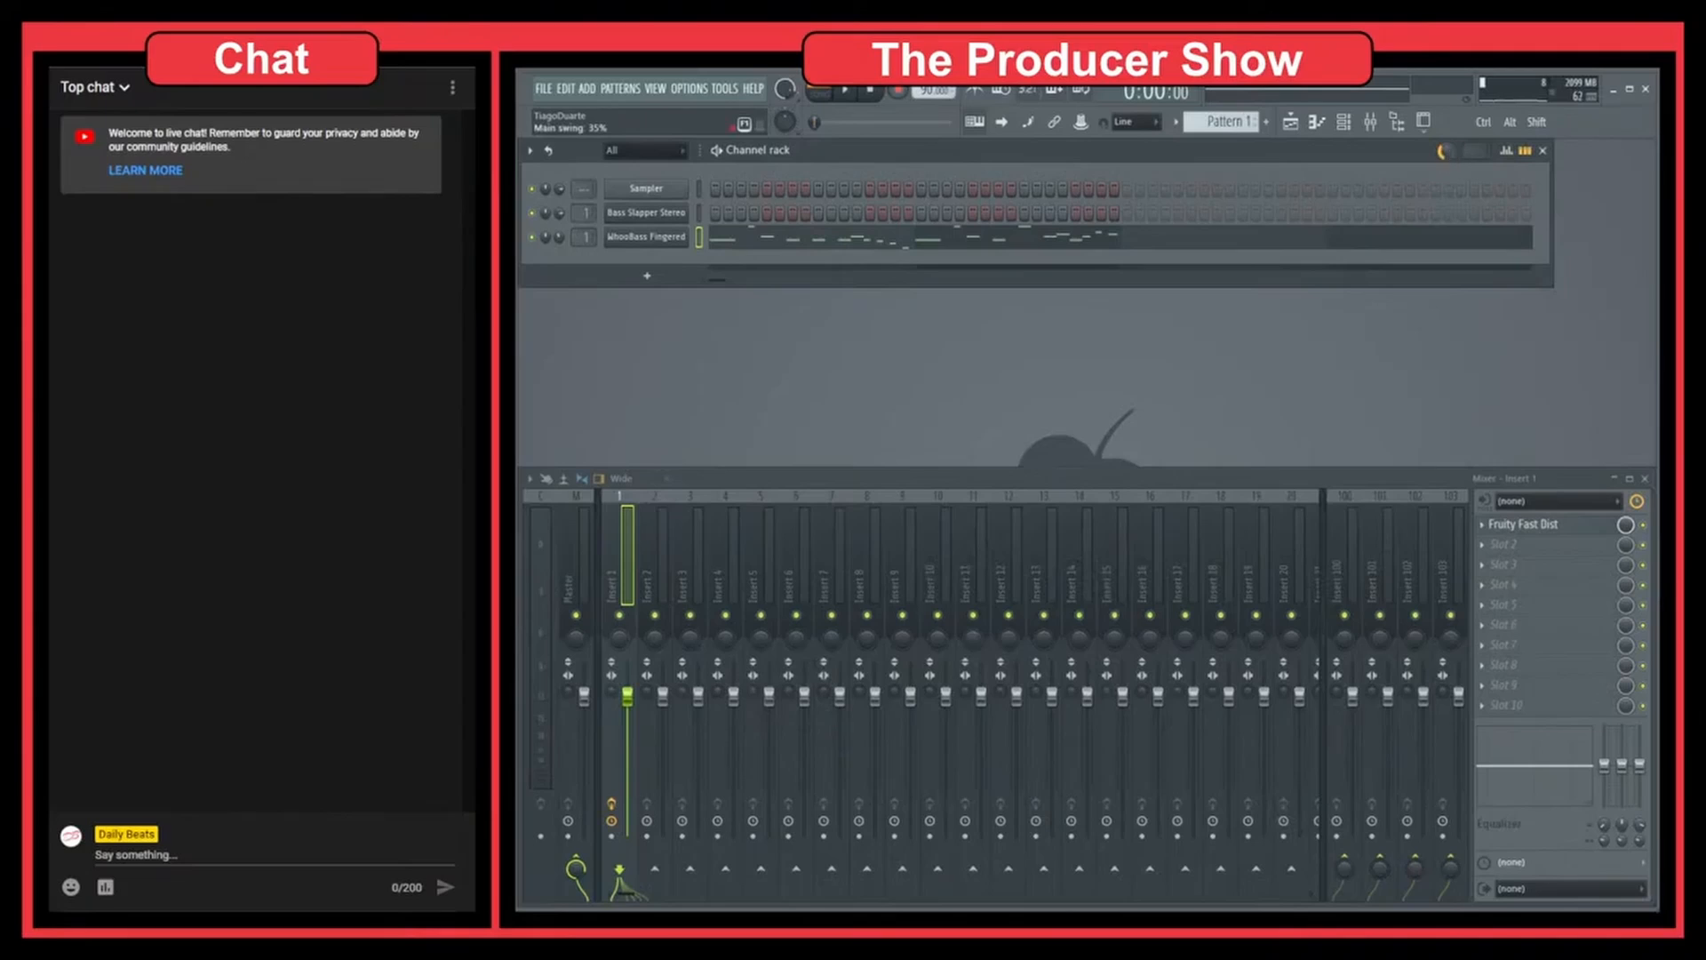
Play the pattern, reopen the bassline in the piano roll, and set the scale highlighting root to F.
{"action": "key", "text": "space"}
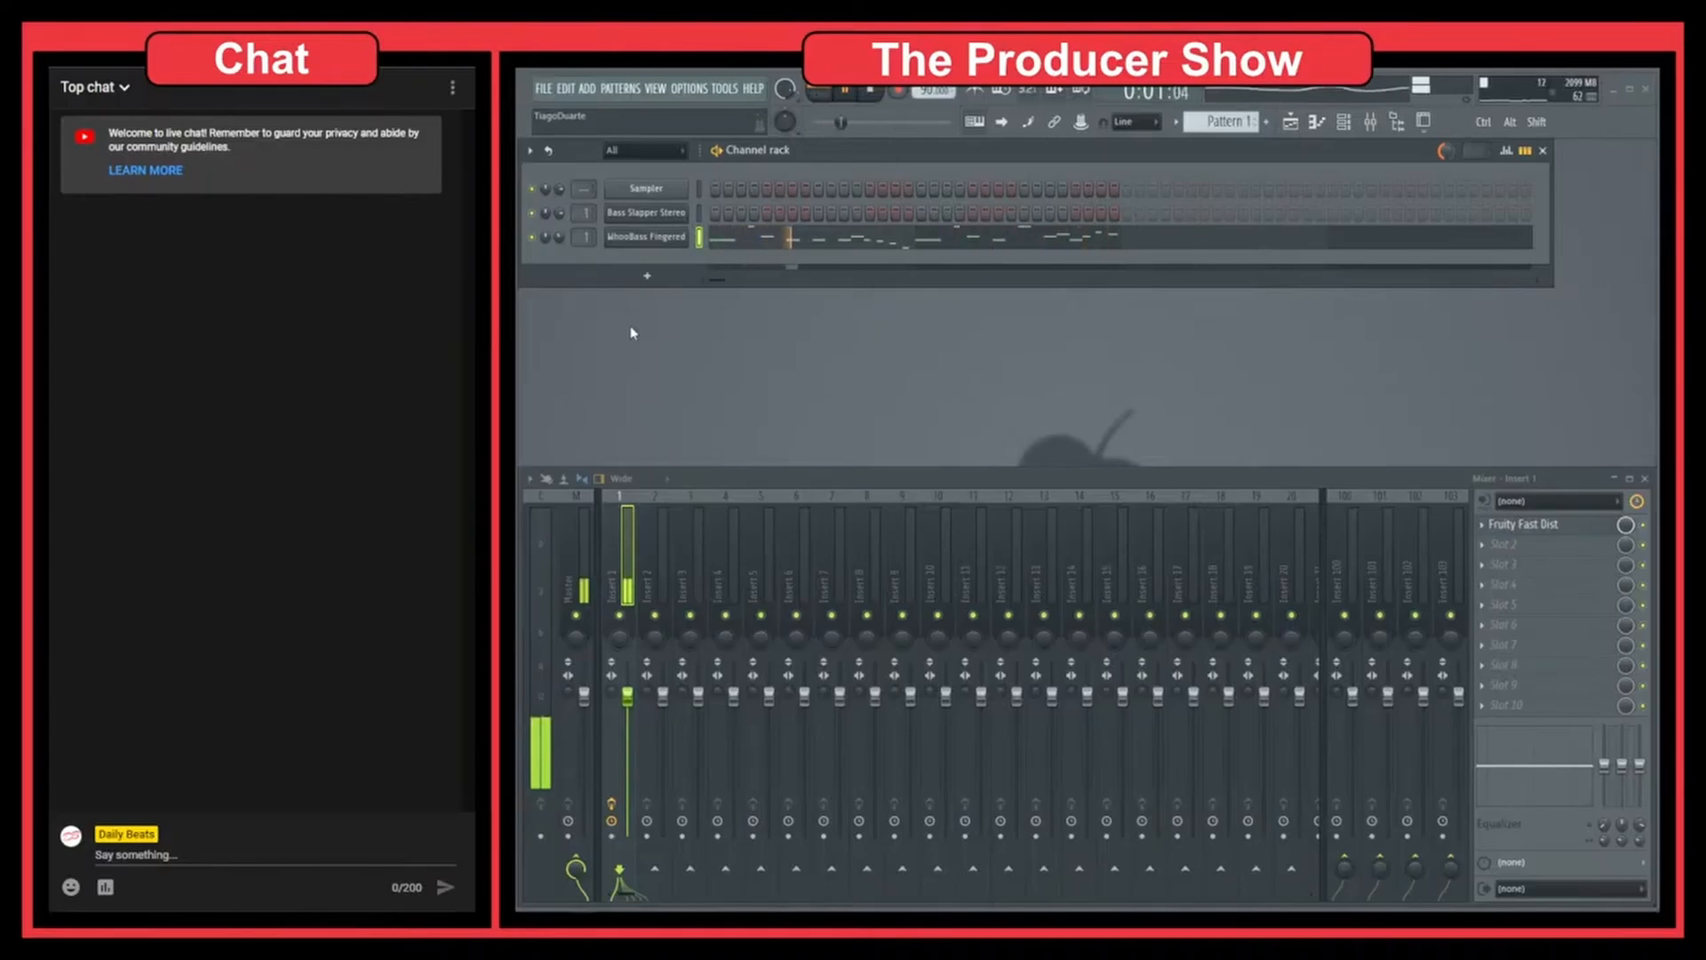
{"action": "left_click", "coordinate": [972, 238]}
{"action": "key", "text": "space"}
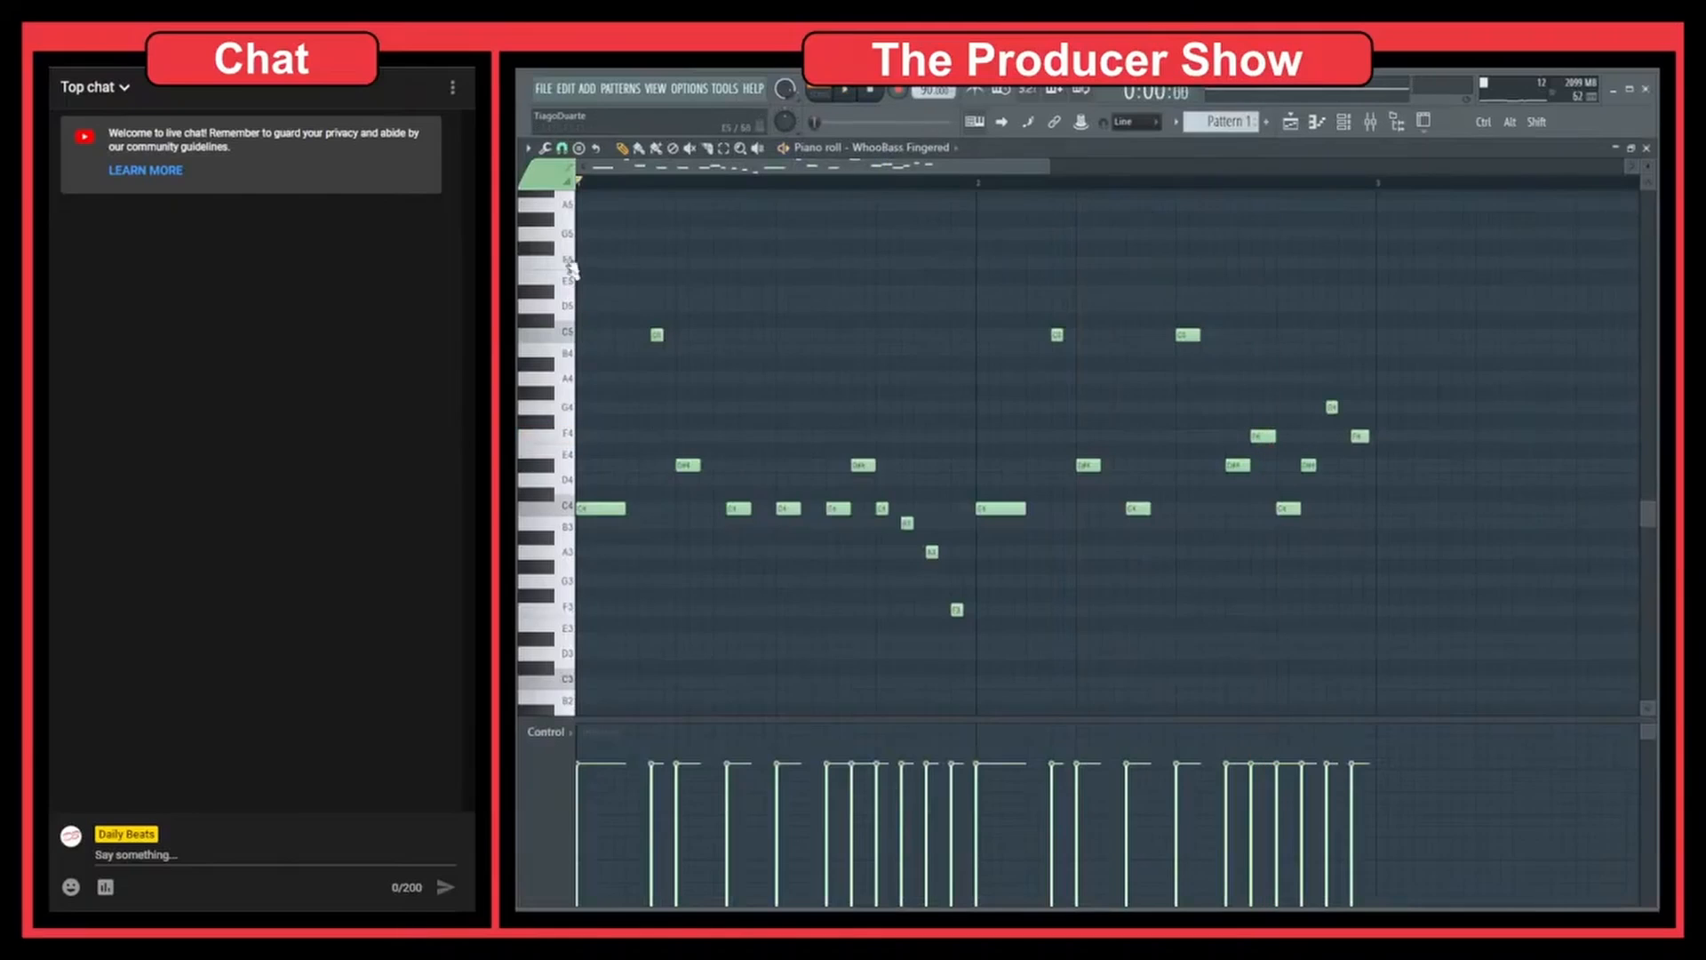
{"action": "left_click", "coordinate": [547, 149]}
{"action": "mouse_move", "coordinate": [569, 230]}
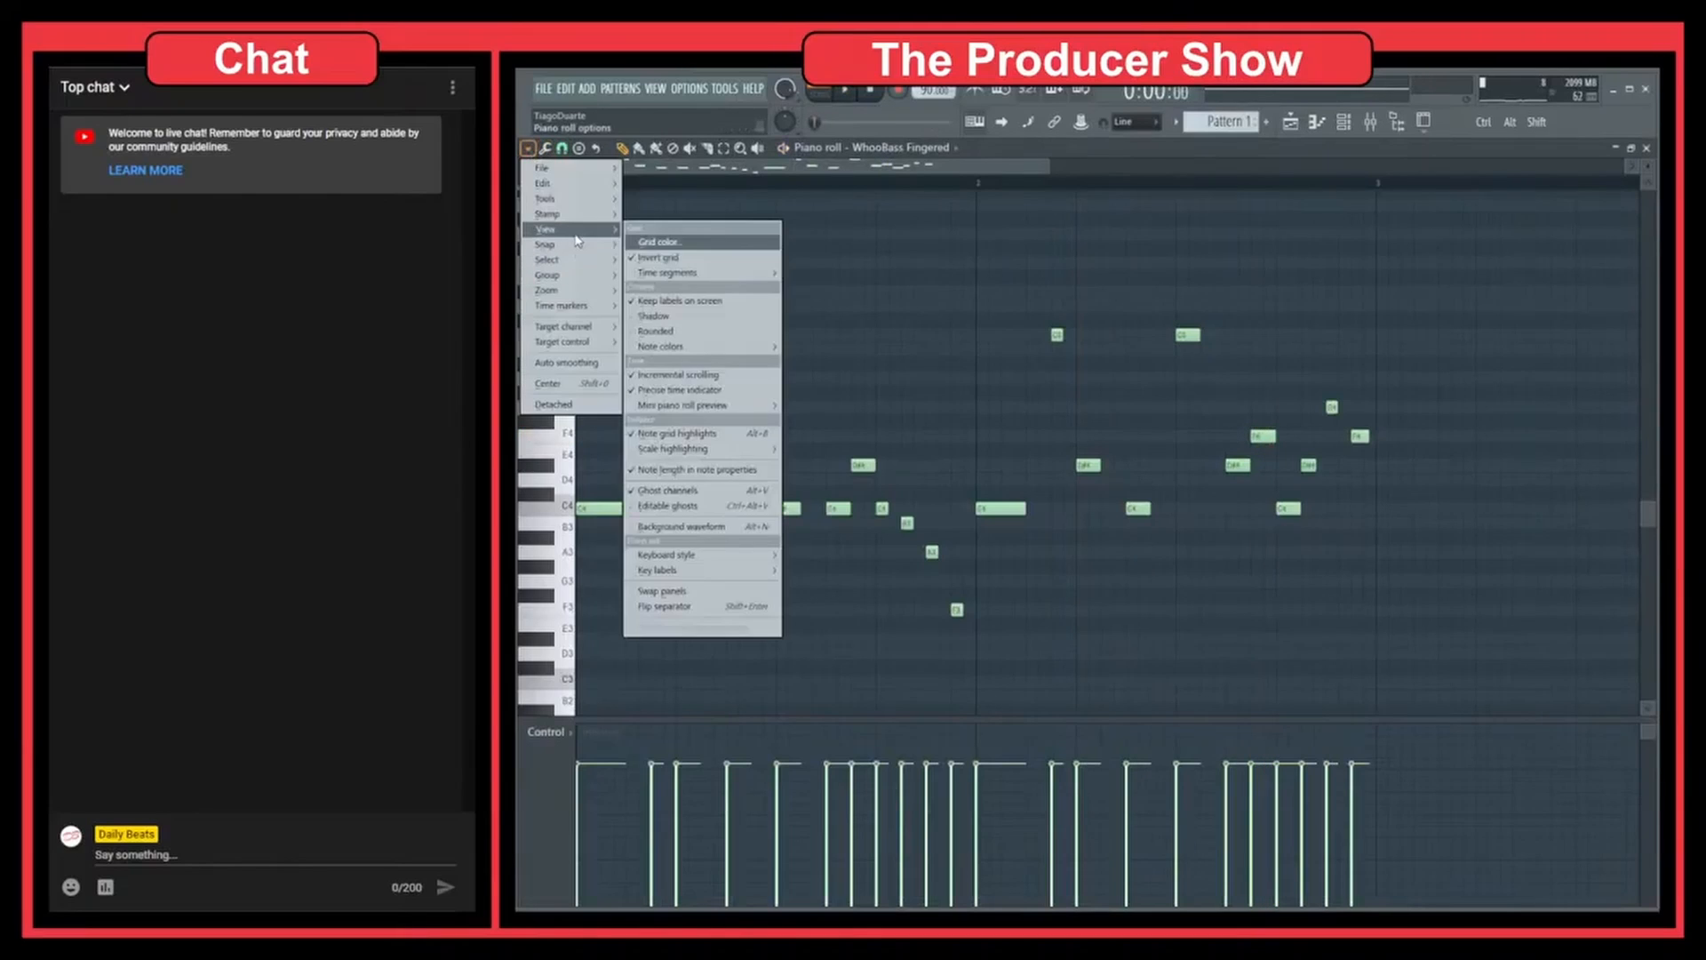
{"action": "mouse_move", "coordinate": [710, 452]}
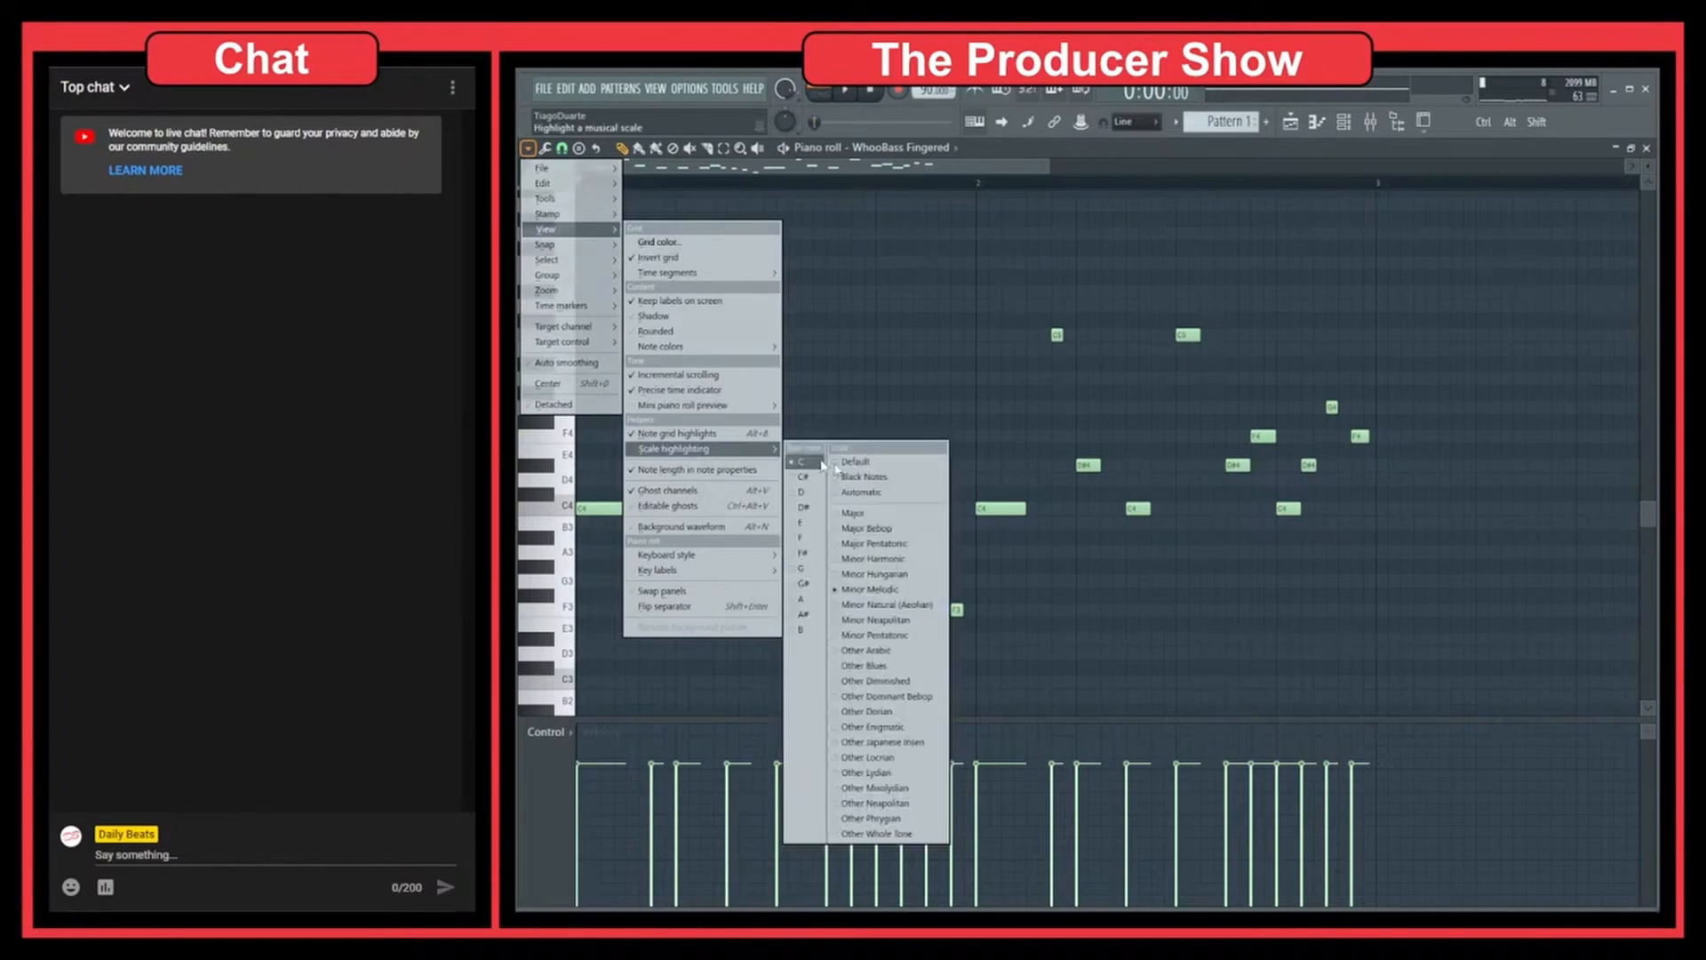
{"action": "left_click", "coordinate": [812, 539]}
Transpose all bassline notes up five semitones so the phrase starts on F4, and play the result.
{"action": "key", "text": "ctrl+a"}
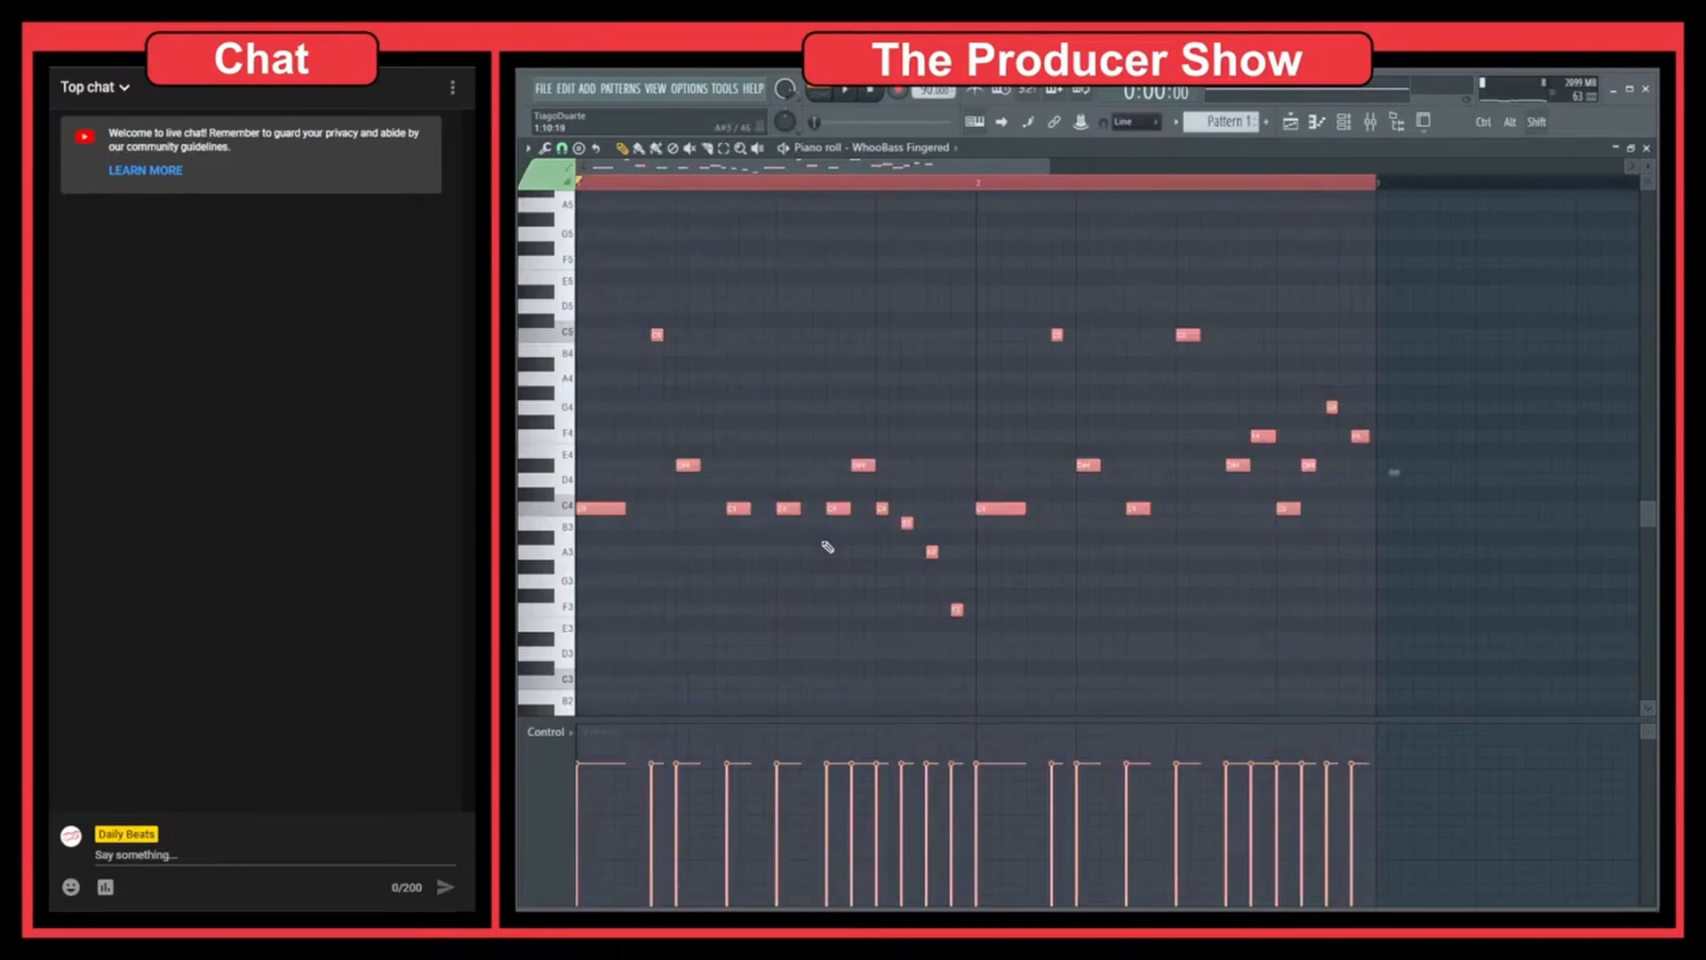
{"action": "key", "text": "shift+Up"}
{"action": "key", "text": "shift+Up"}
{"action": "key", "text": "shift+Up"}
{"action": "key", "text": "shift+Up"}
{"action": "key", "text": "shift+Up"}
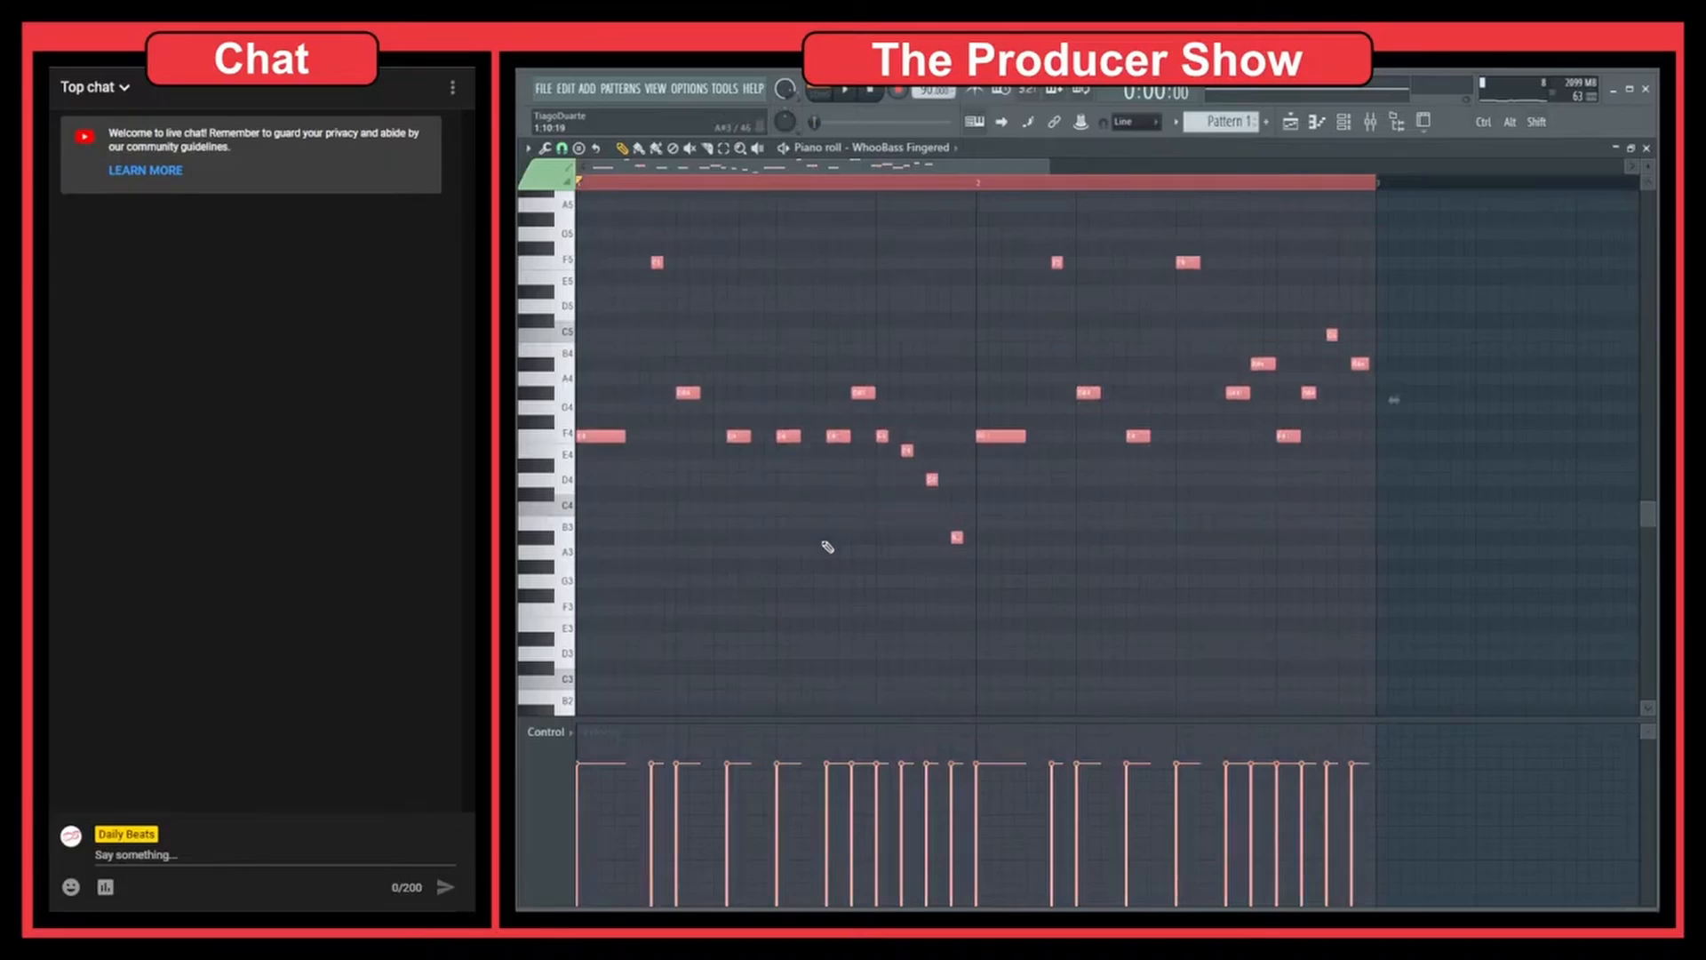
{"action": "key", "text": "space"}
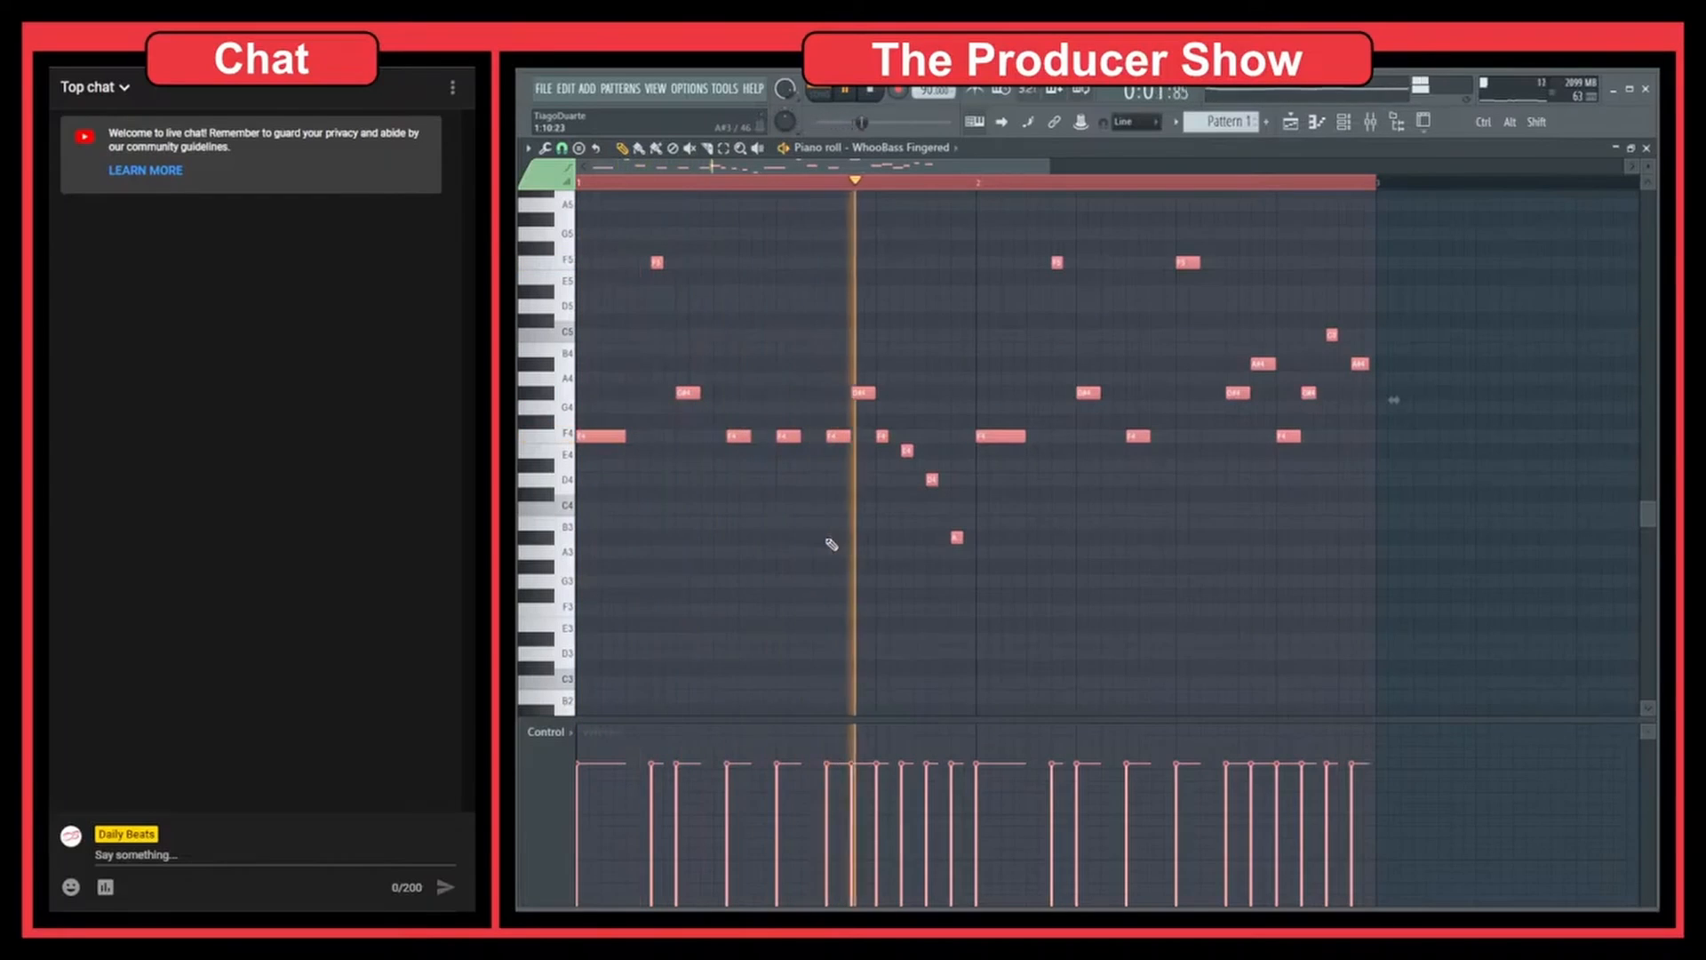
{"action": "scroll", "coordinate": [831, 544], "scroll_direction": "down", "scroll_amount": 1}
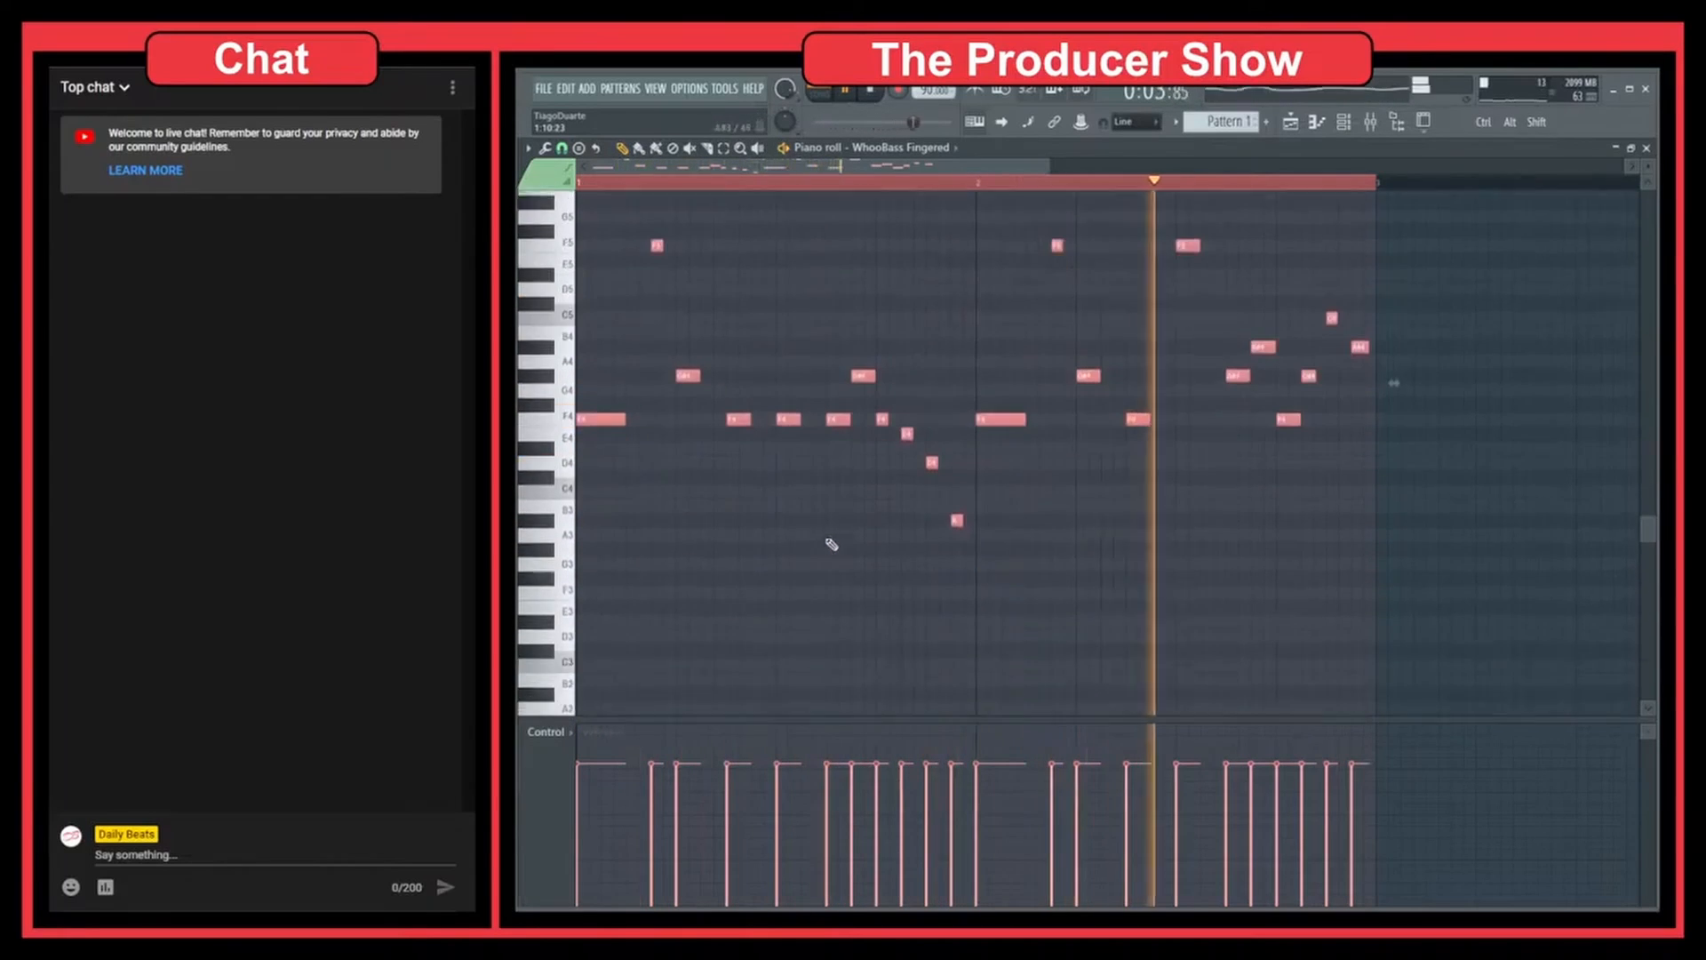
{"action": "scroll", "coordinate": [604, 454], "scroll_direction": "up", "scroll_amount": 1}
{"action": "key", "text": "space"}
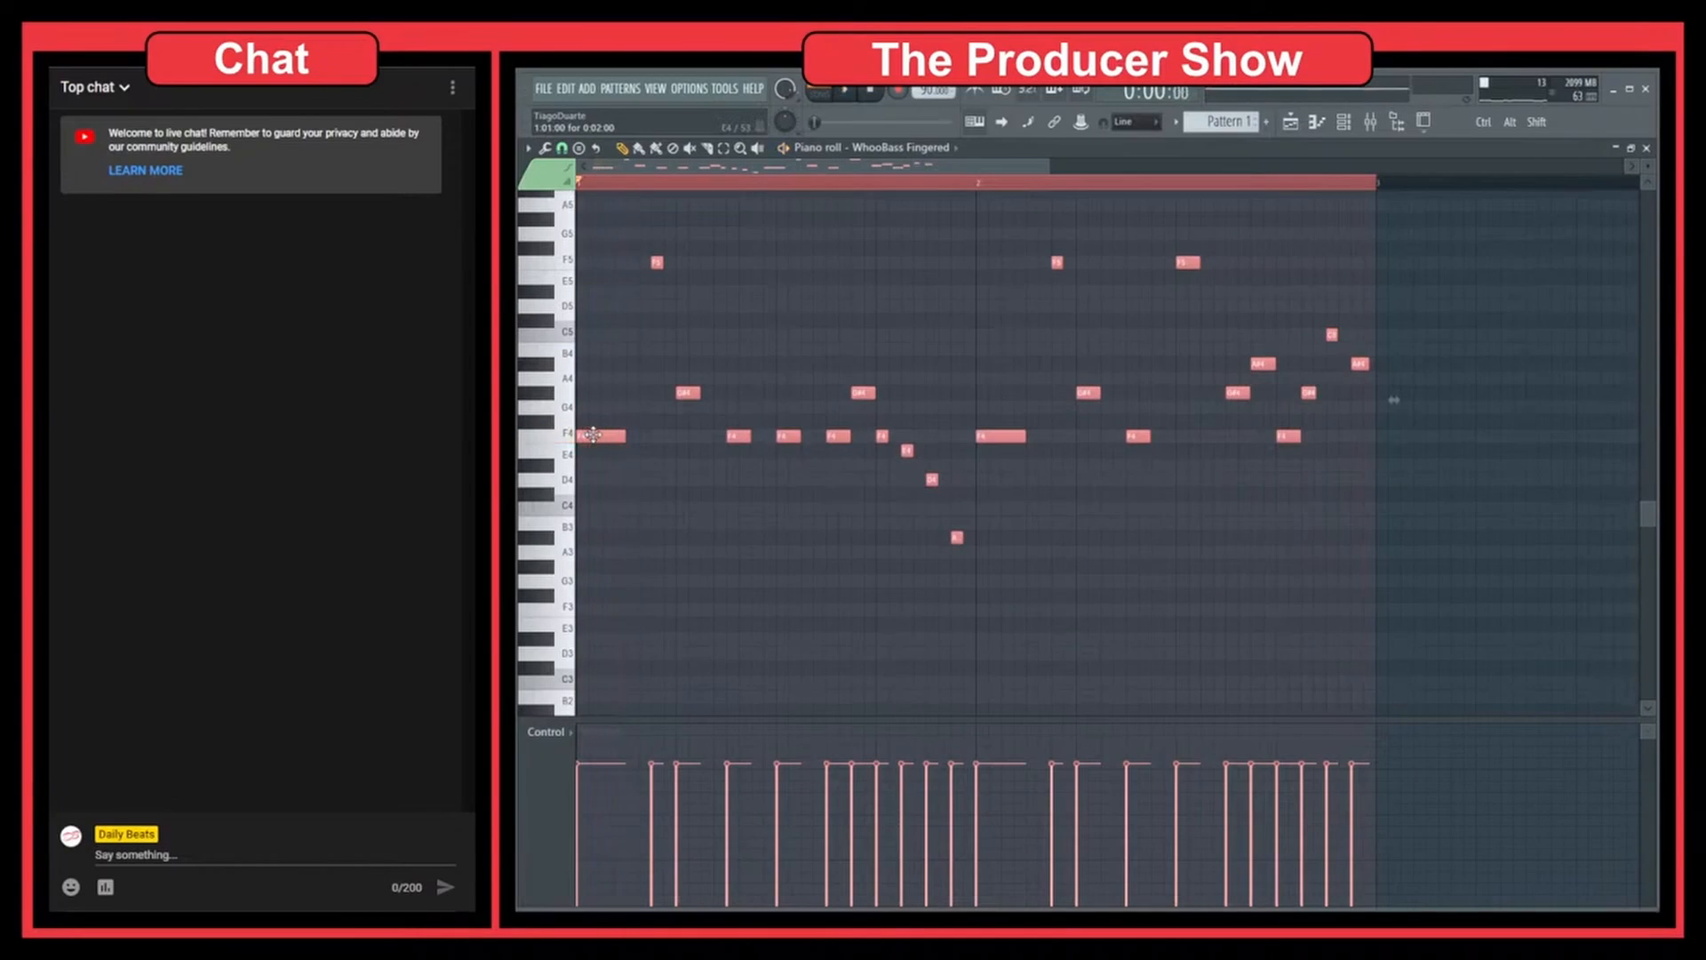
Keep the original phrase on C4 in bars 1 and 2 and place the F4 version in bars 3 and 4.
{"action": "left_click_drag", "start_coordinate": [593, 434], "coordinate": [1388, 443]}
{"action": "right_click", "coordinate": [1360, 343], "text": "ctrl"}
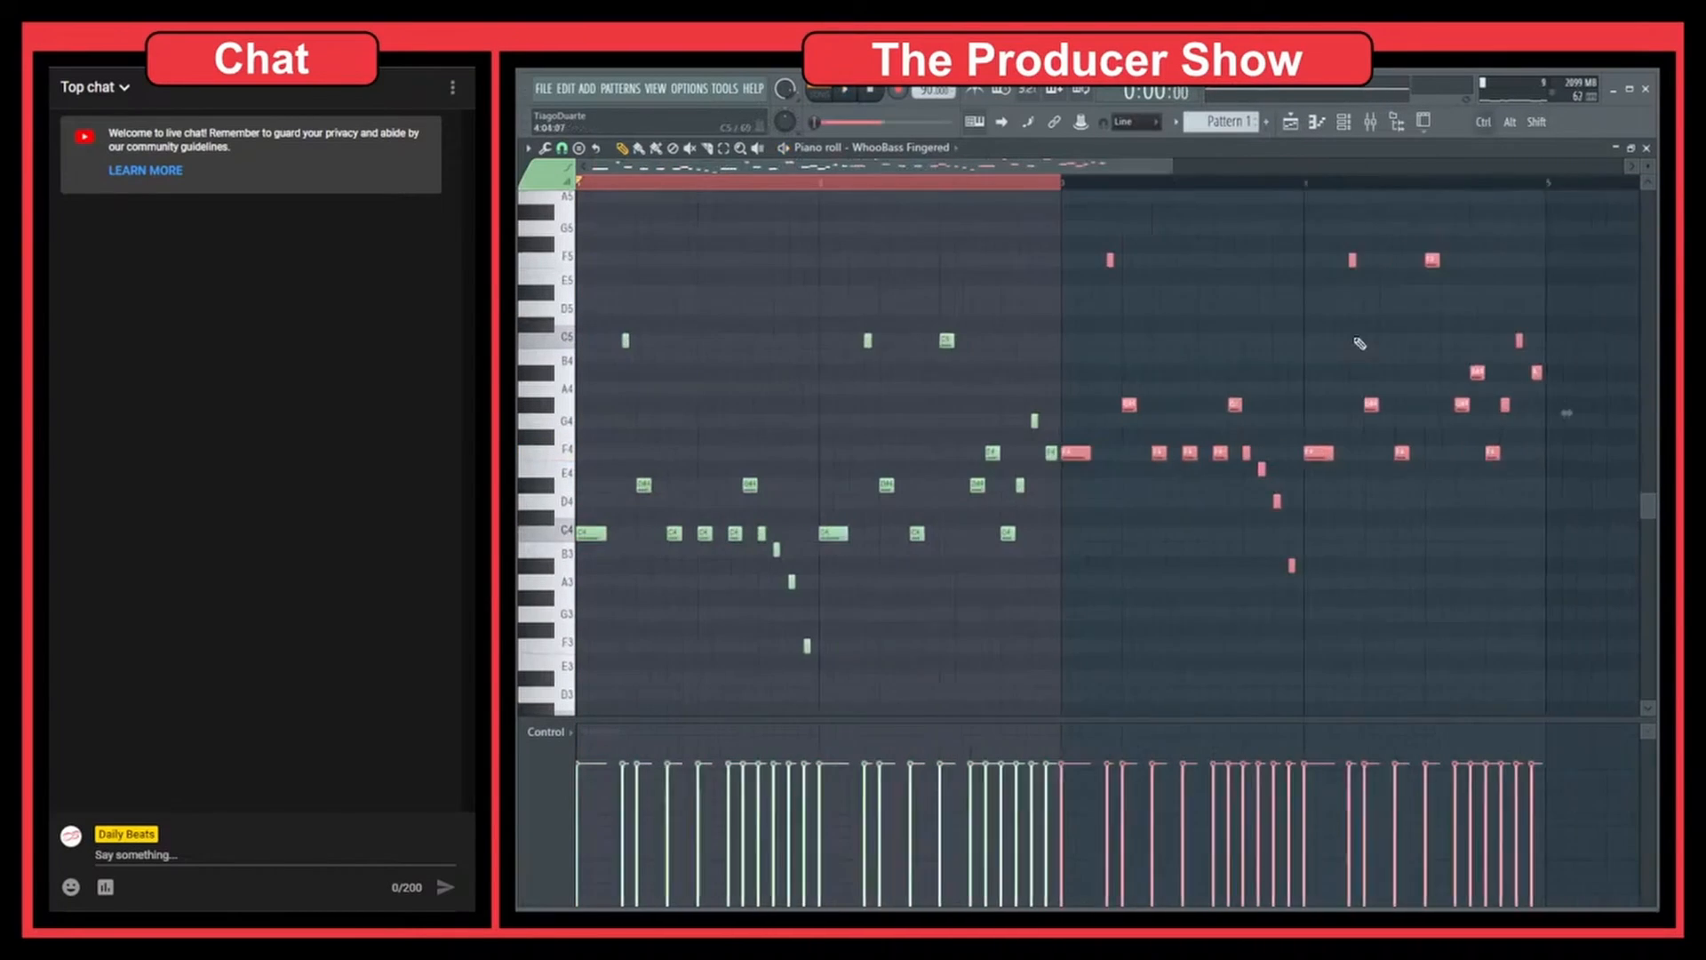
{"action": "left_click", "coordinate": [1140, 186], "text": "ctrl"}
Play the four-bar line and raise the G#4 notes in bars 3 and 4 to A4.
{"action": "key", "text": "space"}
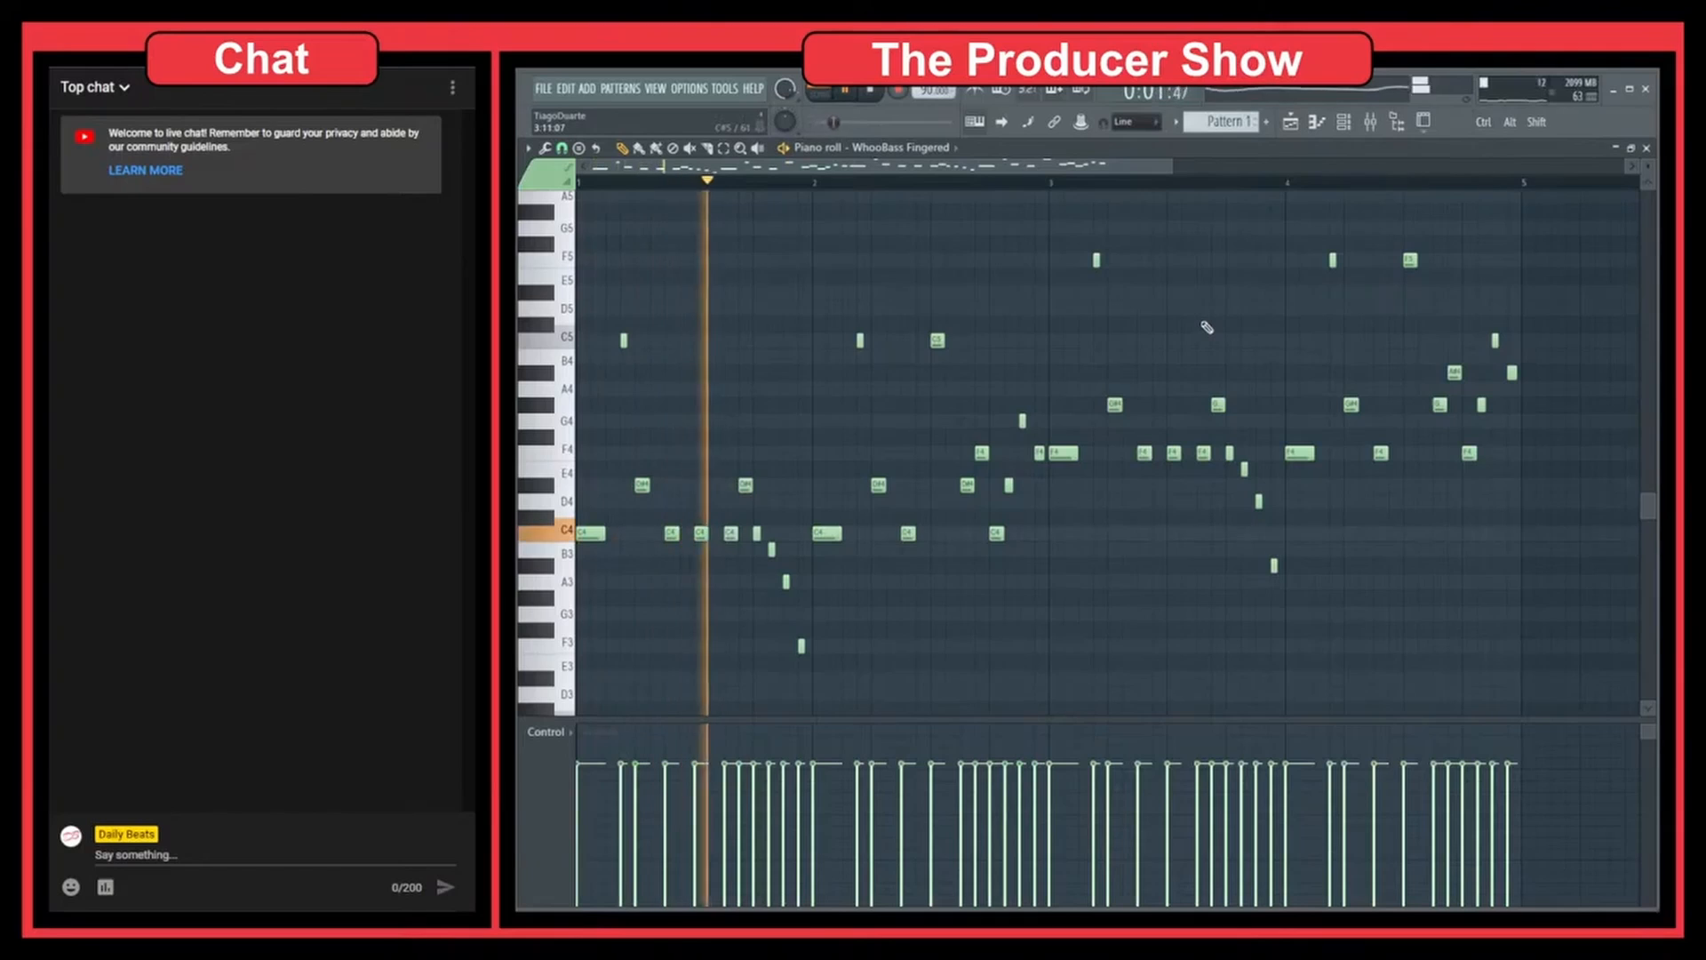
{"action": "left_click_drag", "start_coordinate": [1064, 383], "coordinate": [1533, 409]}
{"action": "key", "text": "Up"}
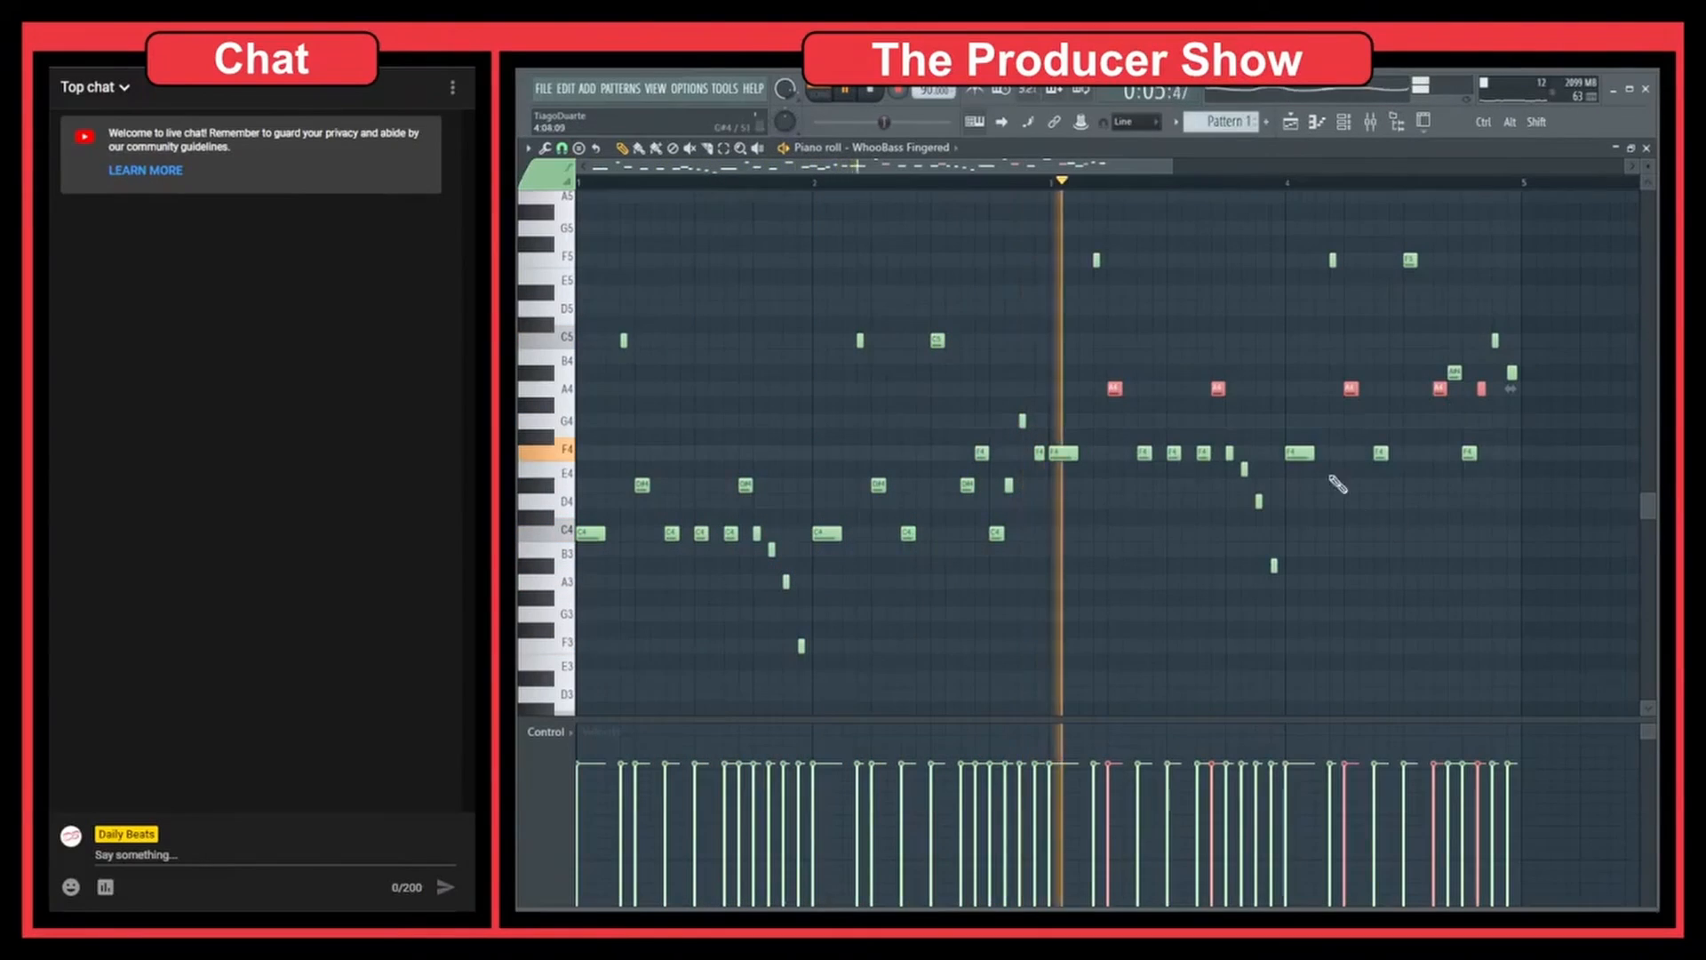
Lower bar 3's E4 note to D#4, raise its last note to C4, and raise bar 4's A#4 note to B4.
{"action": "left_click_drag", "start_coordinate": [1243, 469], "coordinate": [1245, 484]}
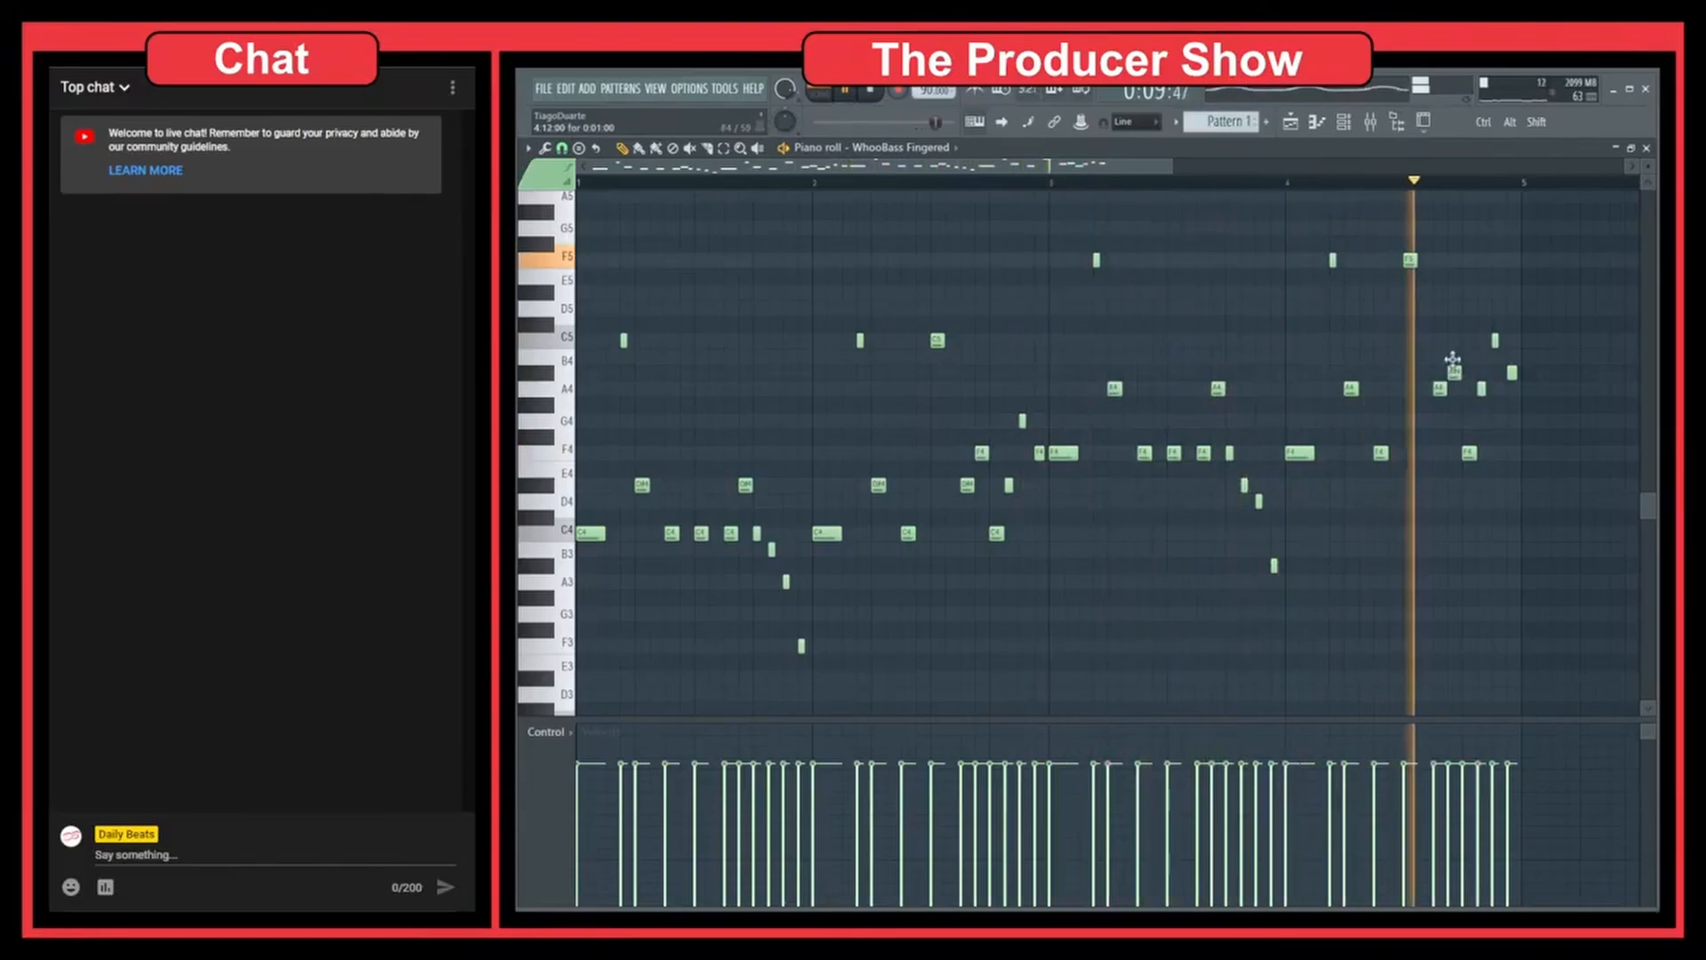
{"action": "left_click_drag", "start_coordinate": [1454, 360], "coordinate": [1454, 354]}
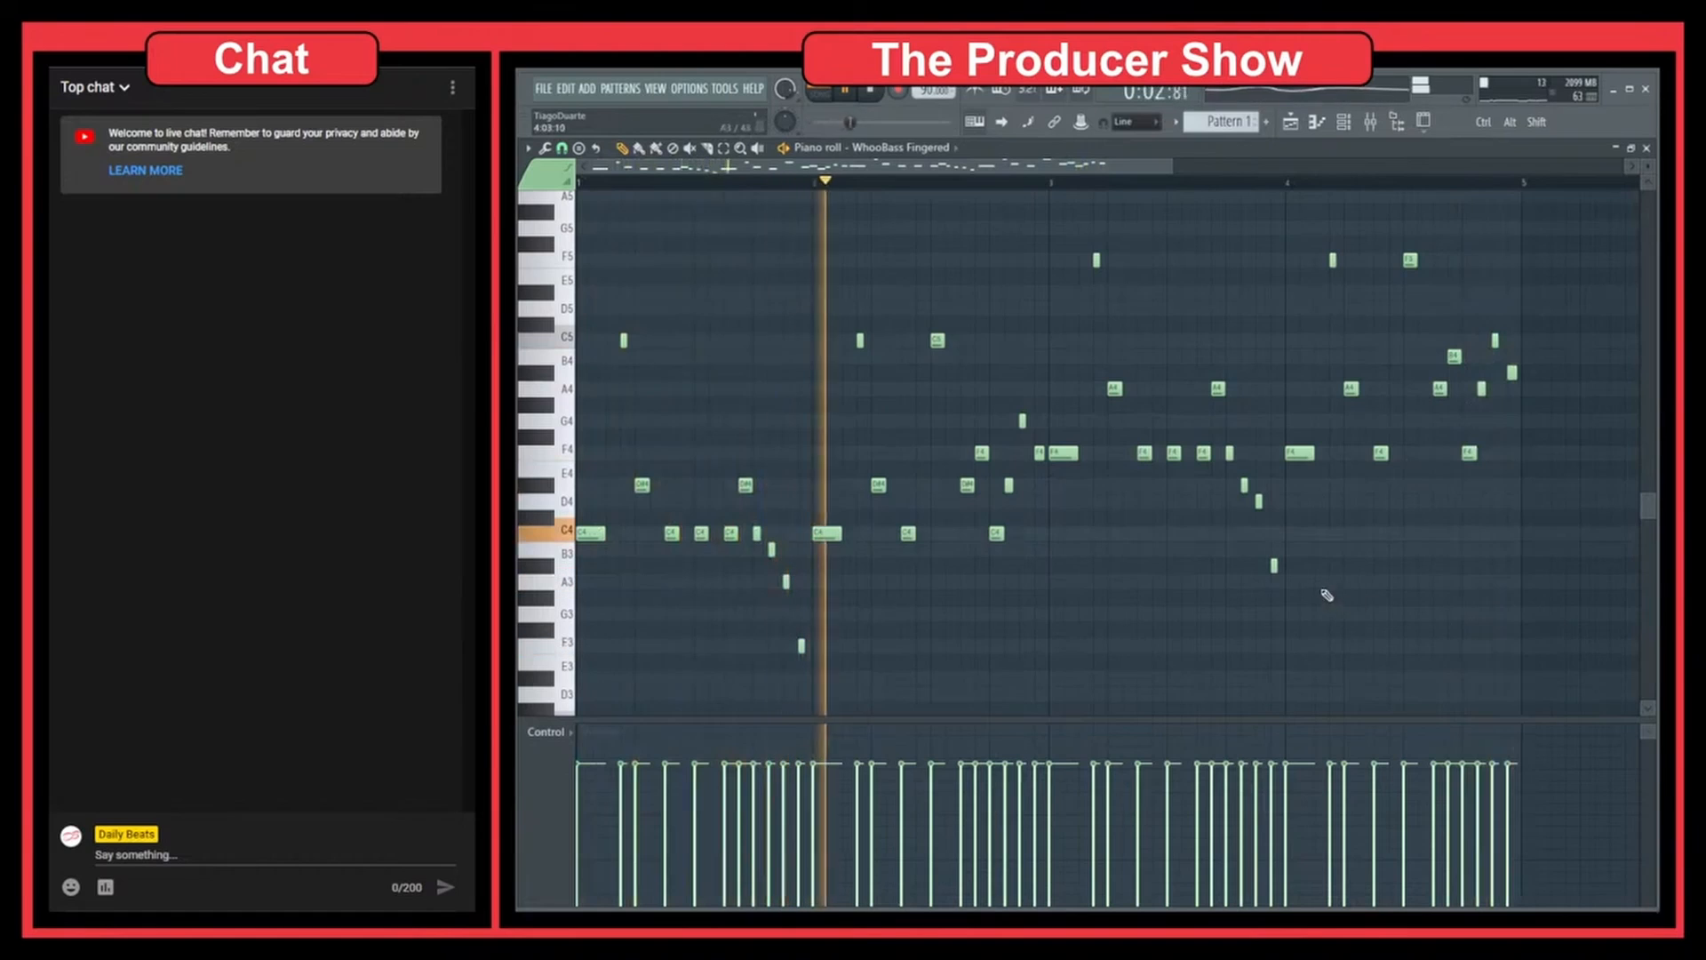
{"action": "left_click_drag", "start_coordinate": [1274, 565], "coordinate": [1271, 533]}
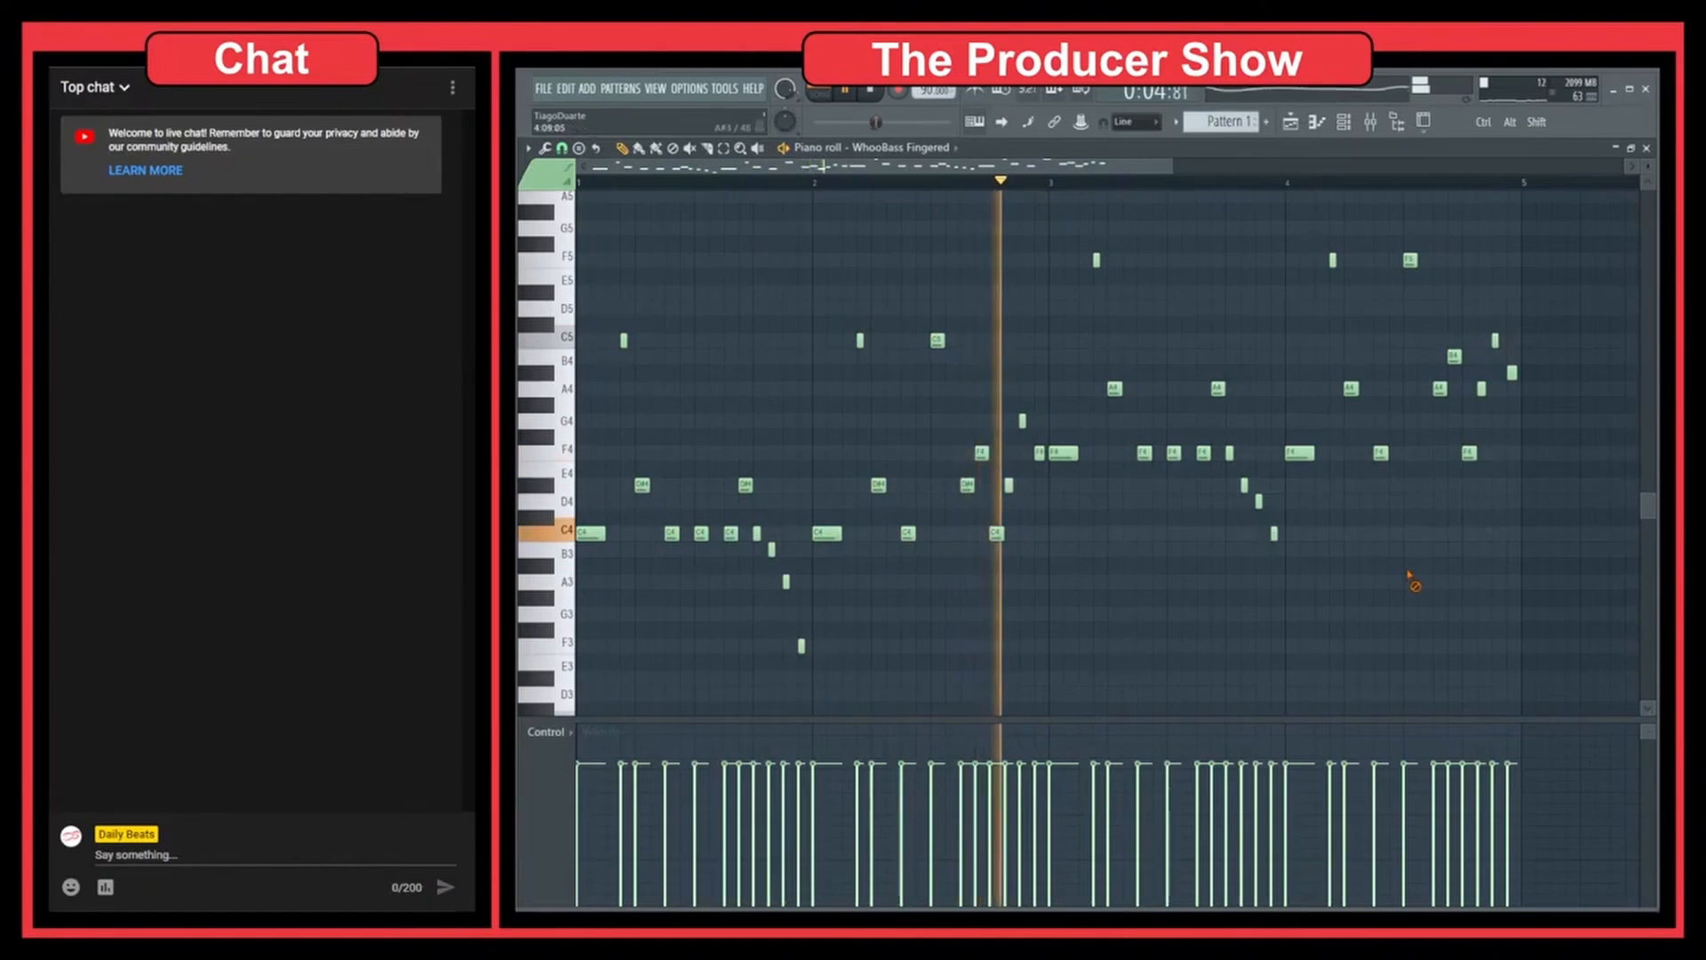
{"action": "left_click", "coordinate": [1258, 500]}
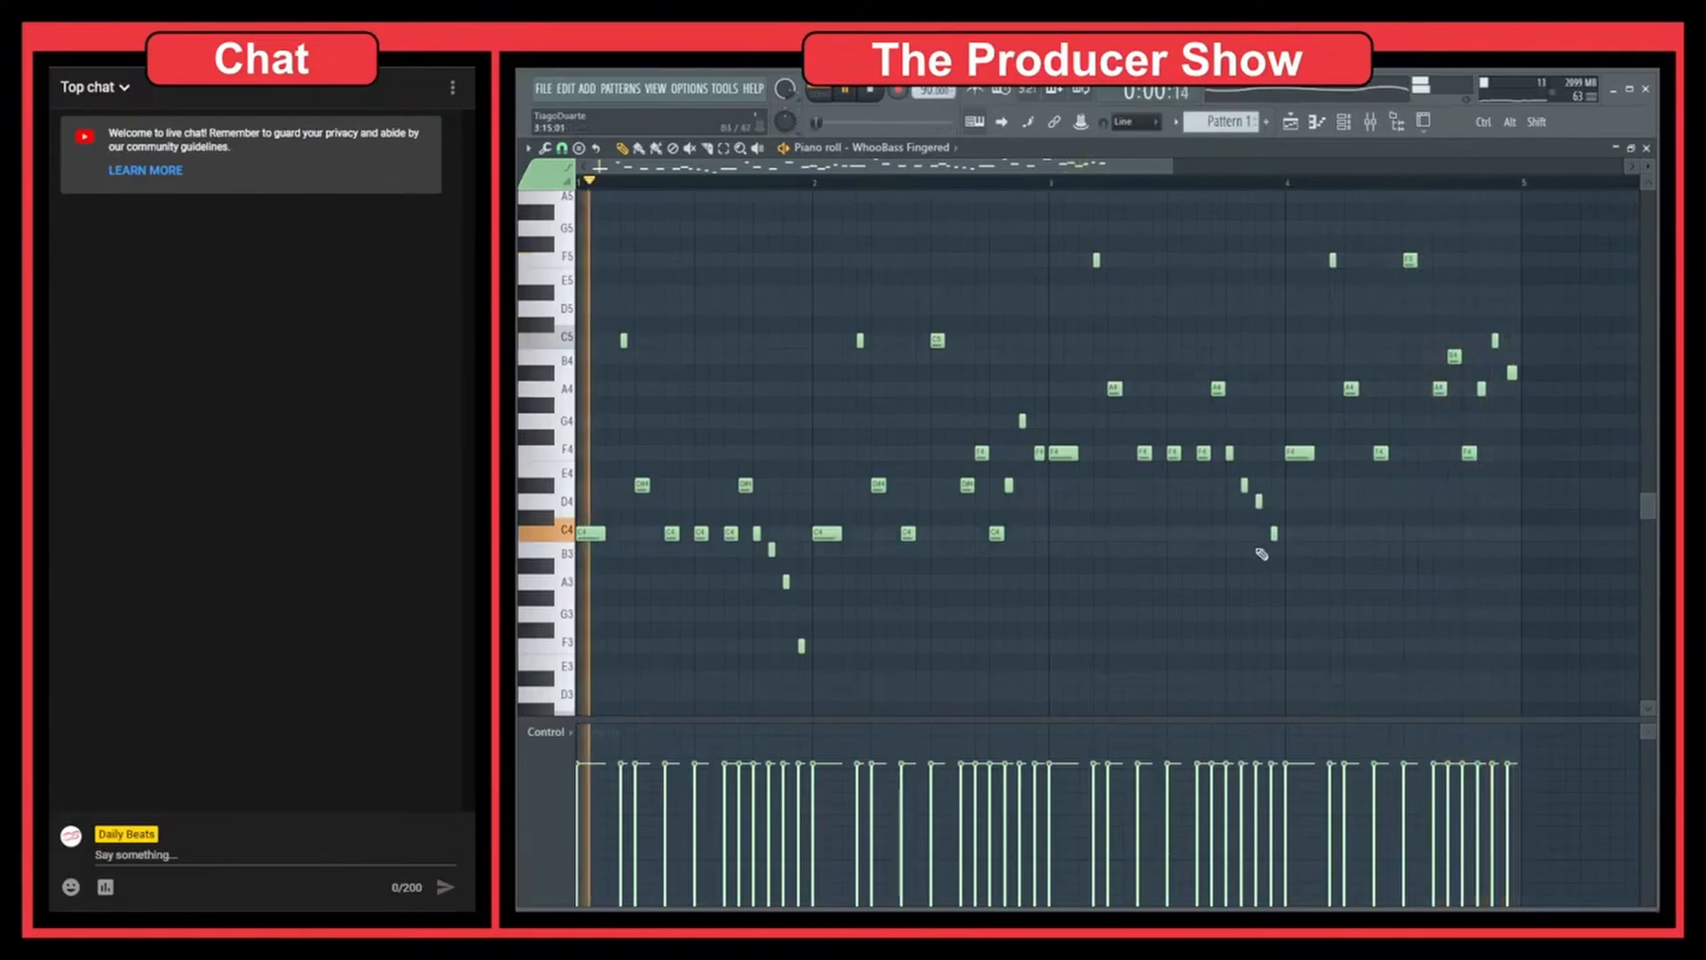
Replace the notes in bar 3 with a copy of the bar 1 phrase and play the pattern.
{"action": "left_click_drag", "start_coordinate": [1280, 573], "coordinate": [1069, 229]}
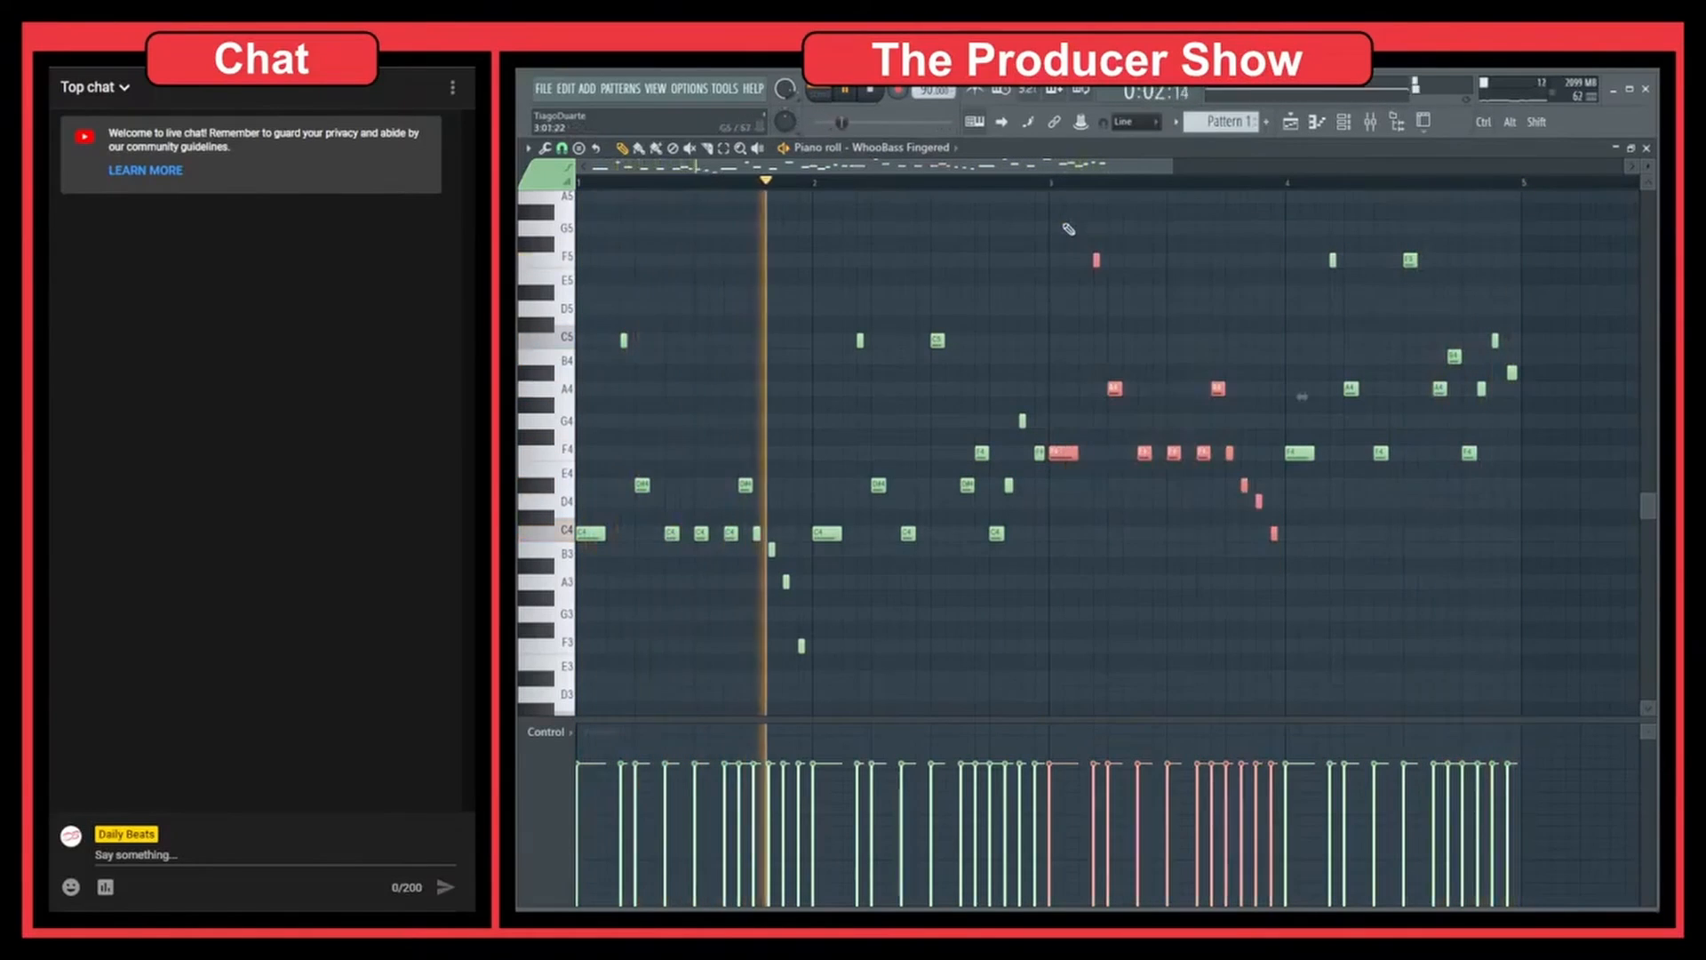
{"action": "key", "text": "space"}
{"action": "key", "text": "Delete"}
{"action": "left_click_drag", "start_coordinate": [812, 673], "coordinate": [558, 285]}
{"action": "left_click_drag", "start_coordinate": [590, 537], "coordinate": [1064, 537]}
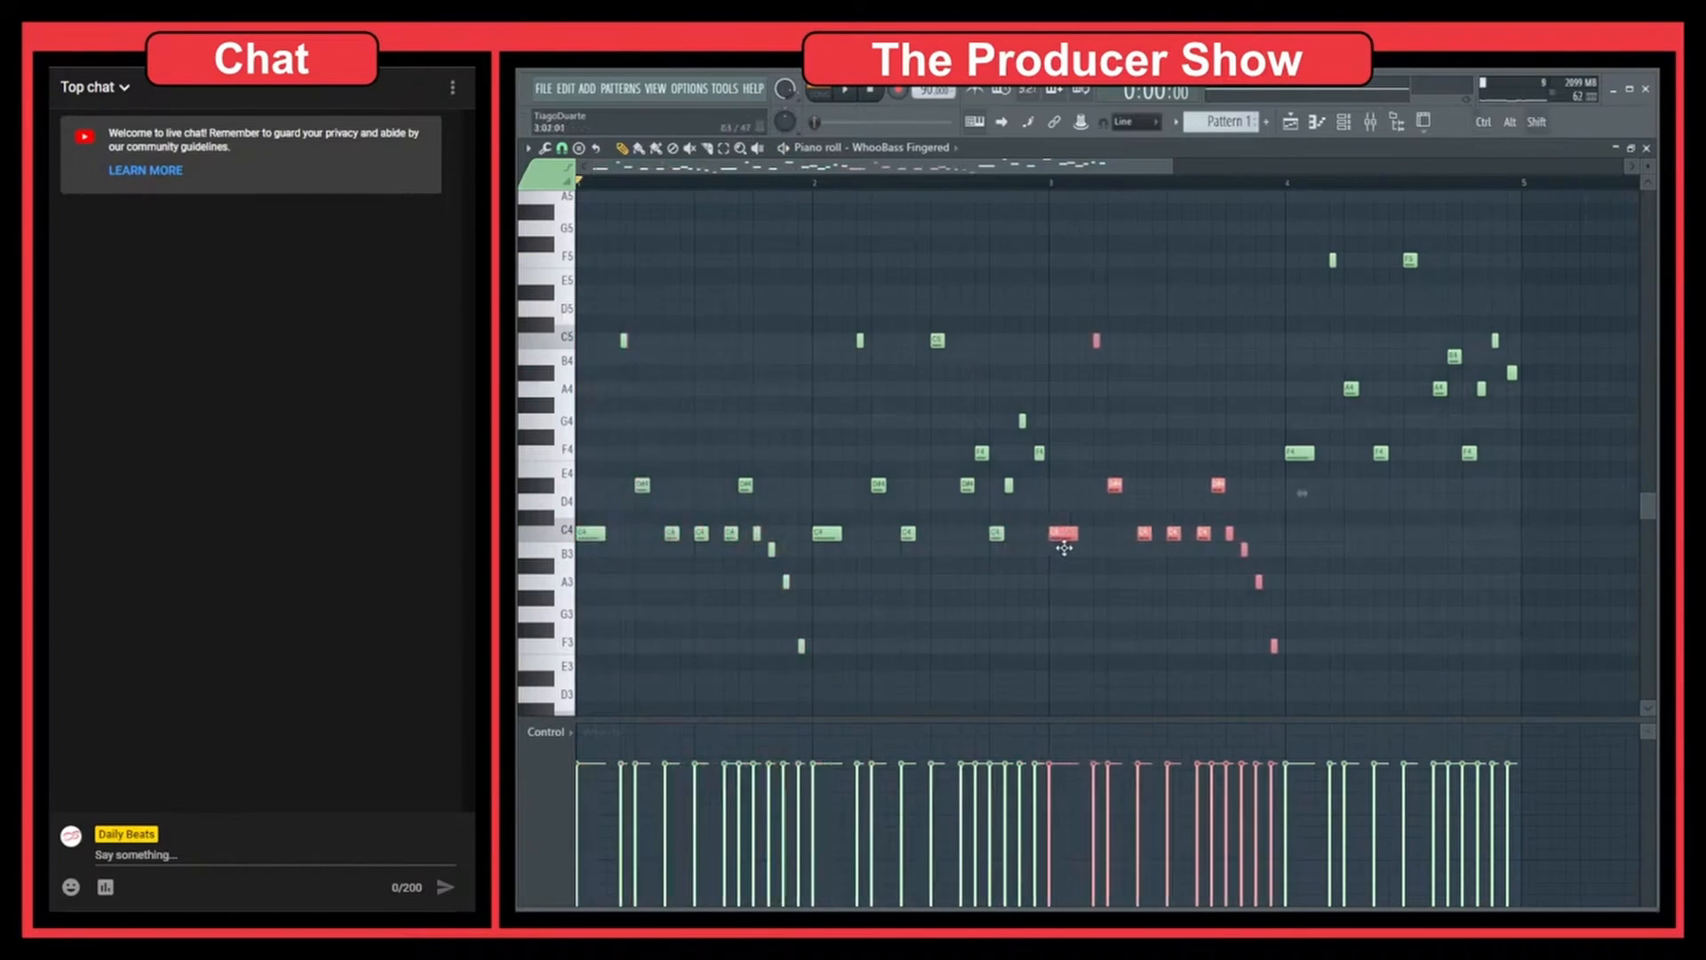
{"action": "key", "text": "ctrl+d"}
{"action": "key", "text": "space"}
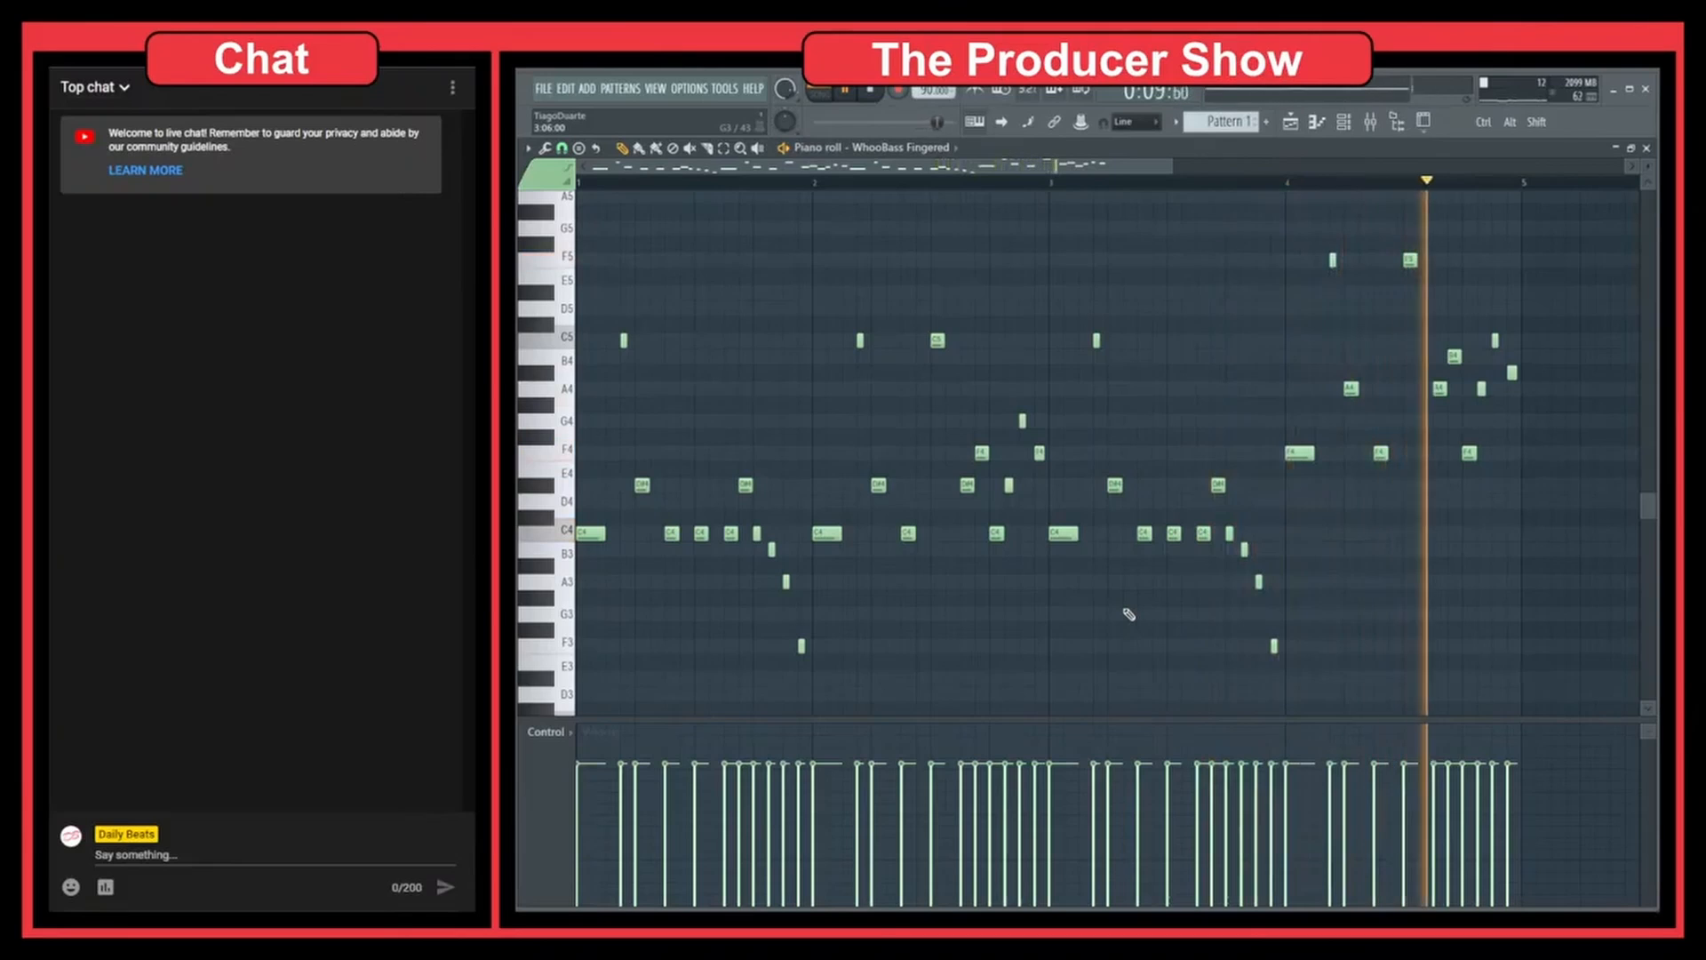
In bar 4, lower both F5 notes to D#5, raise the B4 note to C5, lower the last note to A4, and play.
{"action": "left_click_drag", "start_coordinate": [1451, 282], "coordinate": [1325, 236]}
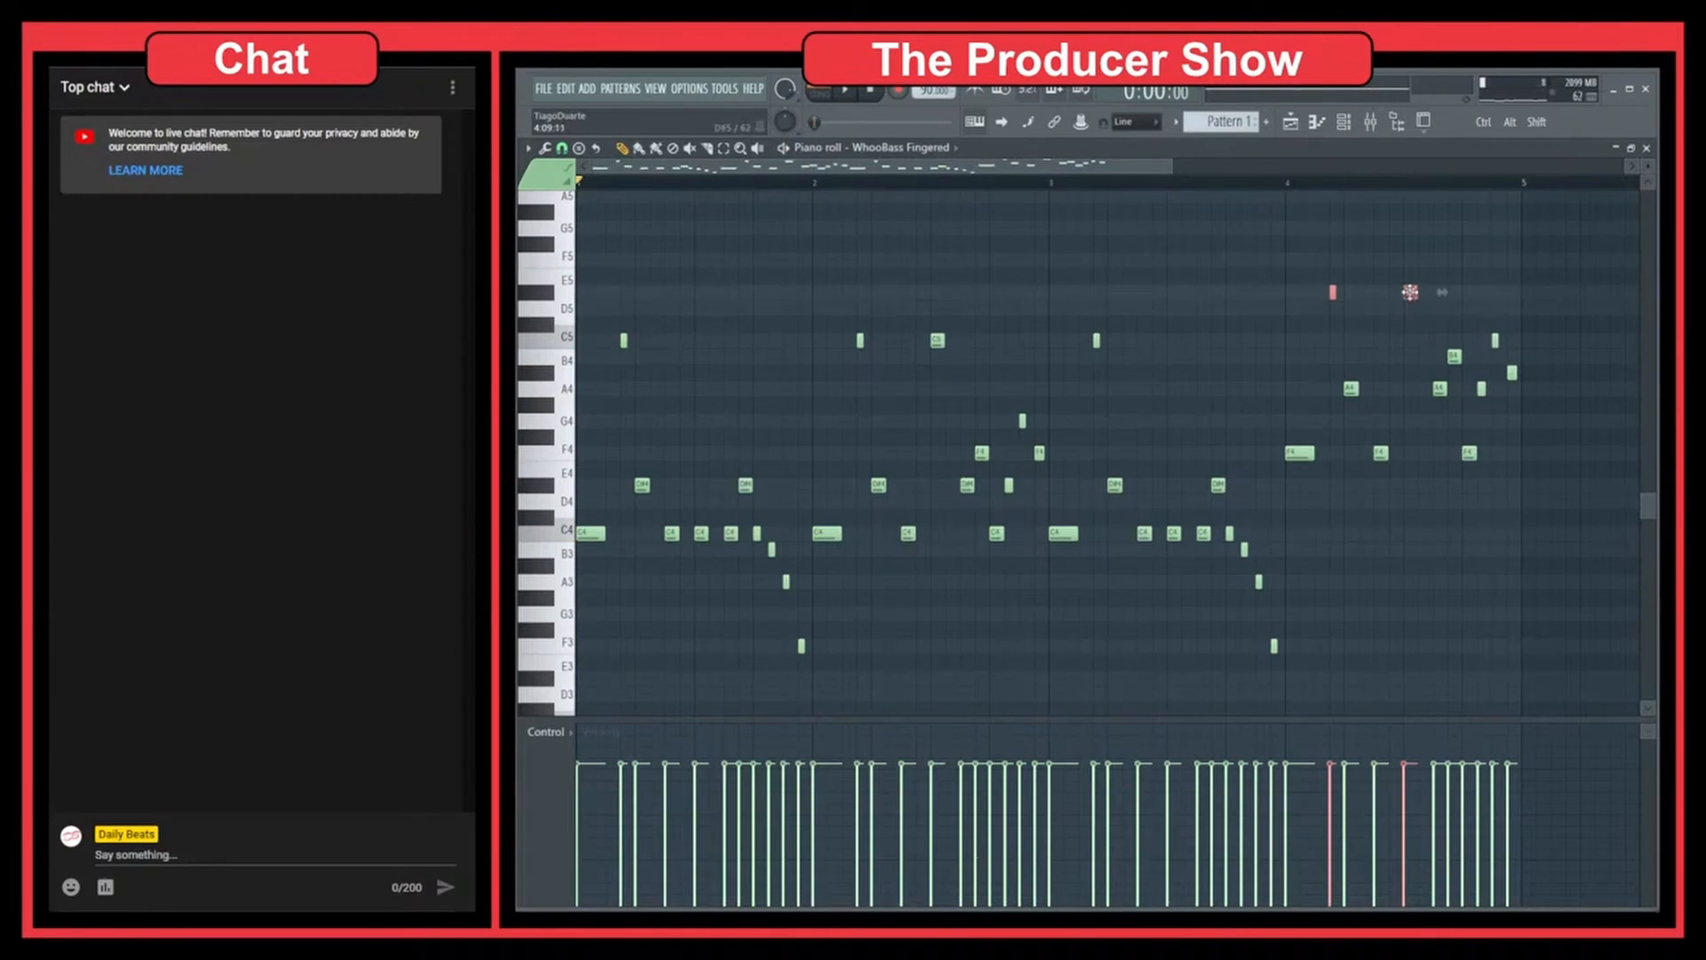
{"action": "left_click_drag", "start_coordinate": [1457, 359], "coordinate": [1456, 339]}
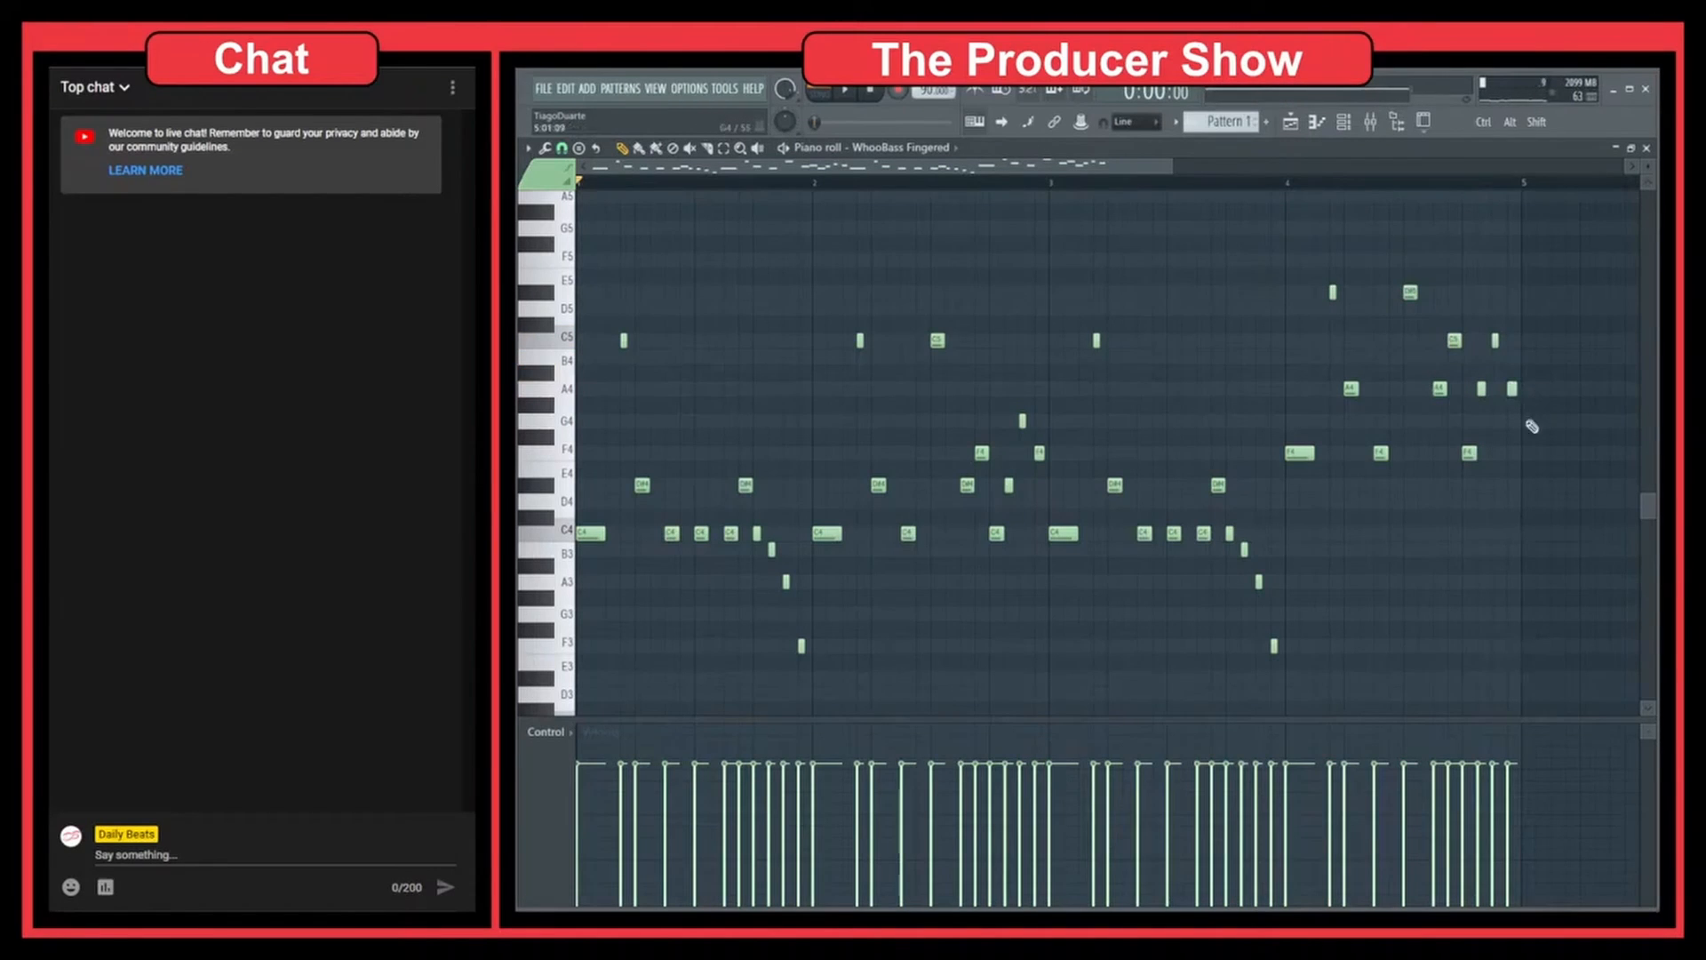
{"action": "key", "text": "space"}
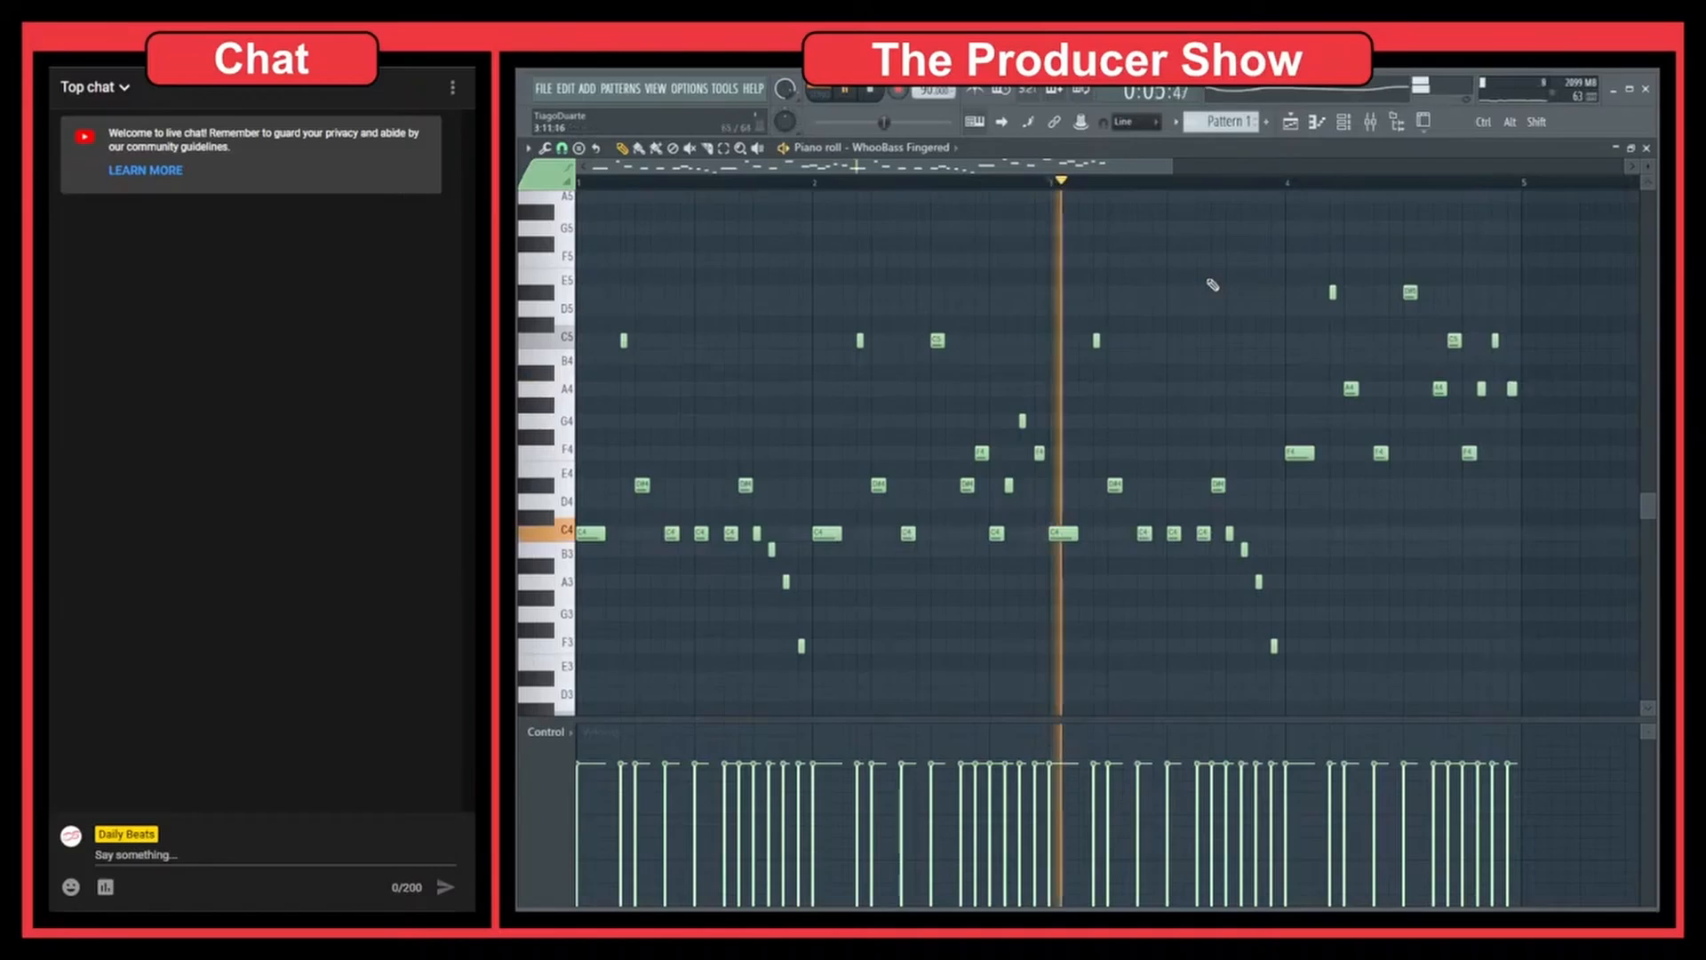
{"action": "left_click_drag", "start_coordinate": [1171, 383], "coordinate": [916, 402]}
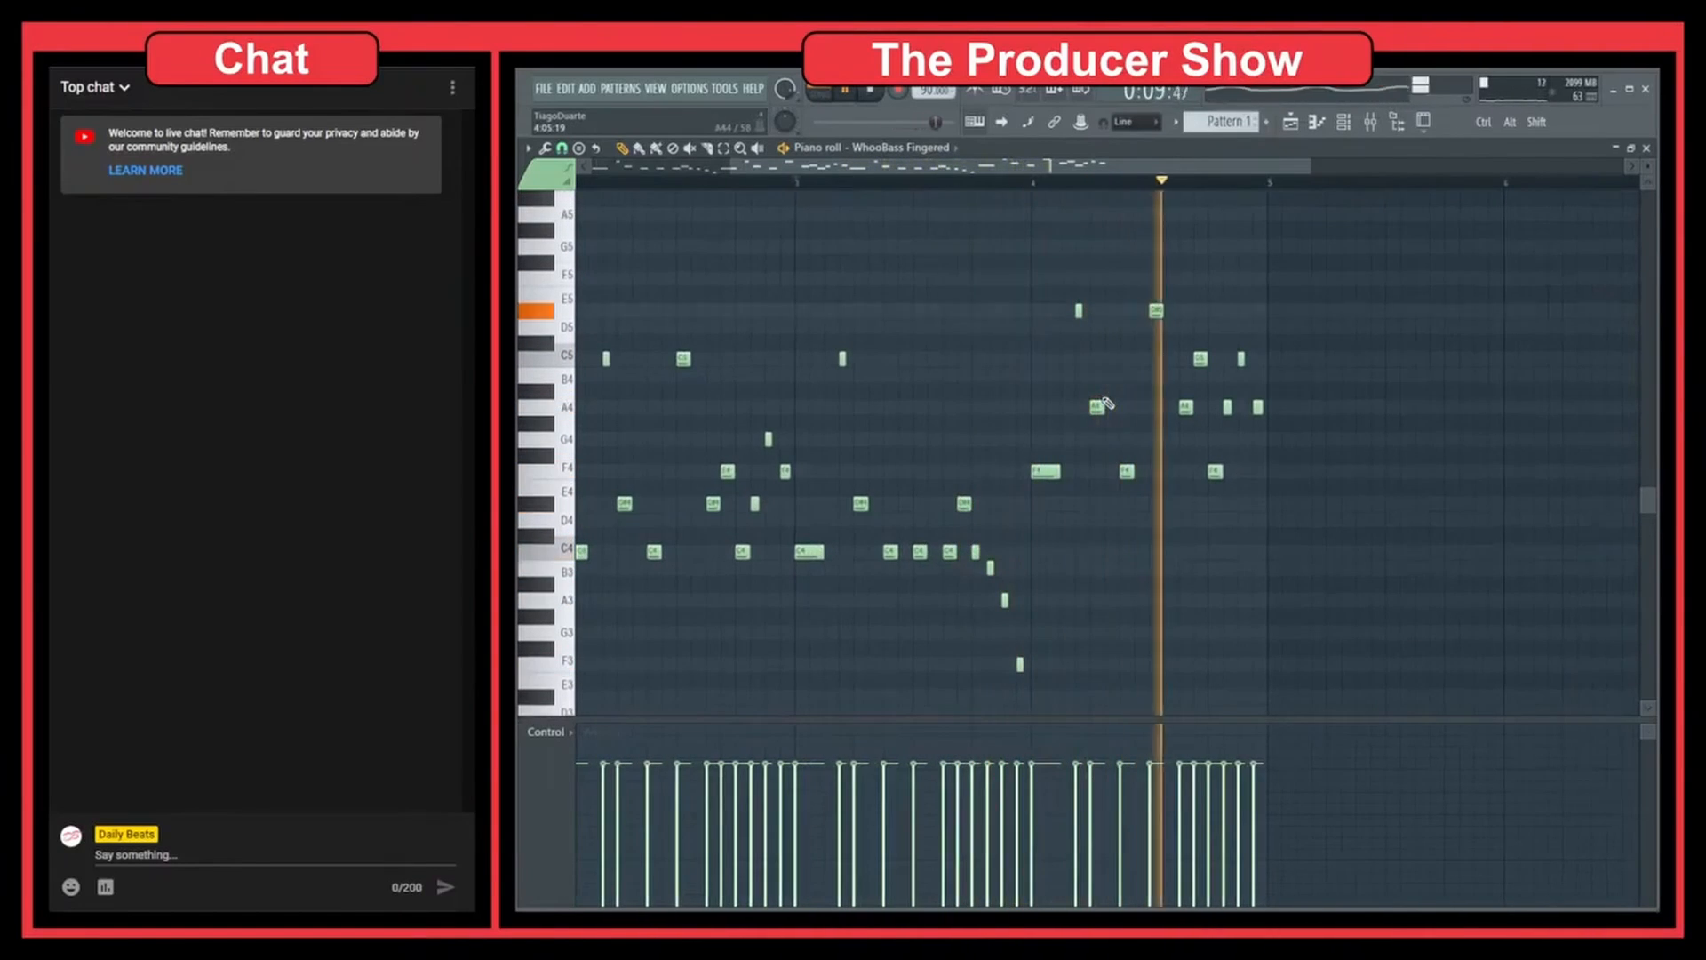
Play the four-bar bassline from the start.
{"action": "key", "text": "space"}
{"action": "key", "text": "space"}
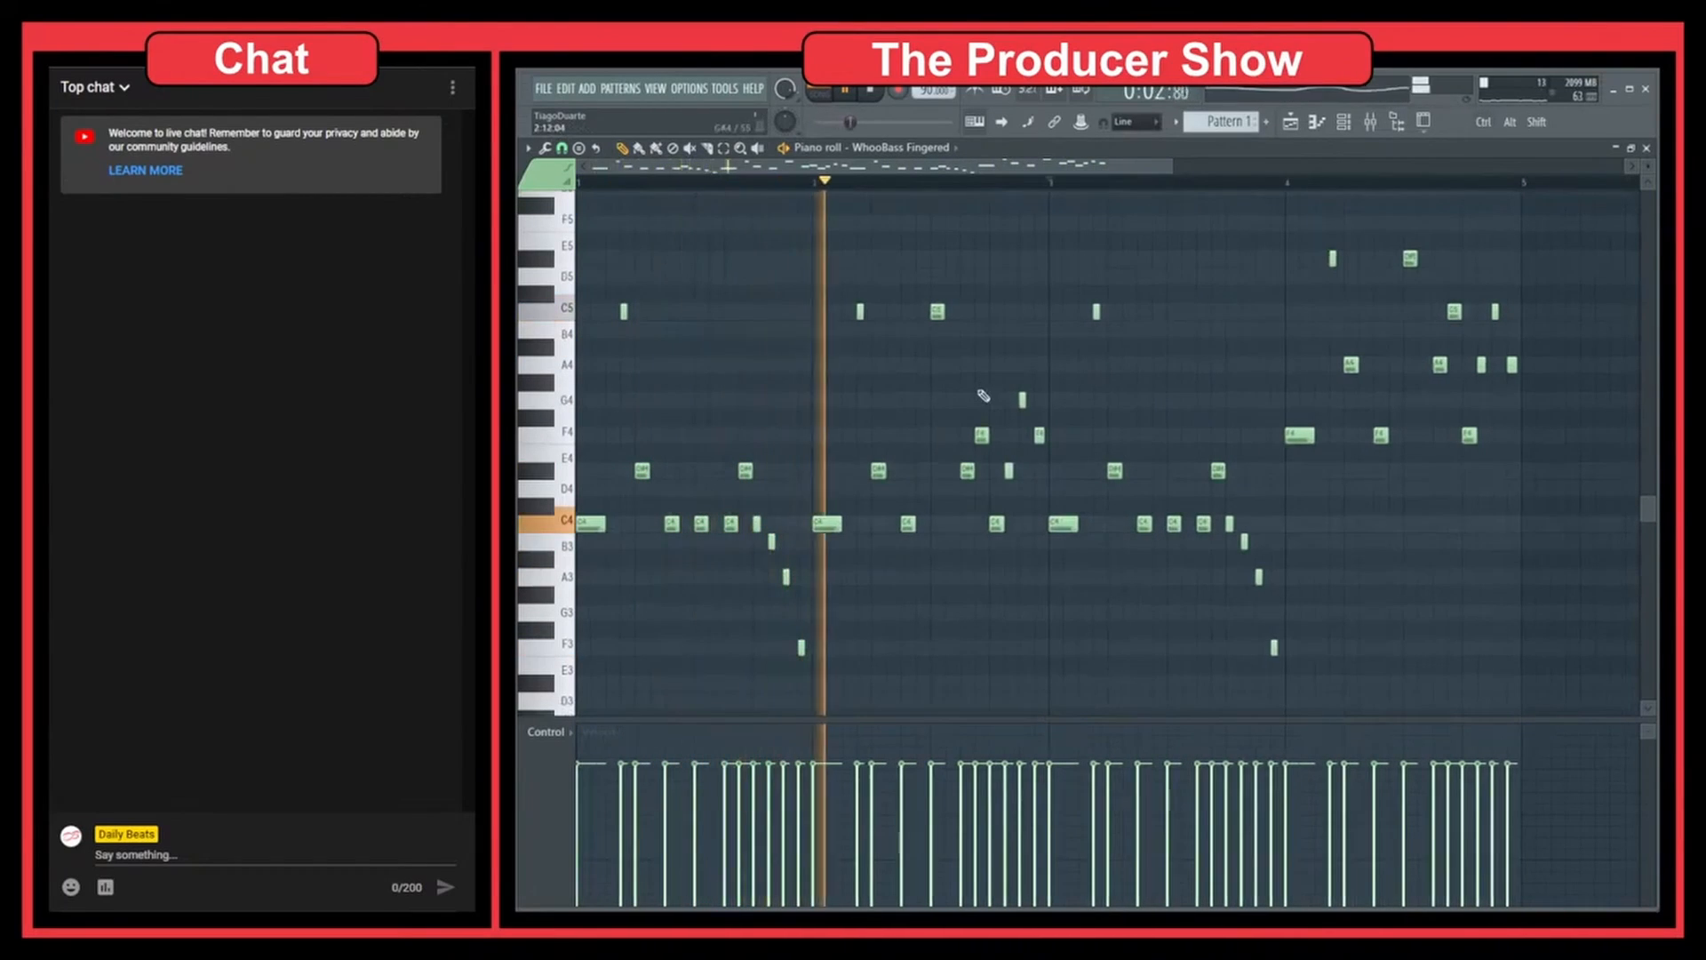
{"action": "key", "text": "space"}
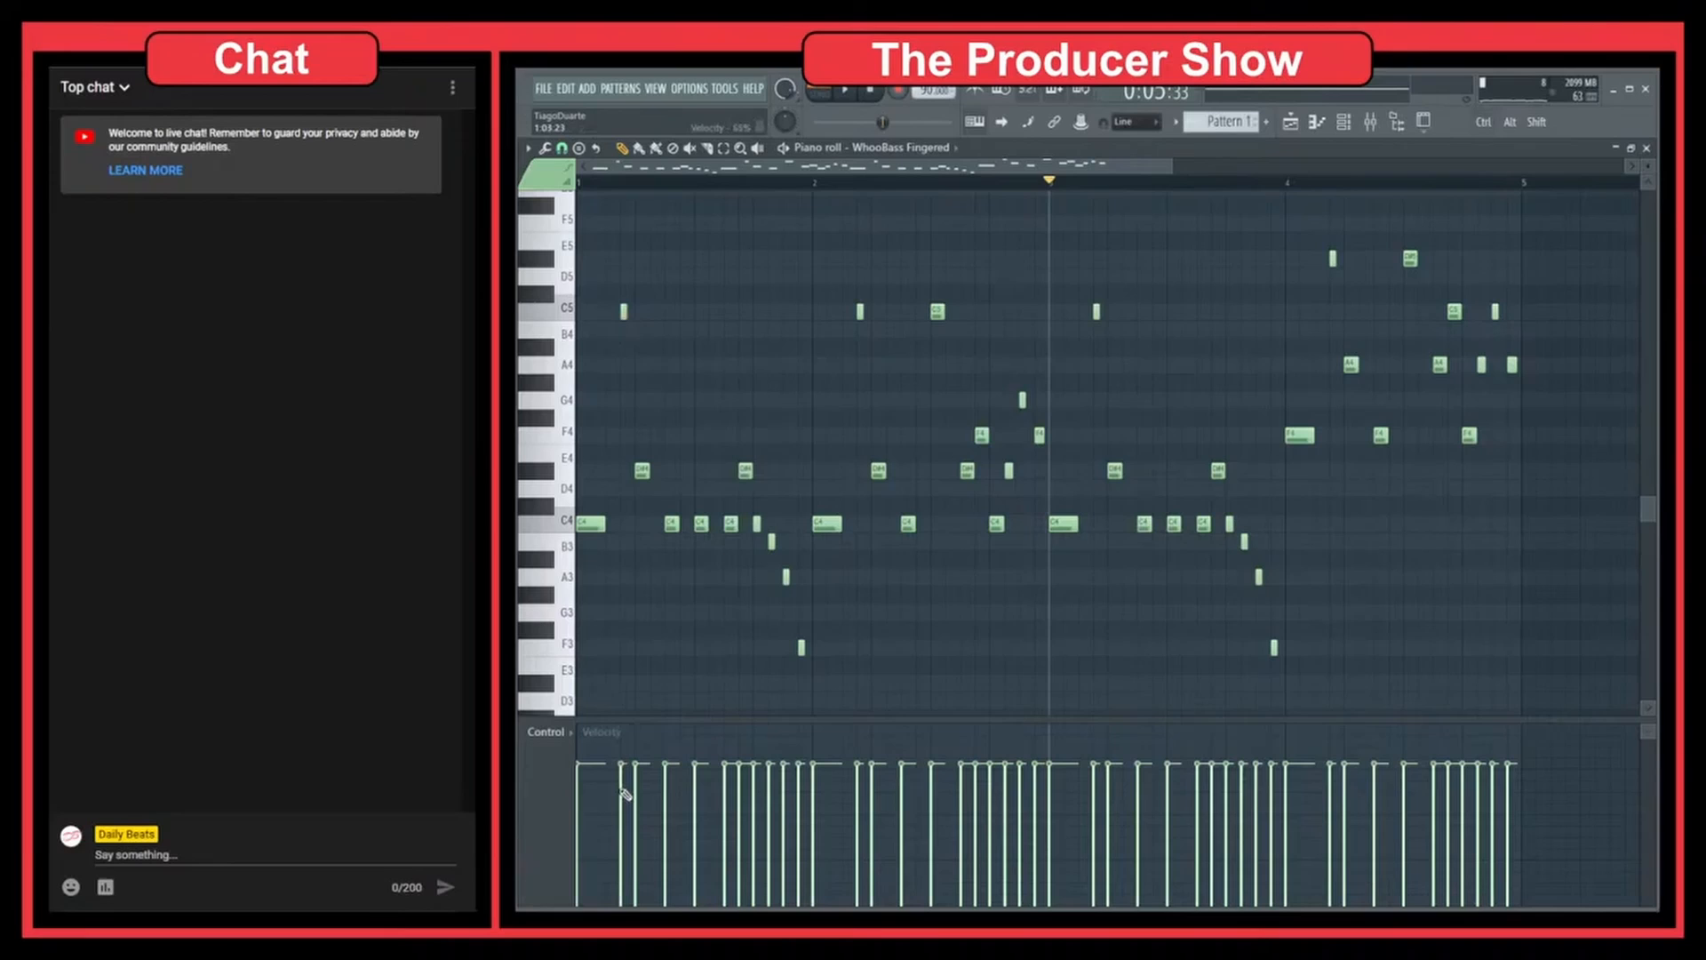
Lower the velocity of bar 1's C5 note and check it in playback.
{"action": "scroll", "coordinate": [605, 441], "scroll_direction": "up", "scroll_amount": 5}
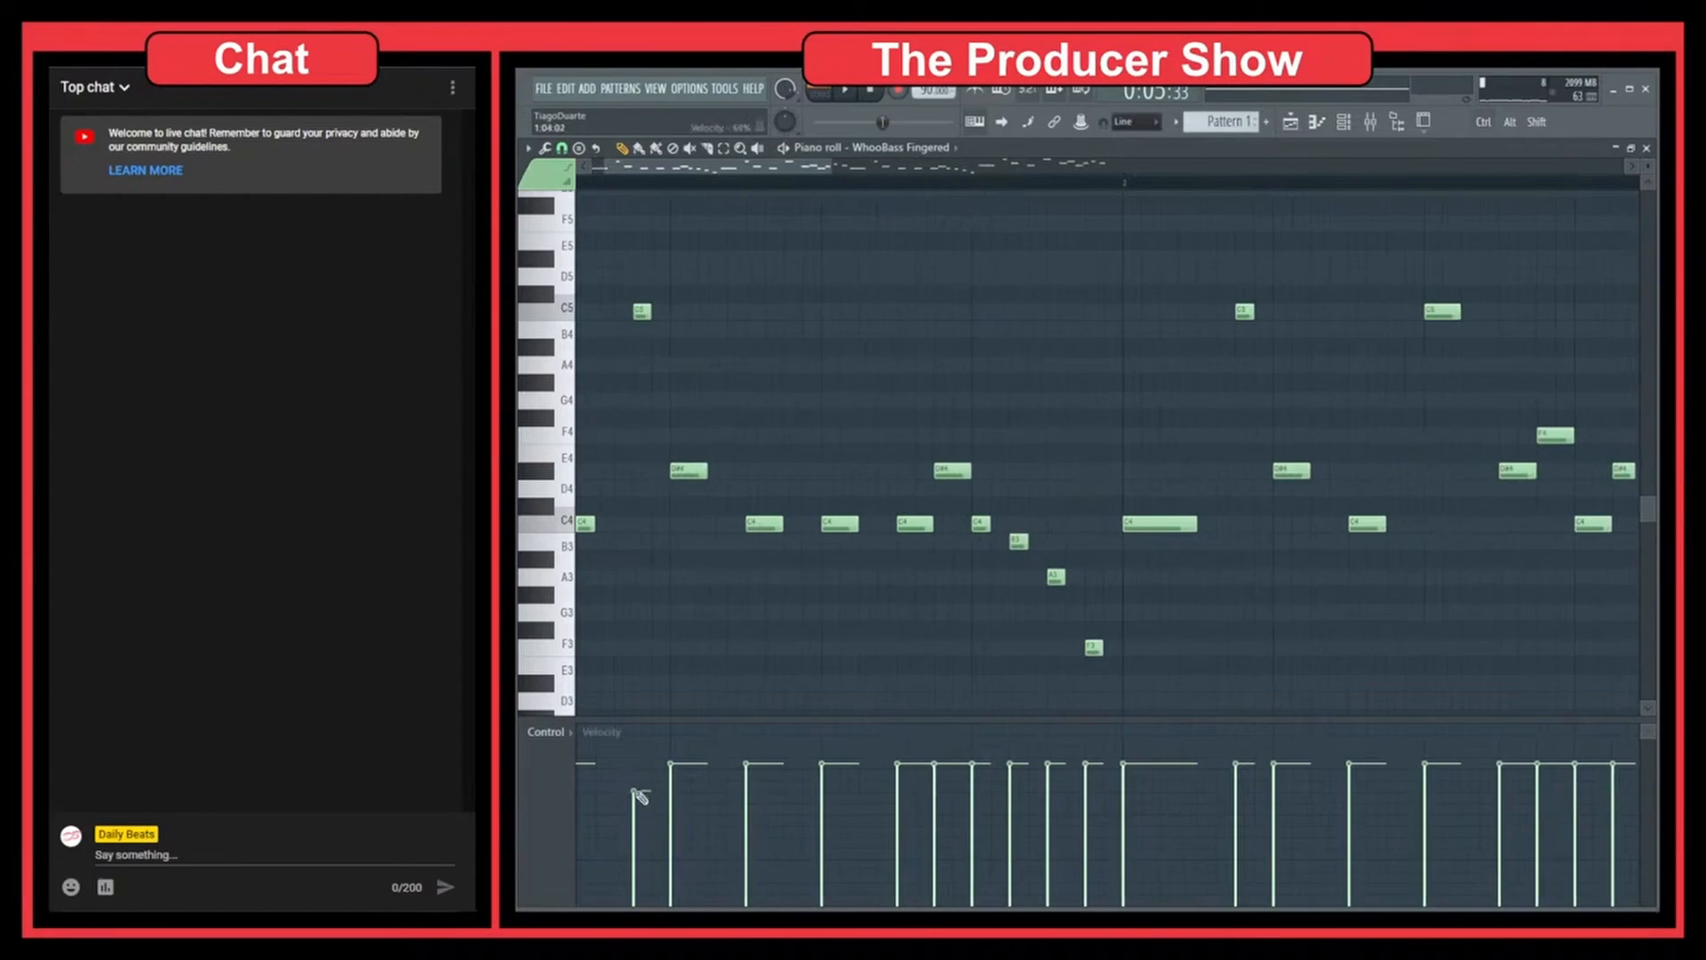
{"action": "left_click_drag", "start_coordinate": [700, 801], "coordinate": [1141, 730]}
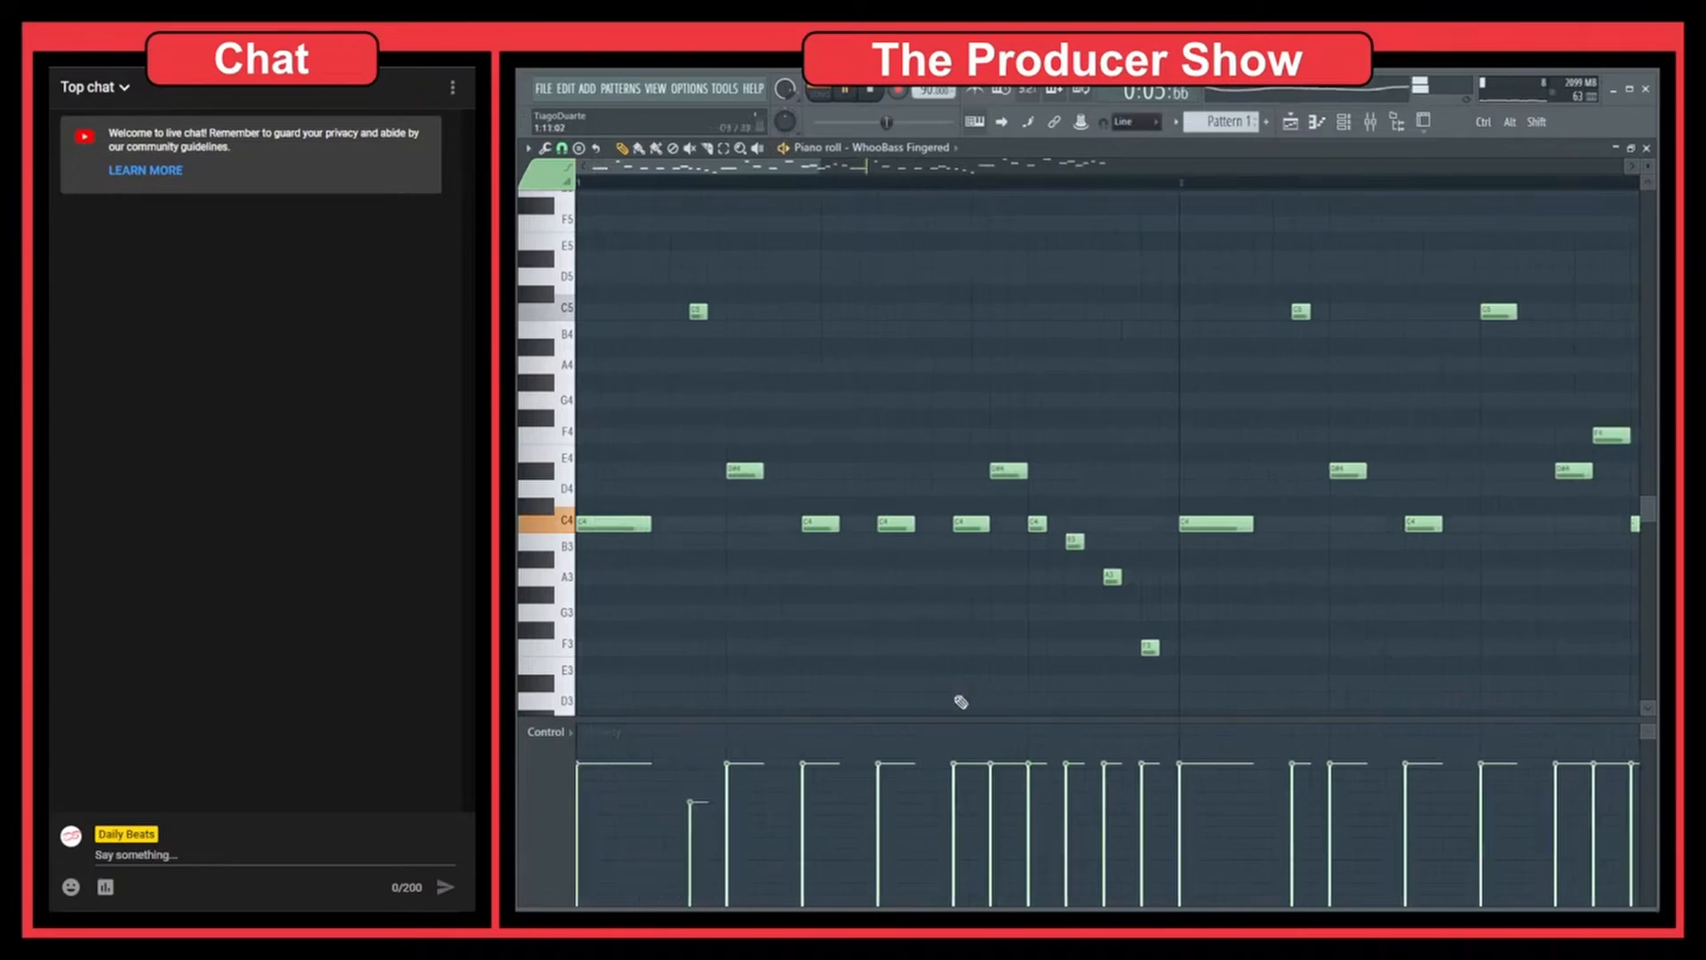
{"action": "key", "text": "space"}
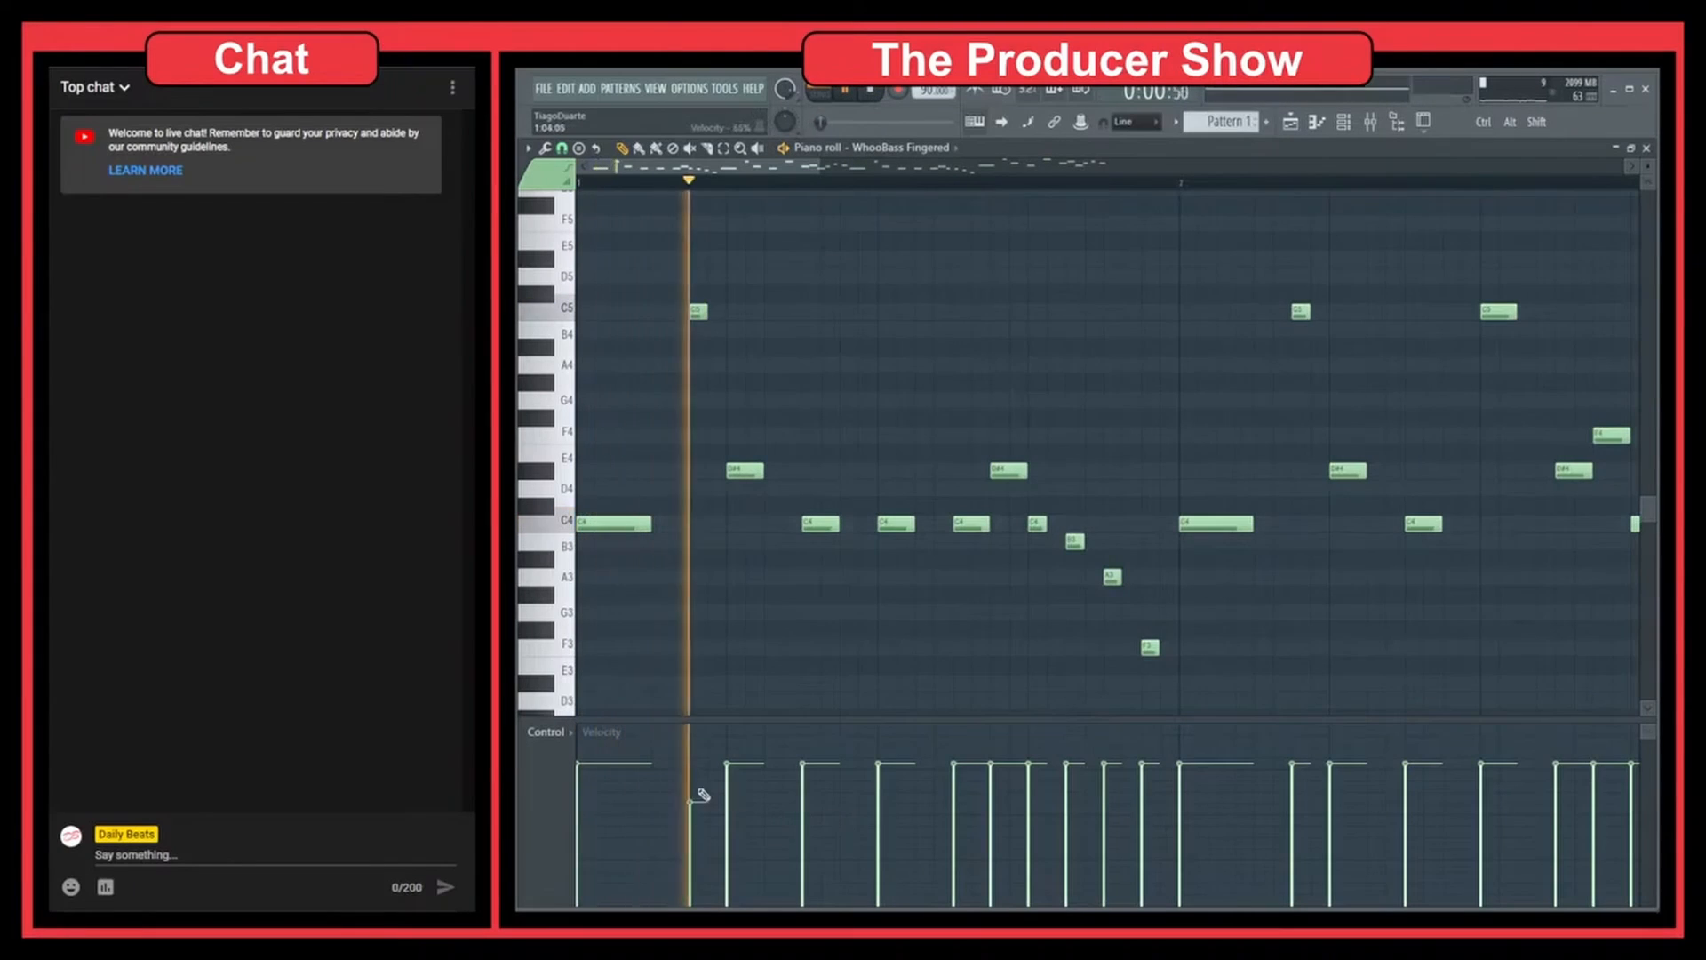
{"action": "left_click_drag", "start_coordinate": [690, 804], "coordinate": [693, 821]}
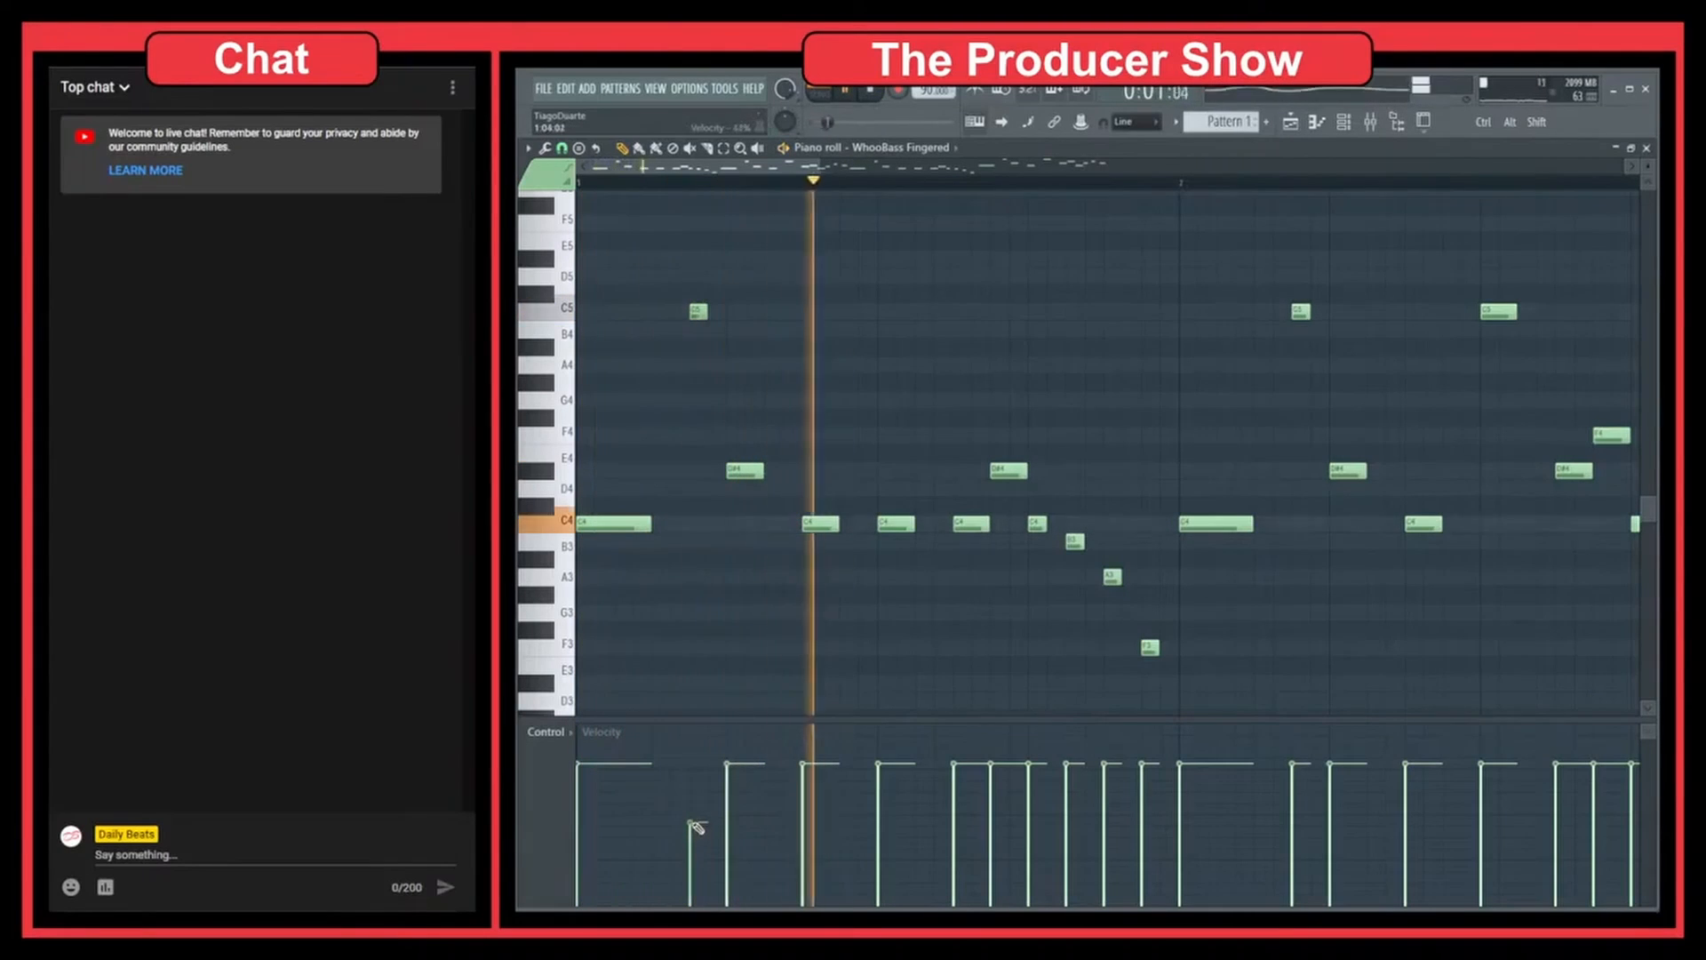
{"action": "key", "text": "space"}
Shape the velocities of bar 1's last four notes as a rising ramp, soften the D#4 before them, and play.
{"action": "left_click", "coordinate": [1031, 832]}
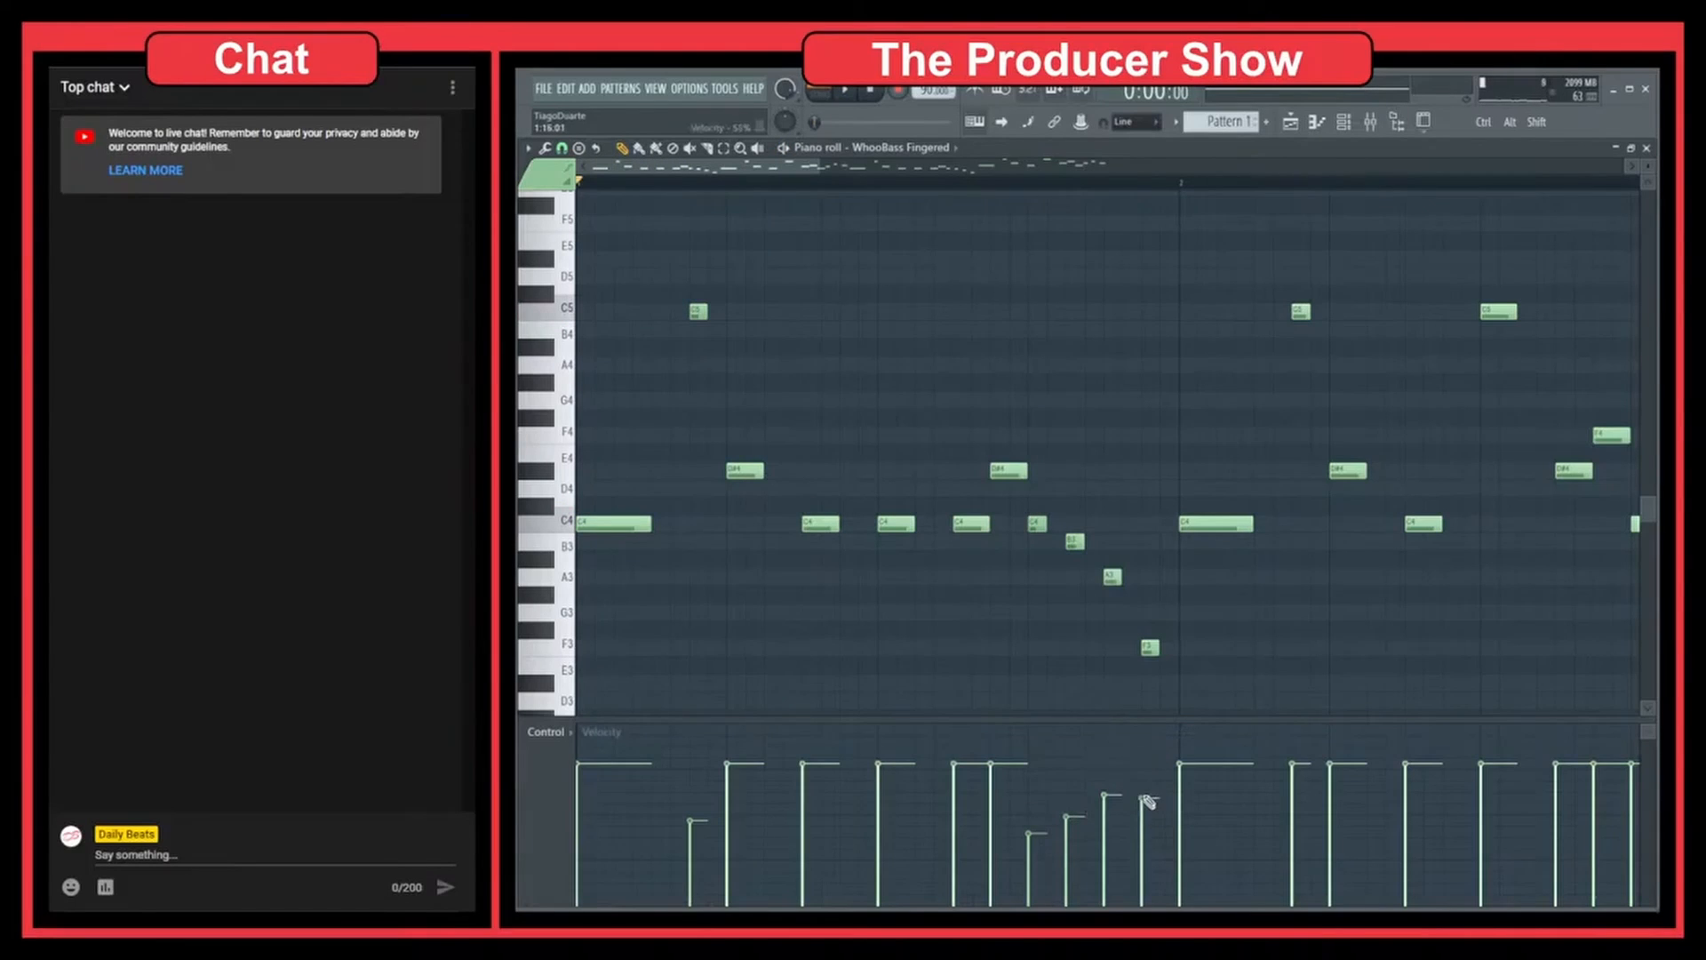
{"action": "key", "text": "space"}
{"action": "scroll", "coordinate": [831, 774], "scroll_direction": "down", "scroll_amount": 2}
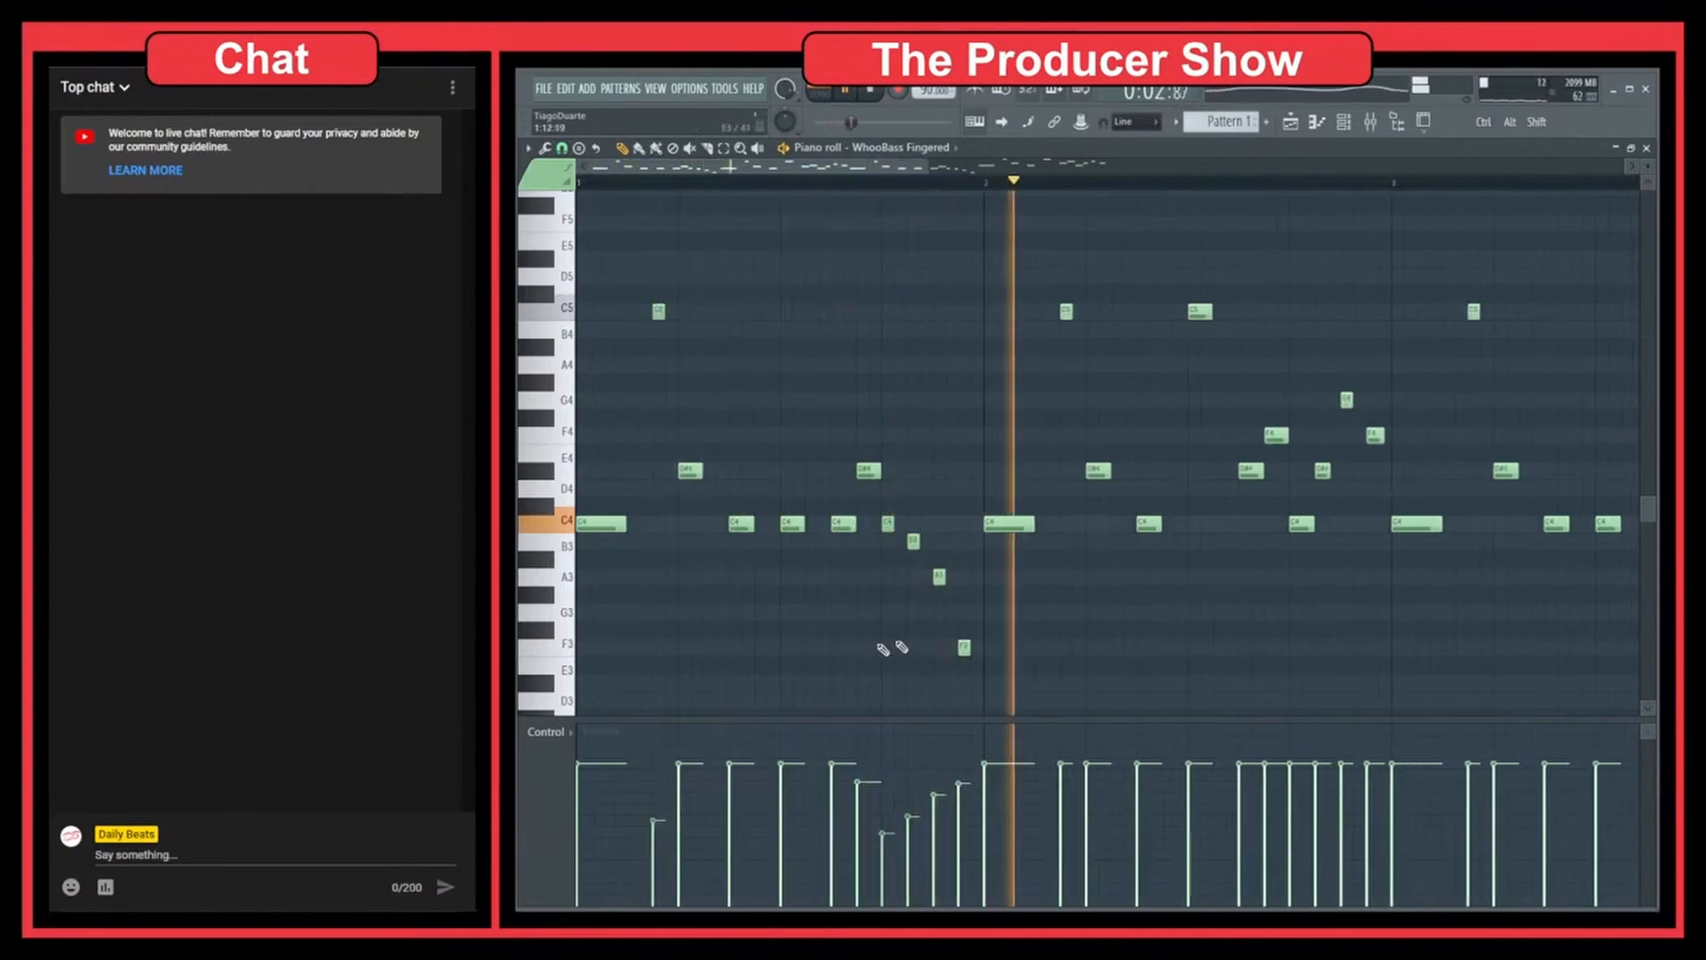
{"action": "scroll", "coordinate": [1154, 648], "scroll_direction": "down", "scroll_amount": 2}
{"action": "key", "text": "space"}
{"action": "left_click_drag", "start_coordinate": [867, 676], "coordinate": [801, 499]}
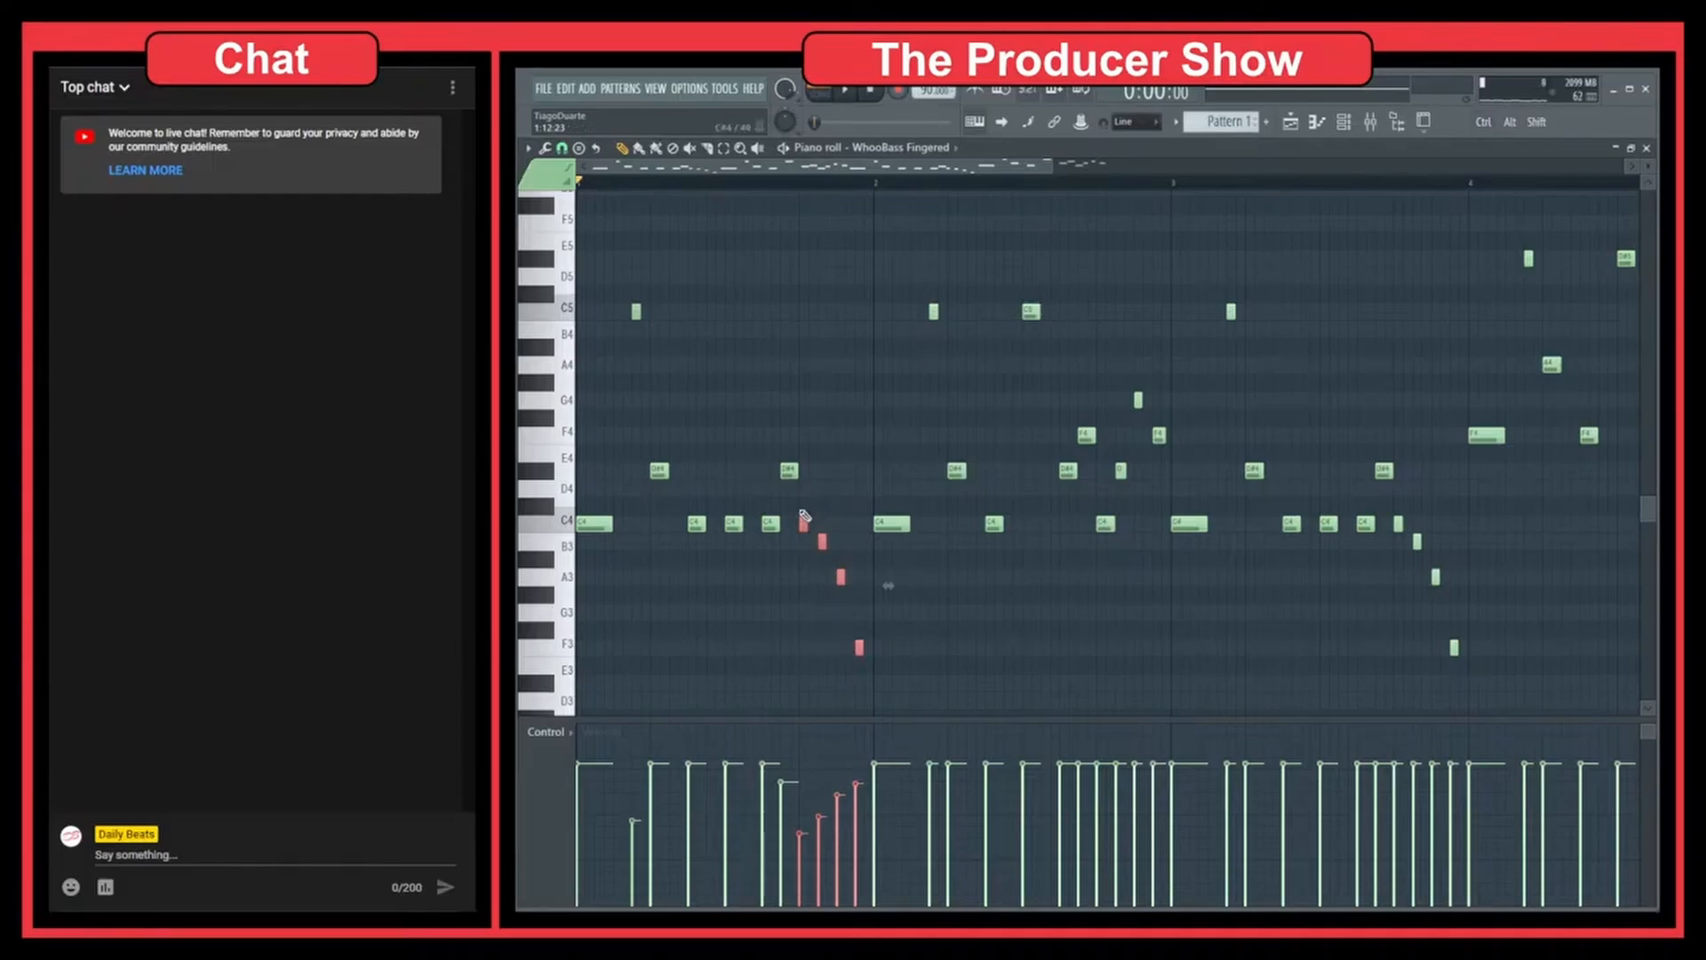
{"action": "right_click", "coordinate": [974, 636]}
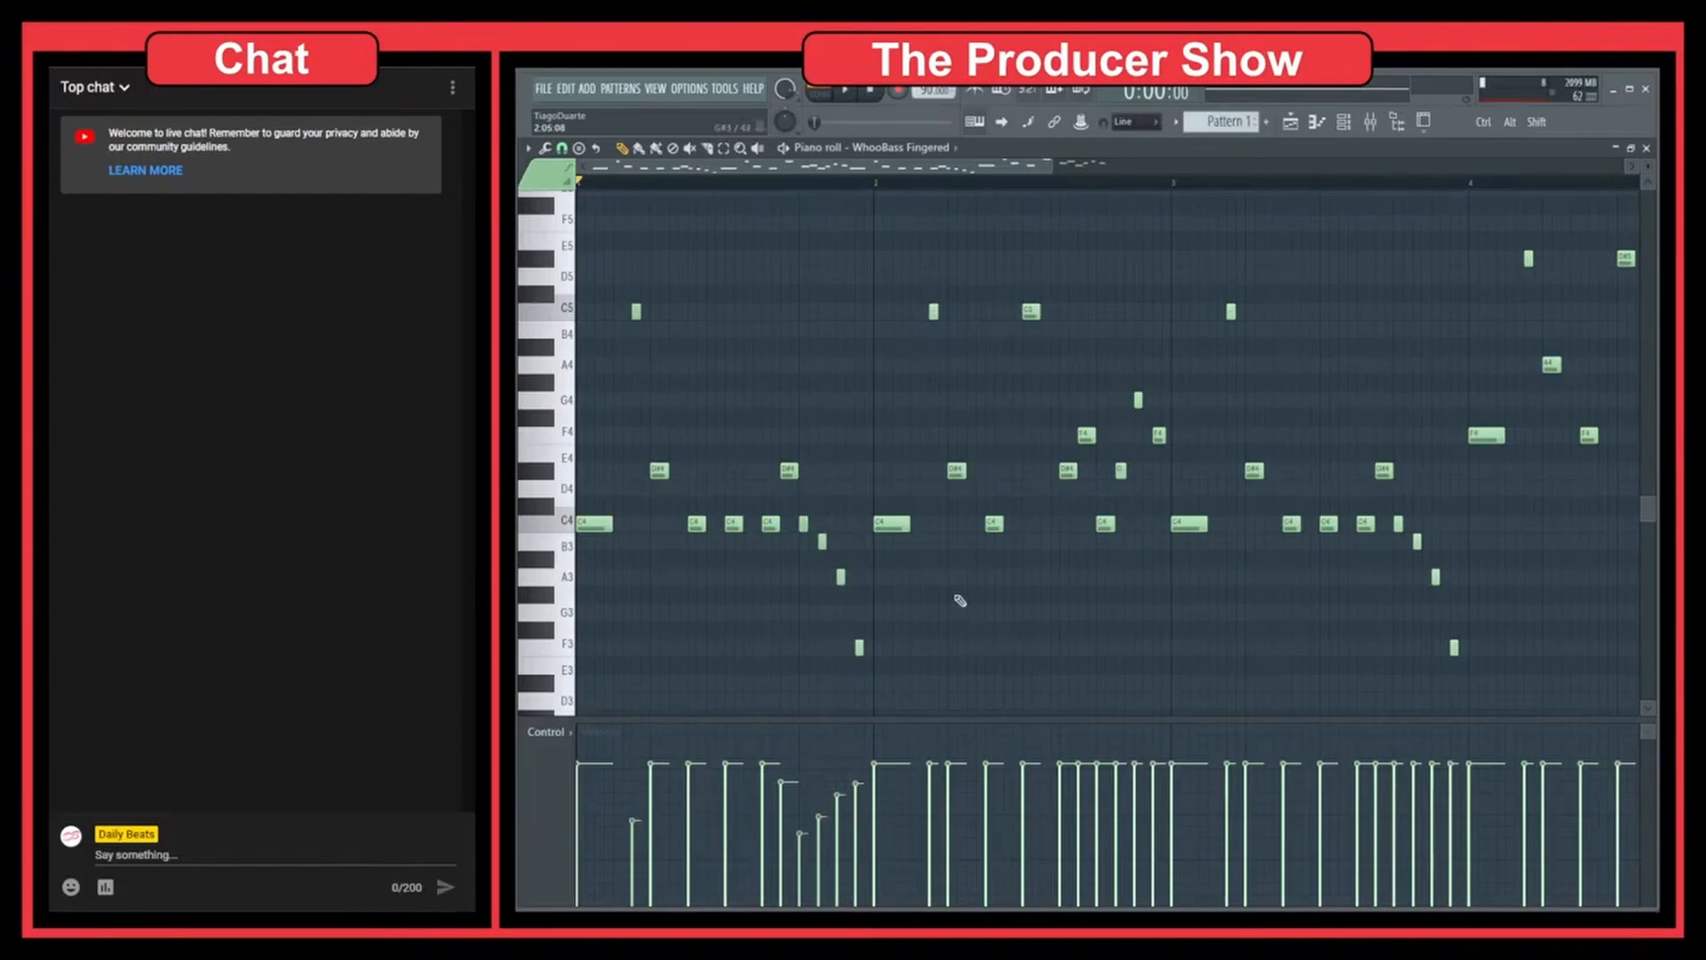
Audition bar 3 and bar 1 separately using a timeline selection, then clear the selection.
{"action": "left_click_drag", "start_coordinate": [1184, 185], "coordinate": [1465, 197]}
{"action": "key", "text": "space"}
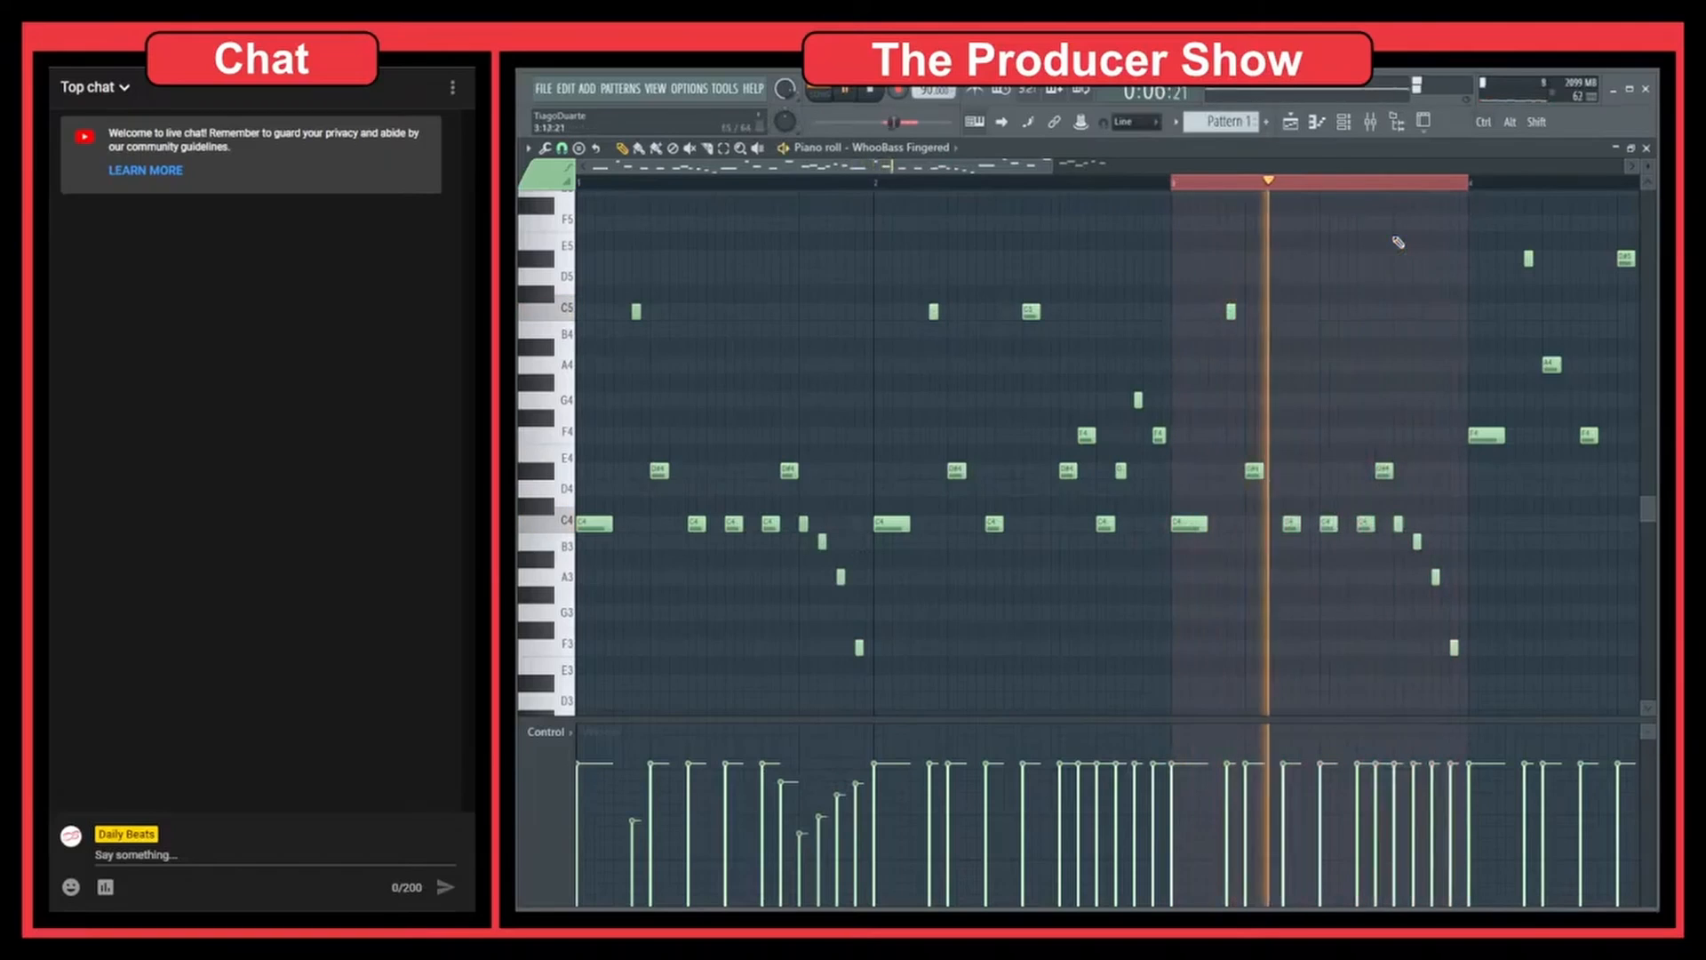
{"action": "key", "text": "space"}
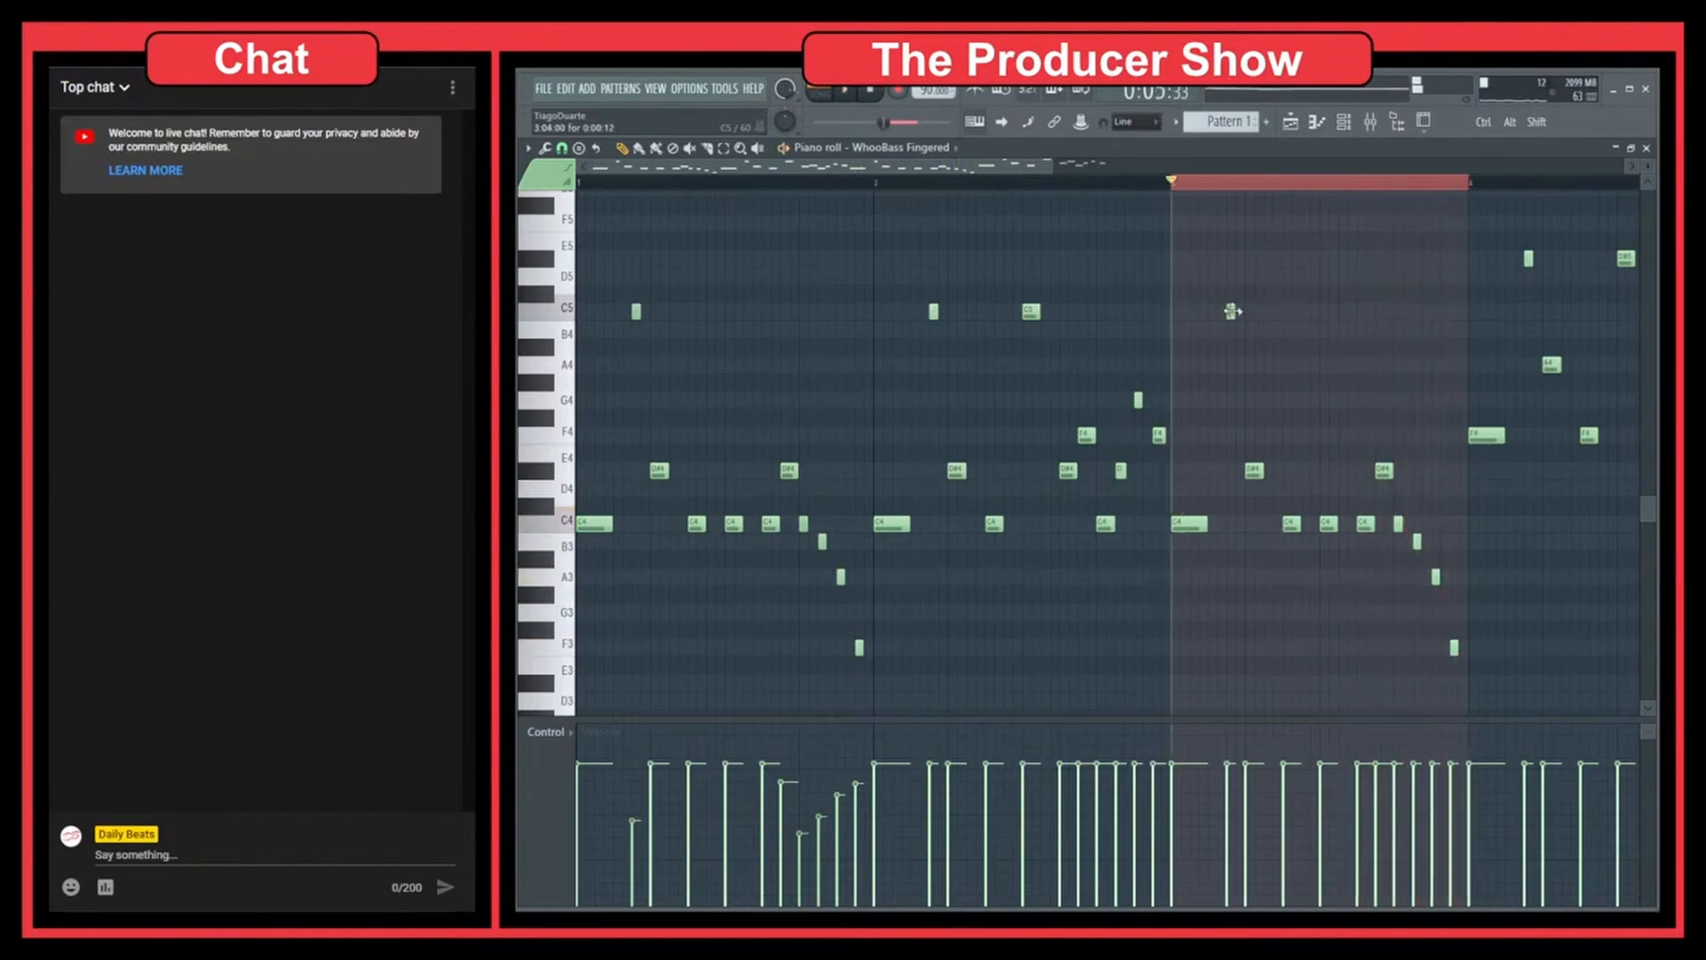
{"action": "right_click", "coordinate": [1175, 186]}
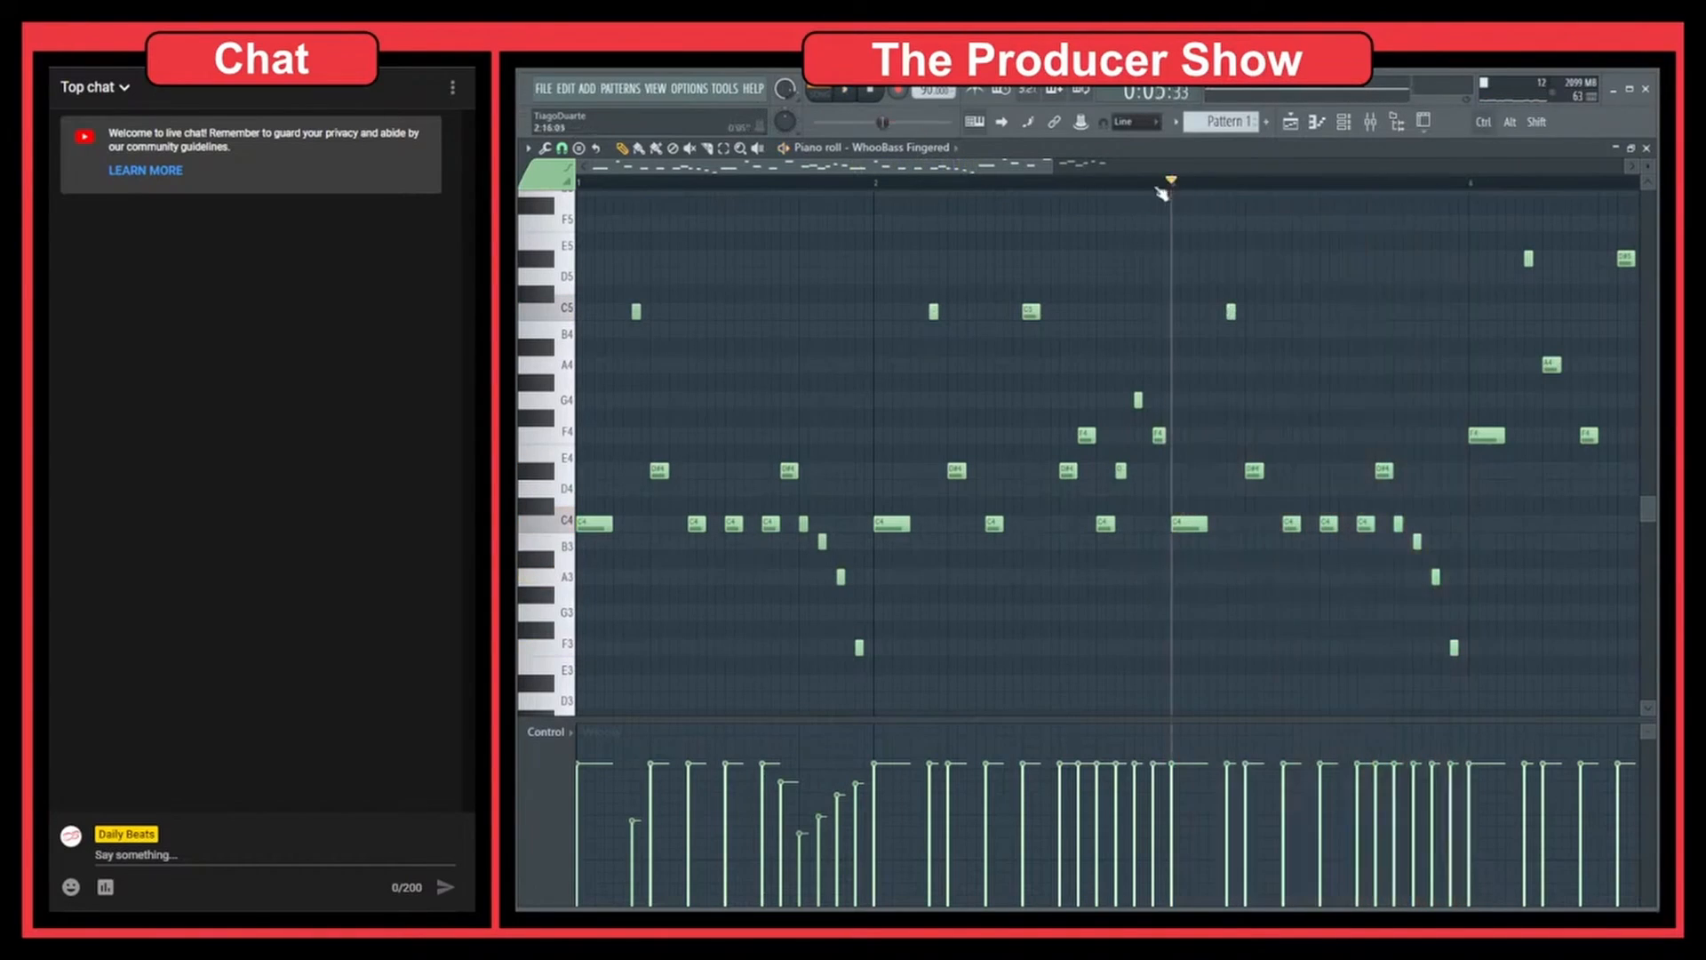
{"action": "double_click", "coordinate": [872, 185]}
{"action": "key", "text": "space"}
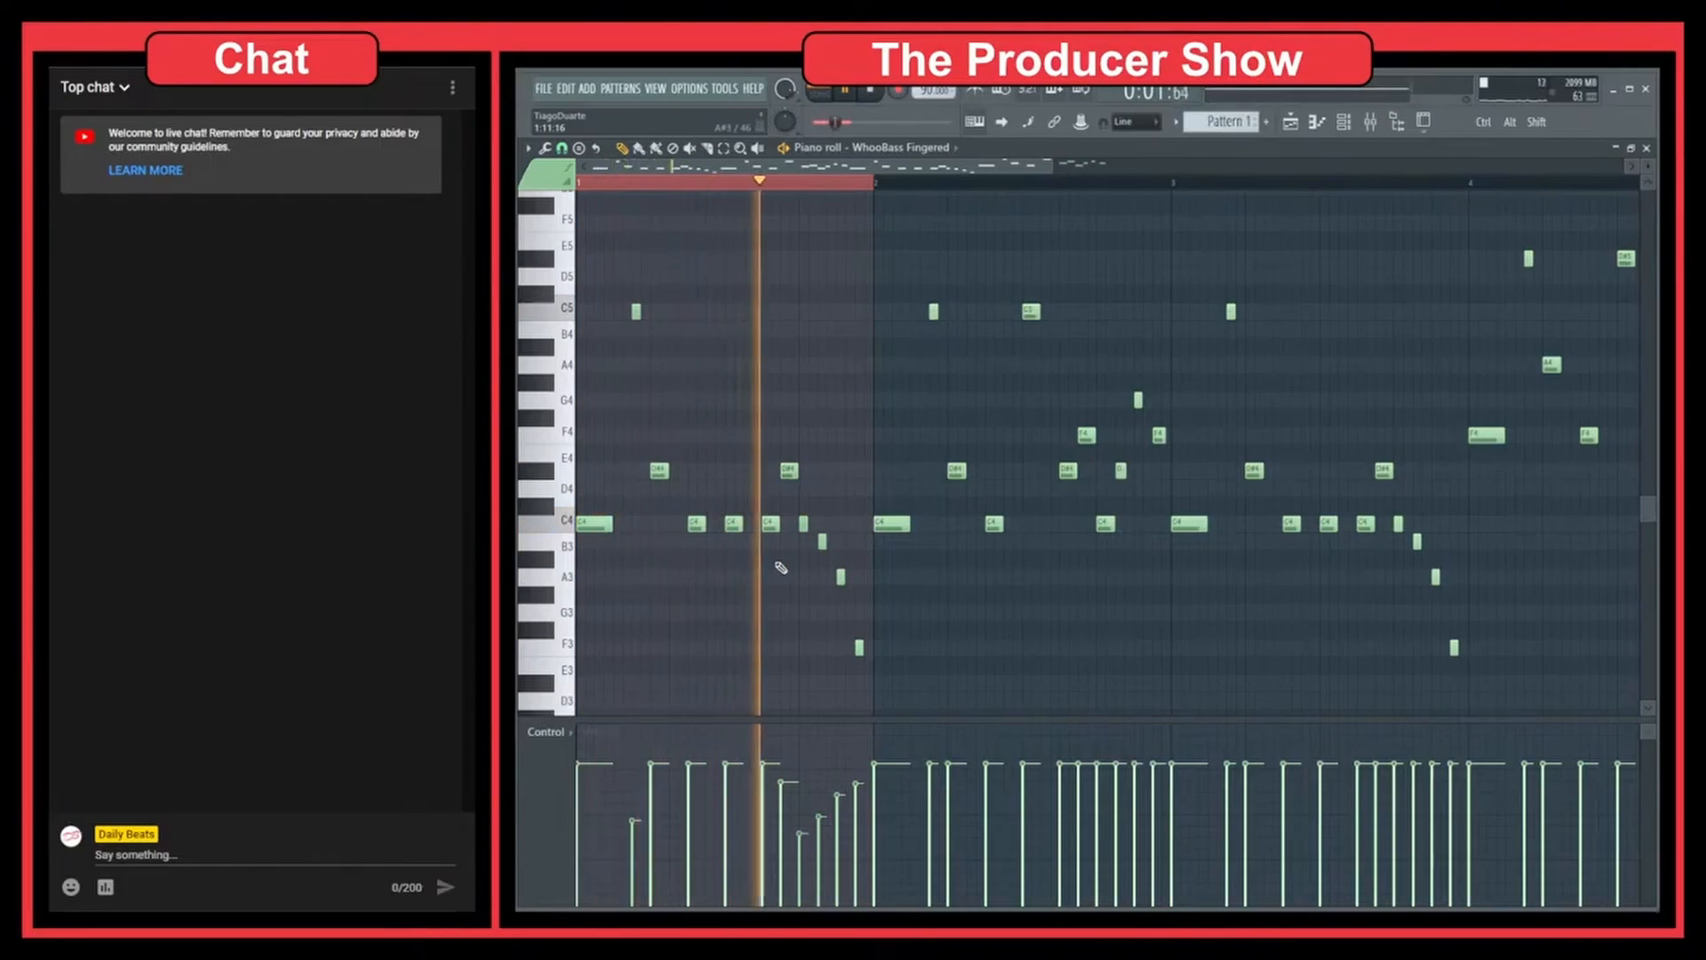
{"action": "right_click", "coordinate": [799, 180]}
In bar 2, lower the velocities of the first C5, first F4, last D#4 and G4 notes, and raise the last F4's velocity.
{"action": "left_click_drag", "start_coordinate": [931, 796], "coordinate": [926, 783]}
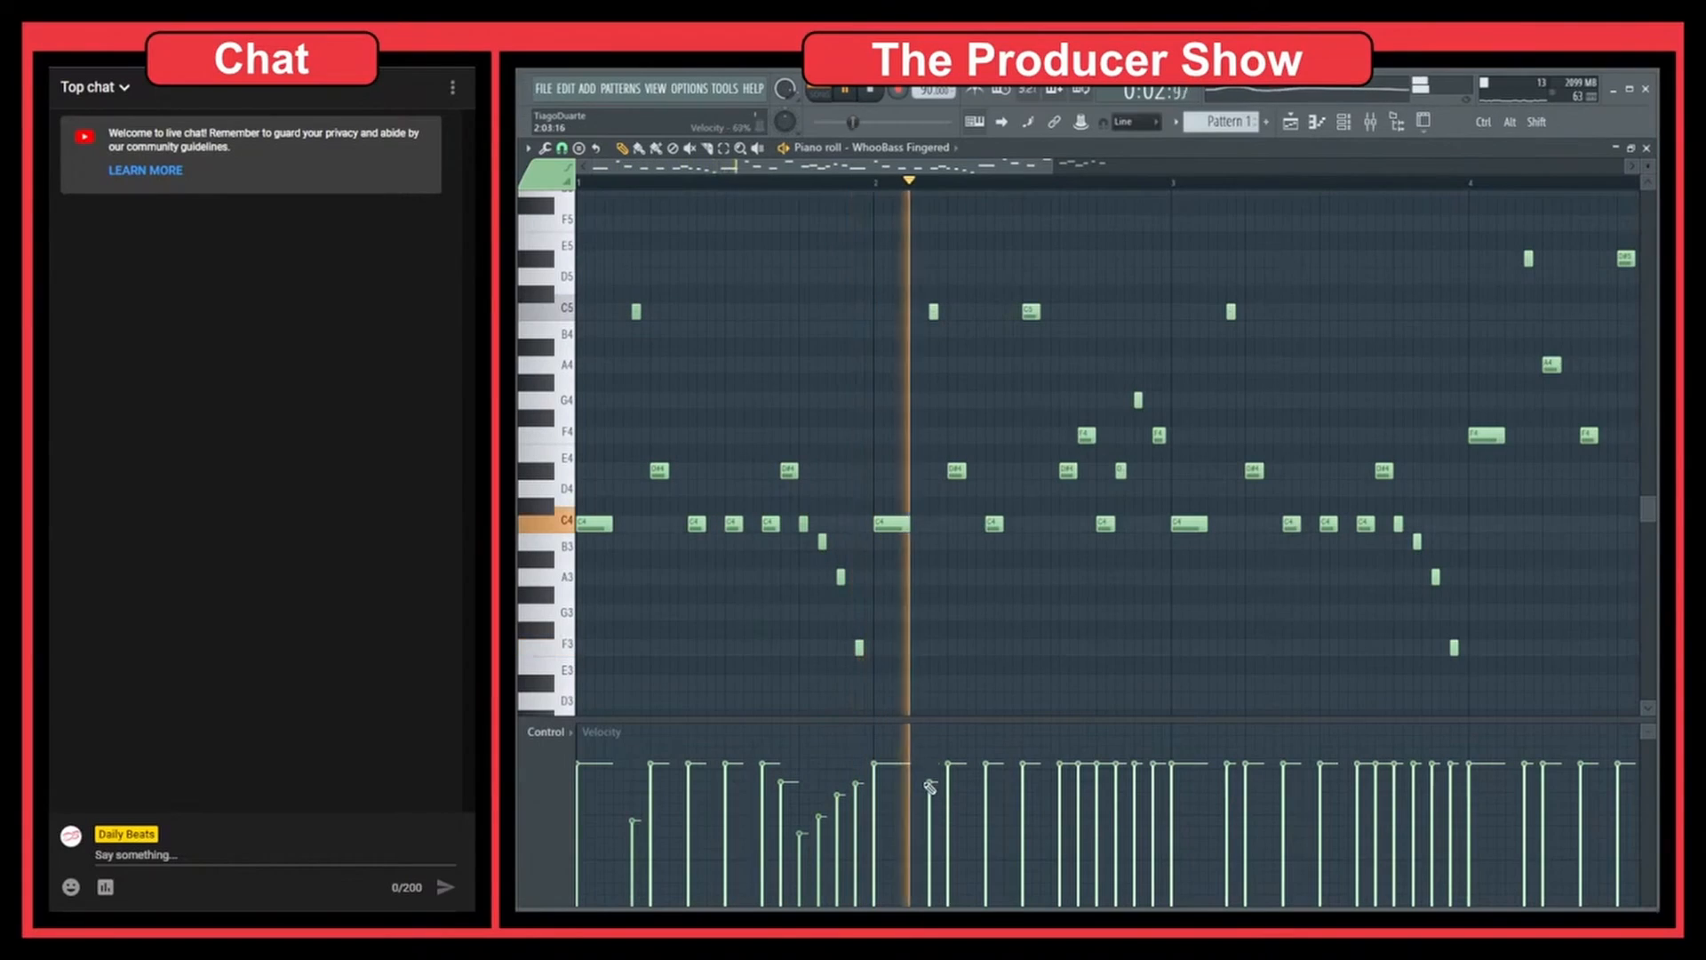
{"action": "left_click", "coordinate": [1080, 802]}
{"action": "left_click", "coordinate": [1119, 780]}
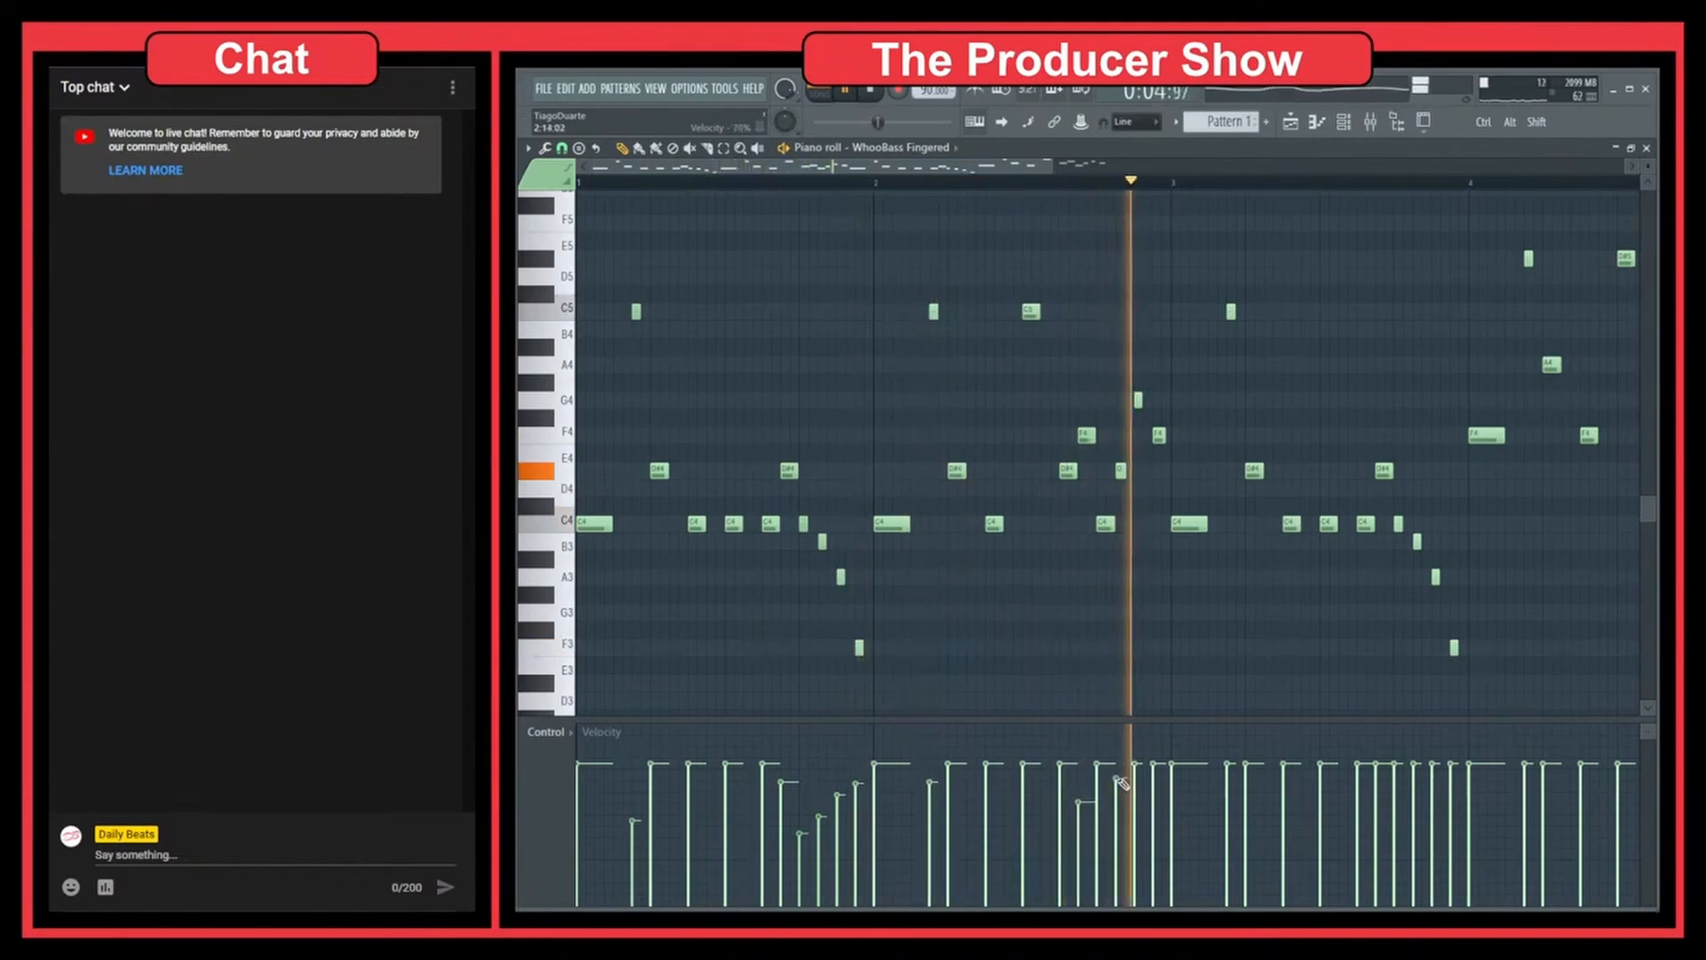
{"action": "left_click", "coordinate": [1153, 747]}
{"action": "left_click", "coordinate": [1136, 806]}
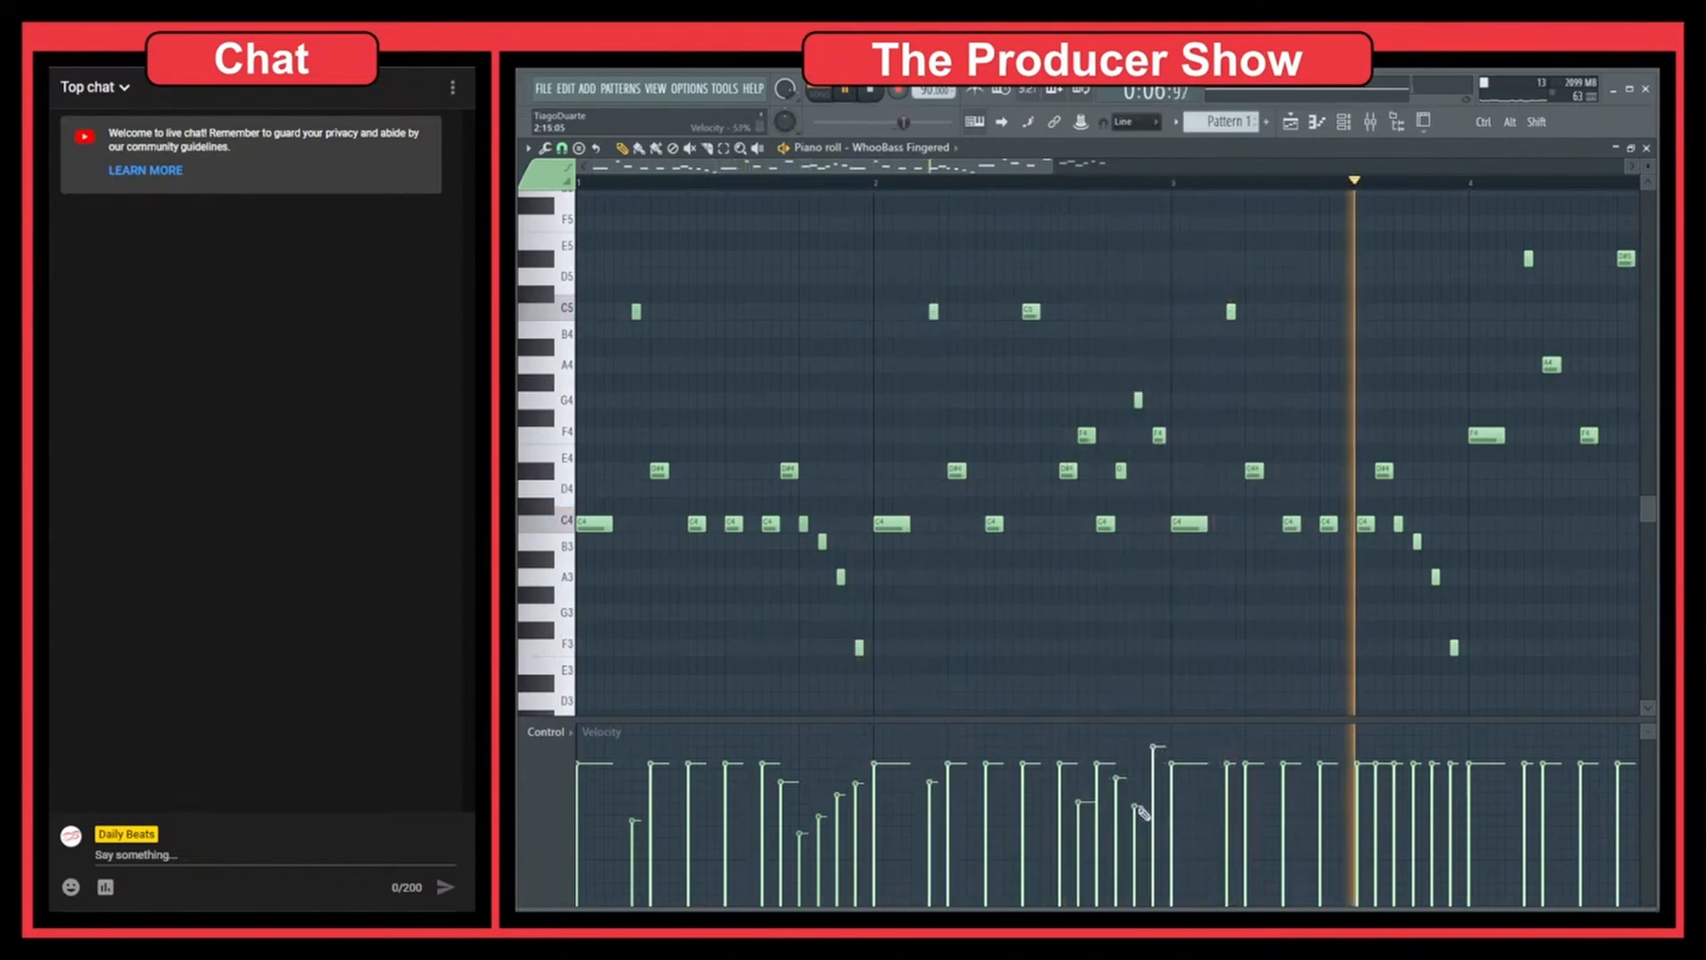
{"action": "left_click_drag", "start_coordinate": [1137, 807], "coordinate": [1139, 811]}
In bar 3, lower the velocities of the C5 note, the third and fourth C4 notes, and the closing C4, B3, A3, F3 run.
{"action": "left_click_drag", "start_coordinate": [1385, 620], "coordinate": [978, 601]}
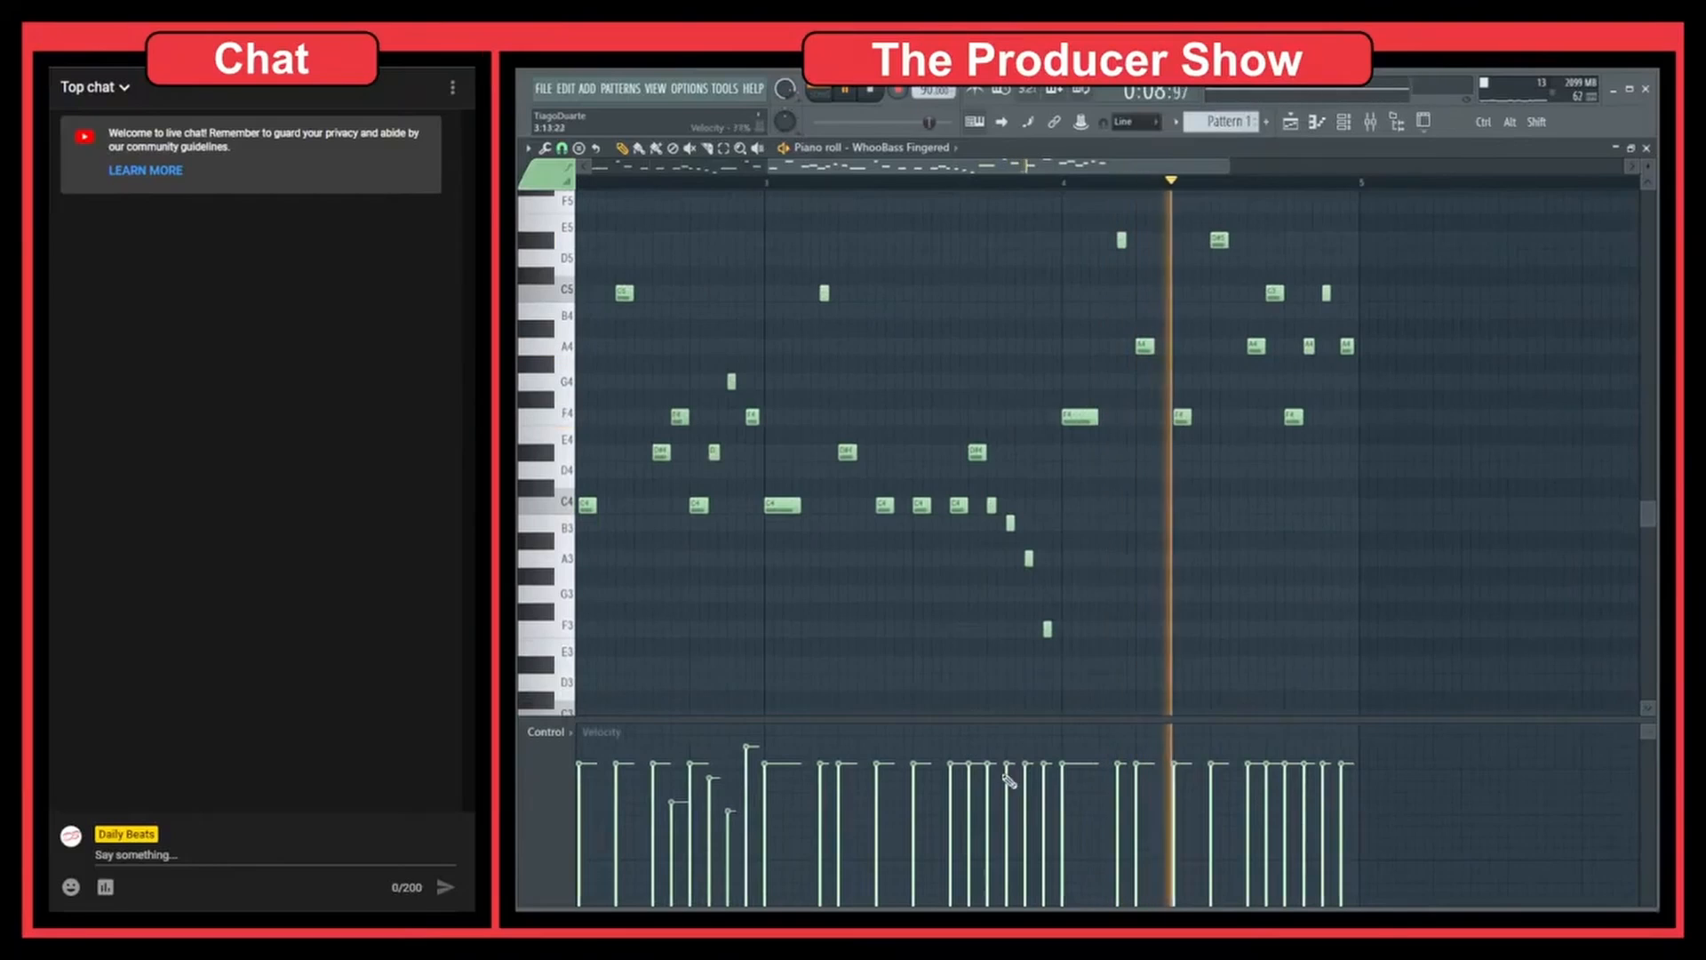
{"action": "left_click", "coordinate": [989, 807]}
{"action": "left_click", "coordinate": [1008, 849]}
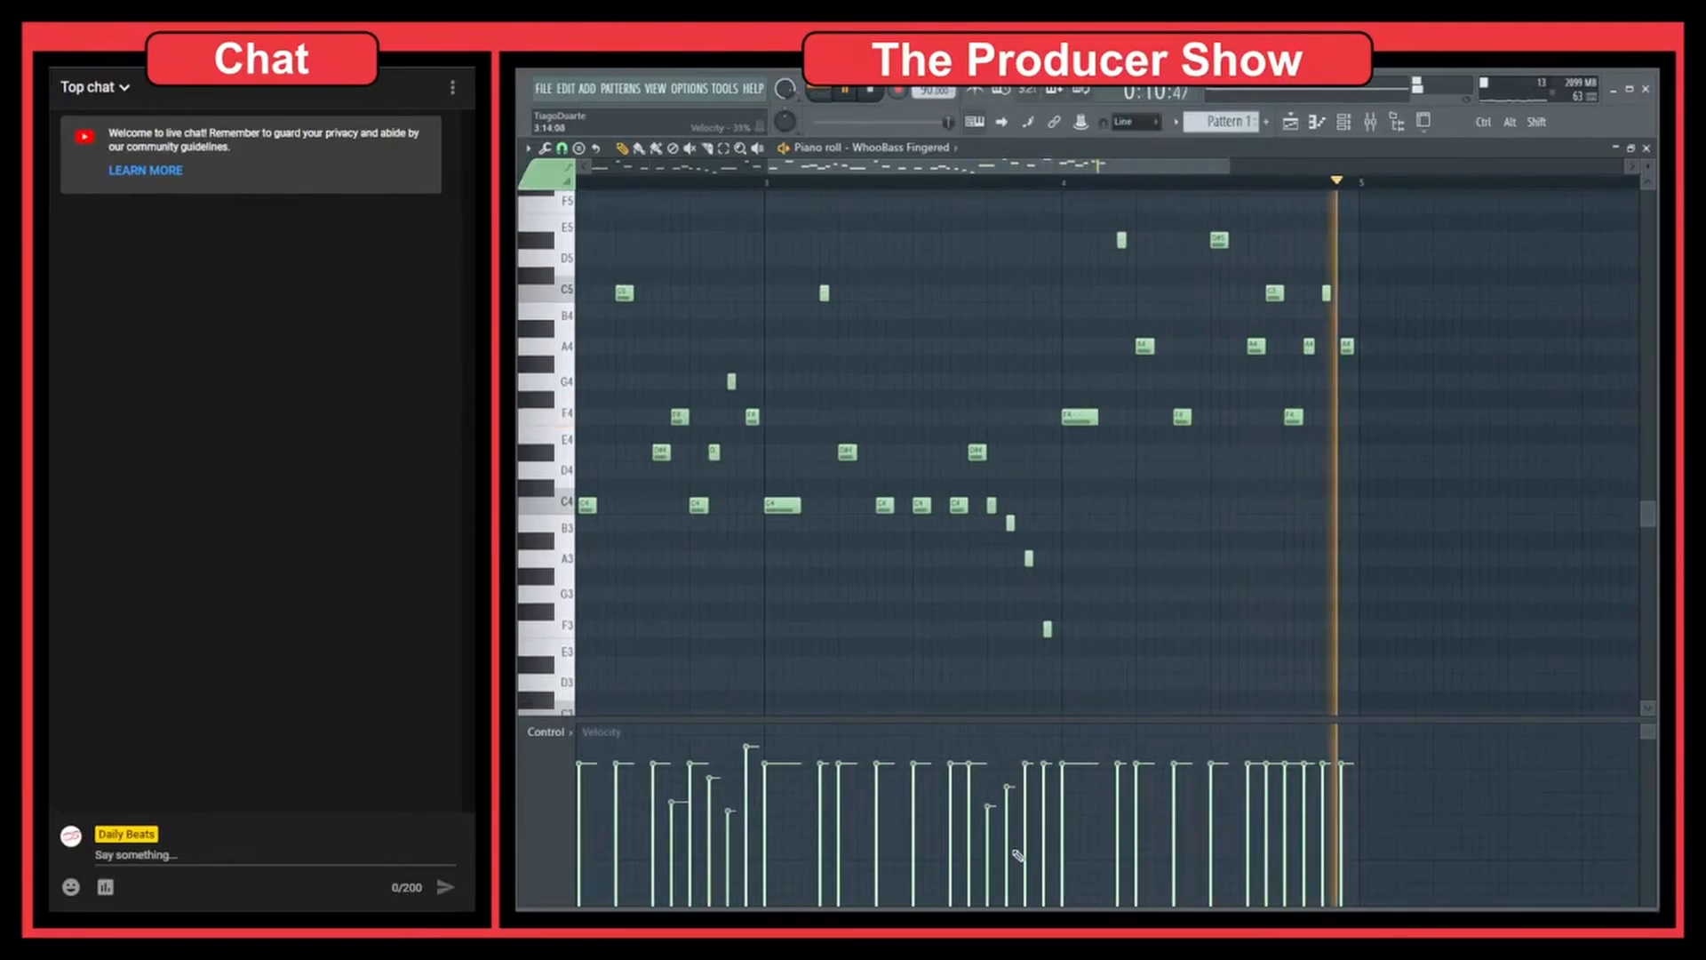
{"action": "left_click", "coordinate": [1028, 795]}
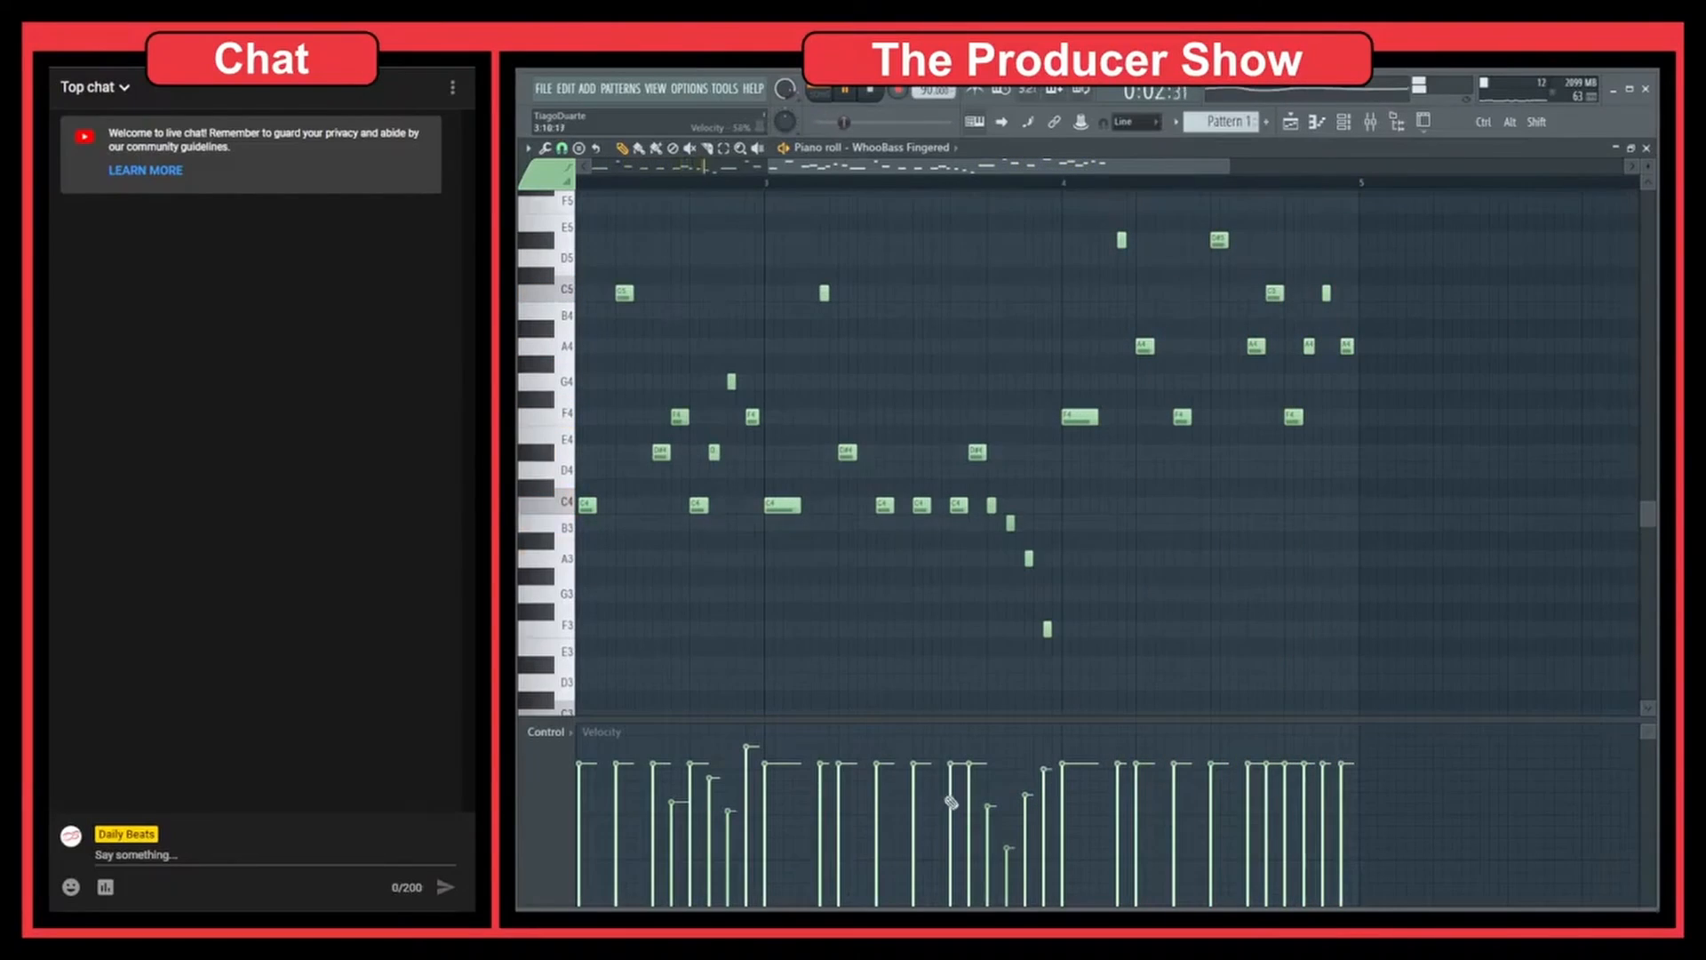
{"action": "left_click", "coordinate": [821, 784]}
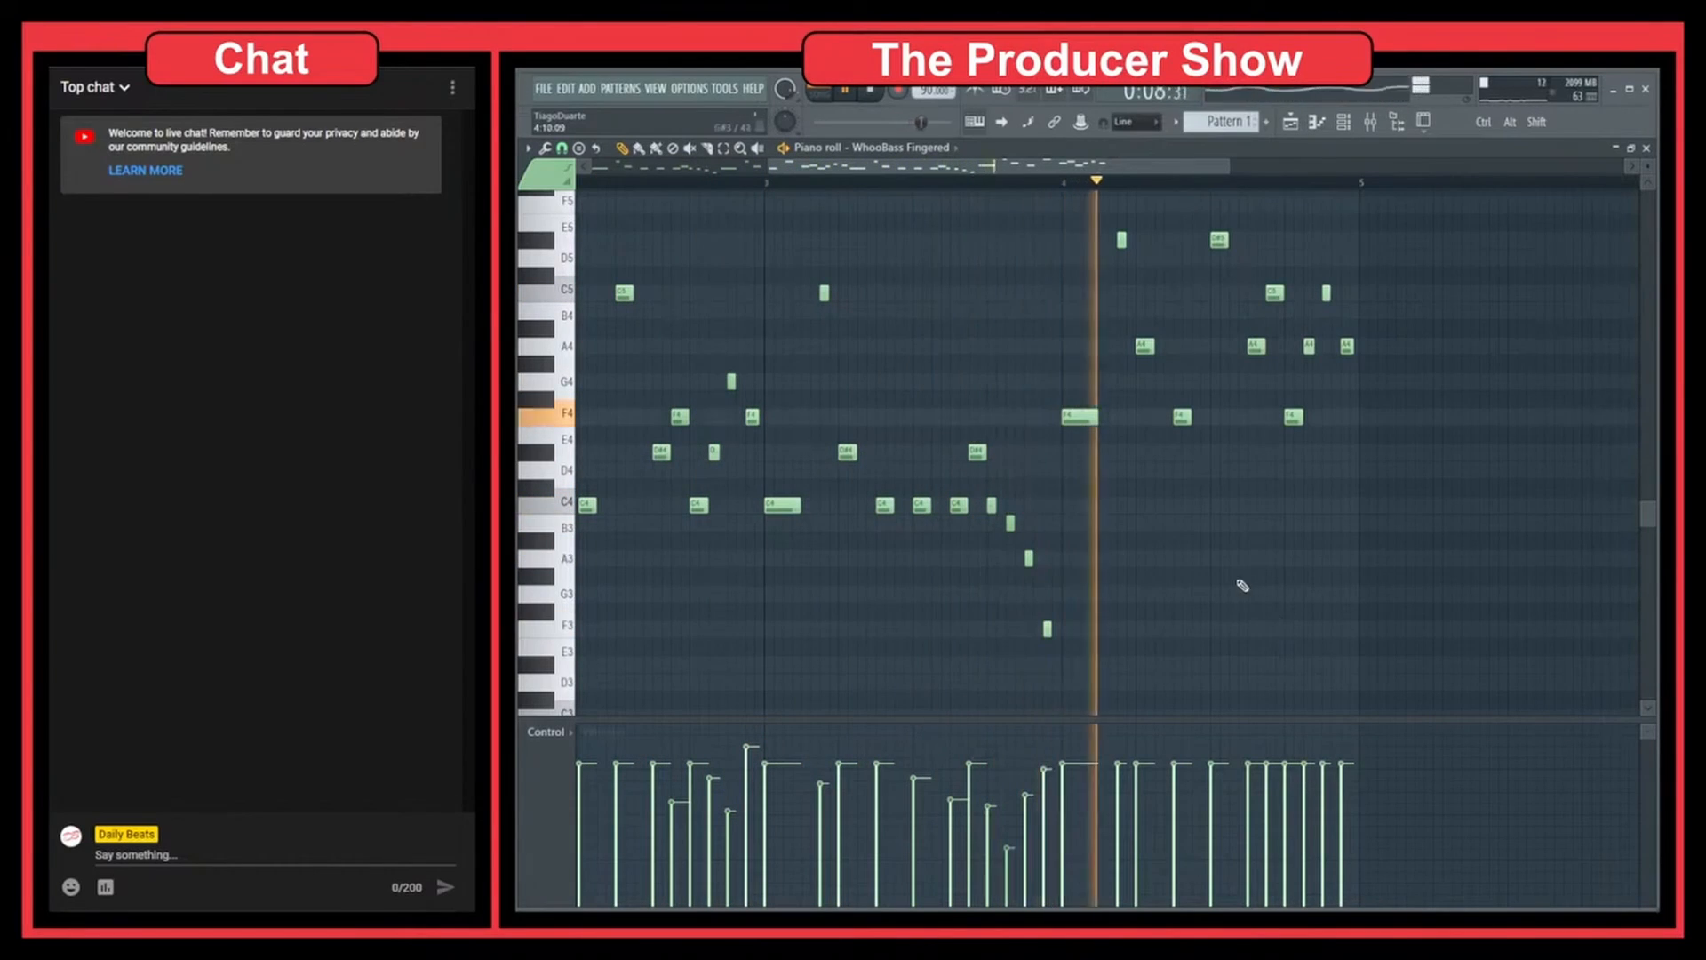
In bar 4, lower the velocities of the first D#5, second F4 and last four notes, and play the full line.
{"action": "left_click_drag", "start_coordinate": [1261, 549], "coordinate": [1153, 576]}
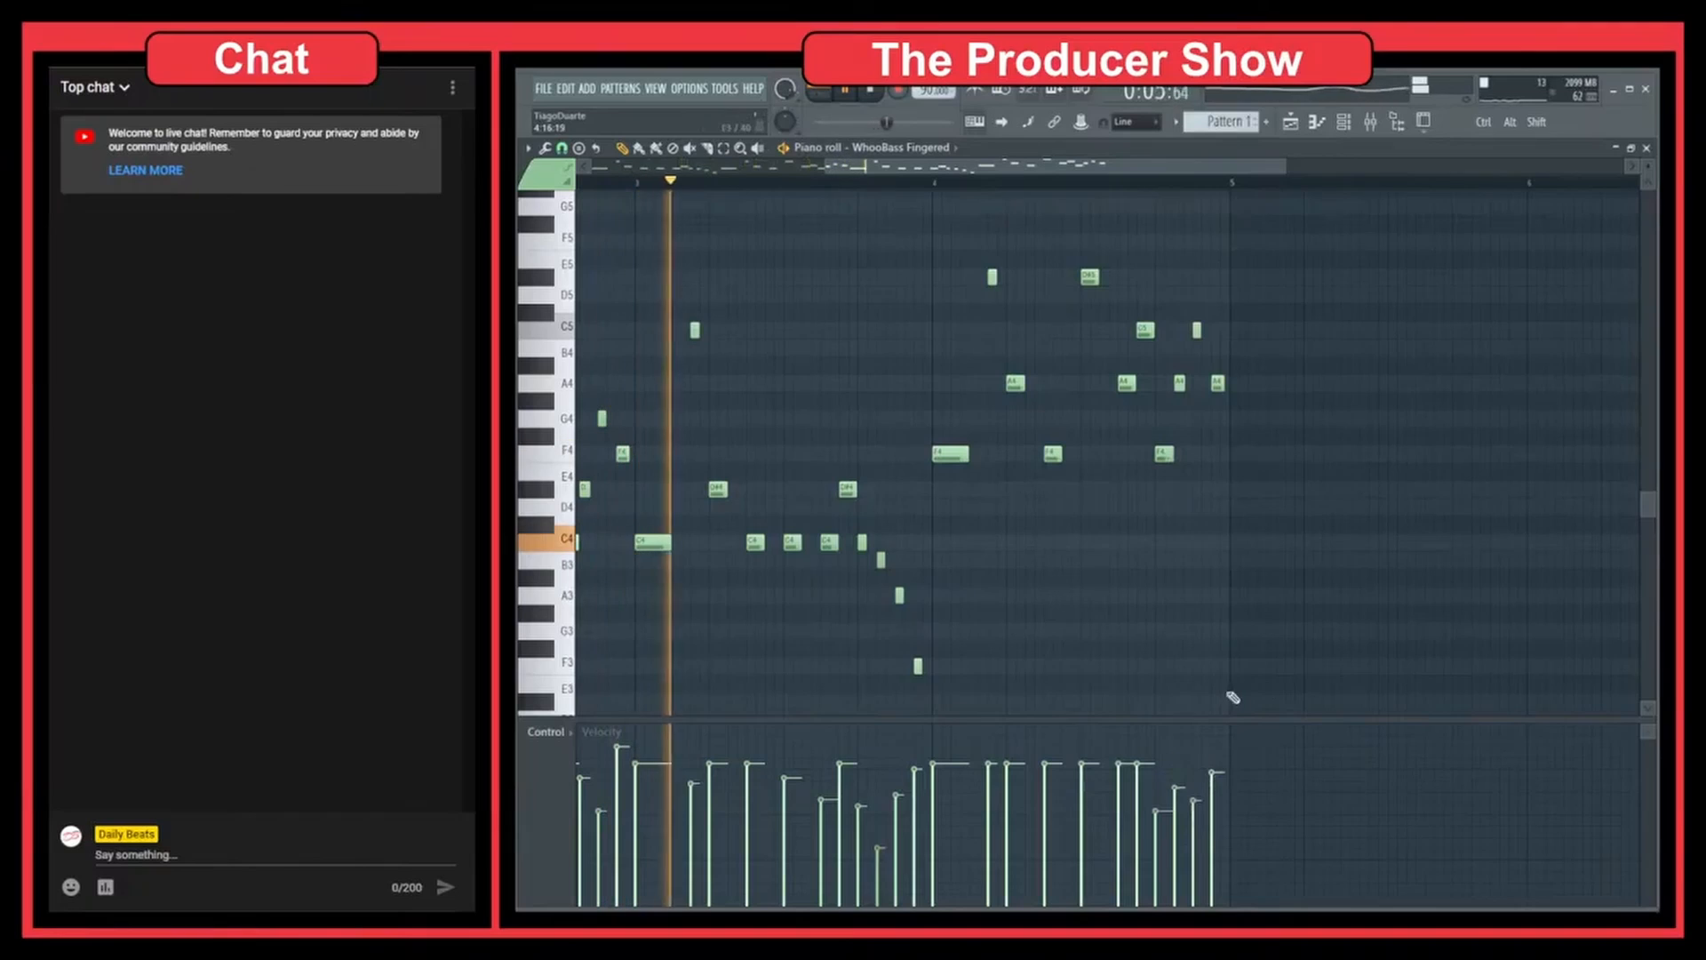
{"action": "left_click", "coordinate": [989, 801]}
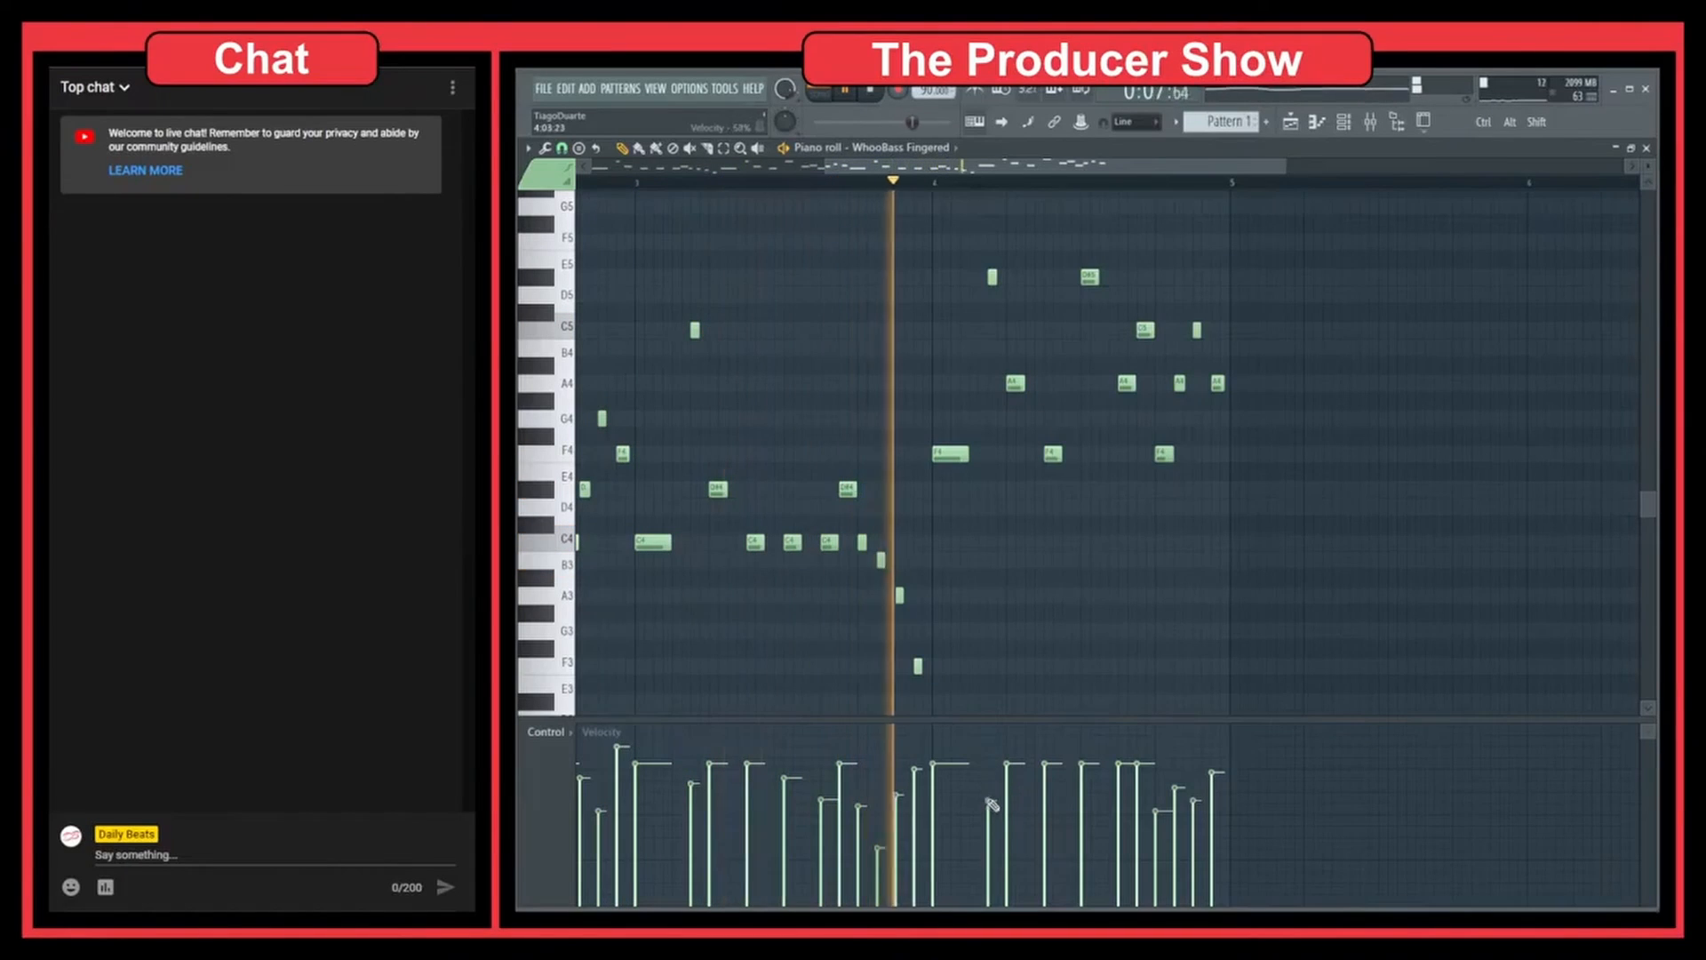
{"action": "left_click", "coordinate": [1047, 781]}
{"action": "right_click", "coordinate": [1135, 621], "text": "ctrl"}
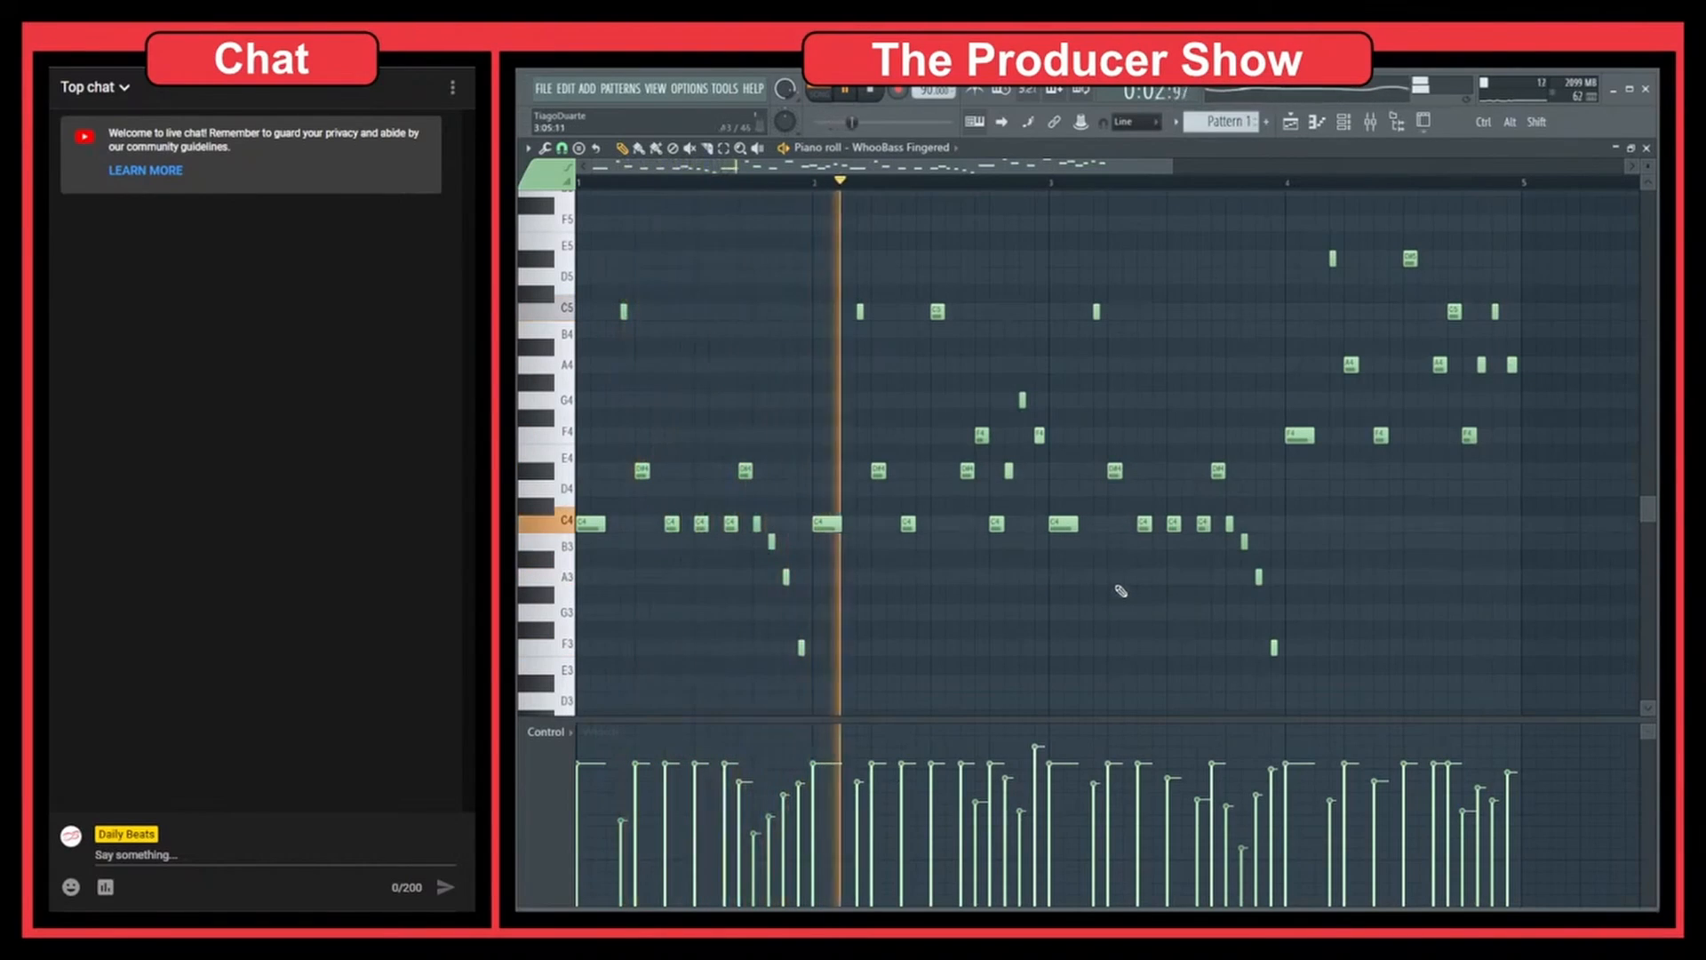
{"action": "key", "text": "space"}
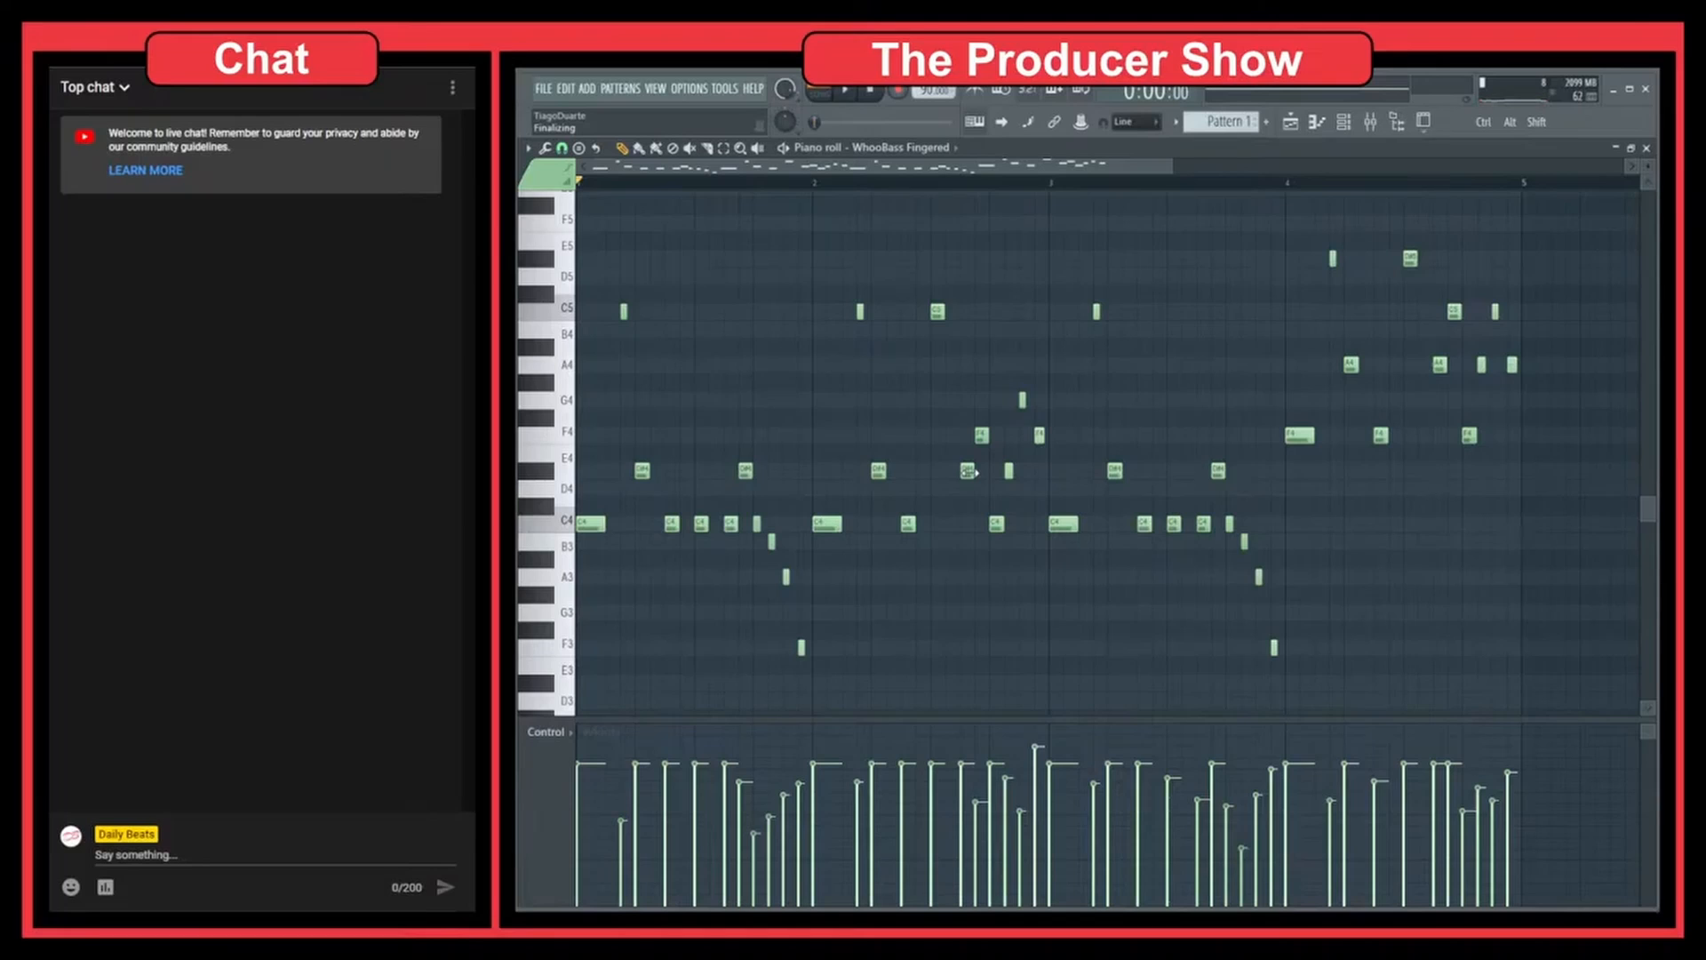
{"action": "scroll", "coordinate": [771, 535], "scroll_direction": "up", "scroll_amount": 6}
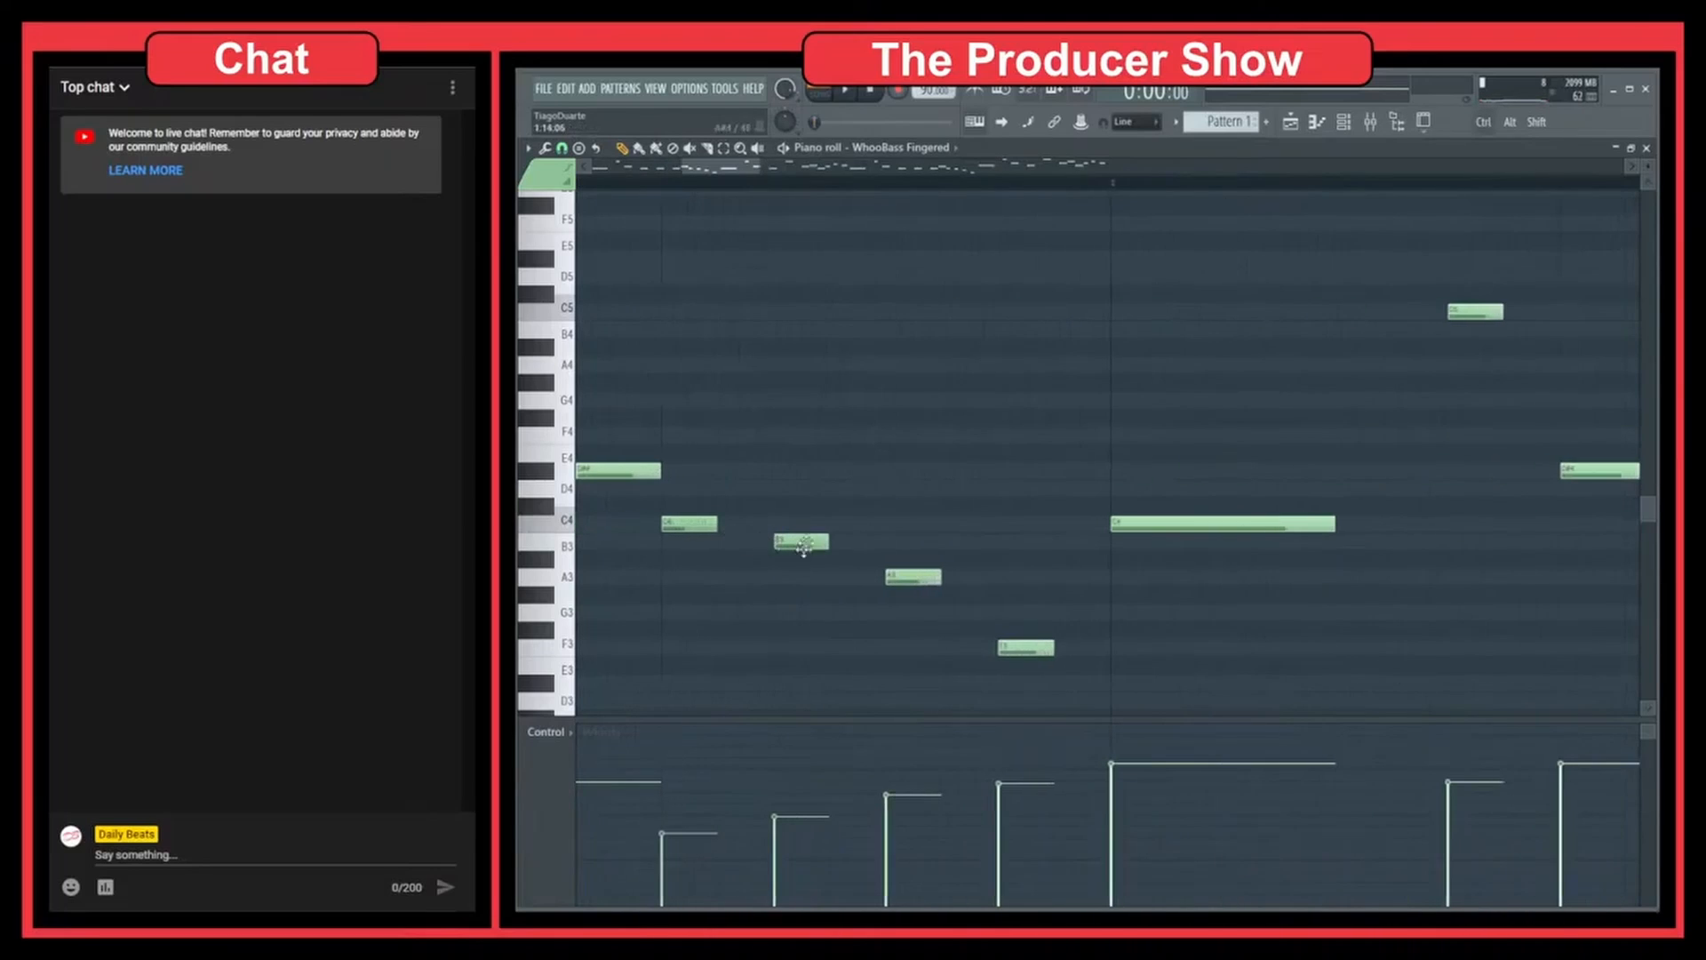
{"action": "scroll", "coordinate": [809, 546], "scroll_direction": "down", "scroll_amount": 3}
{"action": "left_click_drag", "start_coordinate": [1000, 482], "coordinate": [945, 551]}
{"action": "right_click", "coordinate": [981, 593]}
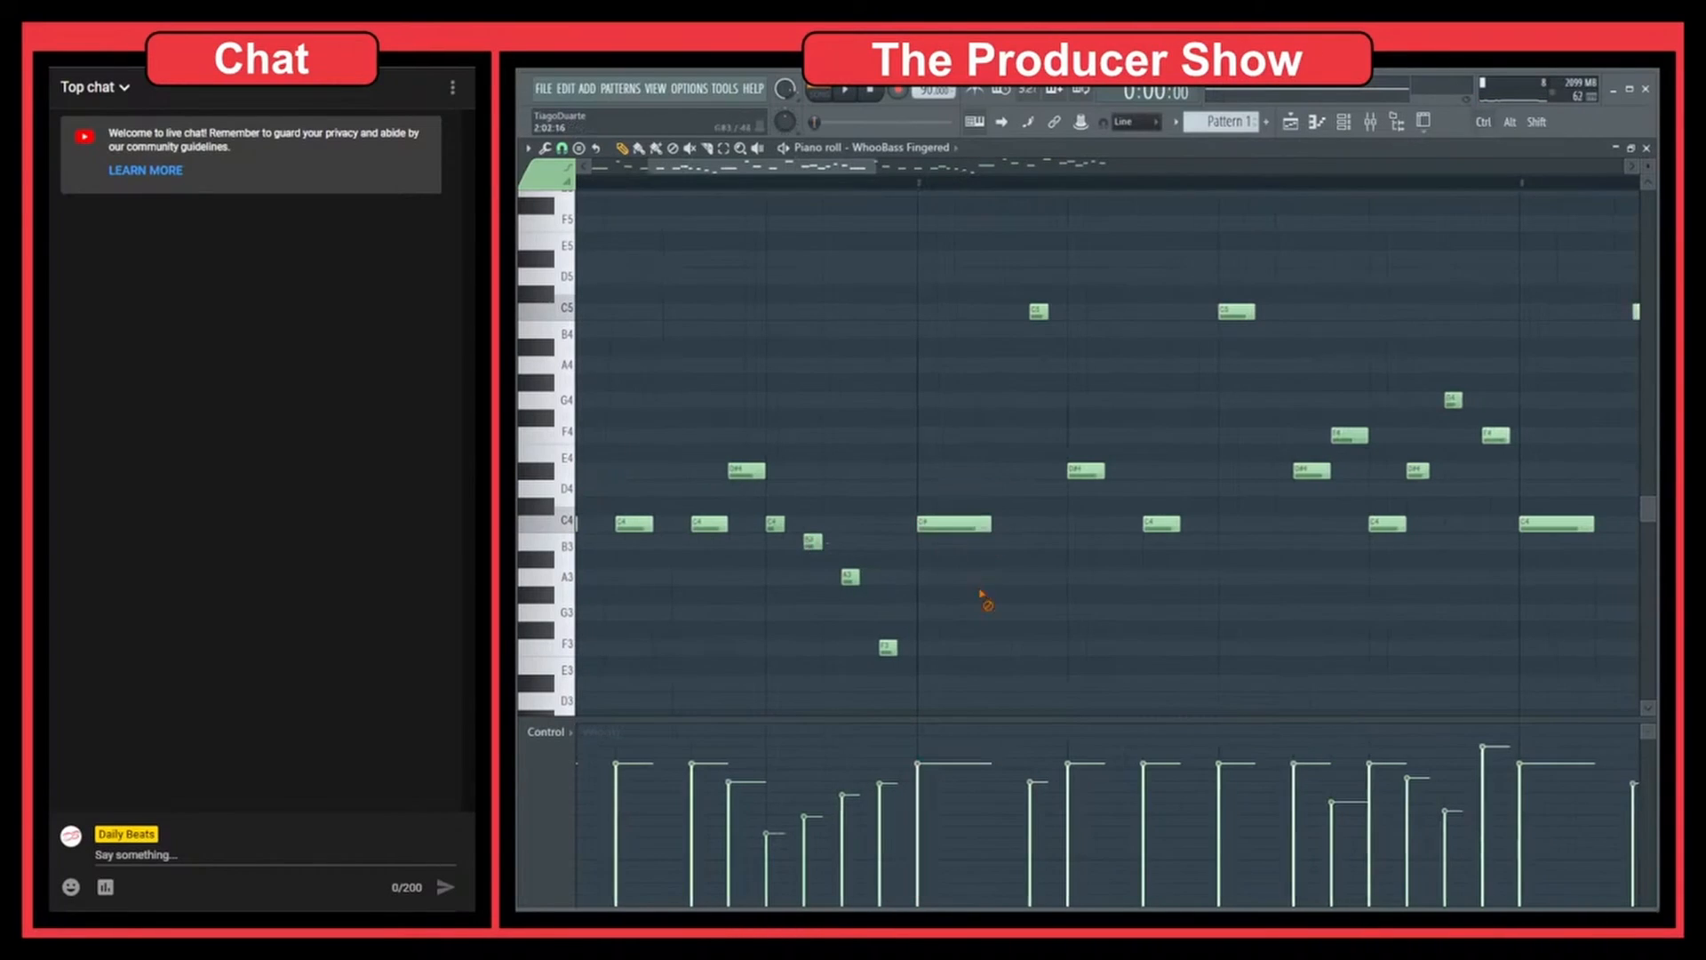
{"action": "scroll", "coordinate": [959, 545], "scroll_direction": "down", "scroll_amount": 4}
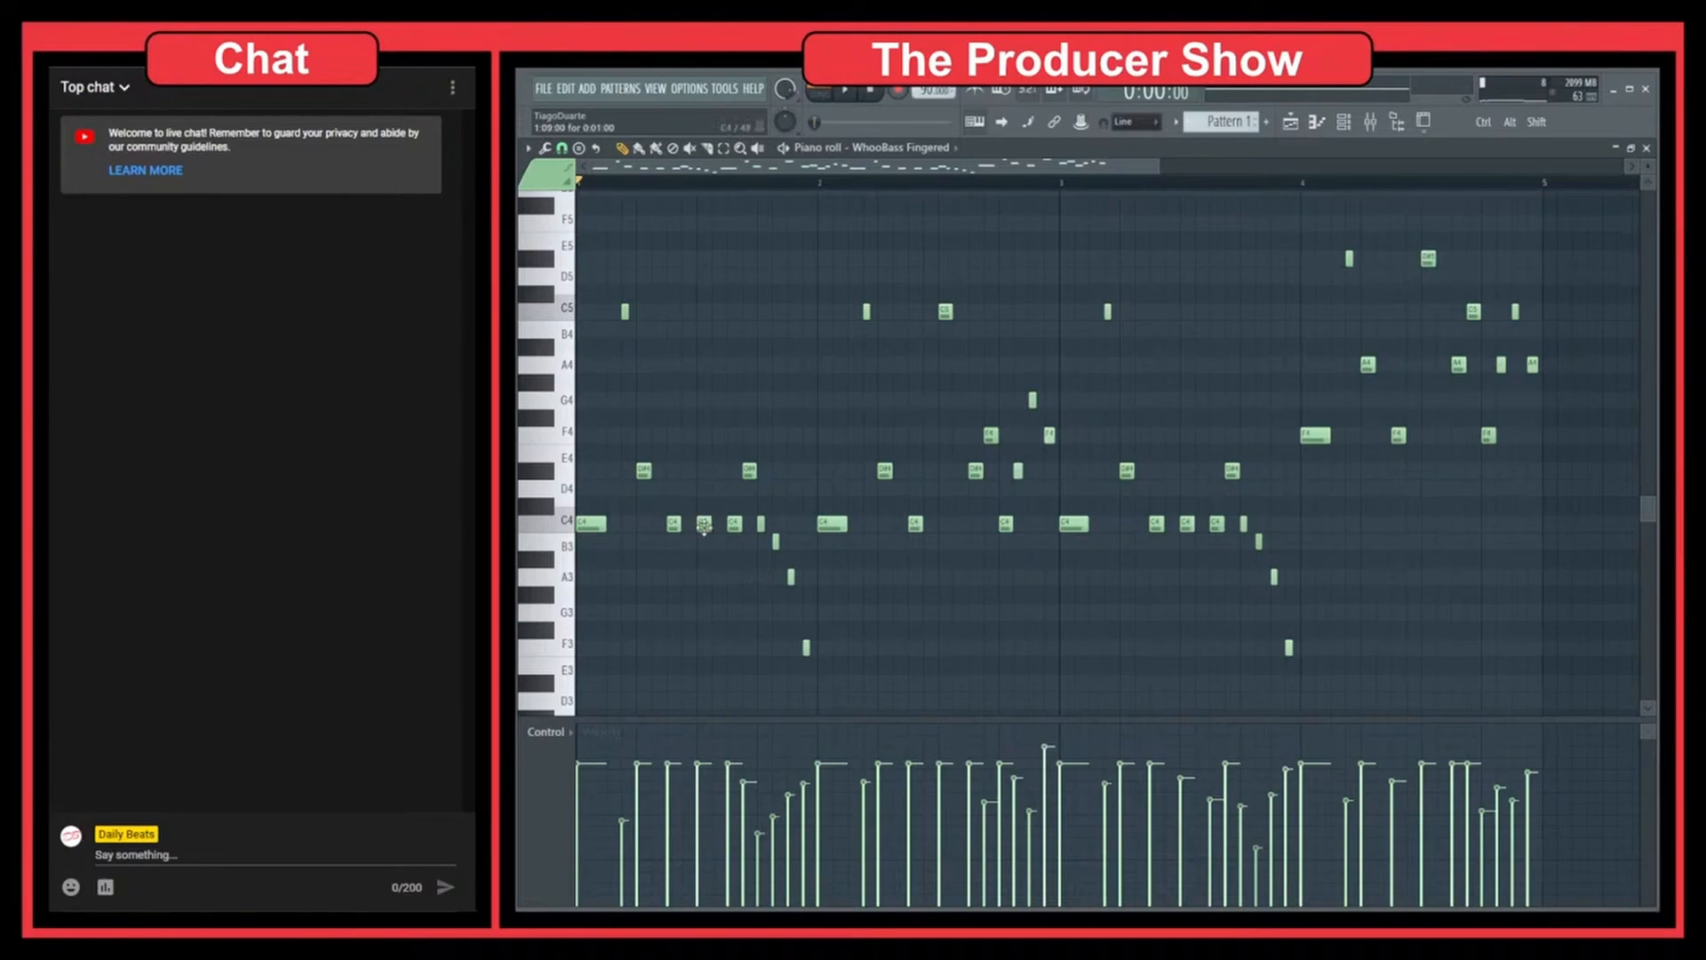
Move bar 1's third C4 note to 1:08:00, shorten the preceding C4 to 0:00:19, and play the line.
{"action": "left_click_drag", "start_coordinate": [704, 526], "coordinate": [696, 530]}
{"action": "key", "text": "space"}
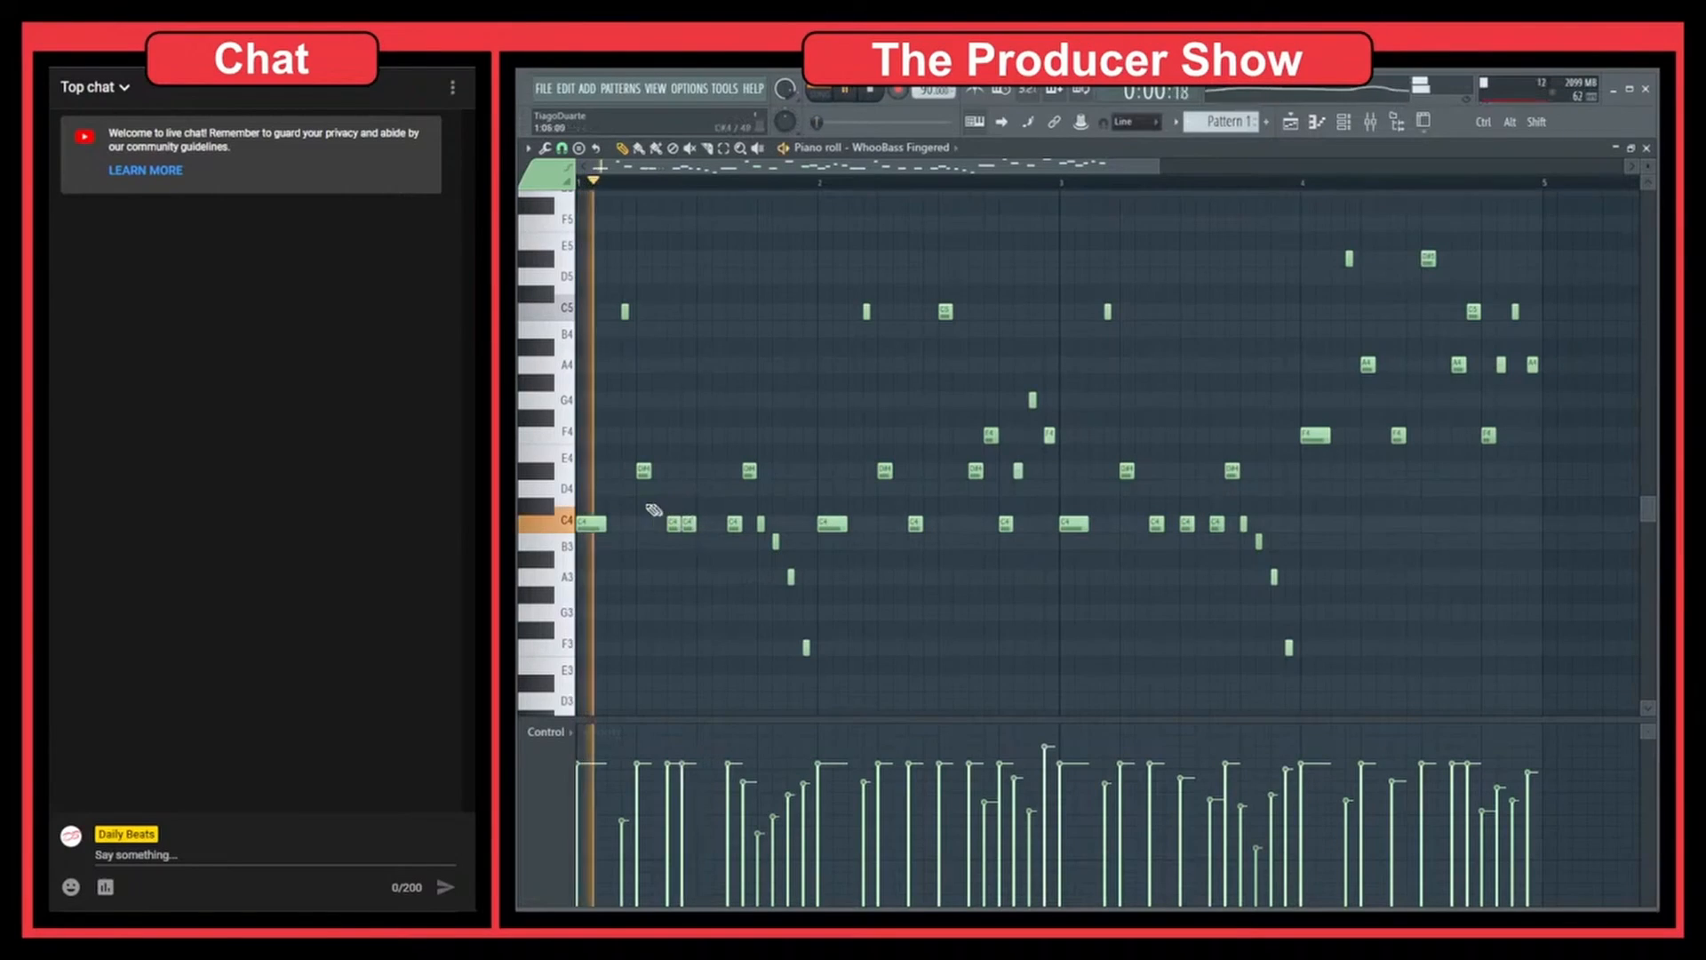
{"action": "scroll", "coordinate": [636, 533], "scroll_direction": "up", "scroll_amount": 3}
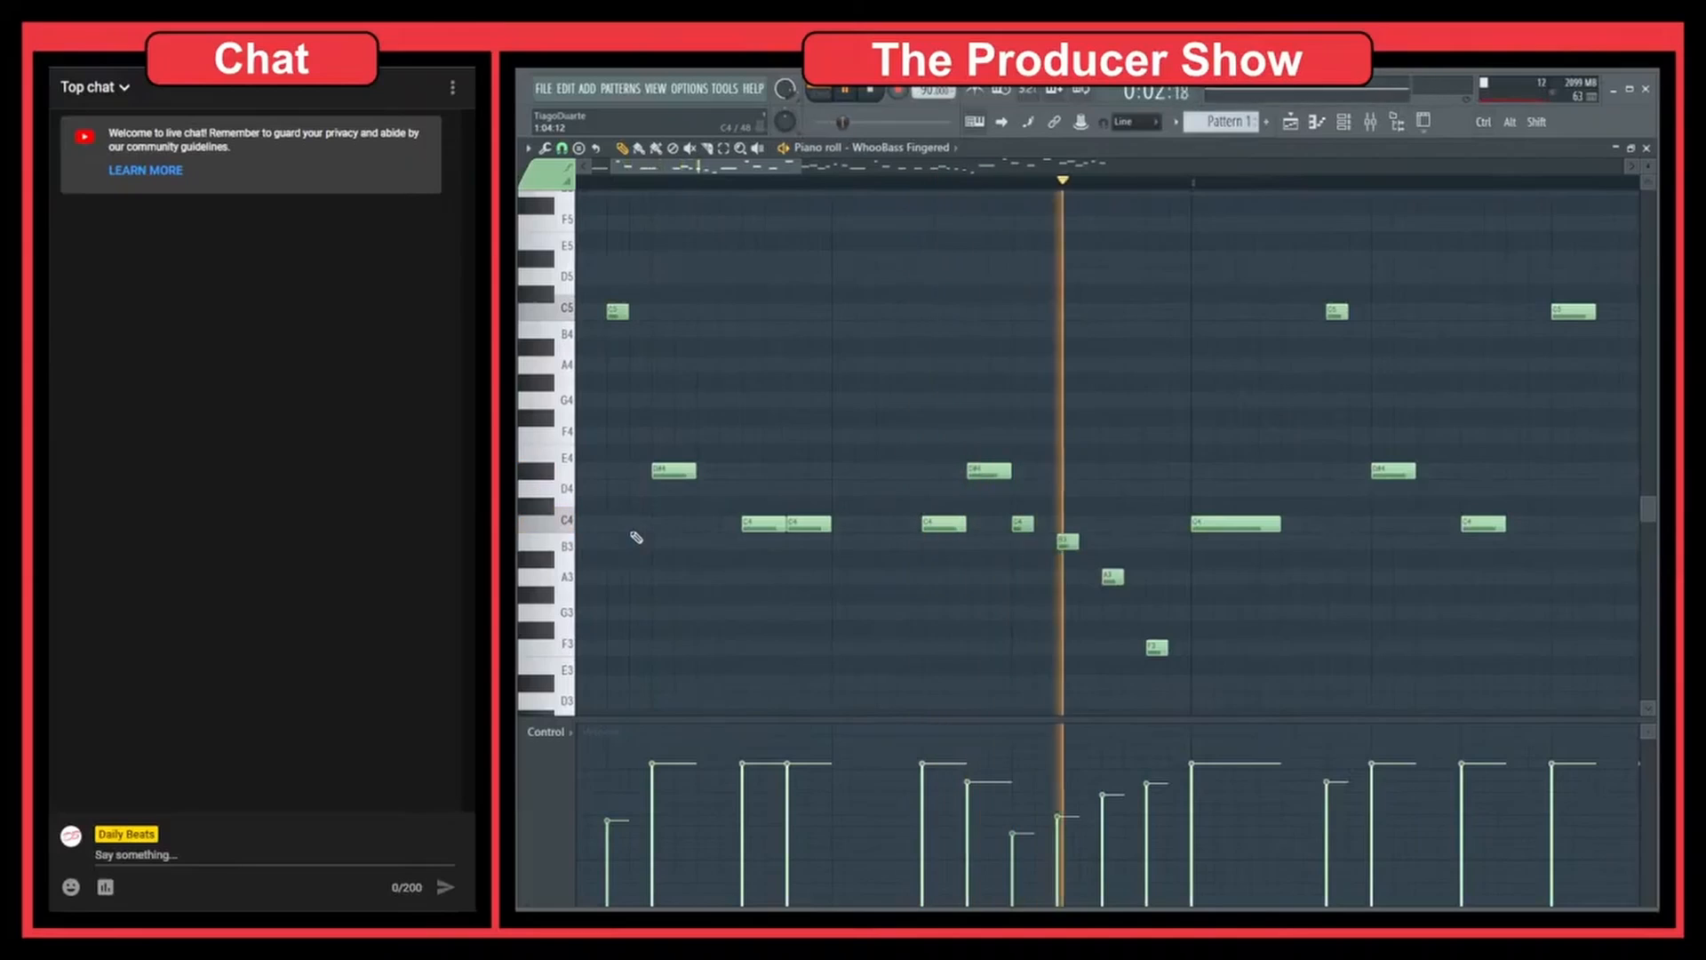
{"action": "key", "text": "space"}
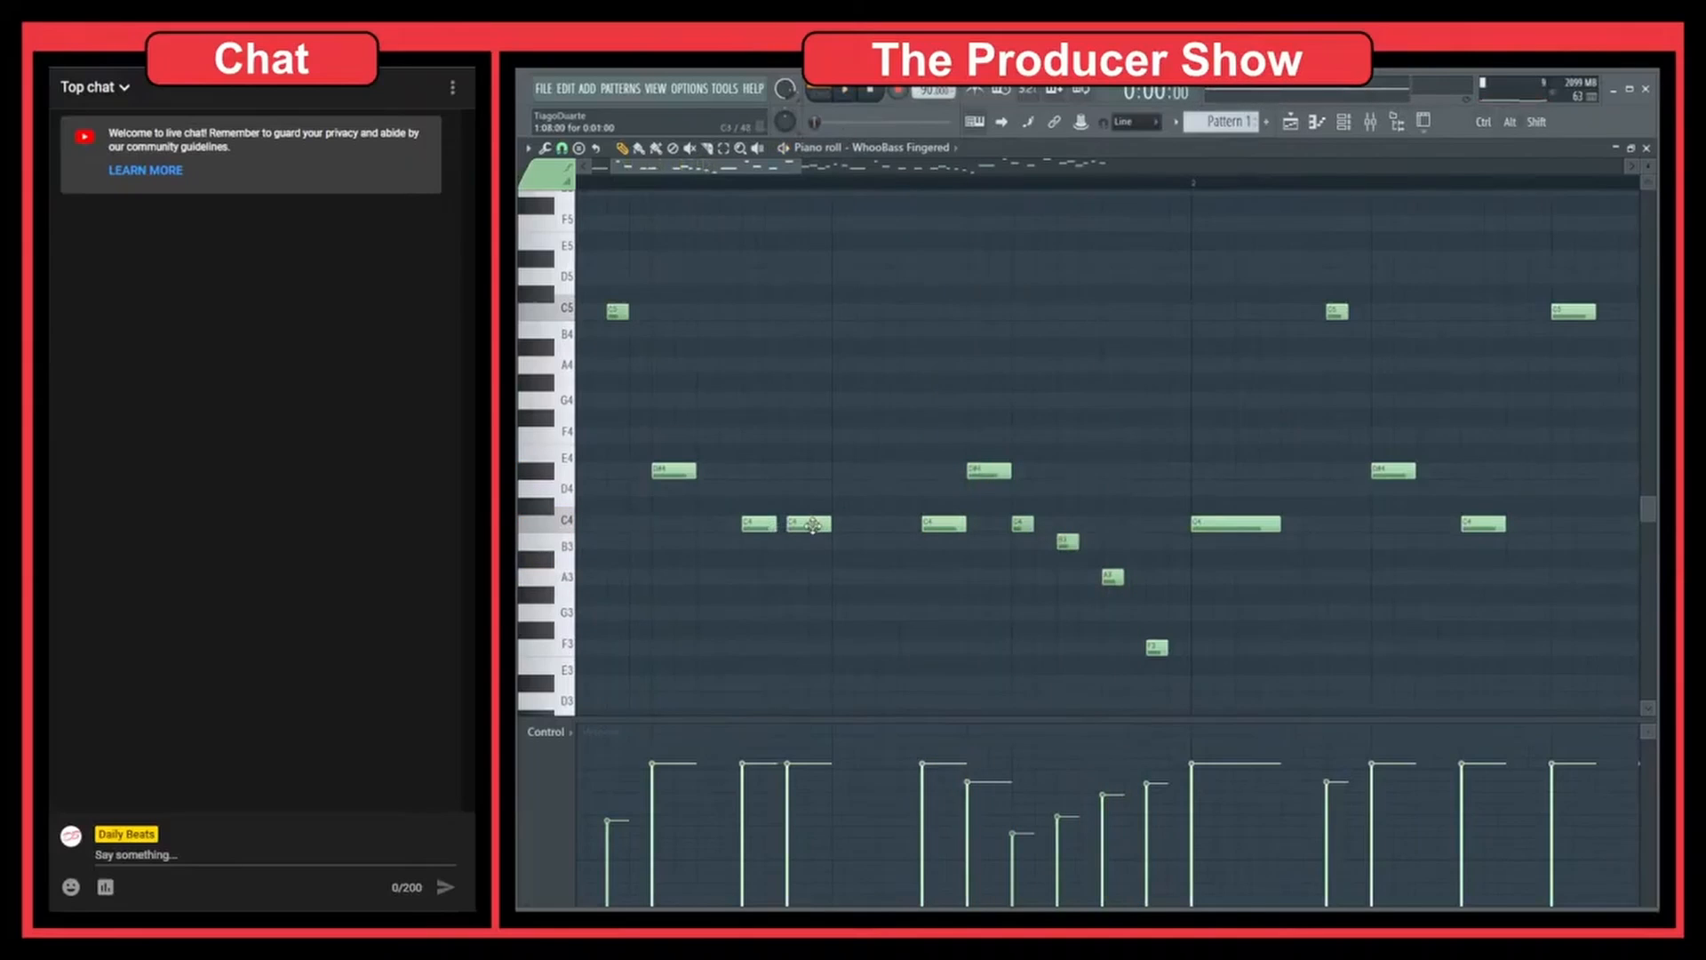
{"action": "key", "text": "space"}
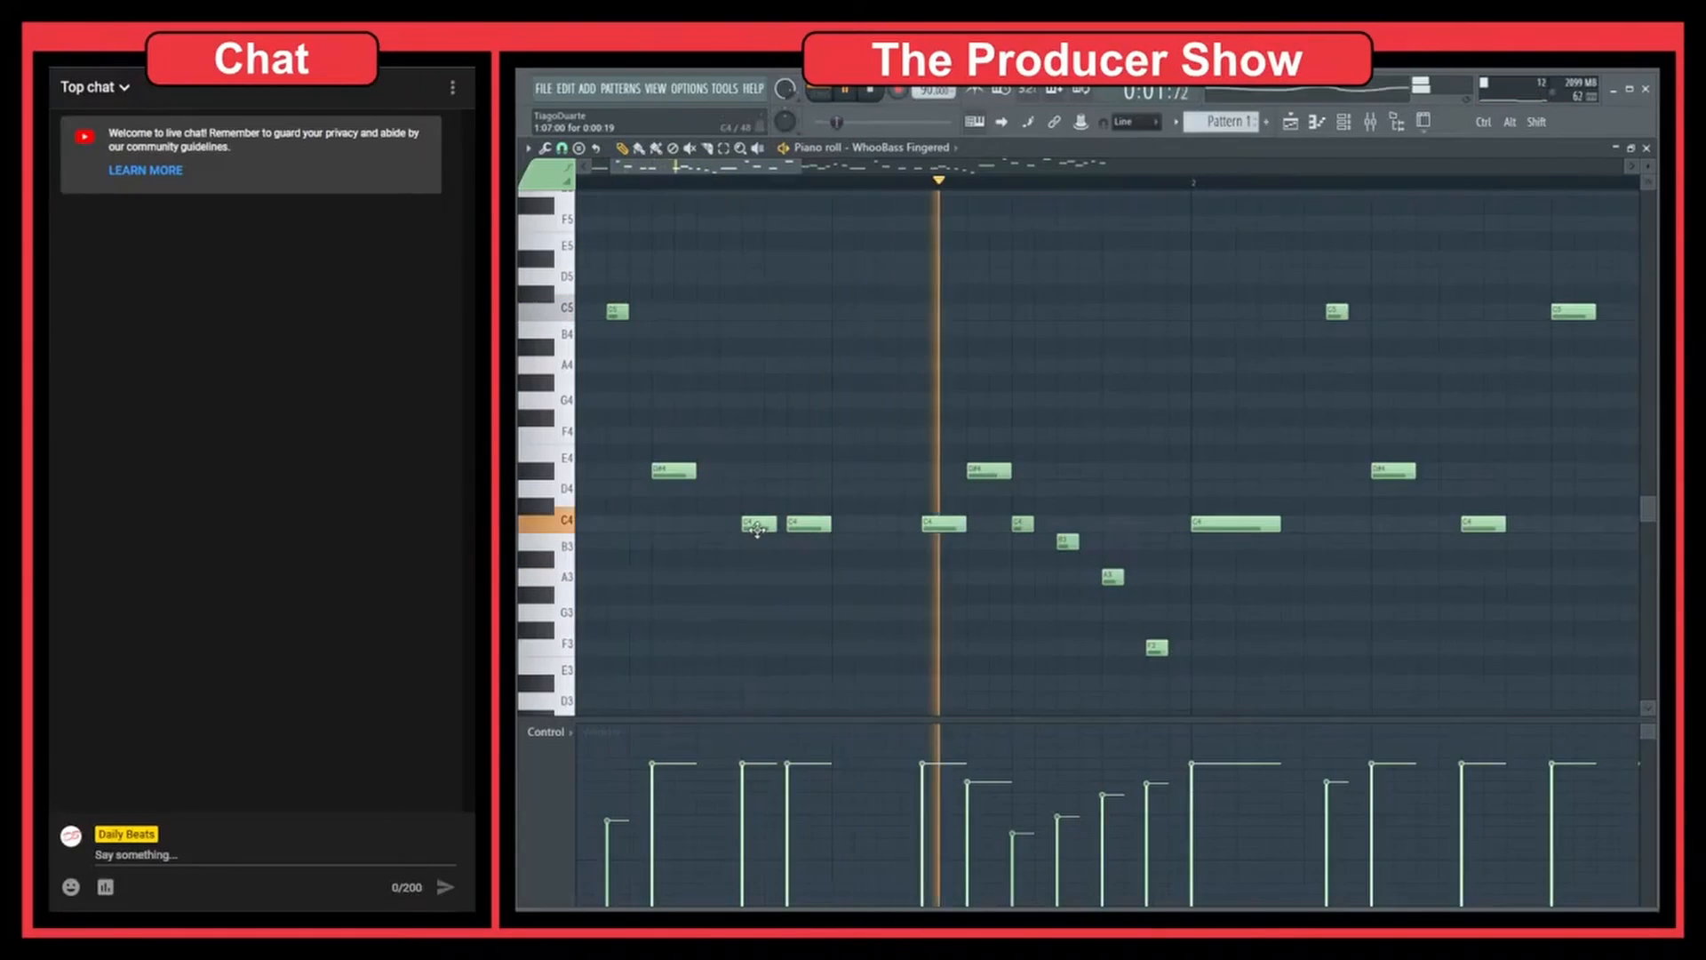
{"action": "scroll", "coordinate": [800, 569], "scroll_direction": "down", "scroll_amount": 4}
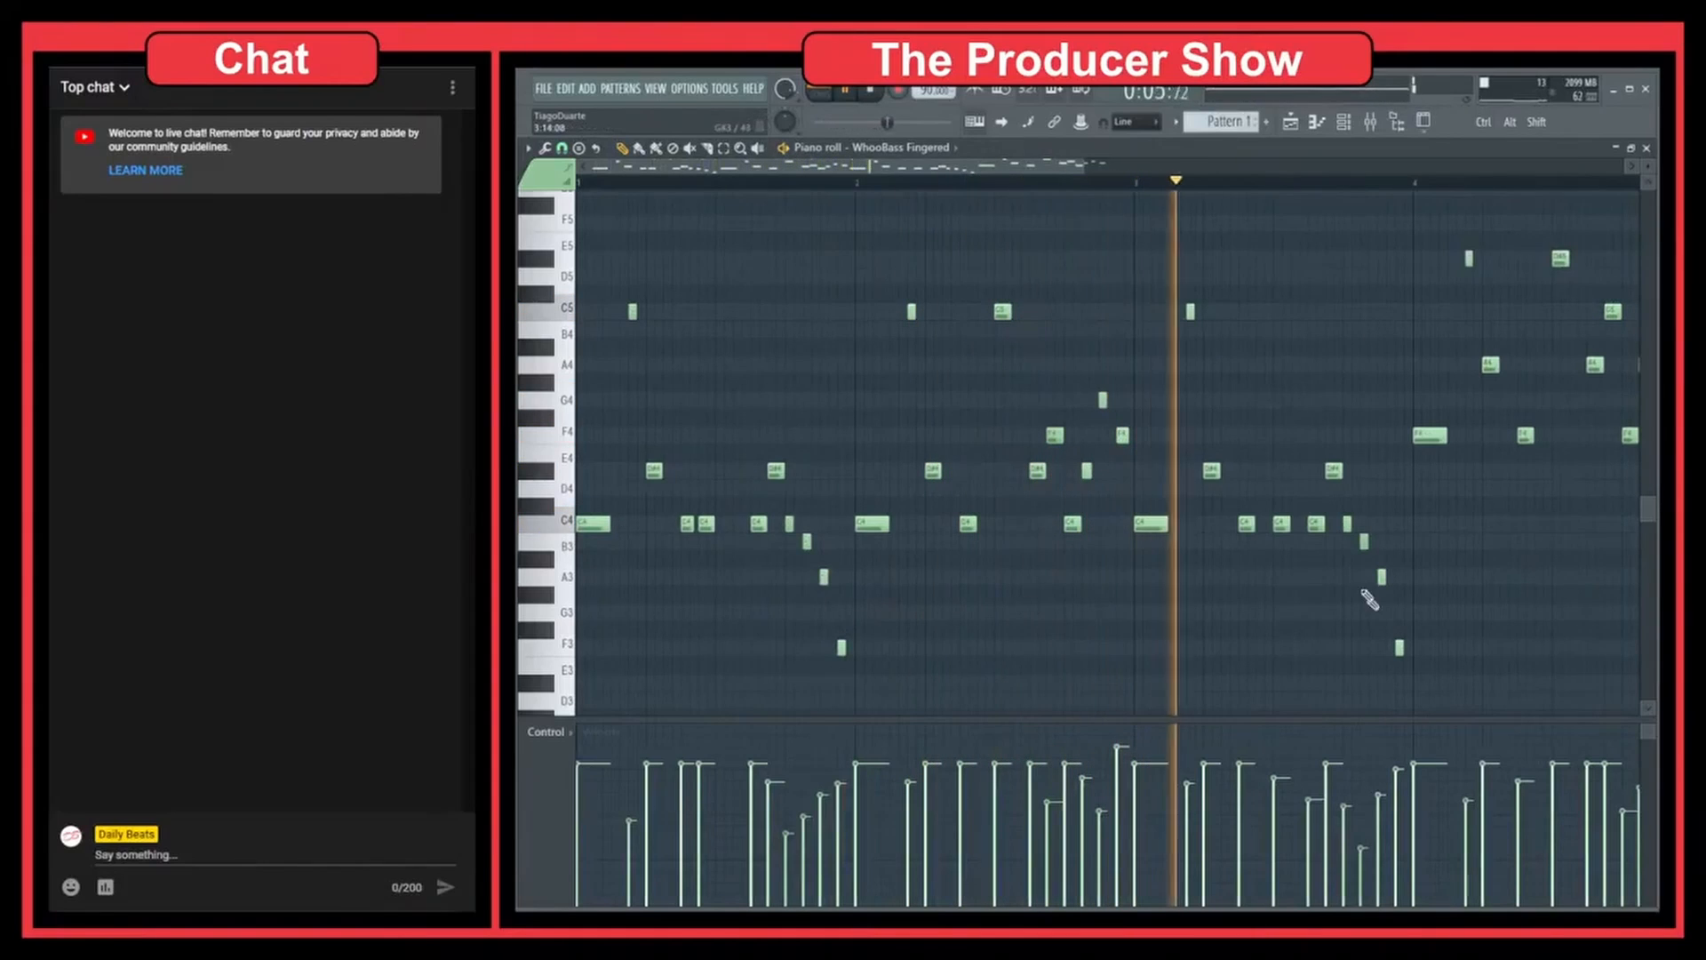
In bar 3, move the third C4 note to 3:08:00, and shorten the preceding C4 to 0:00:19 and lower it to B3.
{"action": "key", "text": "space"}
{"action": "left_click_drag", "start_coordinate": [1276, 527], "coordinate": [1264, 528]}
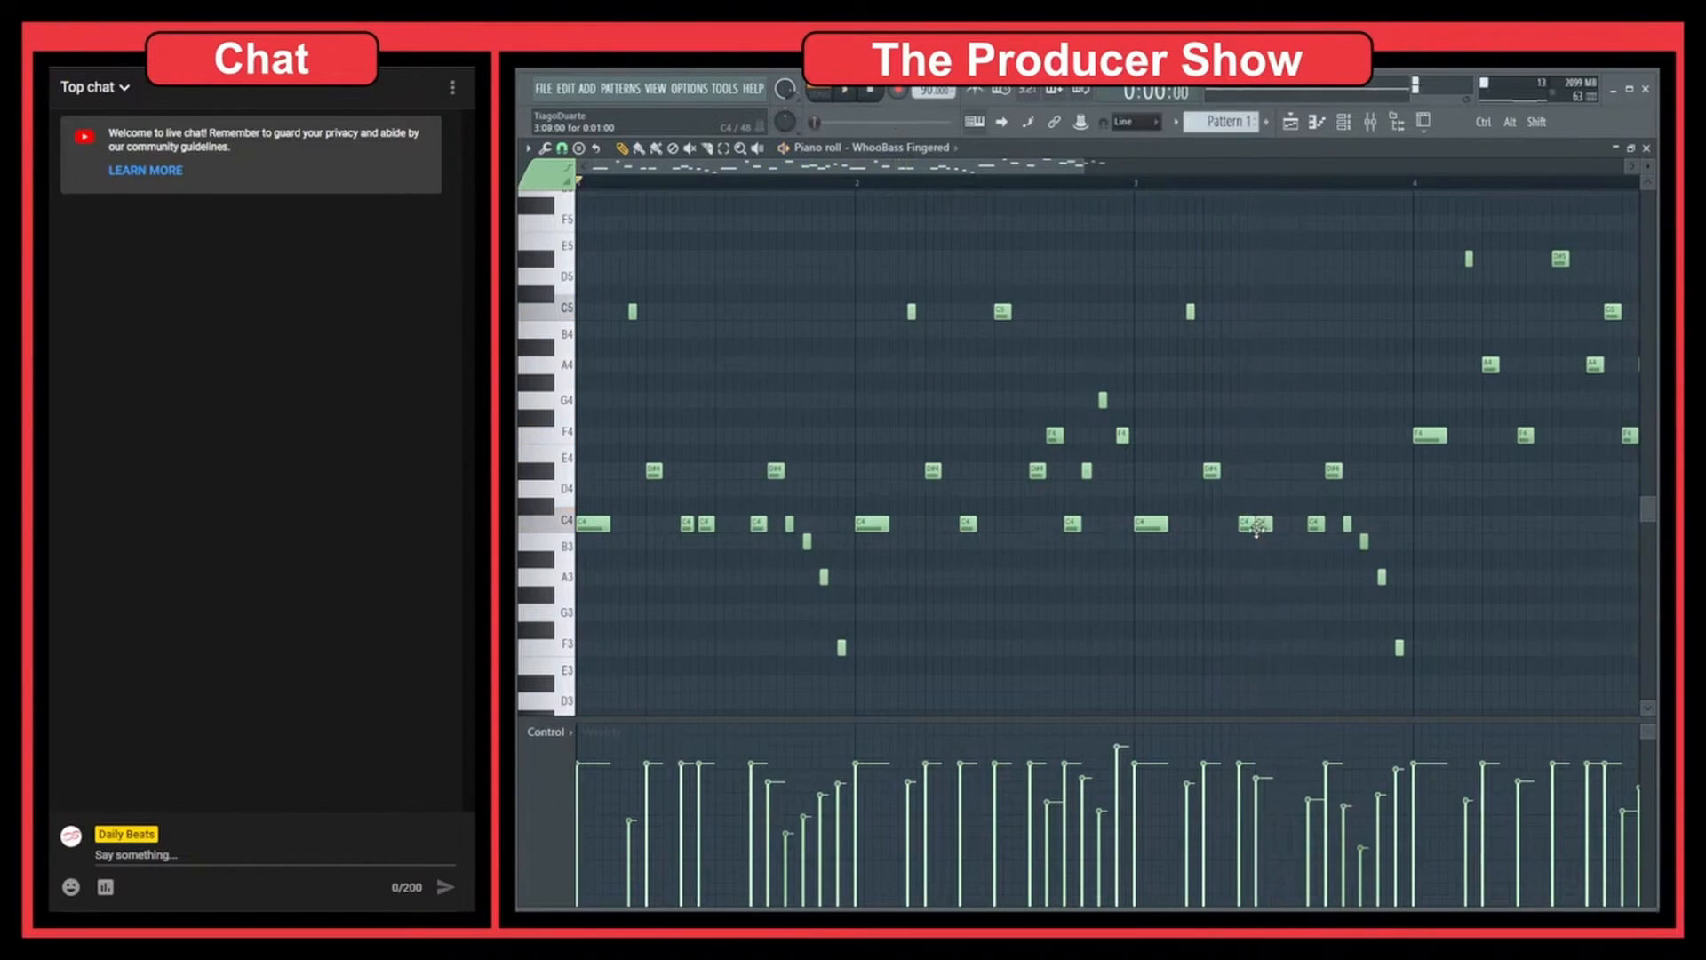
{"action": "left_click", "coordinate": [1255, 539]}
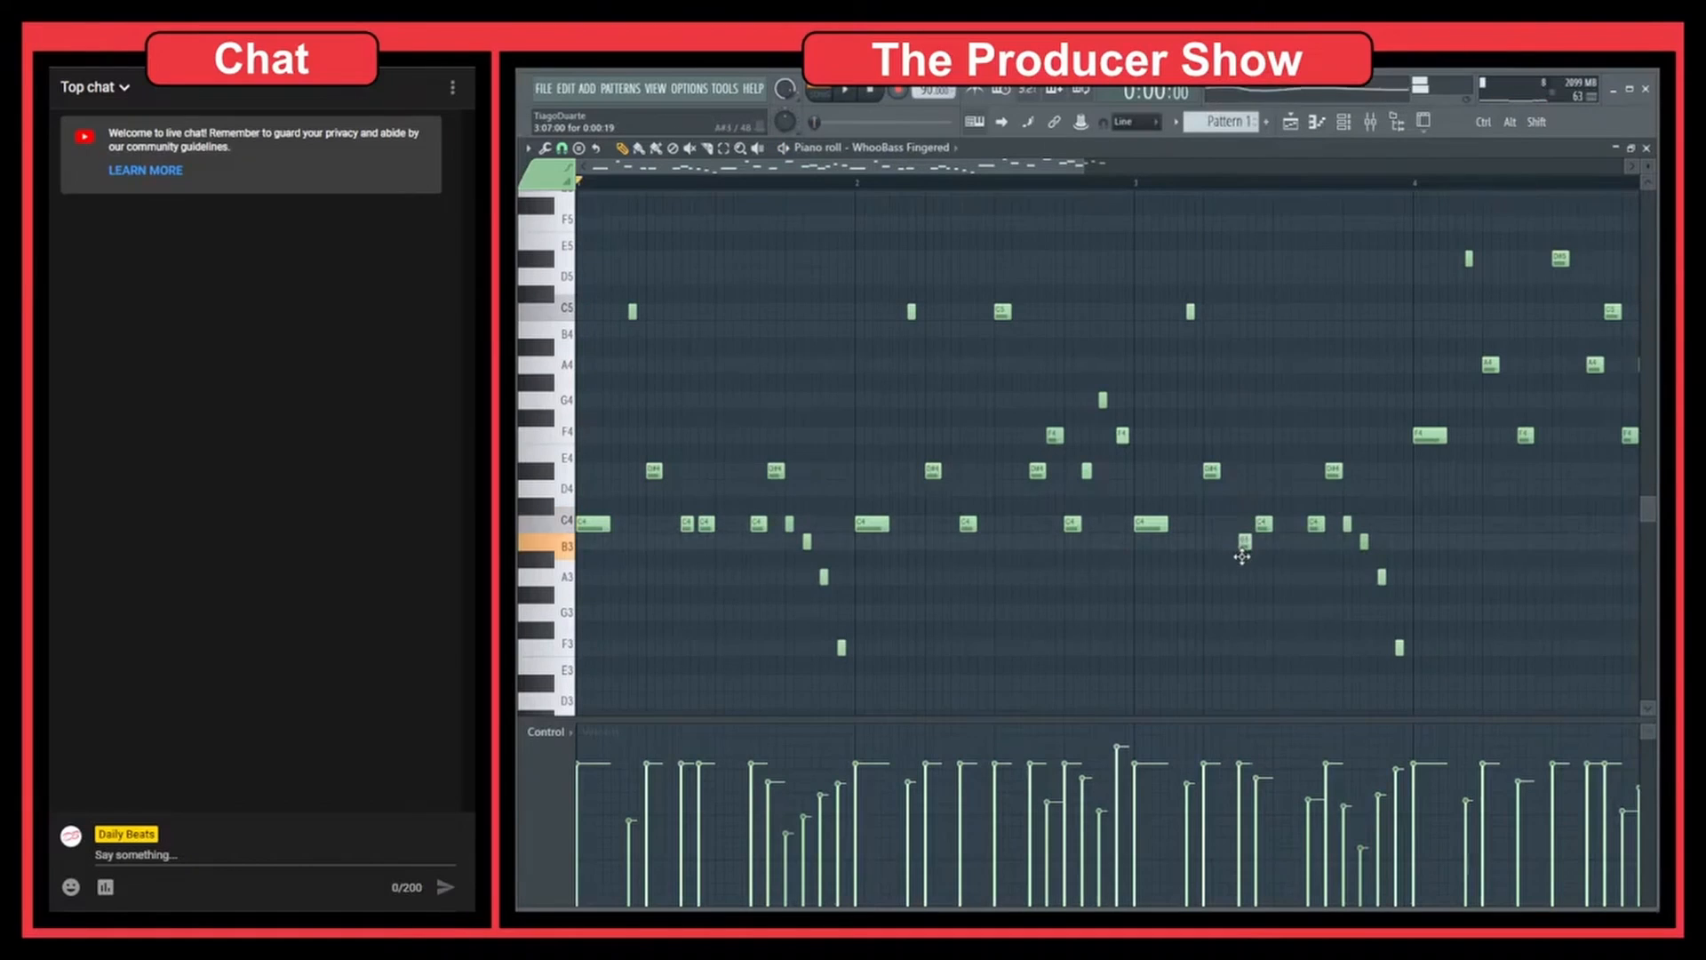
Lower bar 1's second C4 note to B3 to match bar 3, and play the full four-bar line.
{"action": "left_click_drag", "start_coordinate": [686, 541], "coordinate": [686, 541]}
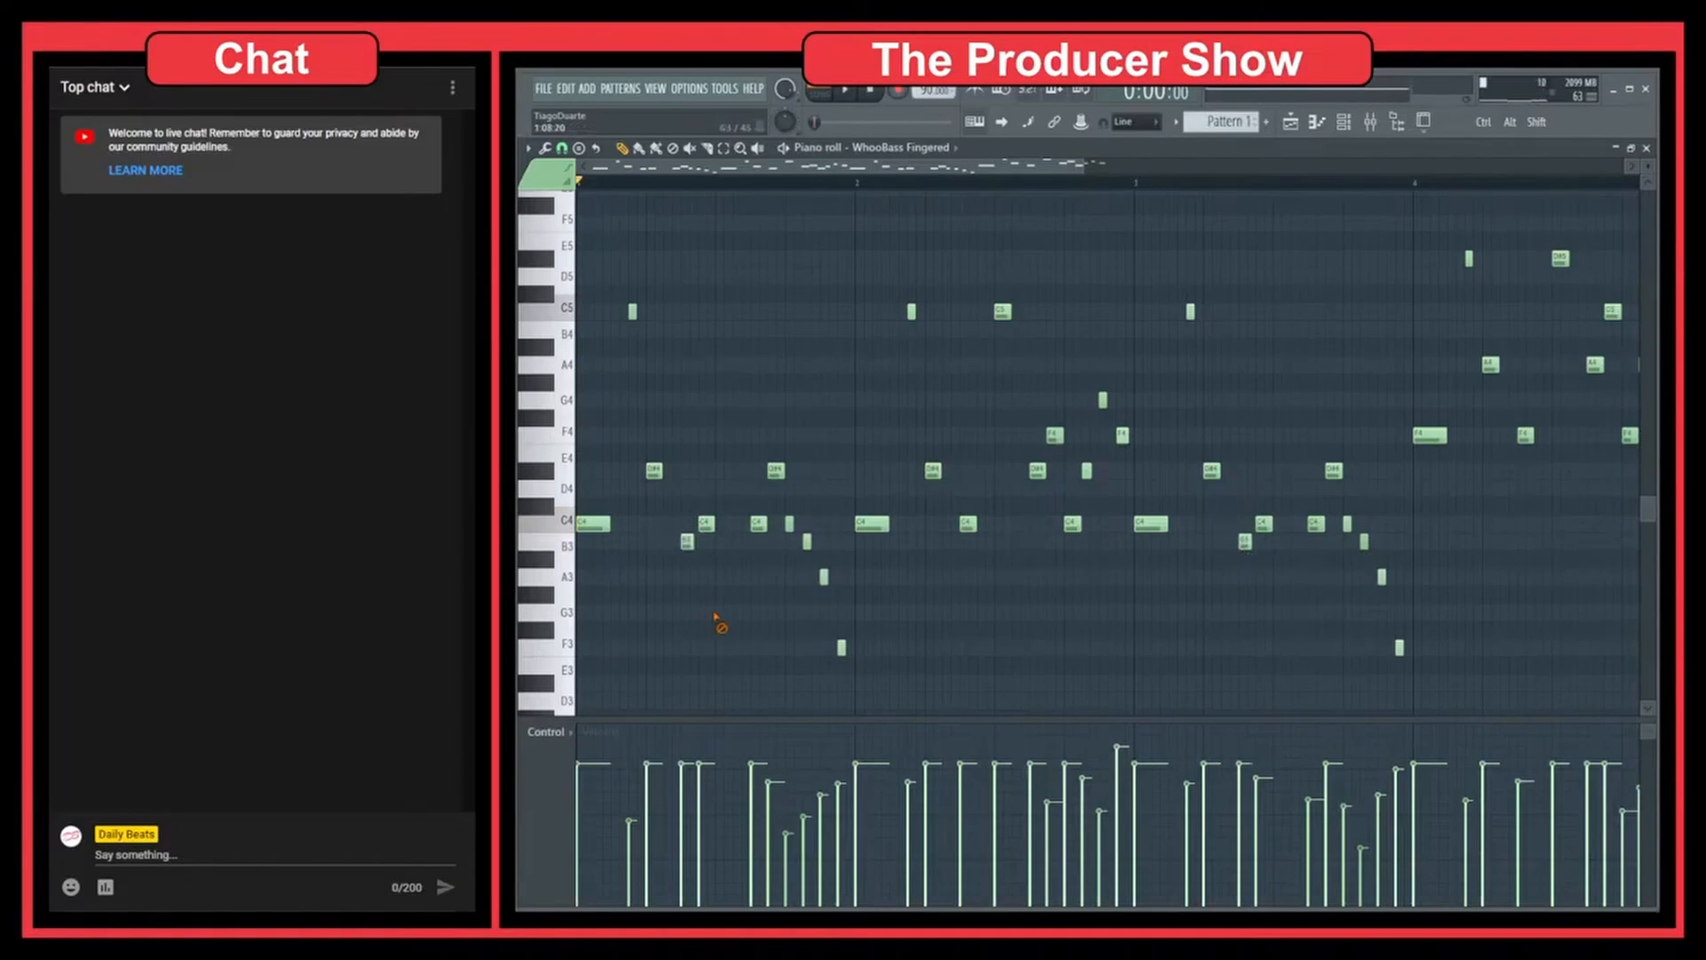
{"action": "key", "text": "space"}
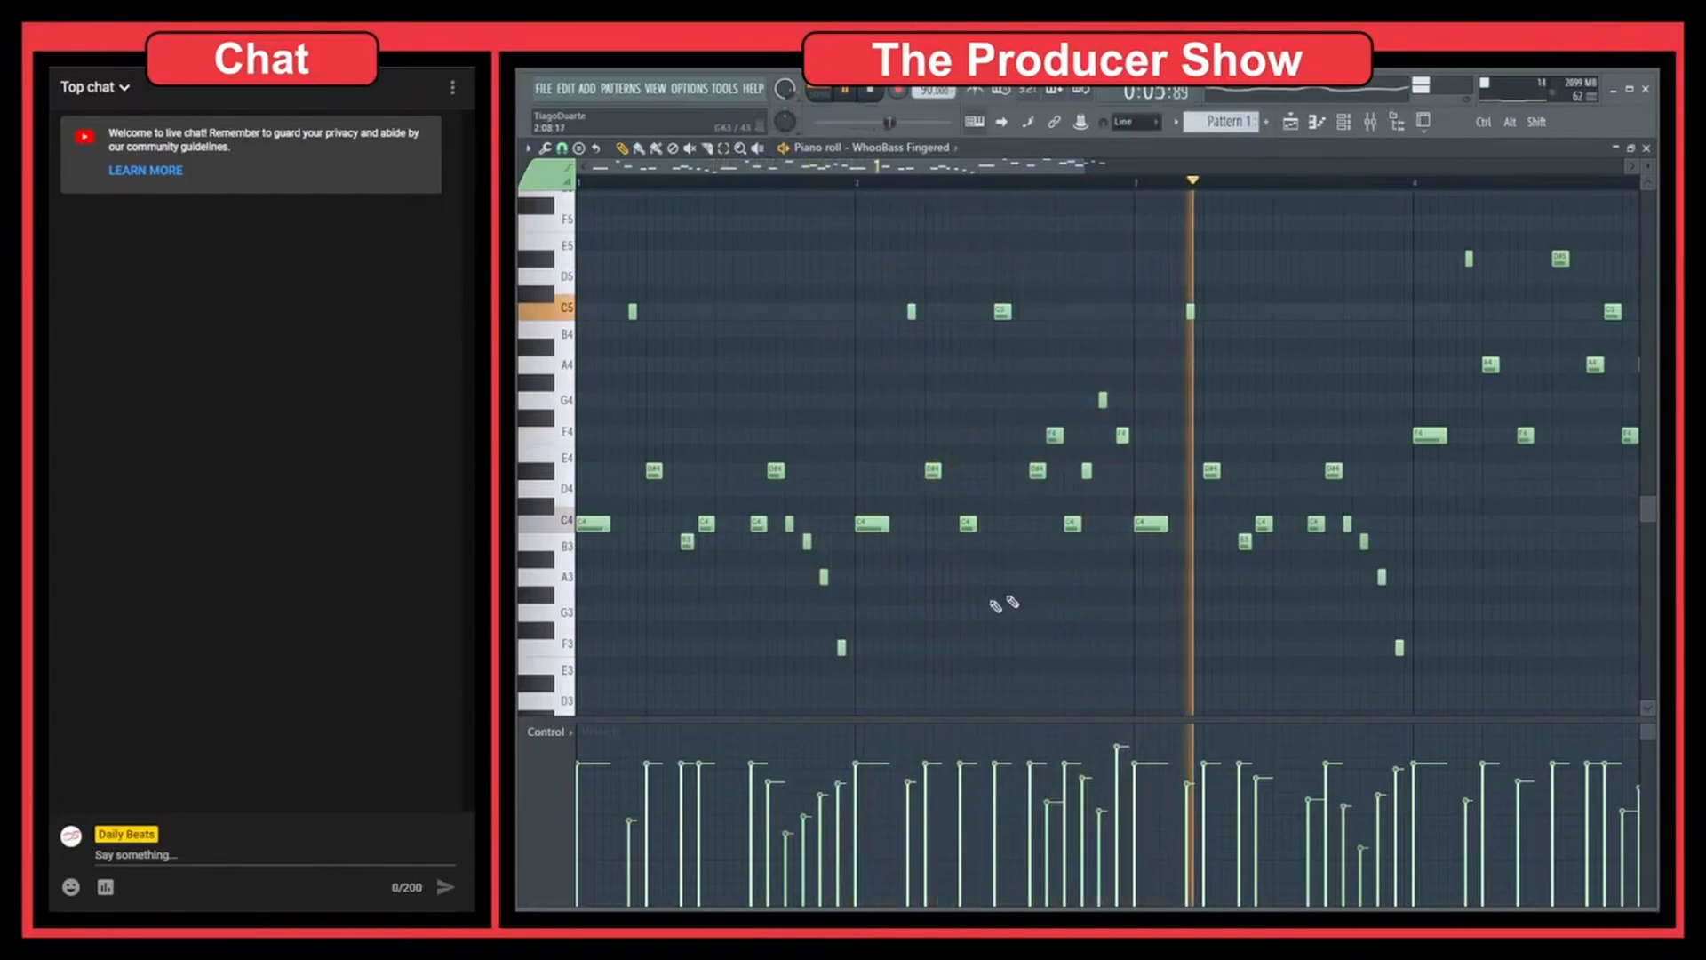
{"action": "scroll", "coordinate": [1058, 591], "scroll_direction": "down", "scroll_amount": 2}
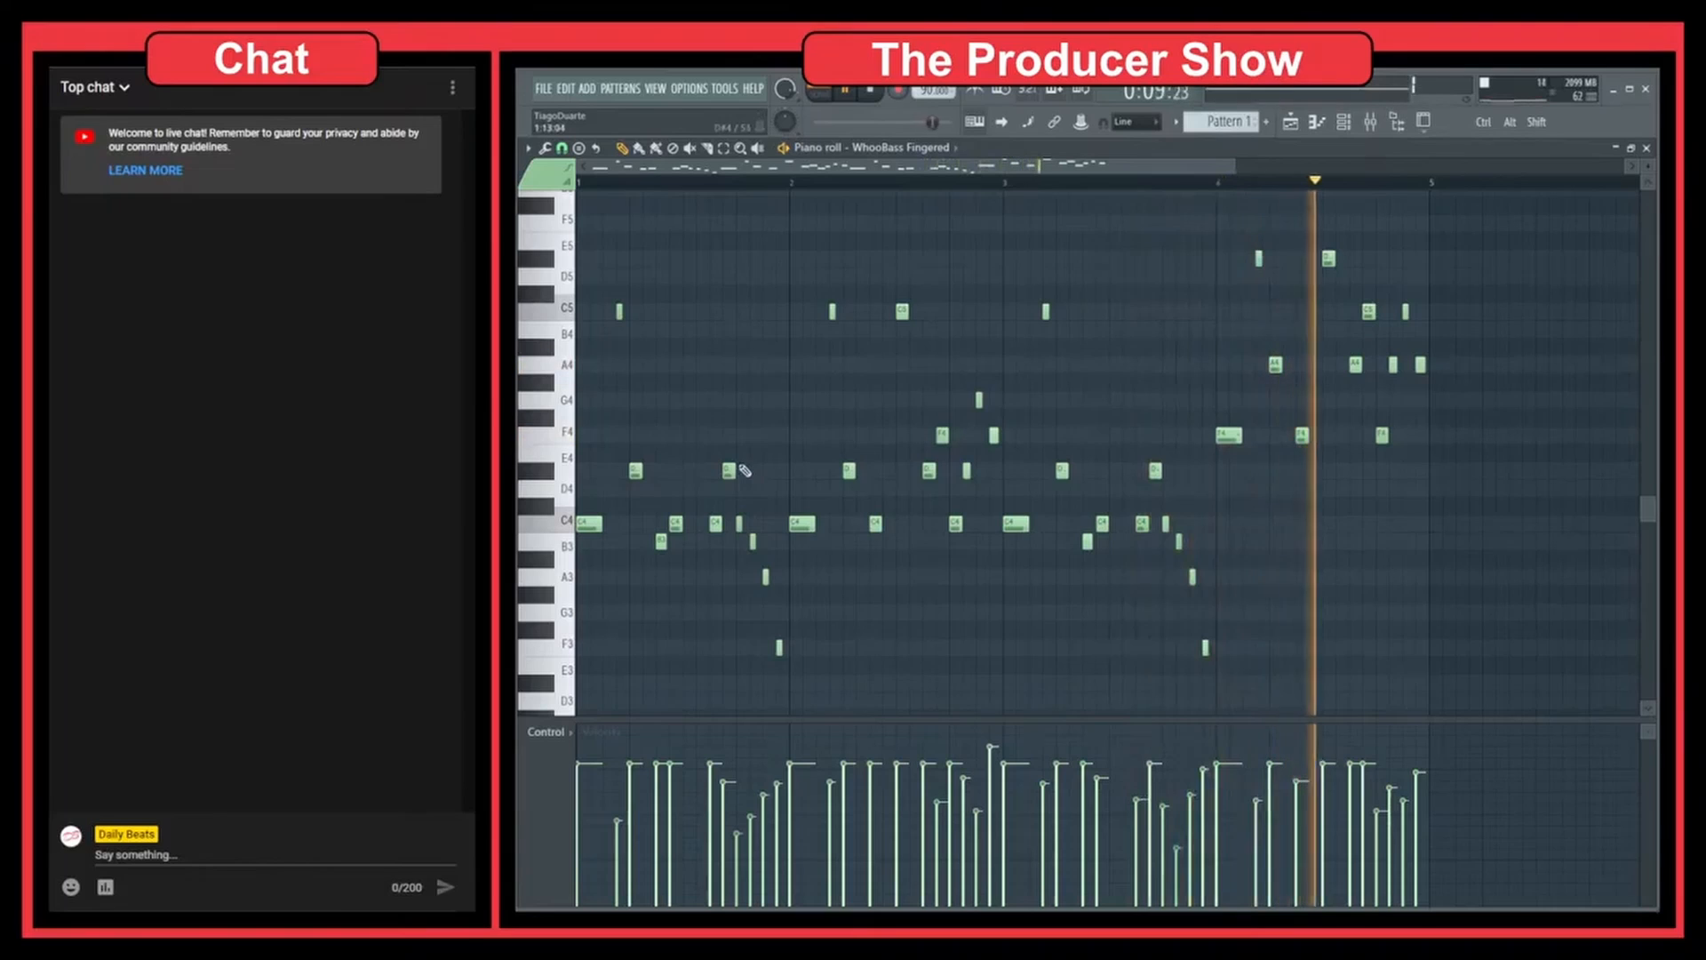
{"action": "left_click_drag", "start_coordinate": [734, 498], "coordinate": [783, 611]}
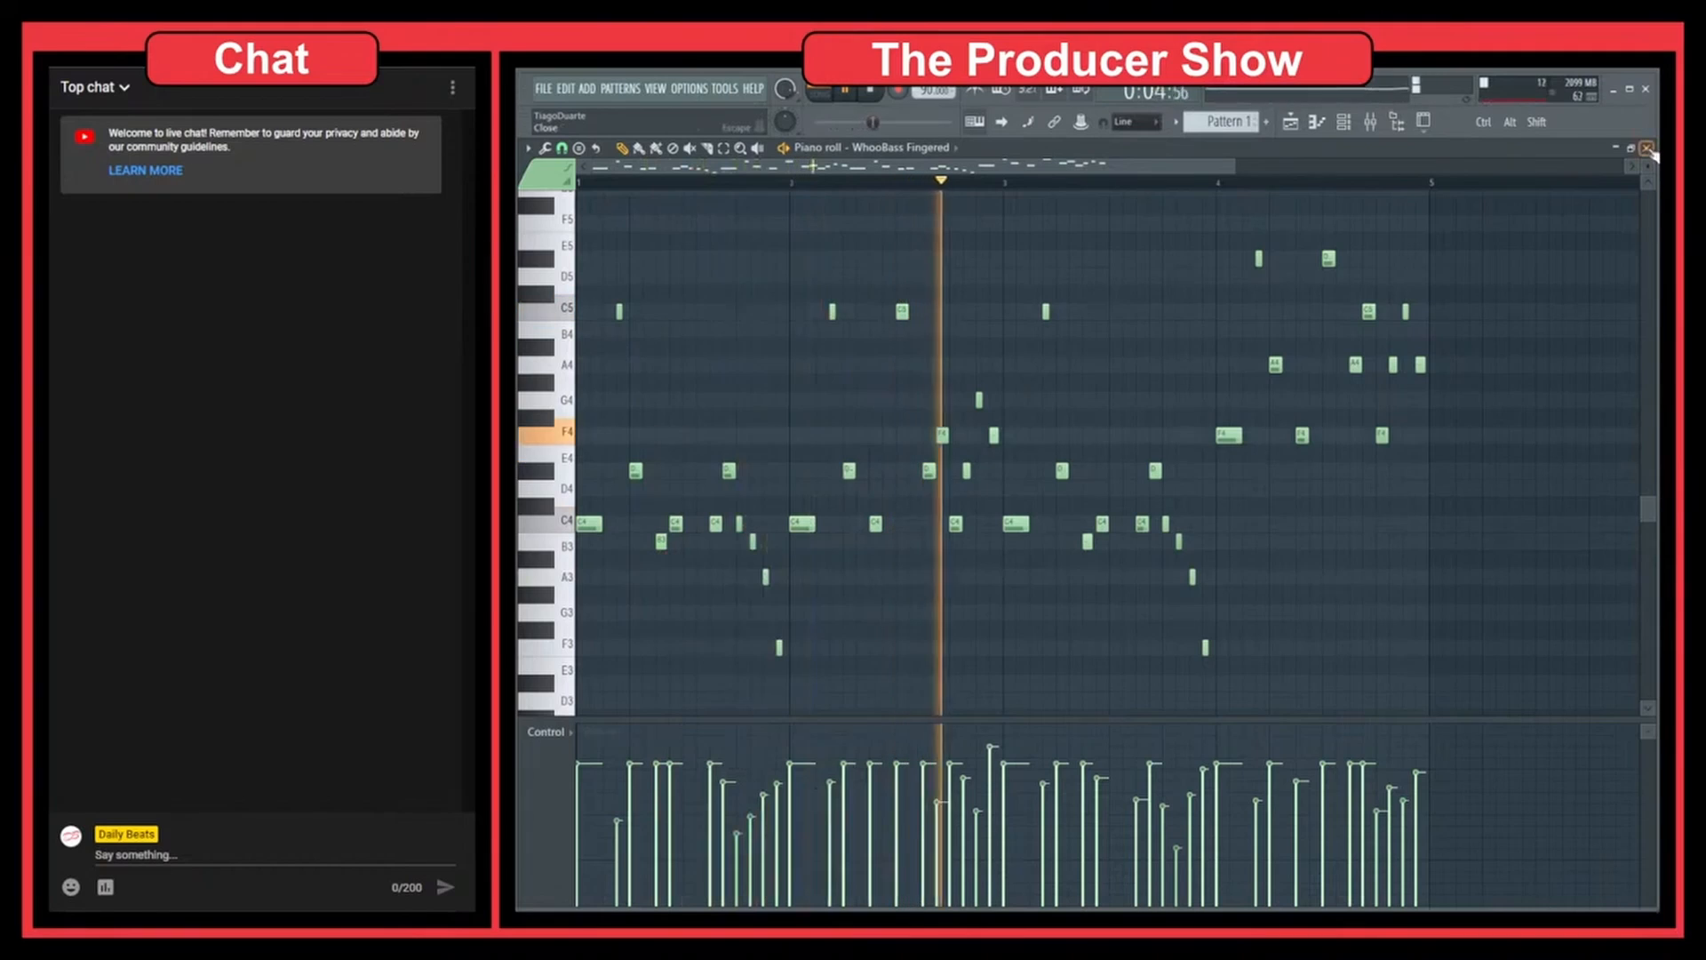
{"action": "key", "text": "space"}
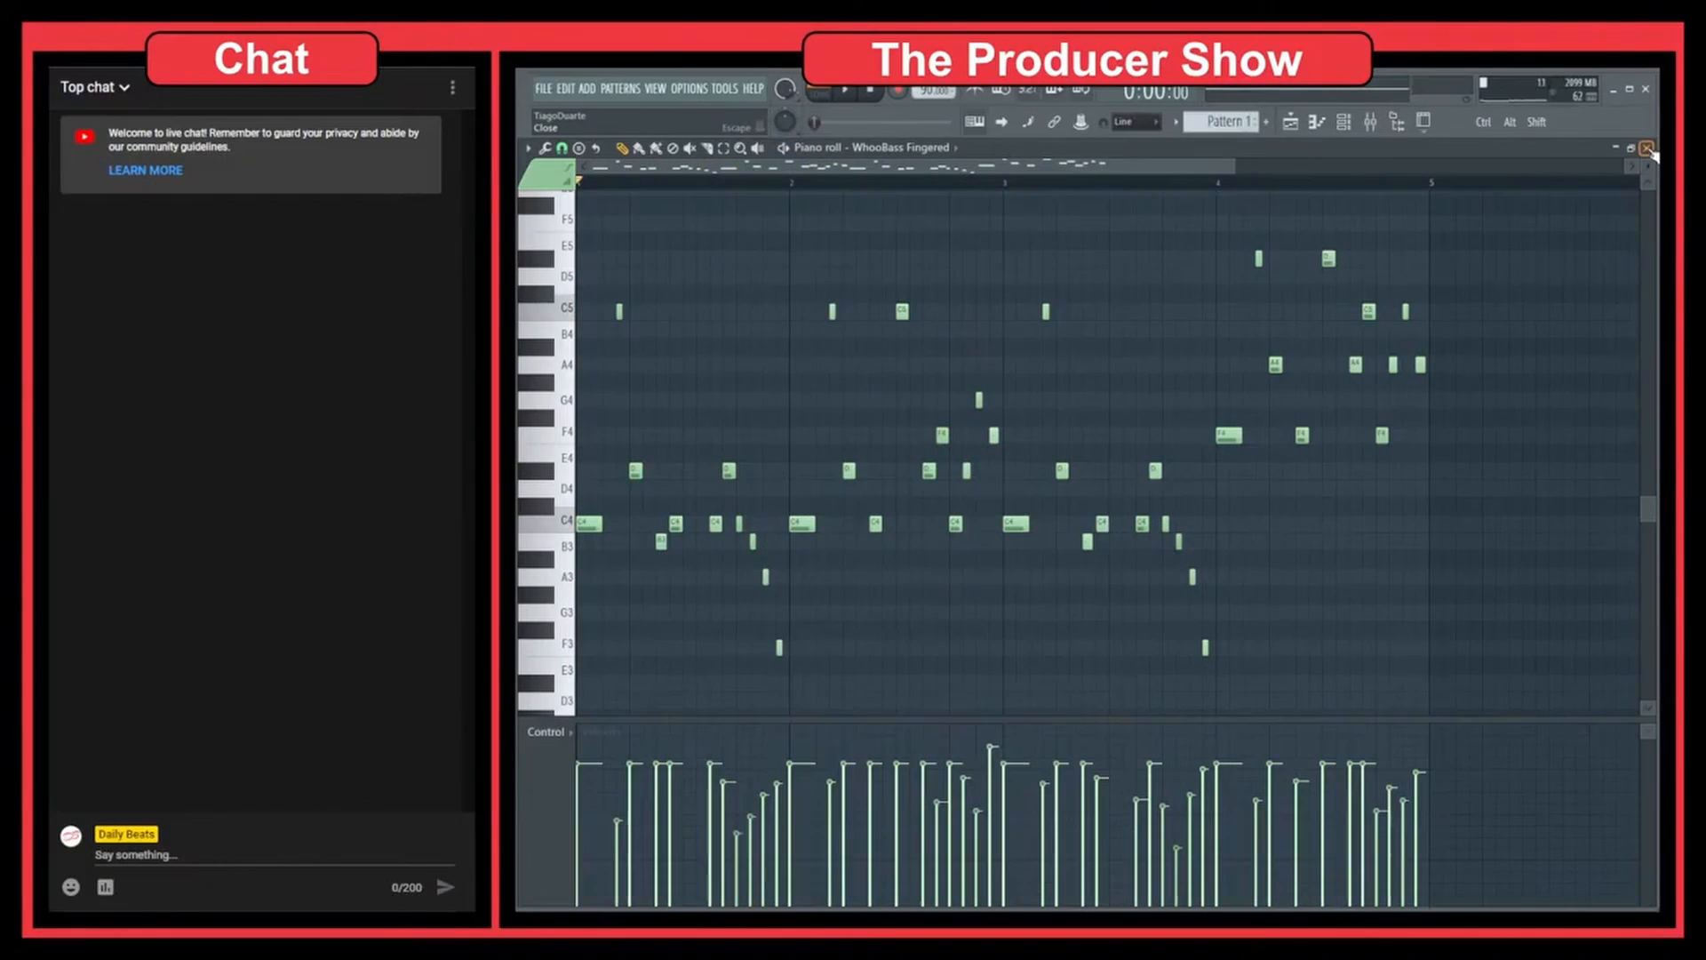
Close the piano roll and compare the bassline's playback without and with the channel rack's main swing.
{"action": "left_click", "coordinate": [1648, 149]}
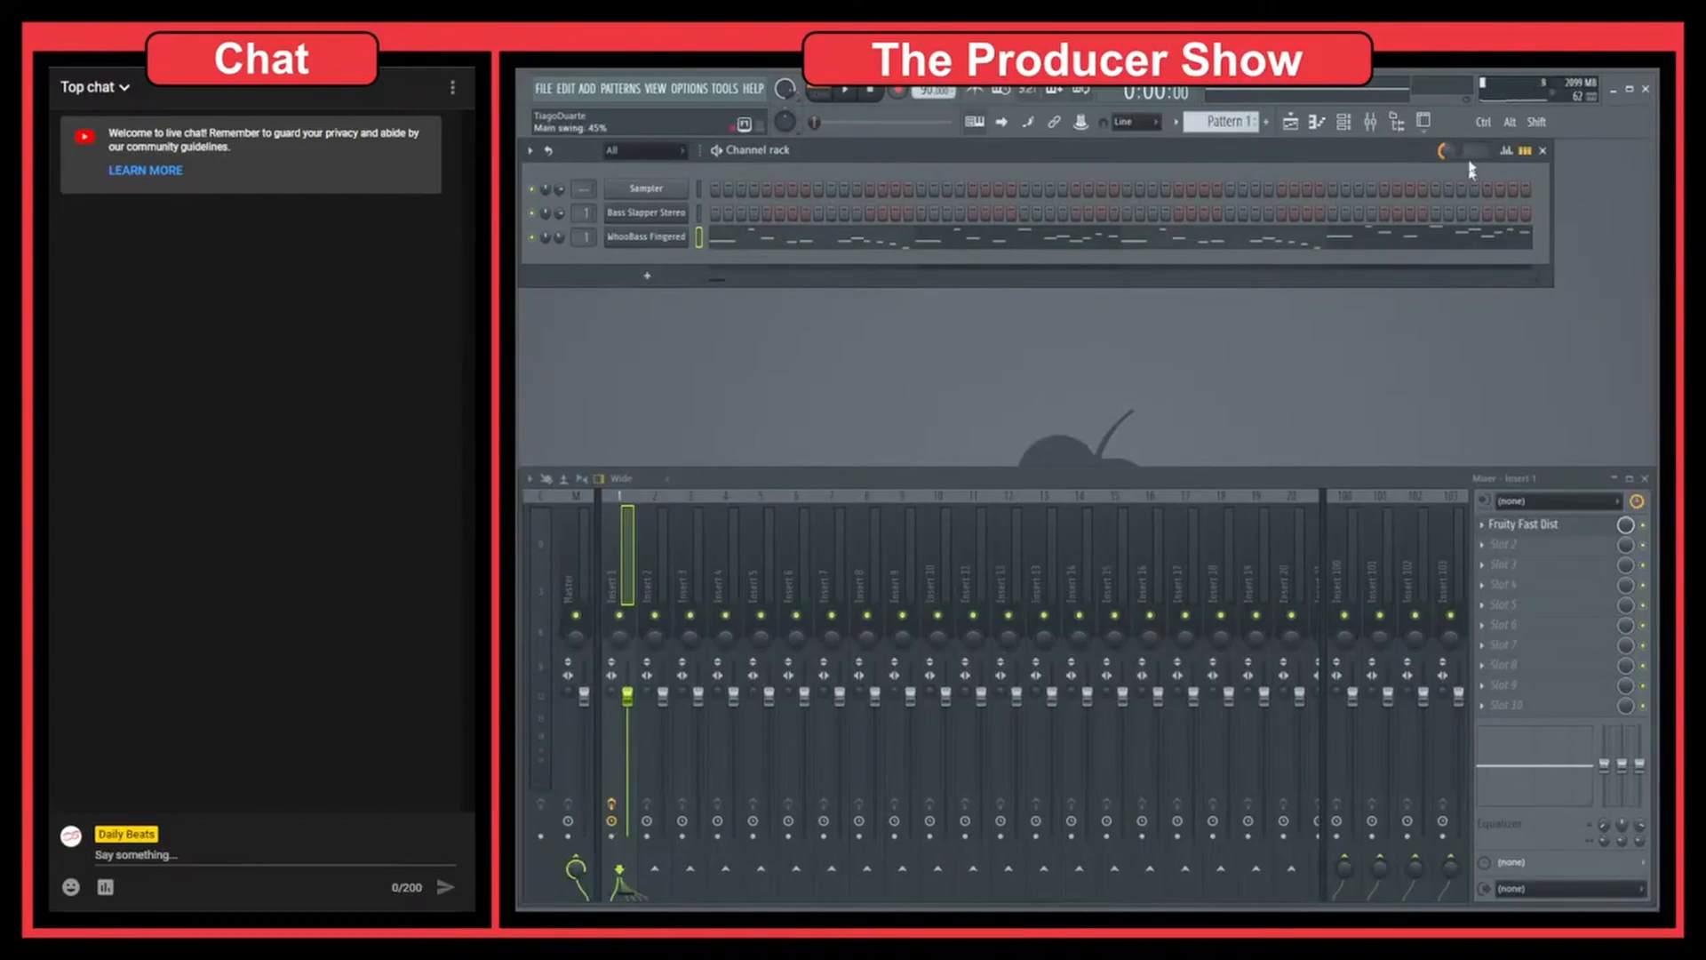
{"action": "key", "text": "space"}
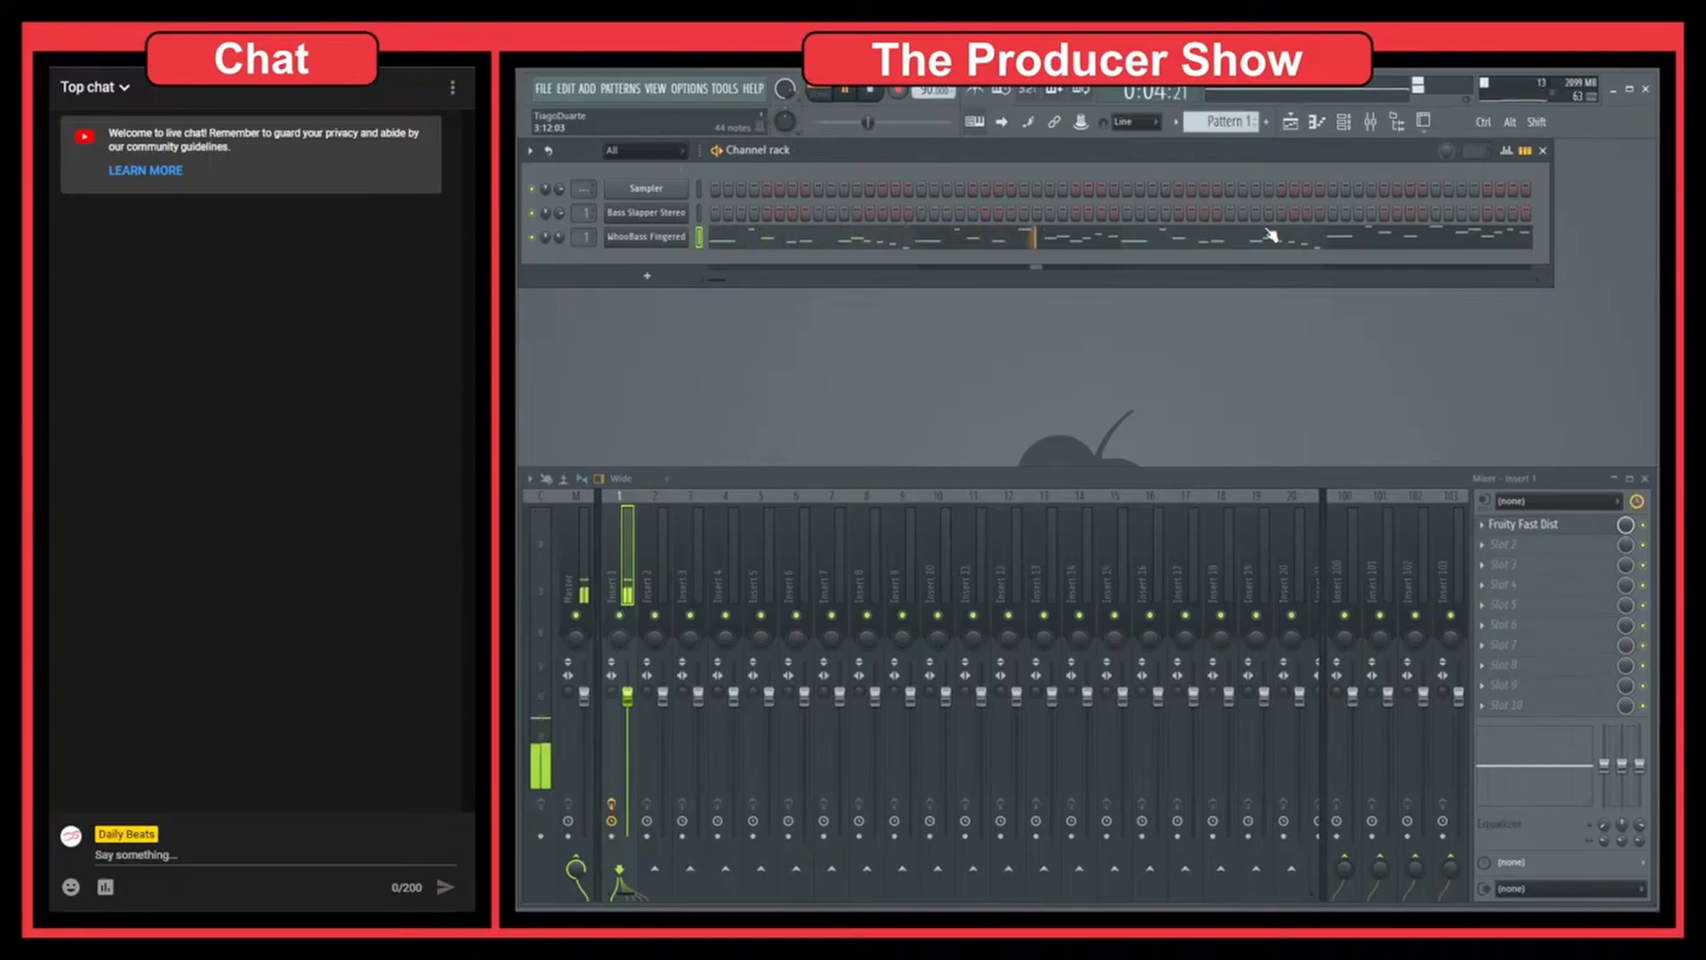
{"action": "key", "text": "space"}
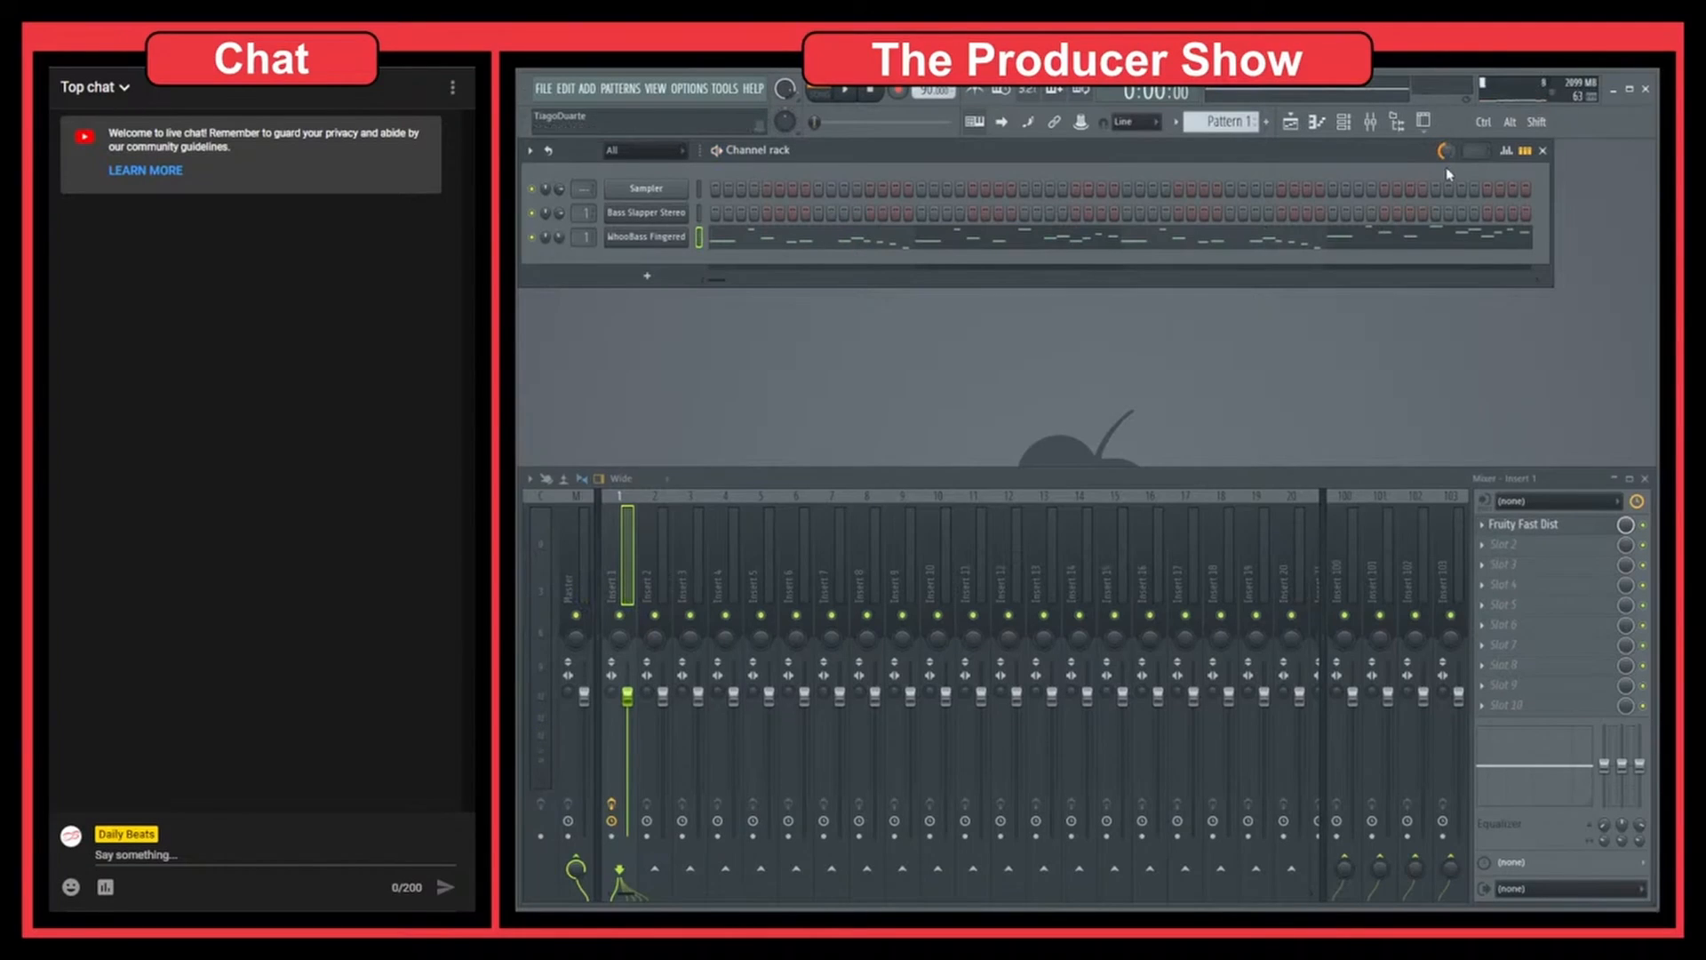
{"action": "key", "text": "space"}
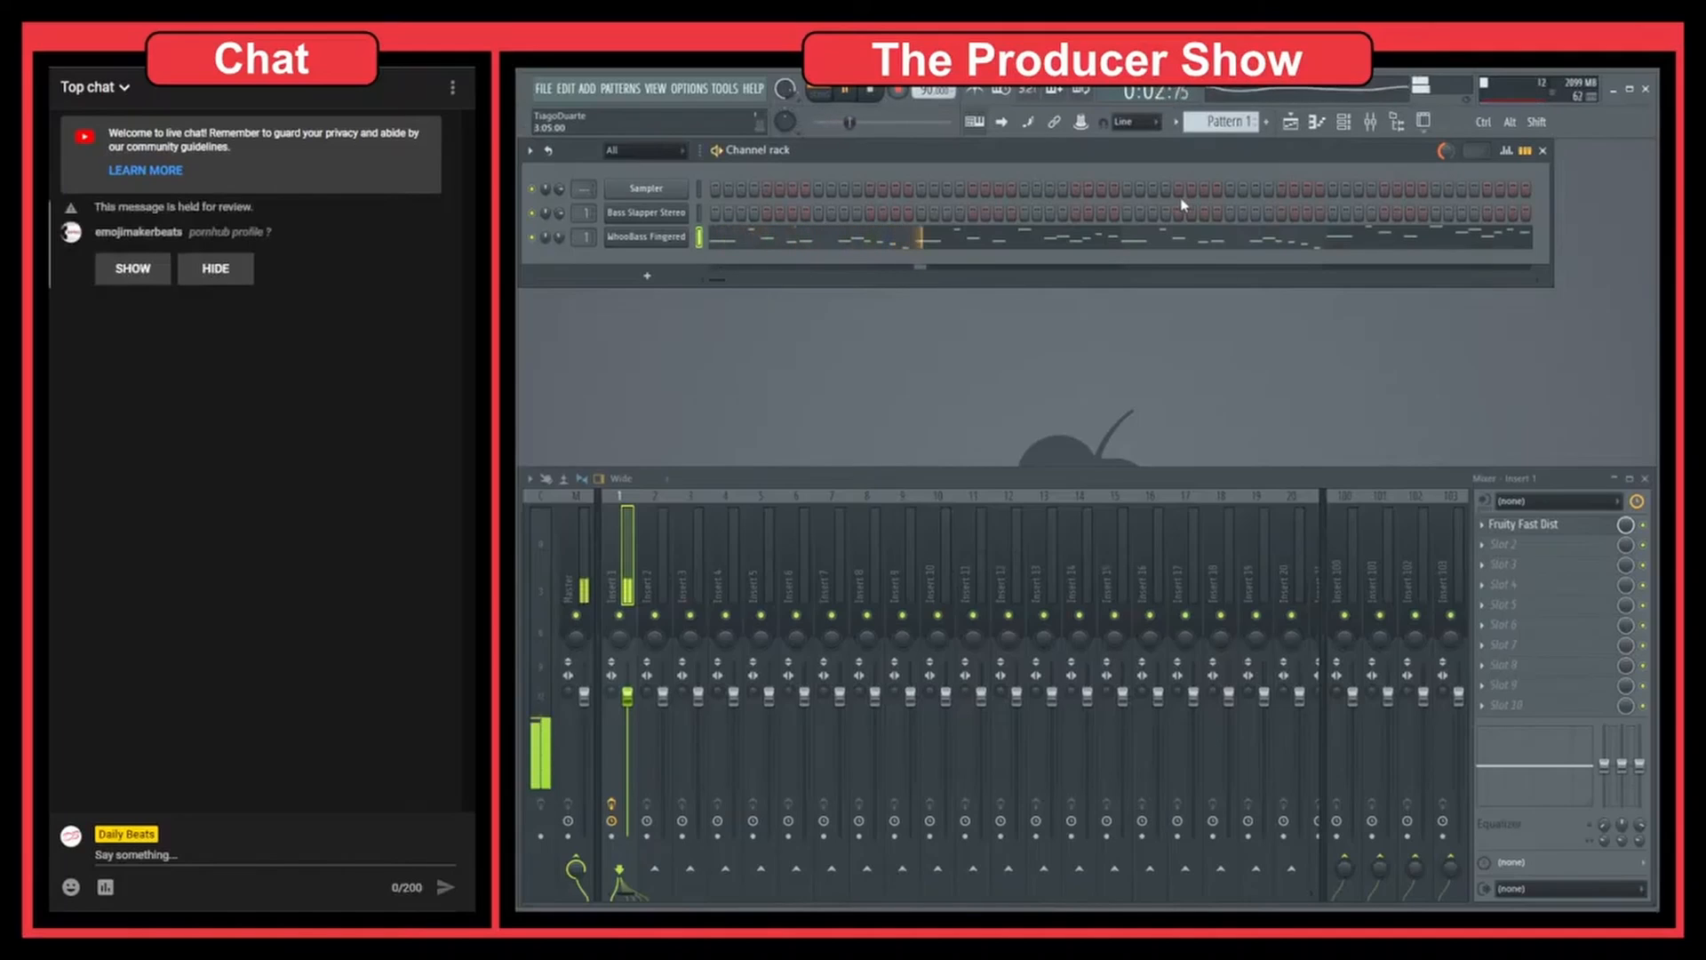
Hide the message held for review in the live chat.
{"action": "left_click", "coordinate": [228, 269]}
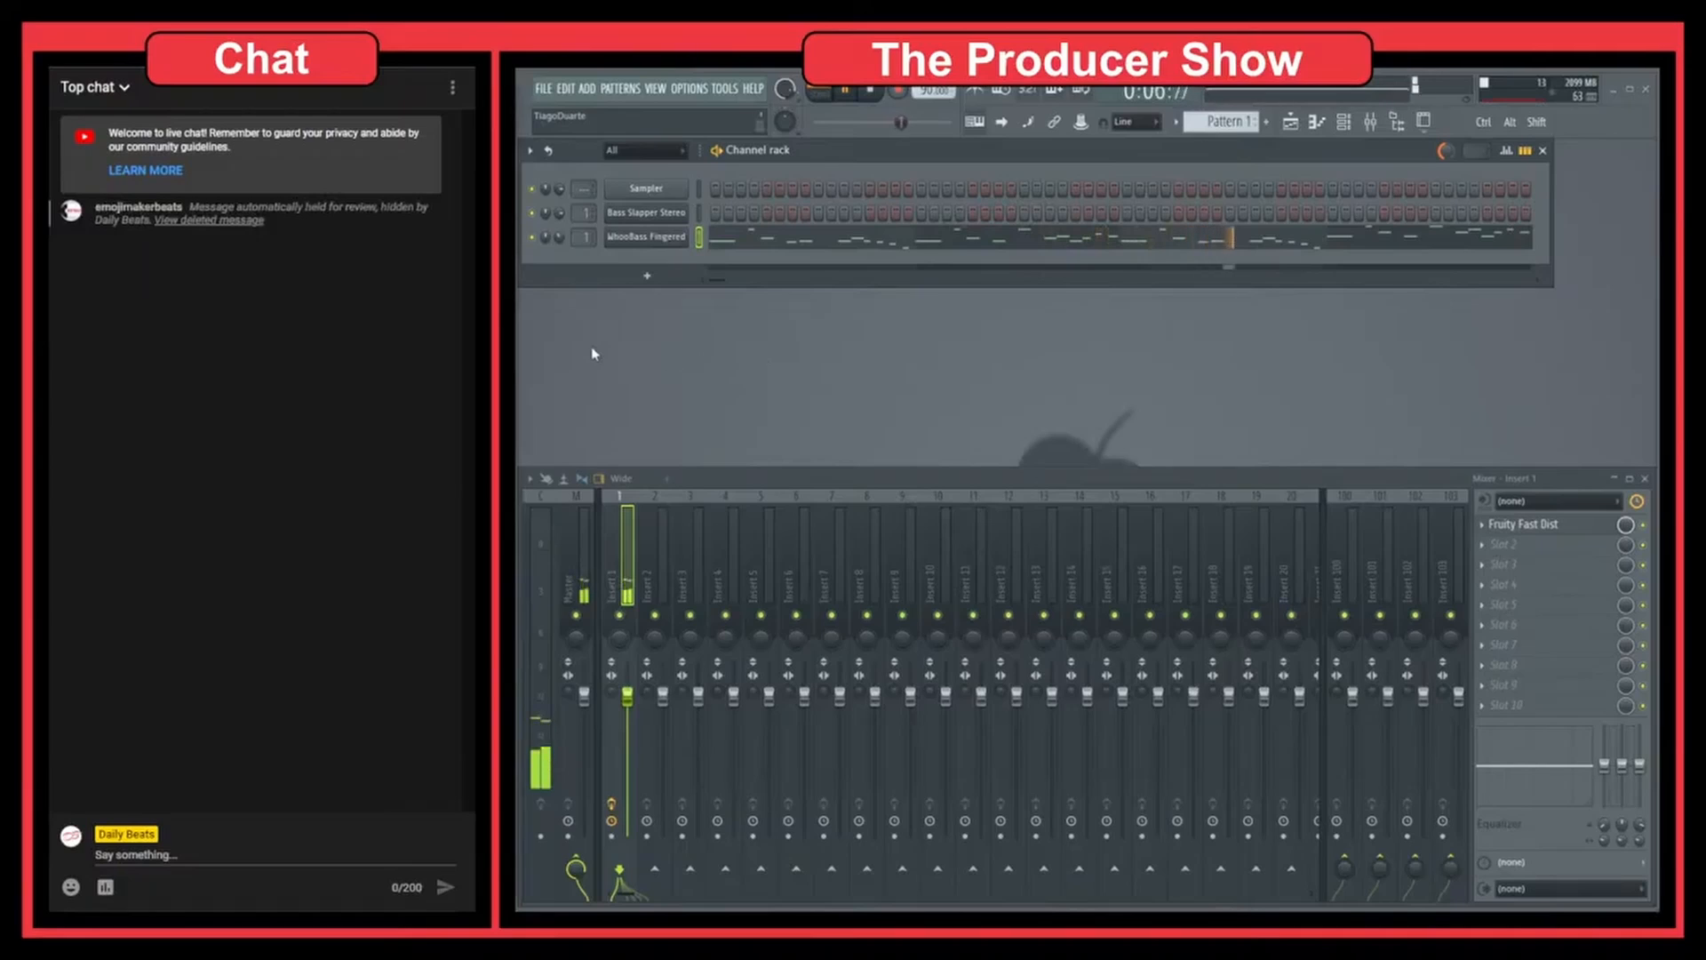